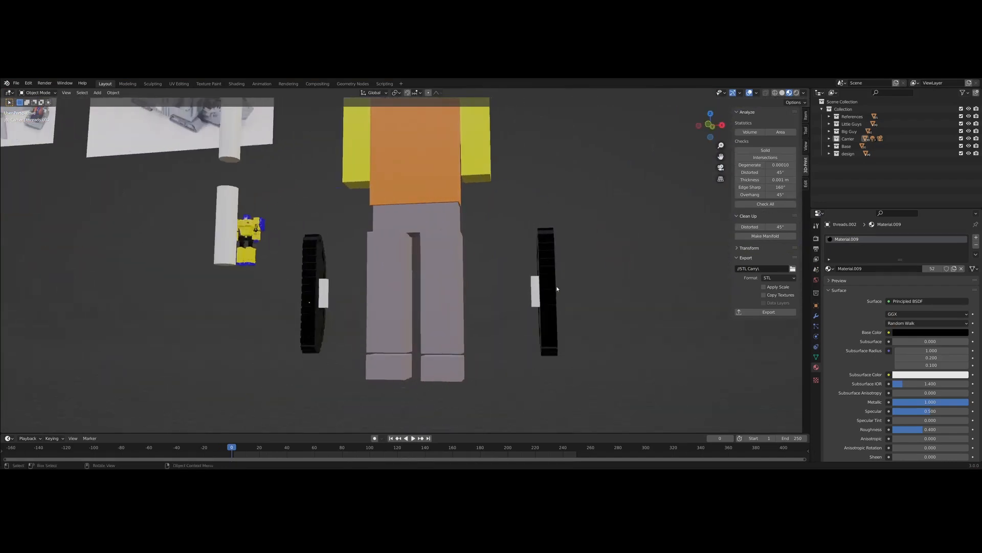
# - Examine the carrier robot's legs, side treads and the vehicle below them from the front and from oblique angles
pyautogui.scroll(-5, 517, 302)
pyautogui.scroll(3, 459, 343)
pyautogui.keyDown('shift'); pyautogui.moveTo(459, 343); pyautogui.dragTo(484, 315, button='middle'); pyautogui.keyUp('shift')
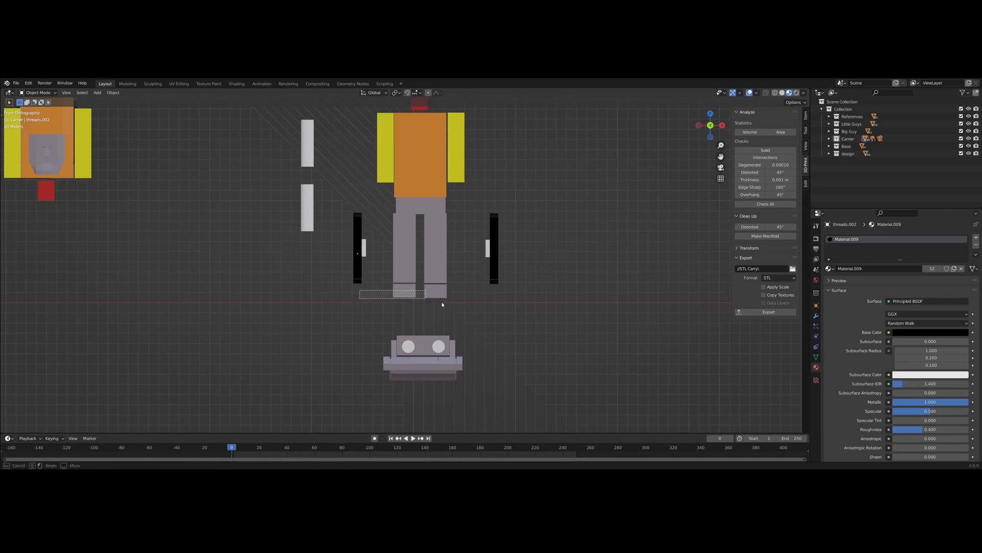
pyautogui.moveTo(502, 325); pyautogui.dragTo(450, 322, button='middle')
pyautogui.scroll(-5, 480, 333)
pyautogui.scroll(-4, 417, 288)
pyautogui.moveTo(471, 266); pyautogui.dragTo(532, 255, button='middle')
pyautogui.scroll(5, 408, 279)
pyautogui.moveTo(387, 310); pyautogui.dragTo(510, 299, button='middle')
pyautogui.scroll(4, 470, 338)
pyautogui.scroll(-5, 473, 352)
pyautogui.scroll(2, 485, 278)
pyautogui.press('KP_1')
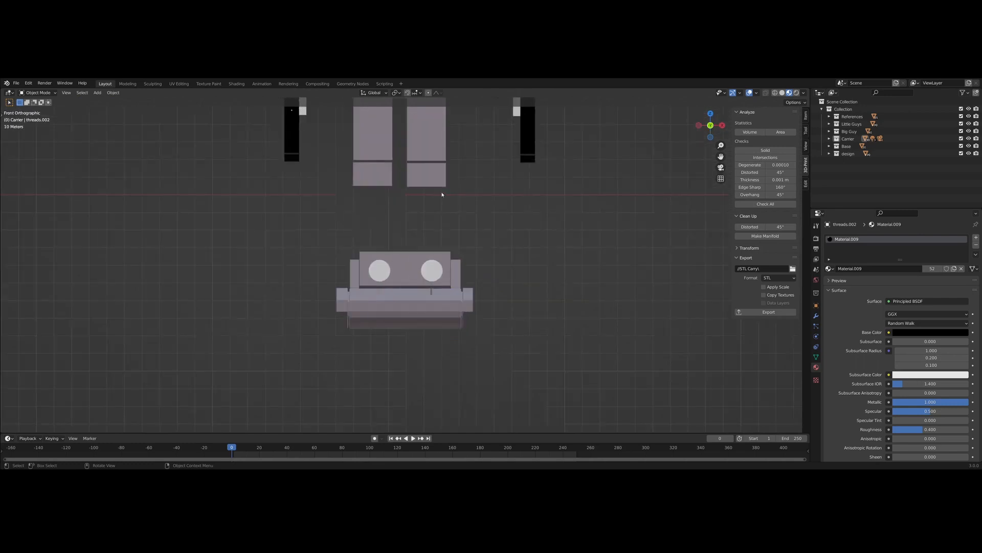
# - Examine the neighbouring carrier models and compare their leg and tread layout with the blocky robot in front view
pyautogui.scroll(-3, 450, 195)
pyautogui.keyDown('shift'); pyautogui.moveTo(471, 207); pyautogui.dragTo(479, 316, button='middle'); pyautogui.keyUp('shift')
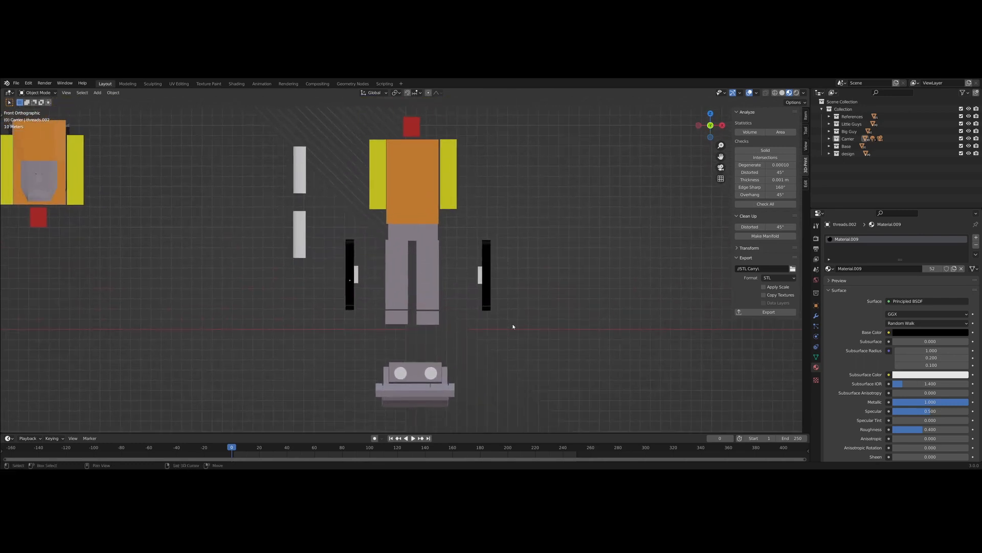
pyautogui.scroll(-2, 507, 320)
pyautogui.keyDown('shift'); pyautogui.moveTo(310, 293); pyautogui.dragTo(478, 325, button='middle'); pyautogui.keyUp('shift')
pyautogui.moveTo(385, 199); pyautogui.dragTo(462, 187, button='middle')
pyautogui.scroll(5, 462, 187)
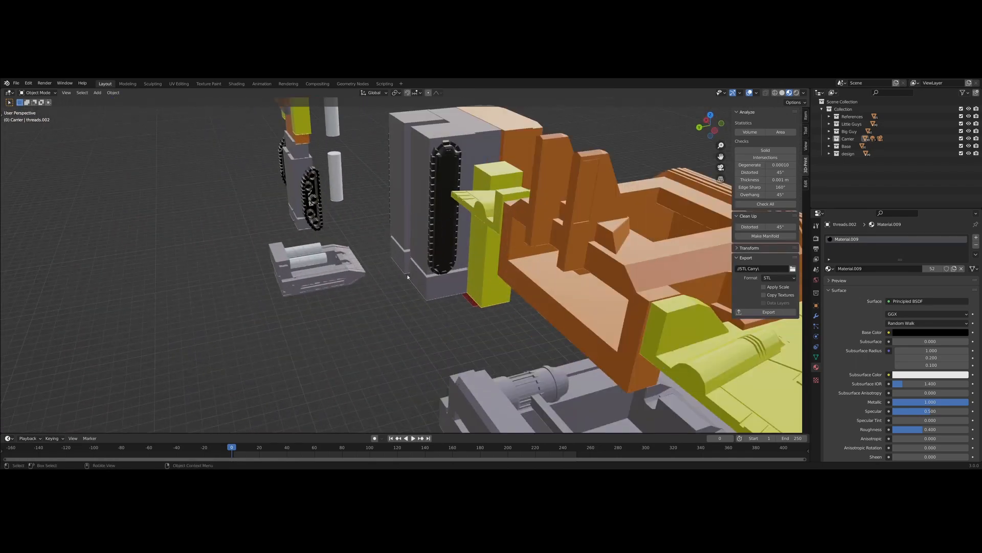
pyautogui.moveTo(550, 268); pyautogui.dragTo(631, 314, button='middle')
pyautogui.scroll(3, 484, 212)
pyautogui.press('KP_1')
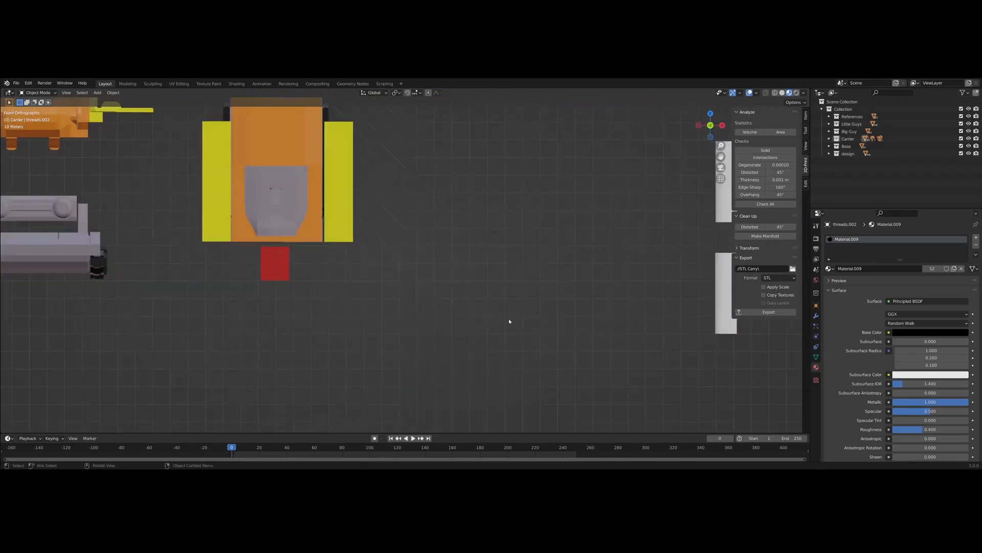
pyautogui.scroll(-3, 518, 322)
pyautogui.keyDown('shift'); pyautogui.moveTo(528, 327); pyautogui.dragTo(241, 194, button='middle'); pyautogui.keyUp('shift')
pyautogui.scroll(5, 409, 289)
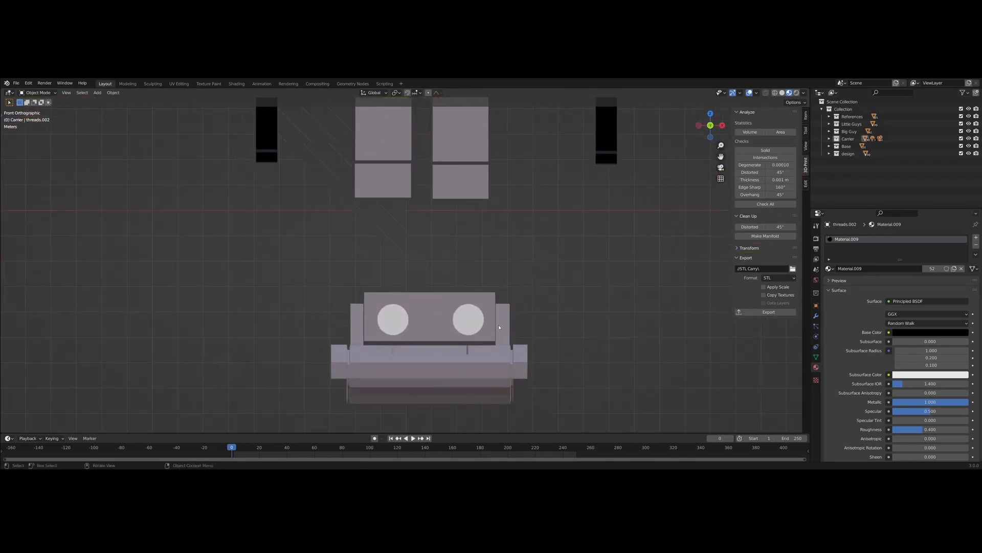
# - Inspect the grey vehicle with the twin white cylinders beneath the robot from the front, both sides and above
pyautogui.moveTo(498, 325); pyautogui.dragTo(513, 345, button='middle')
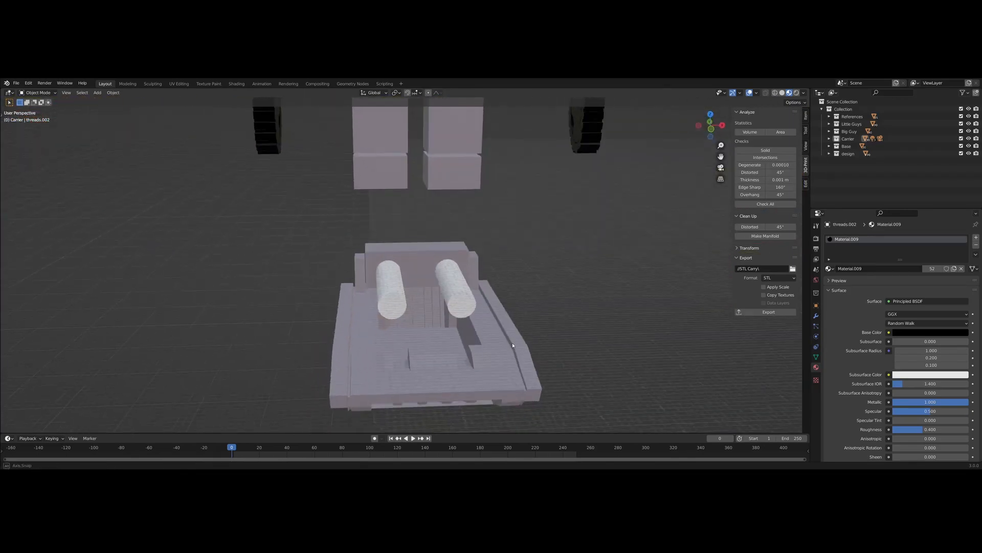
pyautogui.moveTo(420, 305); pyautogui.dragTo(523, 272, button='middle')
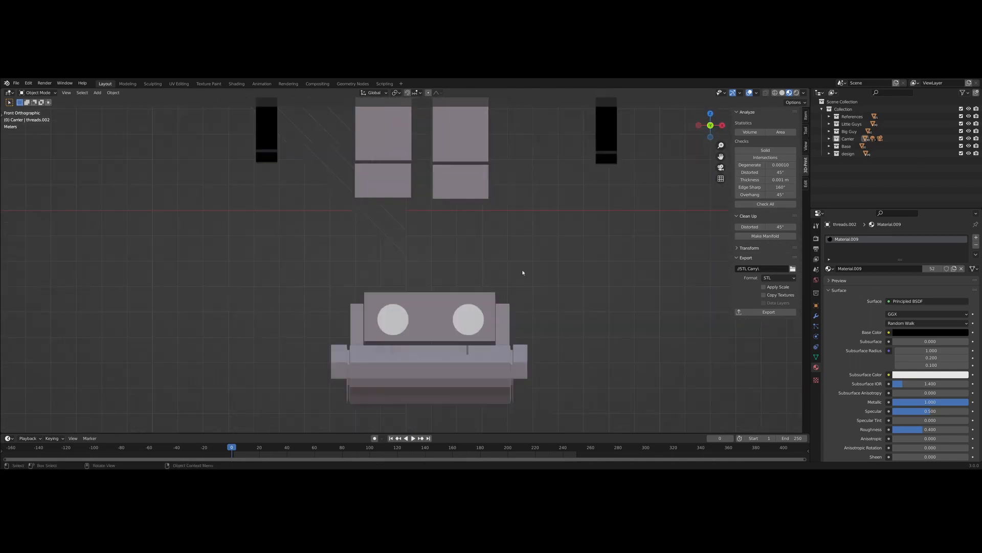
pyautogui.scroll(-6, 429, 197)
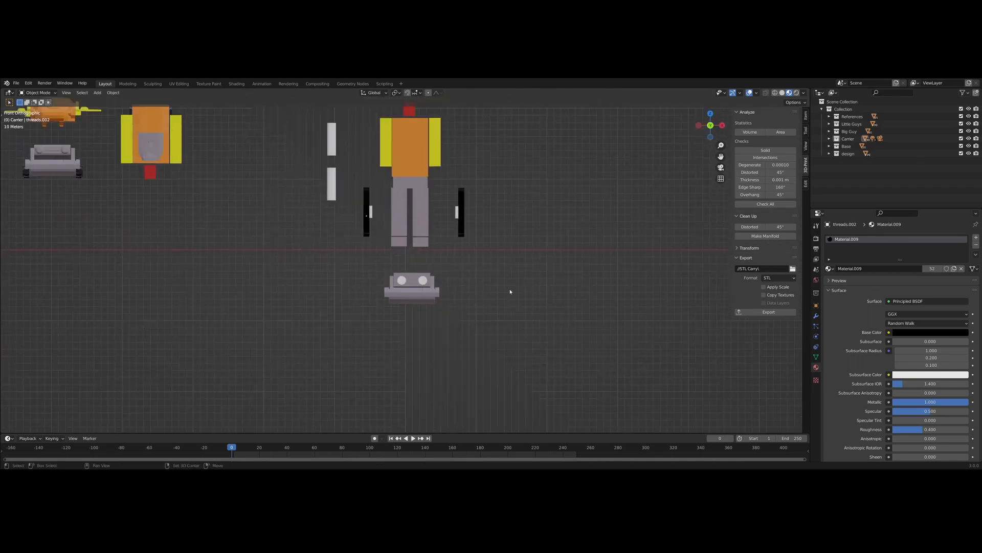
pyautogui.scroll(3, 487, 302)
pyautogui.moveTo(487, 303); pyautogui.dragTo(456, 306, button='middle')
pyautogui.scroll(5, 414, 315)
pyautogui.moveTo(448, 346); pyautogui.dragTo(490, 331, button='middle')
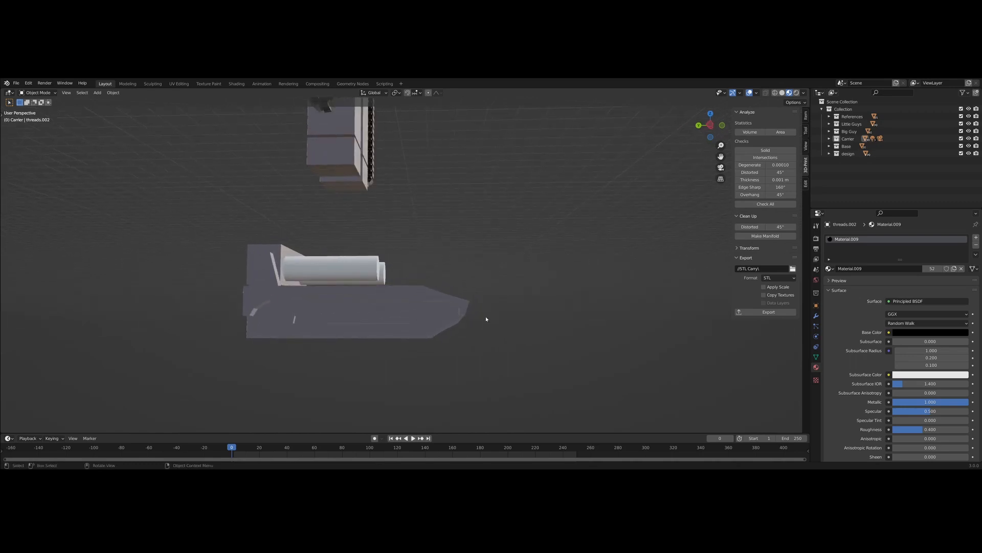
pyautogui.moveTo(498, 325); pyautogui.dragTo(363, 302, button='middle')
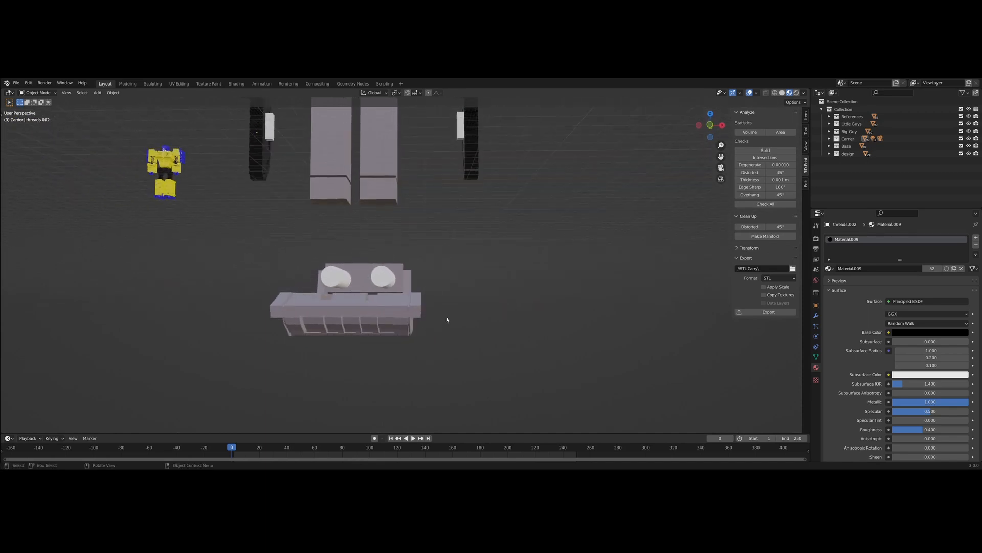
pyautogui.moveTo(382, 302); pyautogui.dragTo(351, 286, button='middle')
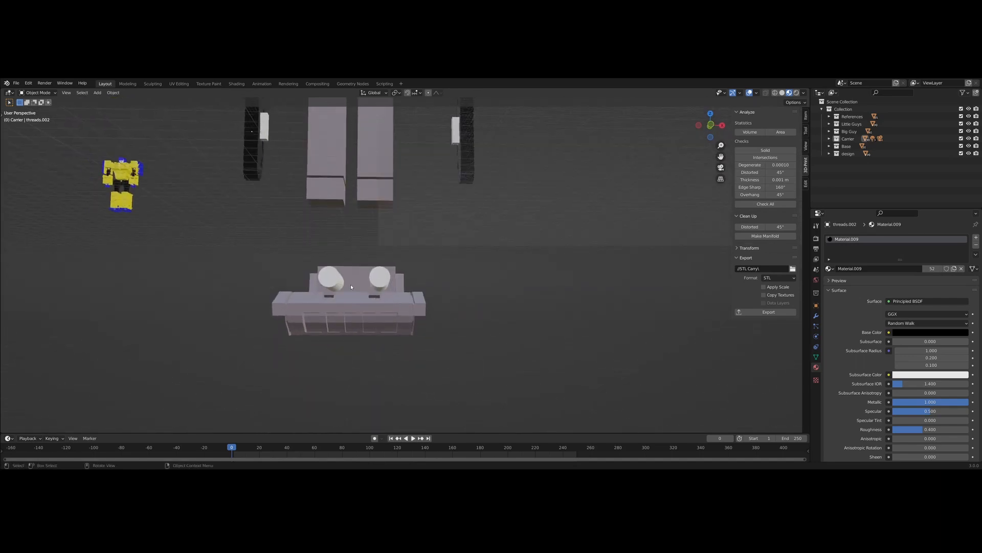
pyautogui.moveTo(422, 313); pyautogui.dragTo(350, 326, button='middle')
pyautogui.moveTo(436, 330); pyautogui.dragTo(356, 336, button='middle')
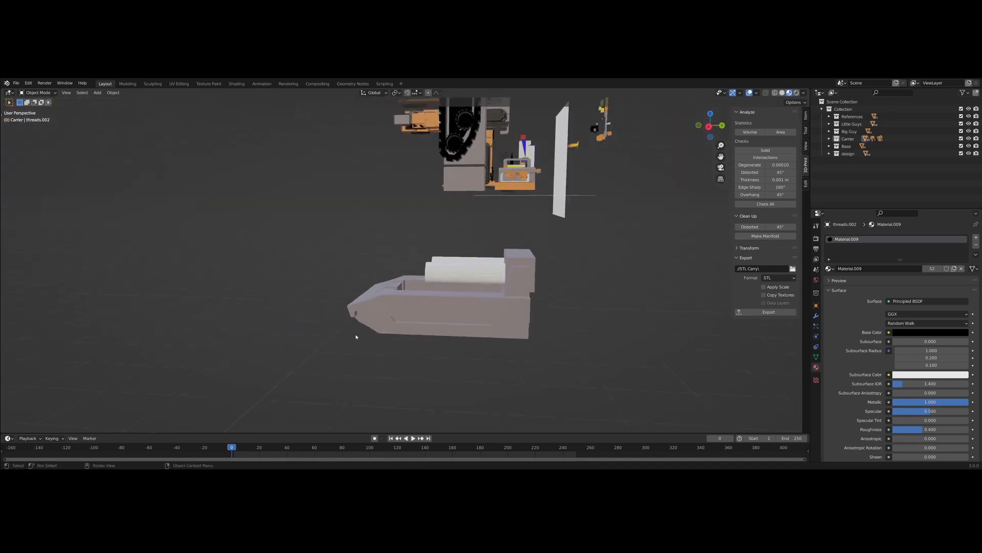
pyautogui.moveTo(513, 338); pyautogui.dragTo(505, 340, button='middle')
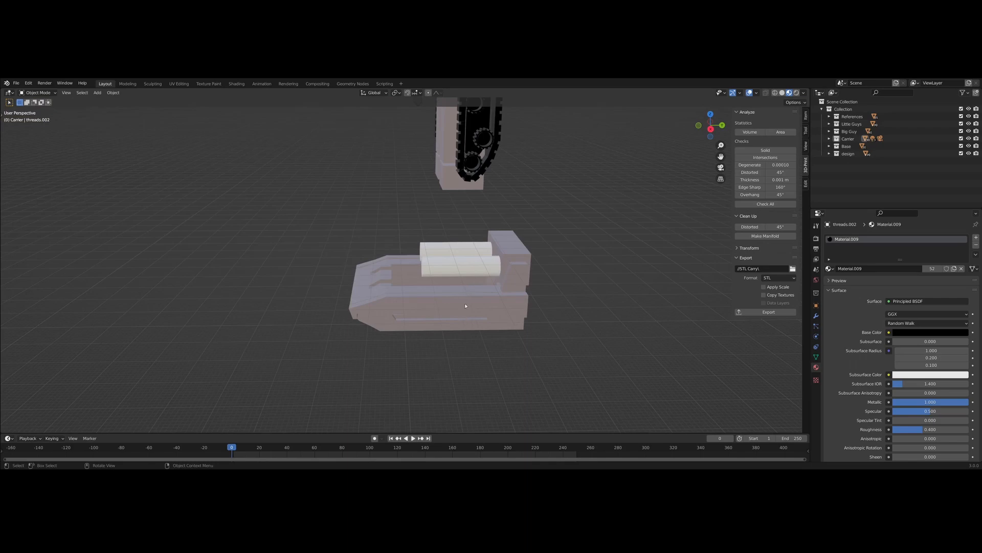
pyautogui.moveTo(469, 299)
pyautogui.mouseDown(button='middle')
pyautogui.moveTo(473, 325)
pyautogui.moveTo(474, 295)
pyautogui.mouseUp(button='middle')
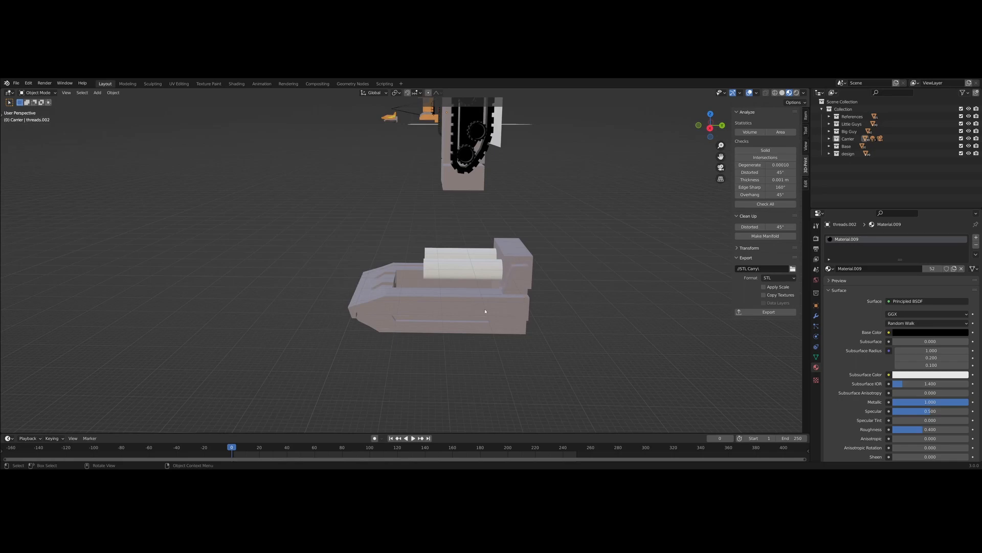
pyautogui.press('KP_1')
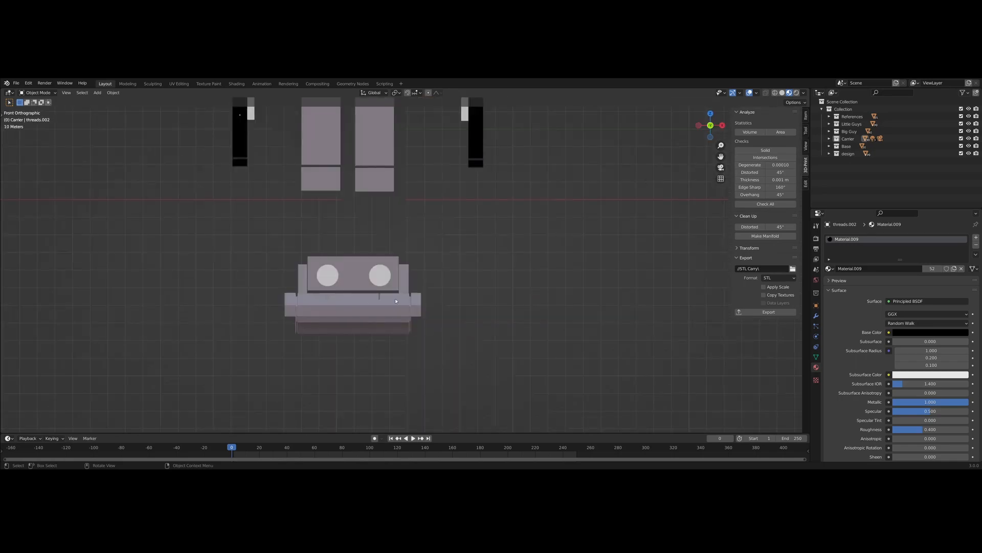
# - Compare the robot's legs and foot blocks with the grey vehicle below in front view
pyautogui.scroll(-3, 396, 300)
pyautogui.keyDown('shift'); pyautogui.moveTo(459, 275); pyautogui.dragTo(504, 309, button='middle'); pyautogui.keyUp('shift')
pyautogui.scroll(3, 445, 318)
pyautogui.press('KP_1')
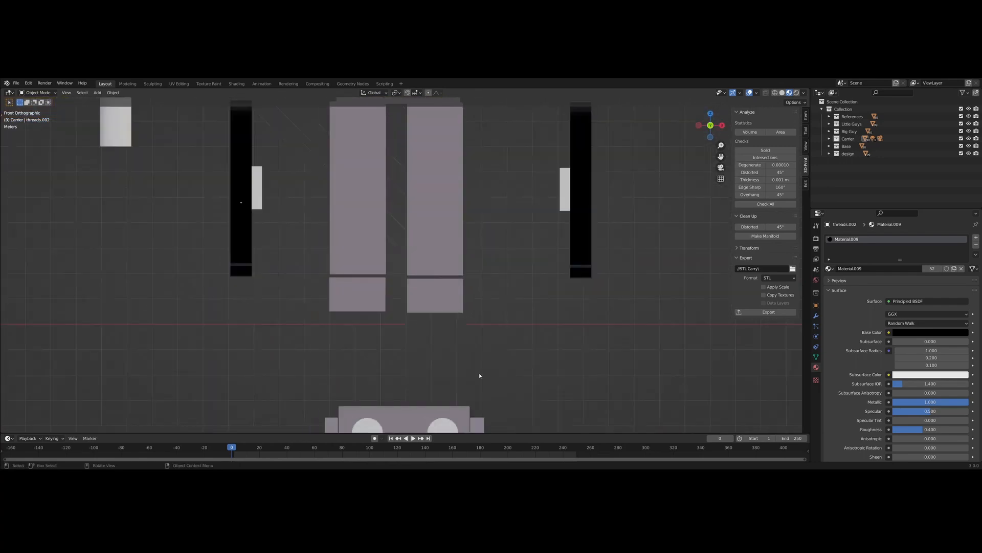
pyautogui.keyDown('shift'); pyautogui.moveTo(479, 375); pyautogui.dragTo(533, 161, button='middle'); pyautogui.keyUp('shift')
pyautogui.scroll(-1, 511, 211)
pyautogui.moveTo(351, 248); pyautogui.dragTo(378, 231, button='middle')
pyautogui.press('KP_1')
pyautogui.keyDown('shift'); pyautogui.moveTo(480, 185); pyautogui.dragTo(430, 338, button='middle'); pyautogui.keyUp('shift')
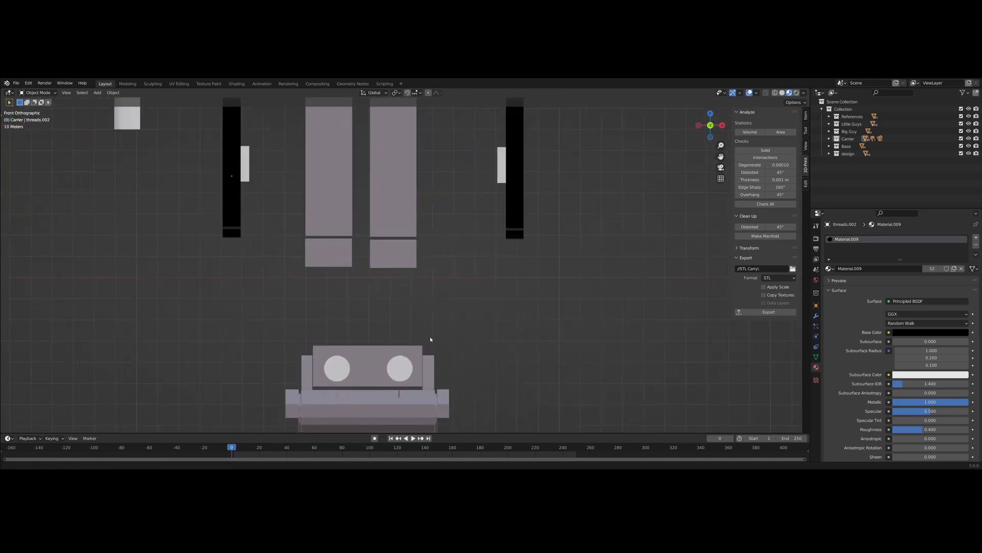
pyautogui.scroll(-3, 430, 338)
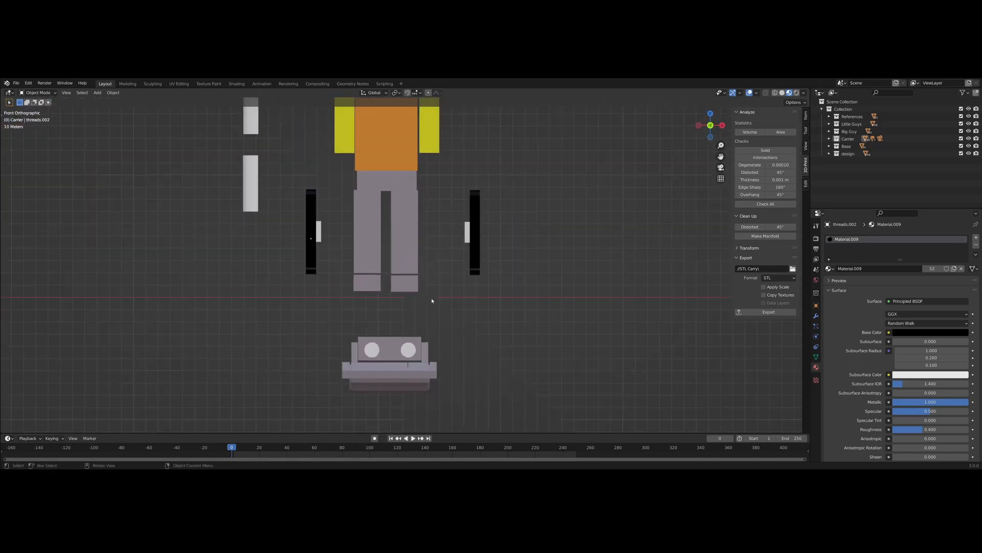
pyautogui.scroll(3, 426, 305)
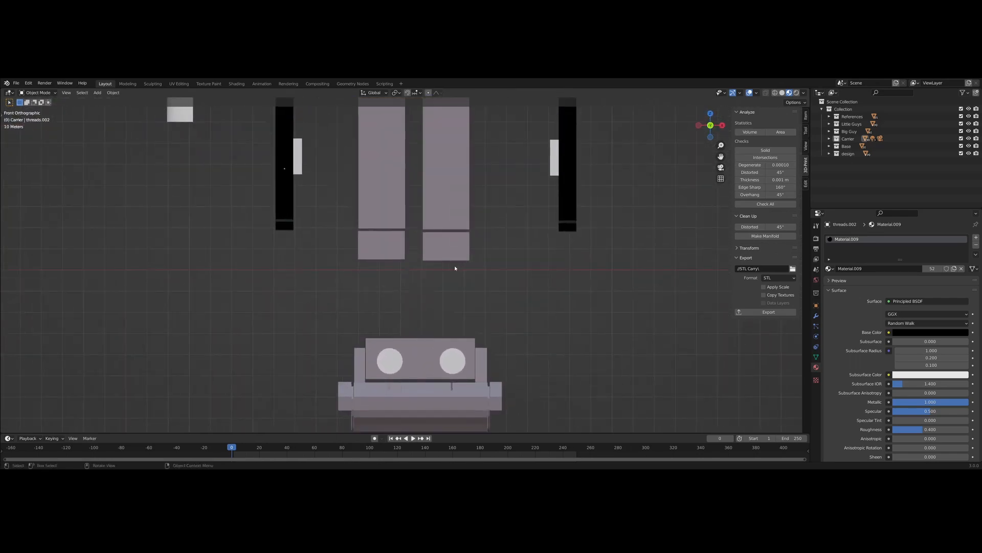
pyautogui.moveTo(450, 276); pyautogui.dragTo(461, 294, button='middle')
pyautogui.scroll(-3, 424, 252)
pyautogui.scroll(4, 411, 279)
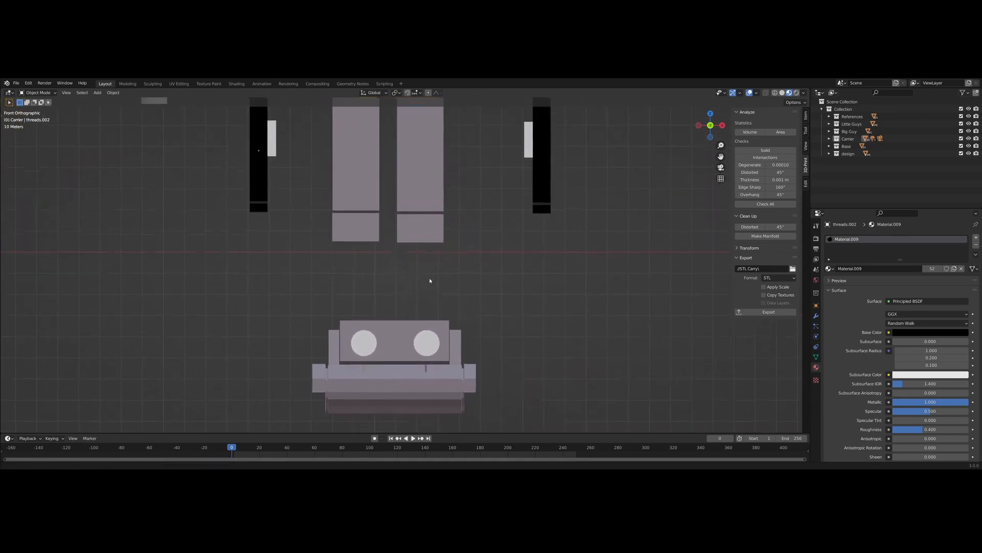
# - Move all parts of the grey twin-cylinder vehicle 57.421 m down along the Z axis
pyautogui.scroll(-3, 451, 286)
pyautogui.keyDown('shift'); pyautogui.moveTo(445, 271); pyautogui.dragTo(482, 261, button='middle'); pyautogui.keyUp('shift')
pyautogui.scroll(-1, 493, 342)
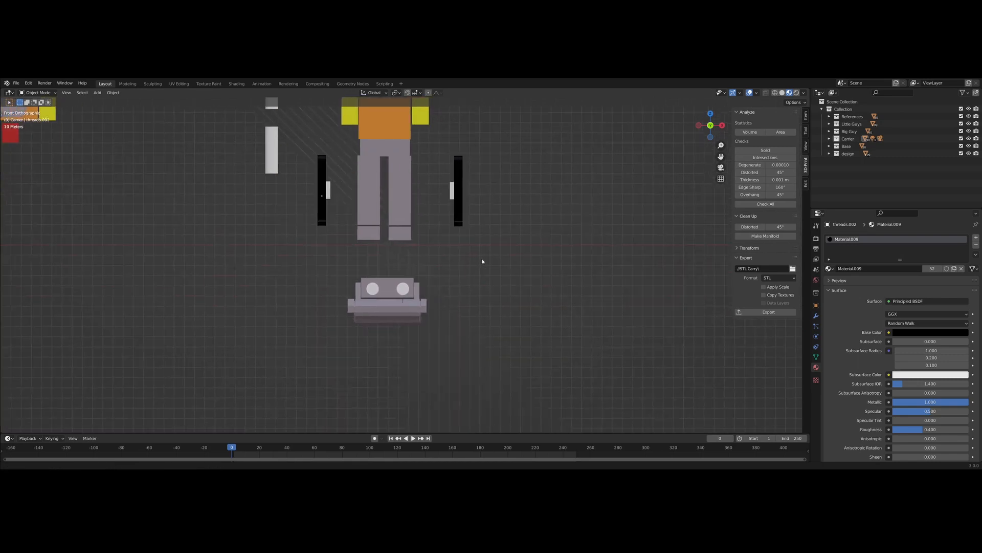
pyautogui.press('z')
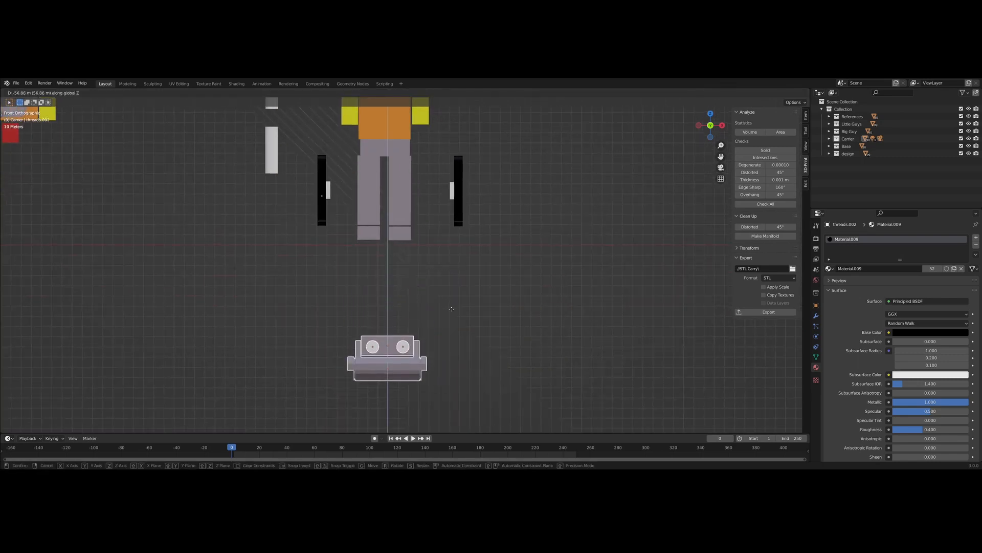
pyautogui.click(450, 309)
# - Examine the robot's legs and feet and their spacing to the grey vehicle from the front and in perspective
pyautogui.keyDown('shift'); pyautogui.moveTo(442, 284); pyautogui.dragTo(451, 315, button='middle'); pyautogui.keyUp('shift')
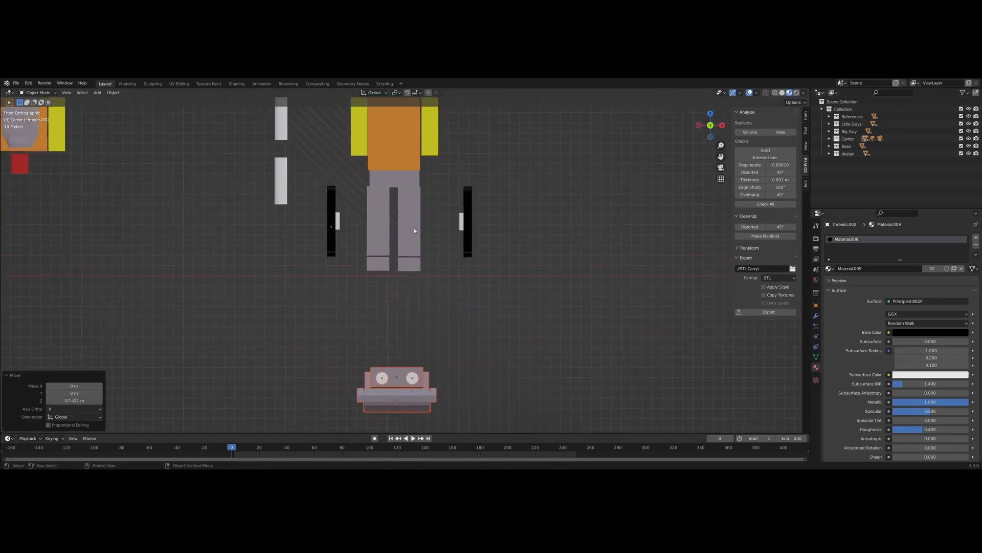
pyautogui.moveTo(410, 211); pyautogui.dragTo(443, 226, button='middle')
pyautogui.press('KP_1')
pyautogui.scroll(4, 423, 267)
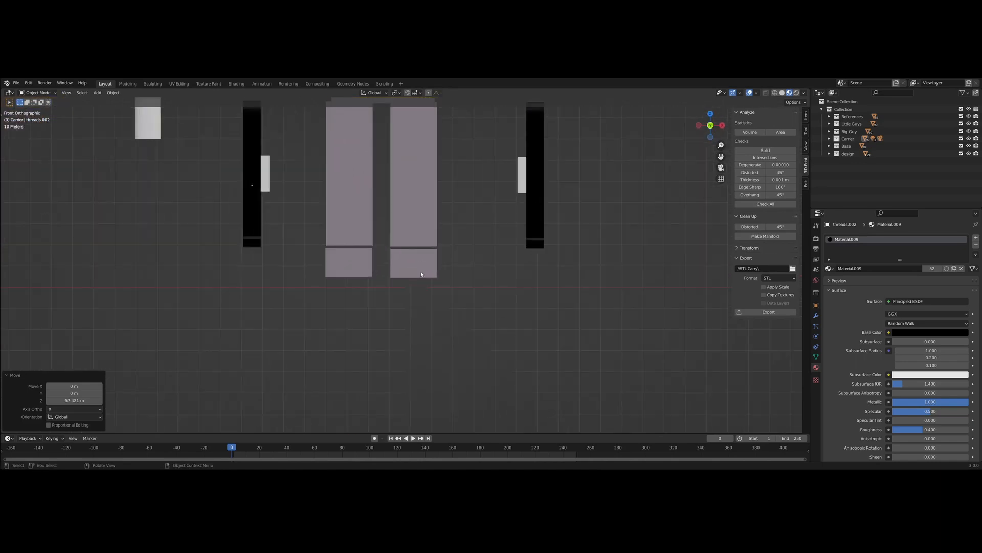
pyautogui.scroll(-4, 422, 275)
pyautogui.moveTo(416, 296); pyautogui.dragTo(481, 320, button='middle')
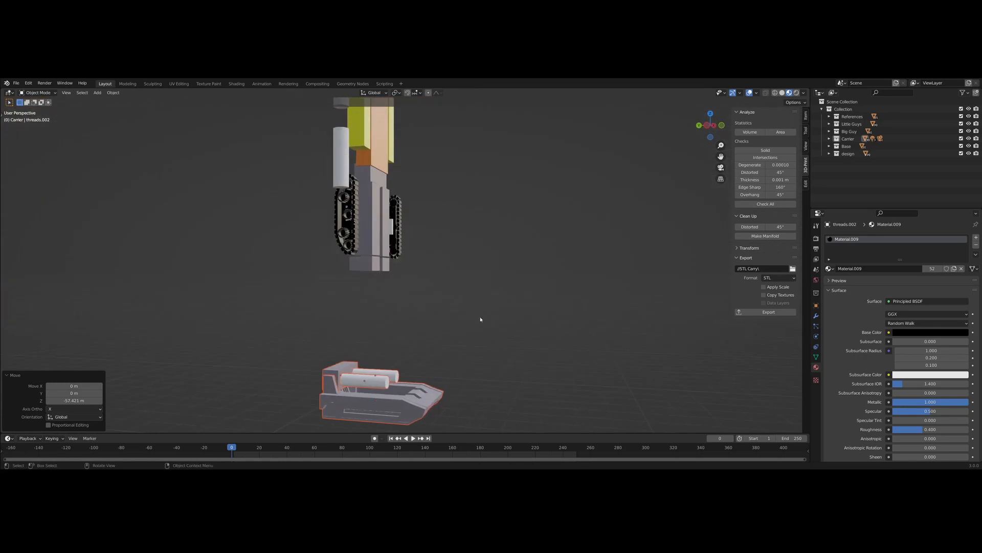
pyautogui.moveTo(467, 381); pyautogui.dragTo(452, 351, button='middle')
pyautogui.press('KP_1')
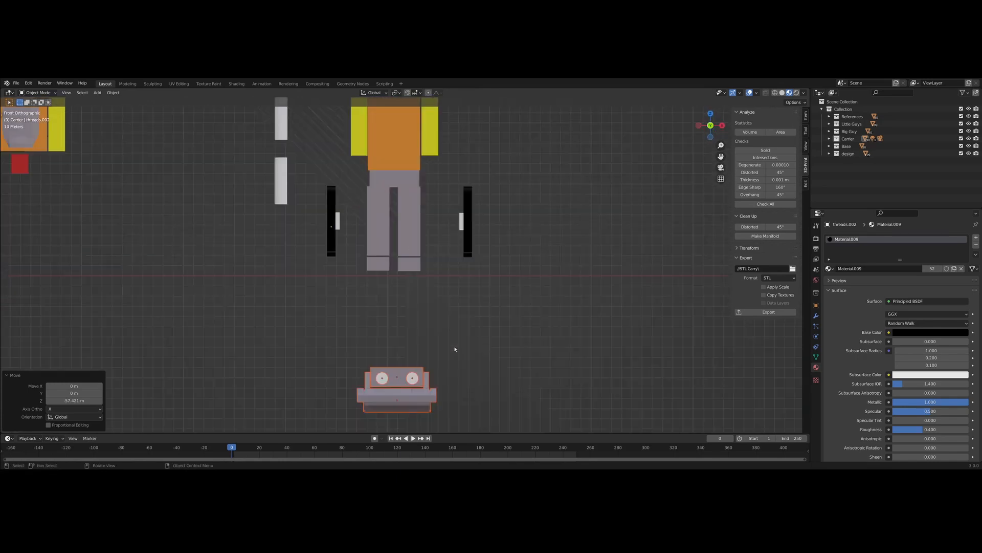
pyautogui.scroll(3, 410, 291)
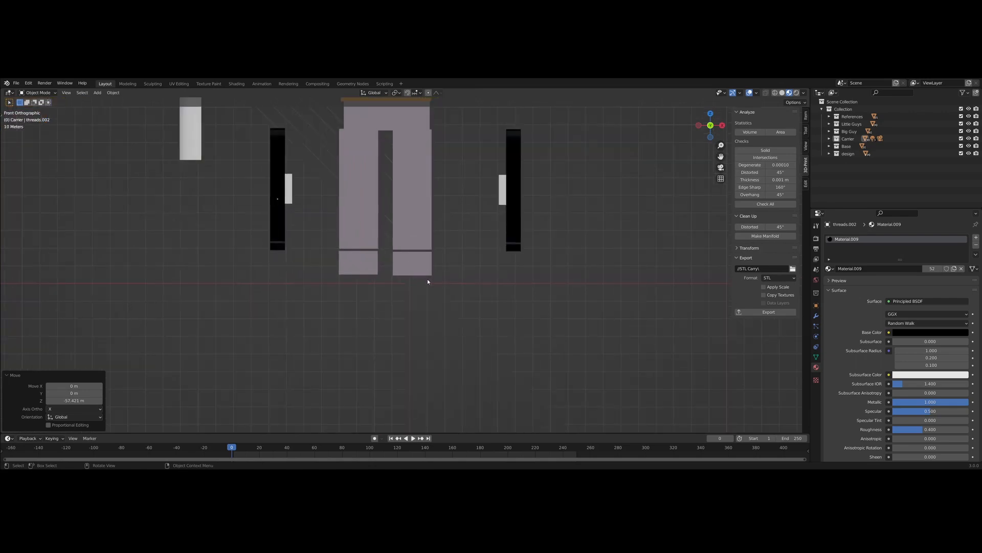
pyautogui.scroll(-4, 467, 300)
pyautogui.keyDown('shift'); pyautogui.moveTo(471, 300); pyautogui.dragTo(488, 290, button='middle'); pyautogui.keyUp('shift')
pyautogui.scroll(2, 475, 284)
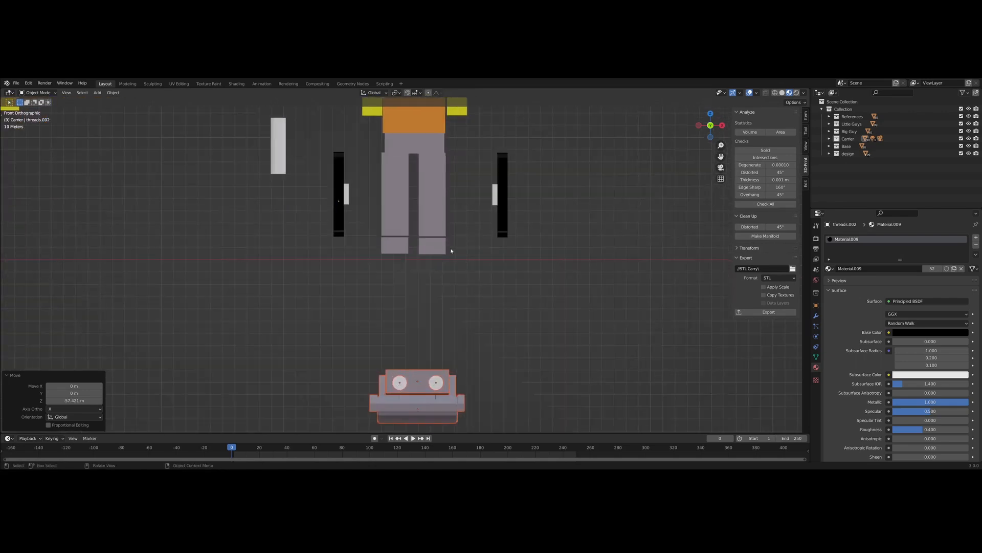
# - Move the foot block under the robot's leg nearest the positive X side about 32 m down along the Z axis
pyautogui.click(440, 245)
pyautogui.scroll(4, 480, 330)
pyautogui.moveTo(465, 329)
pyautogui.mouseDown(button='middle')
pyautogui.moveTo(484, 300)
pyautogui.moveTo(528, 307)
pyautogui.moveTo(406, 320)
pyautogui.moveTo(500, 313)
pyautogui.moveTo(439, 314)
pyautogui.moveTo(411, 328)
pyautogui.moveTo(480, 302)
pyautogui.moveTo(527, 309)
pyautogui.moveTo(501, 312)
pyautogui.moveTo(514, 273)
pyautogui.moveTo(469, 303)
pyautogui.moveTo(474, 338)
pyautogui.mouseUp(button='middle')
pyautogui.press('KP_1')
pyautogui.scroll(-4, 508, 287)
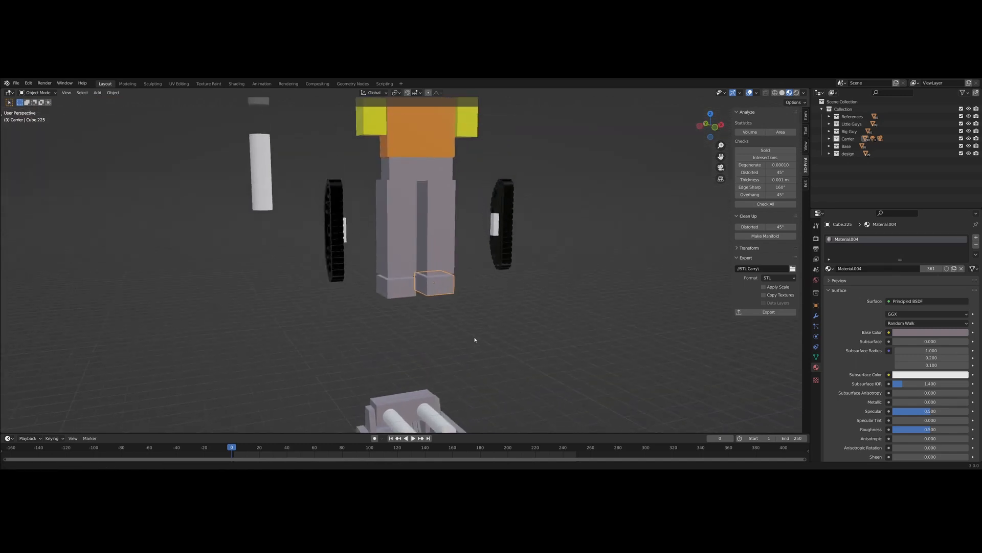
pyautogui.press('KP_1')
pyautogui.scroll(5, 511, 331)
pyautogui.keyDown('shift'); pyautogui.moveTo(565, 358); pyautogui.dragTo(449, 290, button='middle'); pyautogui.keyUp('shift')
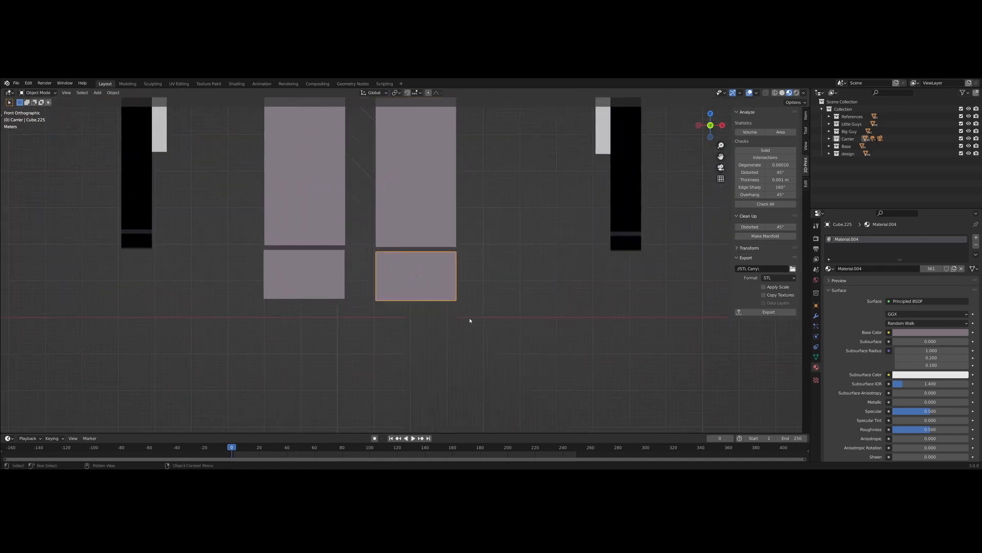
pyautogui.moveTo(443, 329); pyautogui.dragTo(484, 312, button='middle')
pyautogui.scroll(3, 357, 336)
pyautogui.scroll(2, 484, 312)
pyautogui.press('g')
pyautogui.press('z')
pyautogui.click(485, 391)
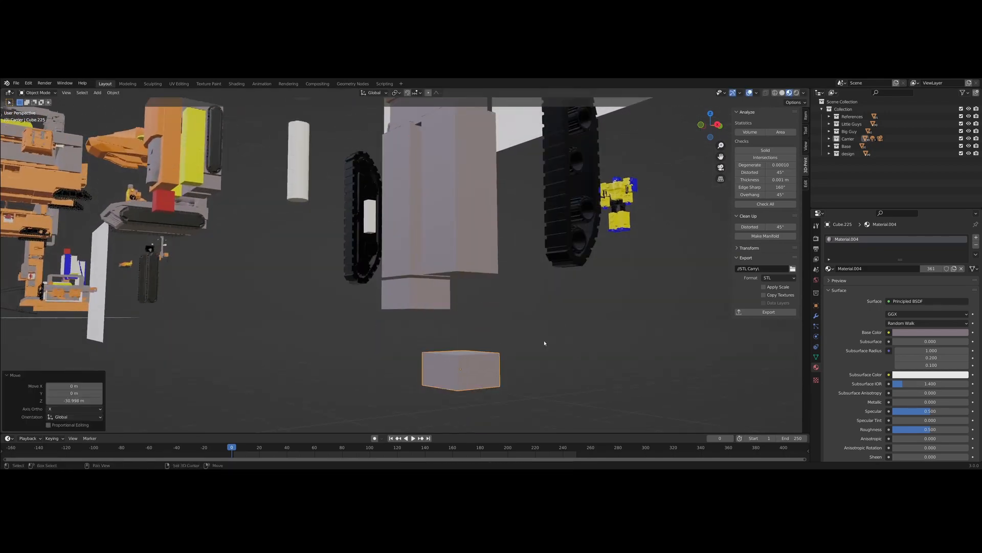
# - Move the leg block above the lowered foot 31.921 m down along the Z axis
pyautogui.moveTo(546, 342); pyautogui.dragTo(504, 333, button='middle')
pyautogui.click(447, 246)
pyautogui.press('z')
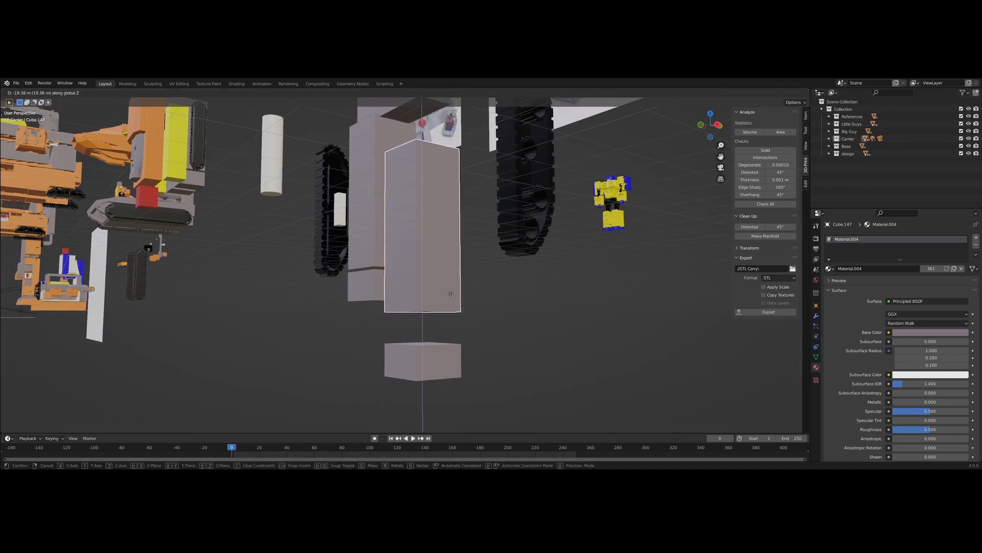
pyautogui.click(448, 324)
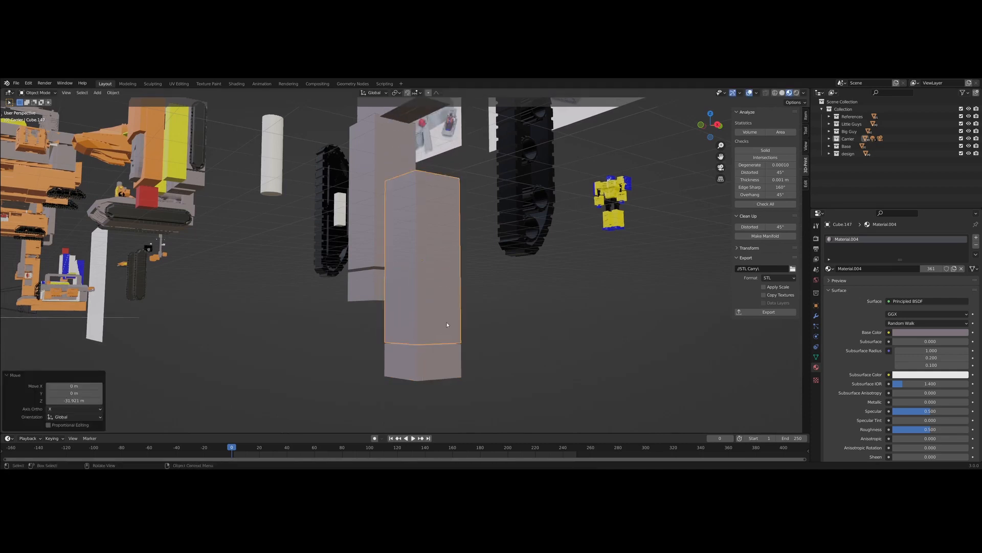
# - Shorten the lowered leg block by moving its upper end down along the Z axis
pyautogui.click(506, 306)
pyautogui.press('g')
pyautogui.press('z')
pyautogui.click(529, 392)
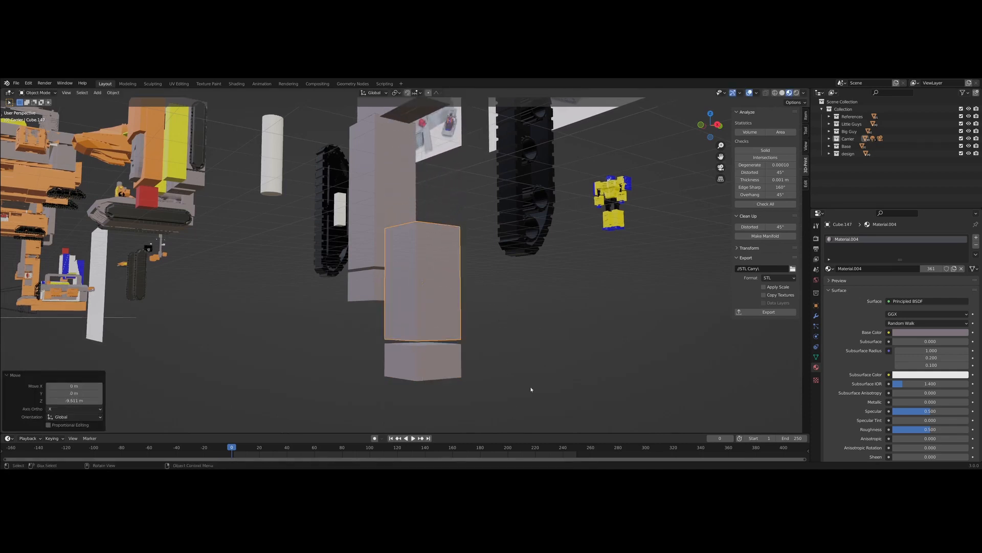
# - Stack a copy of the lowered leg block, scaled to about 0.78 along the Z axis, directly on top of the original
pyautogui.press('KP_1')
pyautogui.scroll(2, 465, 318)
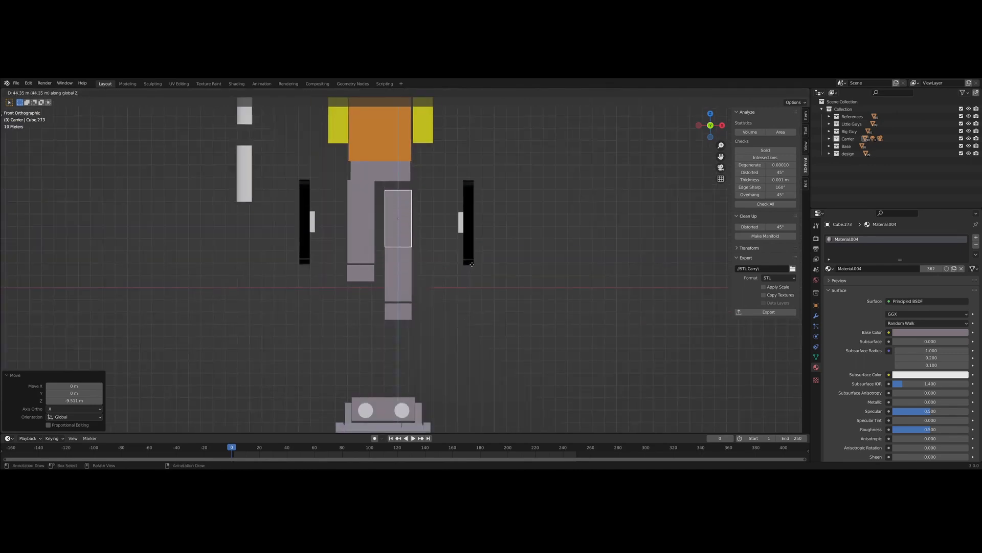
pyautogui.click(495, 312)
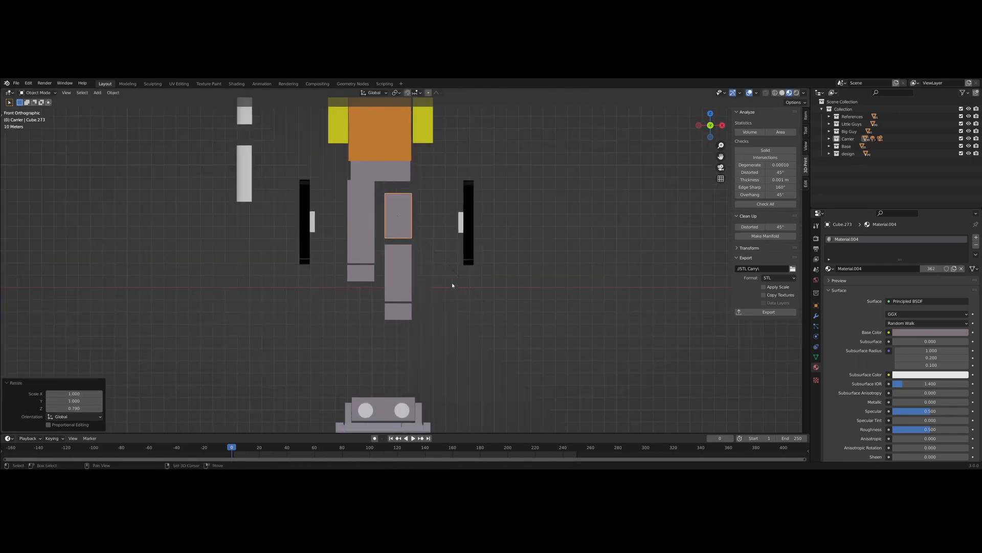
pyautogui.scroll(3, 452, 282)
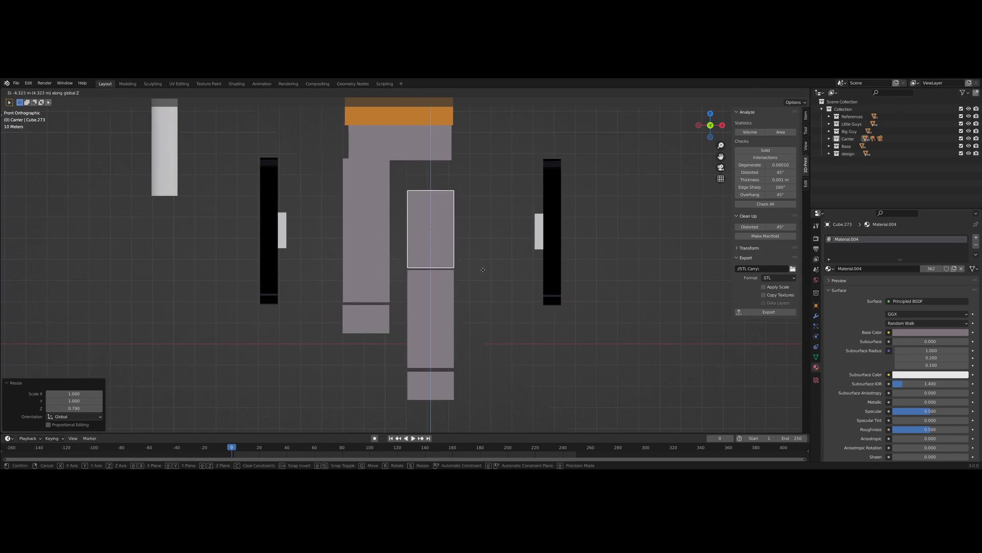
pyautogui.click(483, 276)
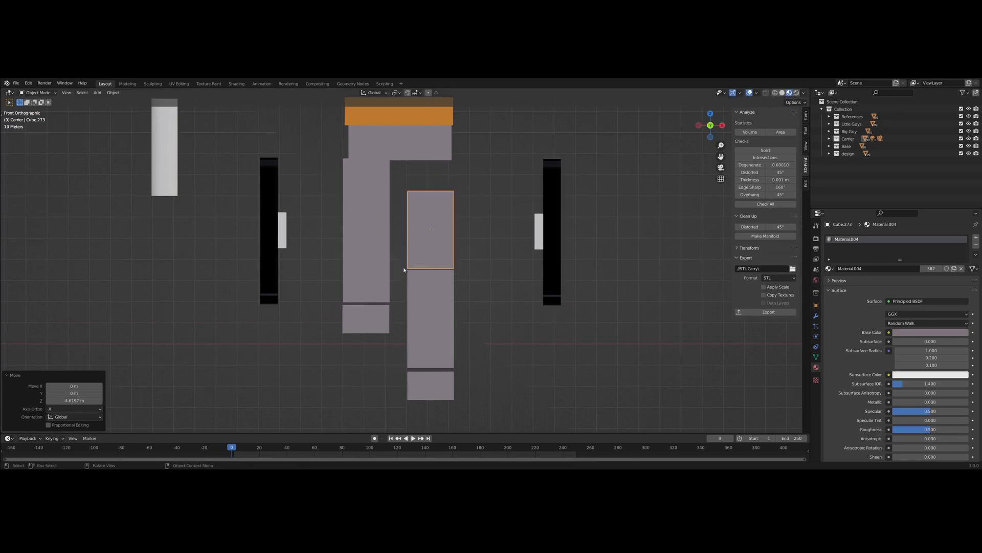
# - Move the three stacked leg and foot blocks outward in the positive X direction, away from the robot's other leg
pyautogui.keyDown('shift'); pyautogui.moveTo(480, 244); pyautogui.dragTo(528, 320, button='middle'); pyautogui.keyUp('shift')
pyautogui.scroll(1, 535, 298)
pyautogui.moveTo(519, 310); pyautogui.dragTo(507, 185, button='middle')
pyautogui.press('KP_1')
pyautogui.moveTo(409, 221); pyautogui.dragTo(486, 397)
pyautogui.press('g')
pyautogui.click(539, 381)
pyautogui.keyDown('shift'); pyautogui.moveTo(541, 306); pyautogui.dragTo(531, 369, button='middle'); pyautogui.keyUp('shift')
pyautogui.scroll(-3, 536, 341)
pyautogui.click(489, 329)
pyautogui.scroll(2, 467, 322)
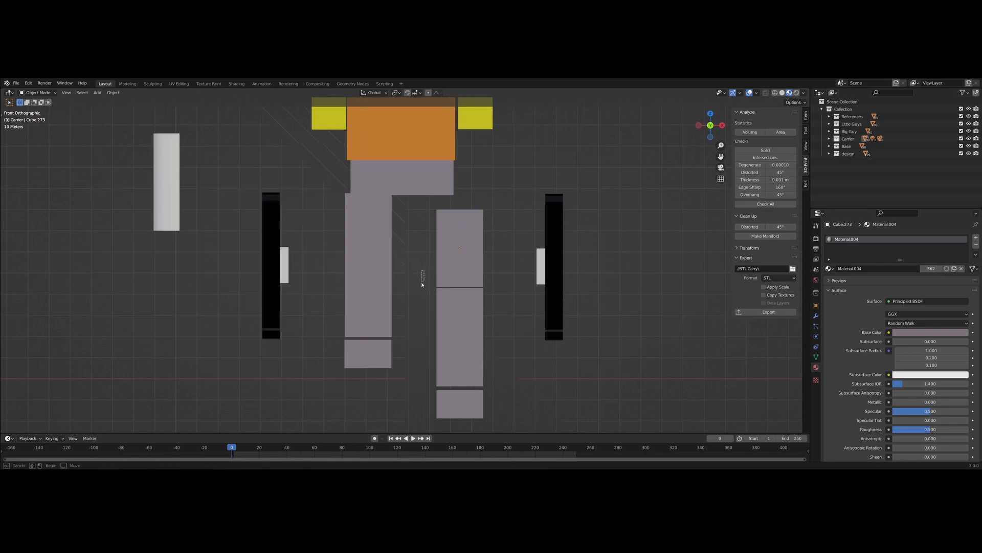
# - Move the three stacked leg and foot blocks about 15 m down along the Z axis
pyautogui.moveTo(422, 282); pyautogui.dragTo(489, 423)
pyautogui.press('g')
pyautogui.press('z')
pyautogui.click(482, 341)
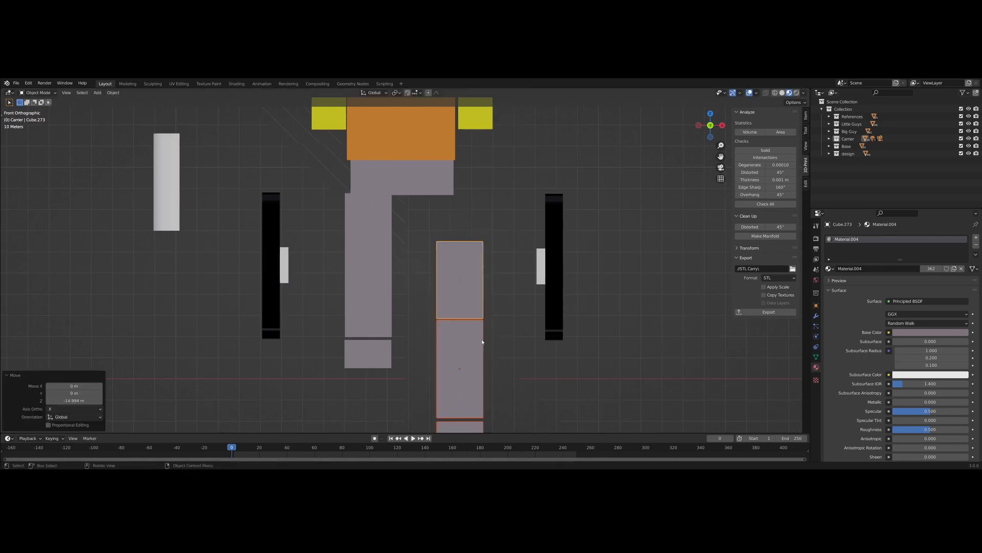
# - Duplicate the top block of the lowered leg 35.499 m up along the Z axis
pyautogui.scroll(-2, 482, 341)
pyautogui.click(454, 329)
pyautogui.scroll(1, 463, 297)
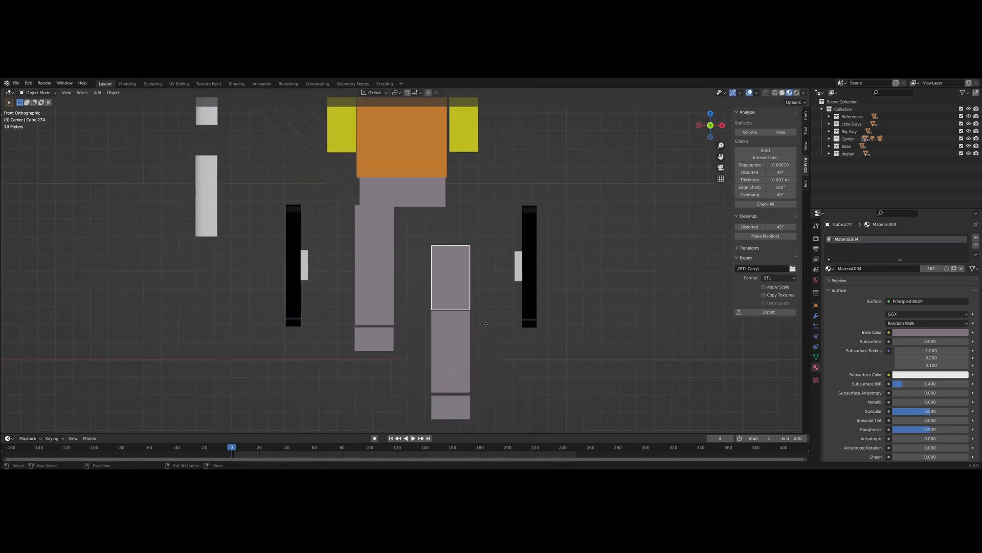
pyautogui.hotkey('shift', 'd')
pyautogui.press('z')
pyautogui.click(490, 271)
# - Shorten the duplicated block along the Z axis and seat it on top of the leg stack
pyautogui.press('s')
pyautogui.press('z')
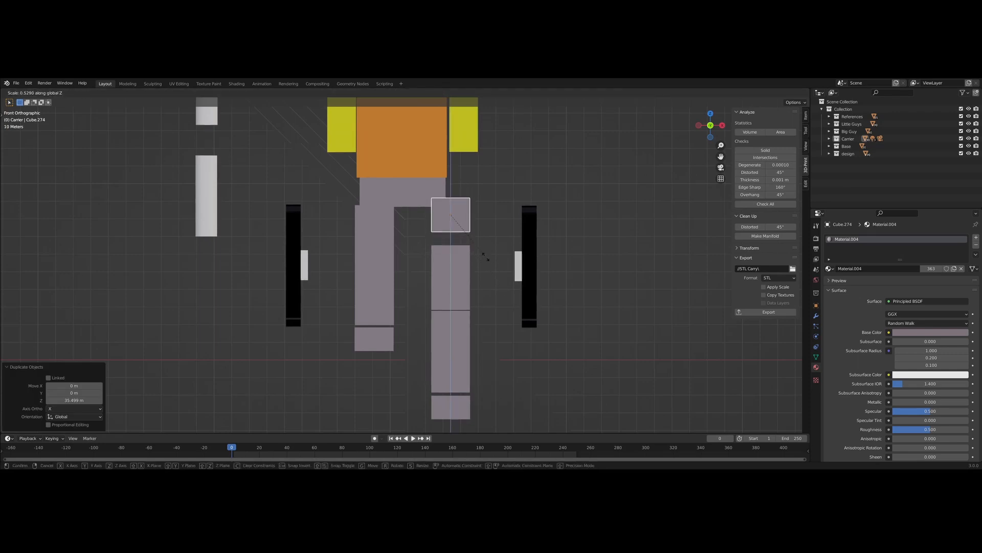
pyautogui.click(485, 256)
pyautogui.press('g')
pyautogui.press('z')
pyautogui.click(485, 271)
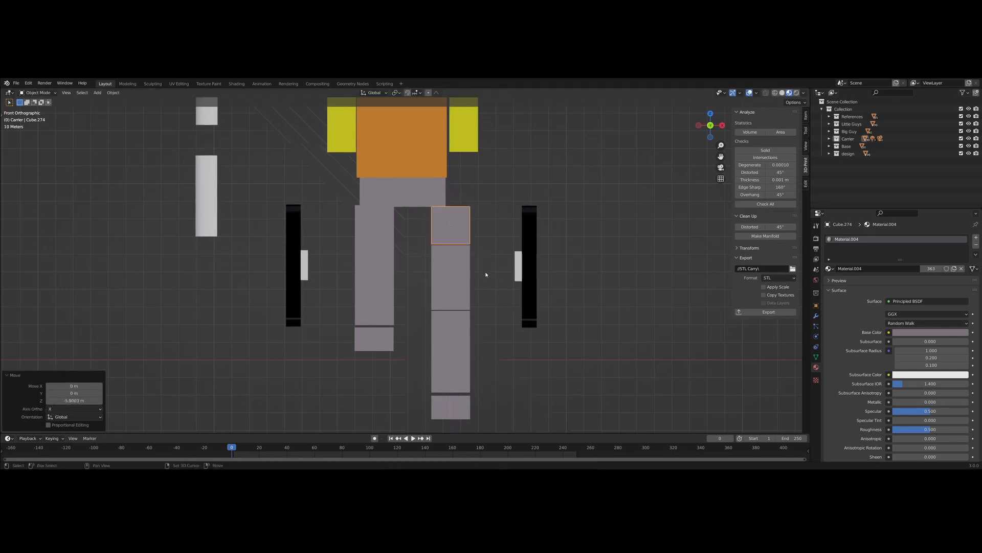
# - Narrow the hip block under the orange torso to about 0.27 of its width along the X axis
pyautogui.scroll(-3, 513, 360)
pyautogui.moveTo(513, 359); pyautogui.dragTo(458, 325, button='middle')
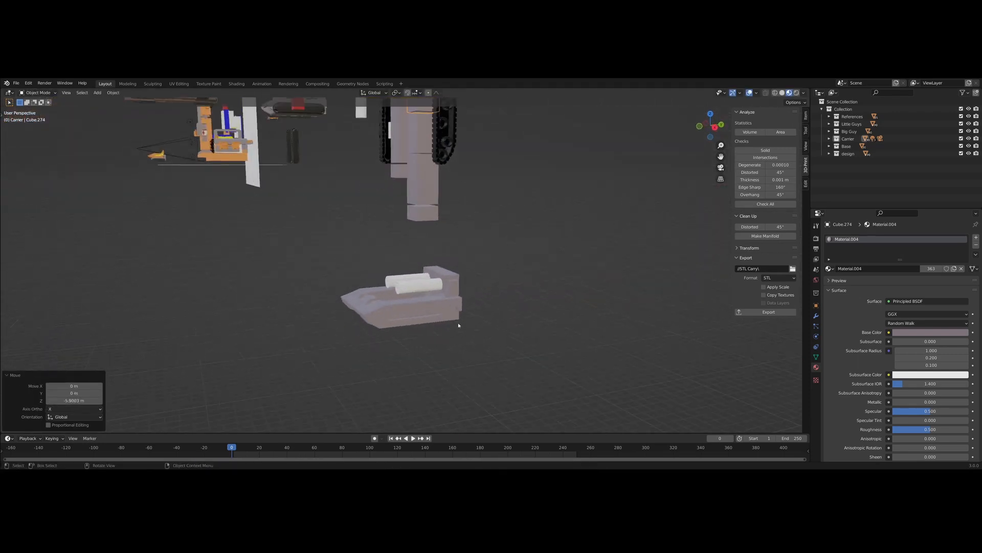
pyautogui.press('KP_1')
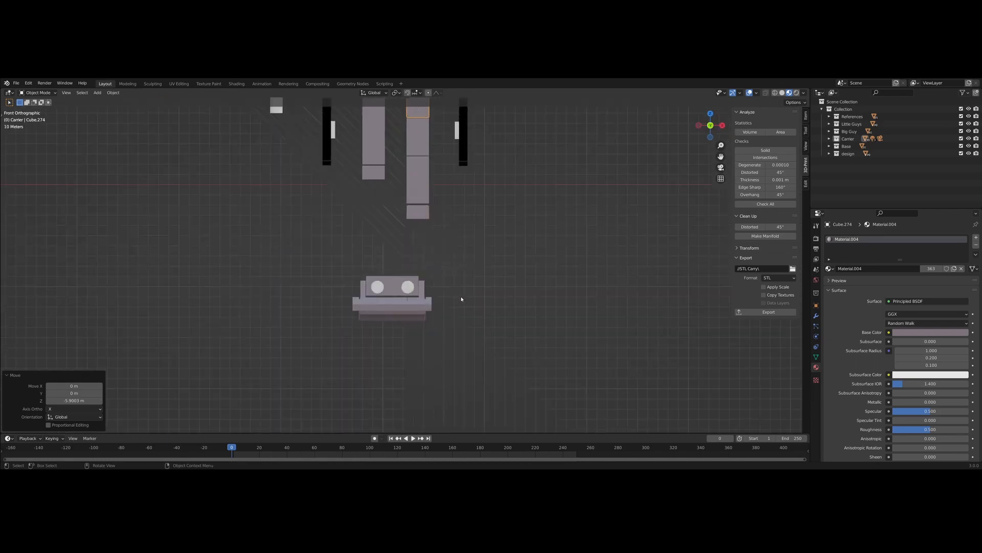
pyautogui.scroll(2, 441, 283)
pyautogui.keyDown('shift'); pyautogui.moveTo(441, 283); pyautogui.dragTo(476, 352, button='middle'); pyautogui.keyUp('shift')
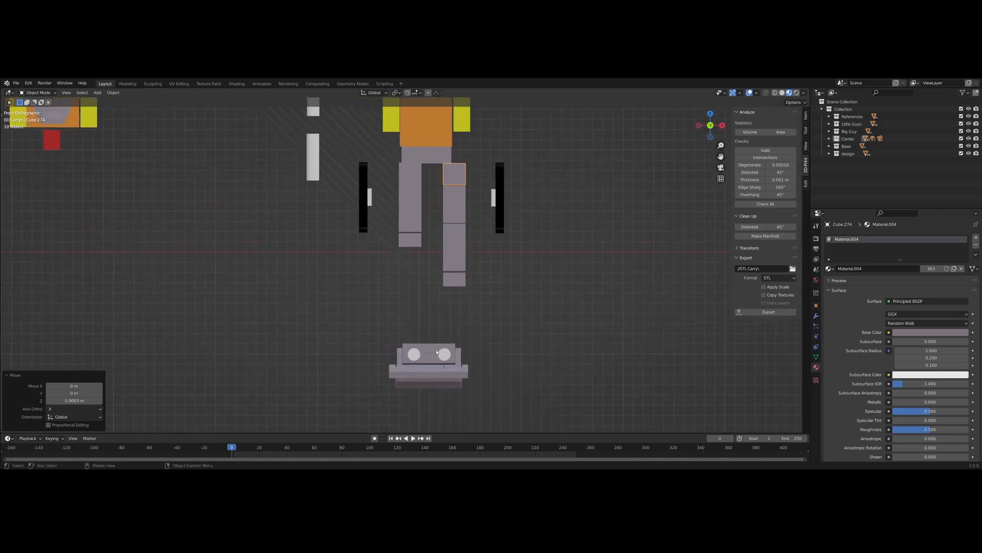
pyautogui.keyDown('shift'); pyautogui.moveTo(487, 301); pyautogui.dragTo(507, 366, button='middle'); pyautogui.keyUp('shift')
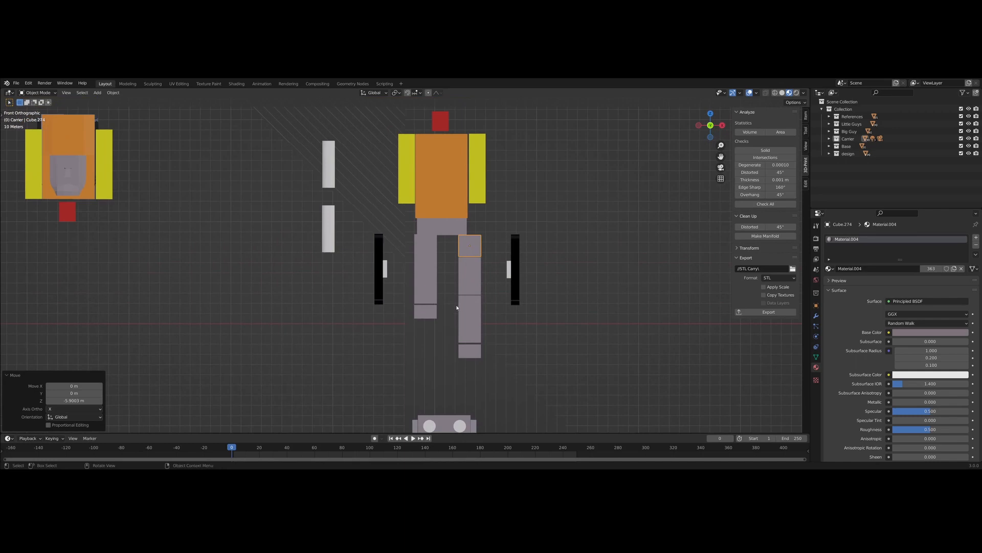
pyautogui.scroll(1, 457, 307)
pyautogui.click(468, 222)
pyautogui.scroll(3, 503, 232)
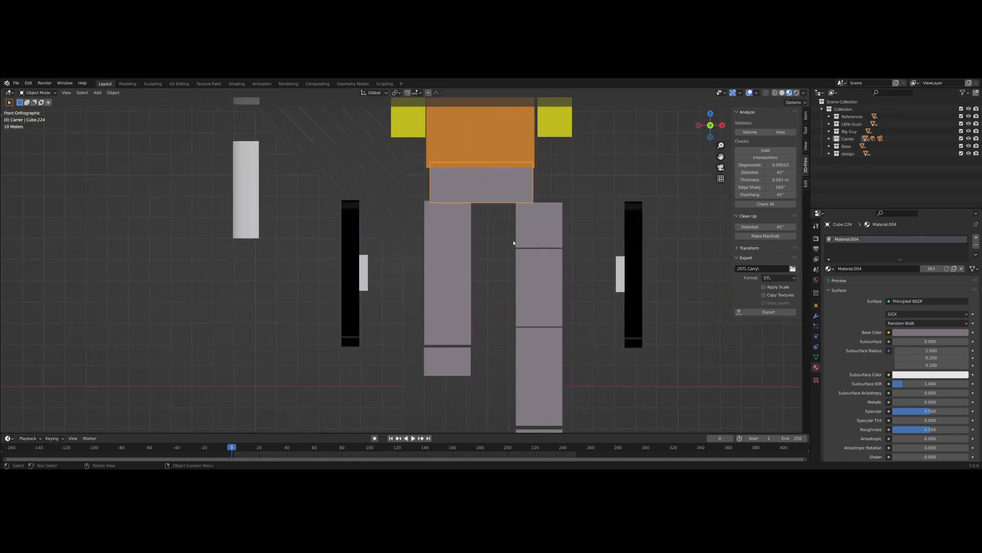
pyautogui.press('s')
pyautogui.press('x')
pyautogui.click(519, 181)
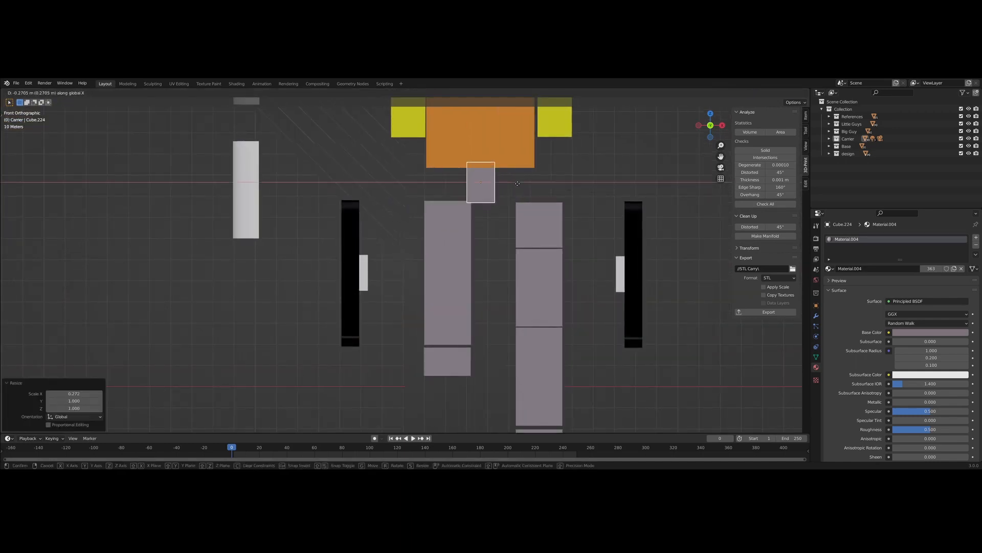
# - Move the narrowed hip block about 19.6 m down along the Z axis, clear of the orange torso
pyautogui.scroll(-3, 523, 223)
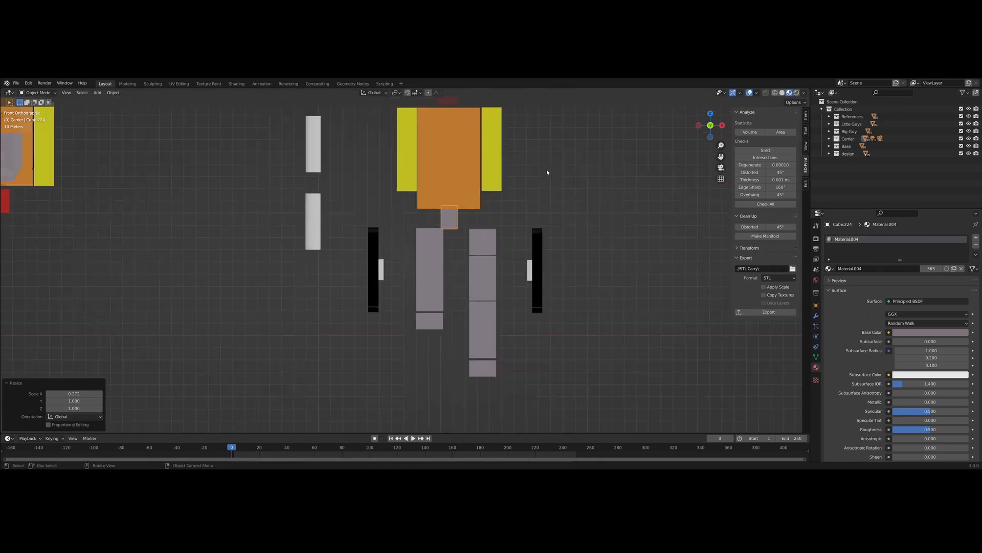
pyautogui.press('g')
pyautogui.press('z')
pyautogui.click(534, 195)
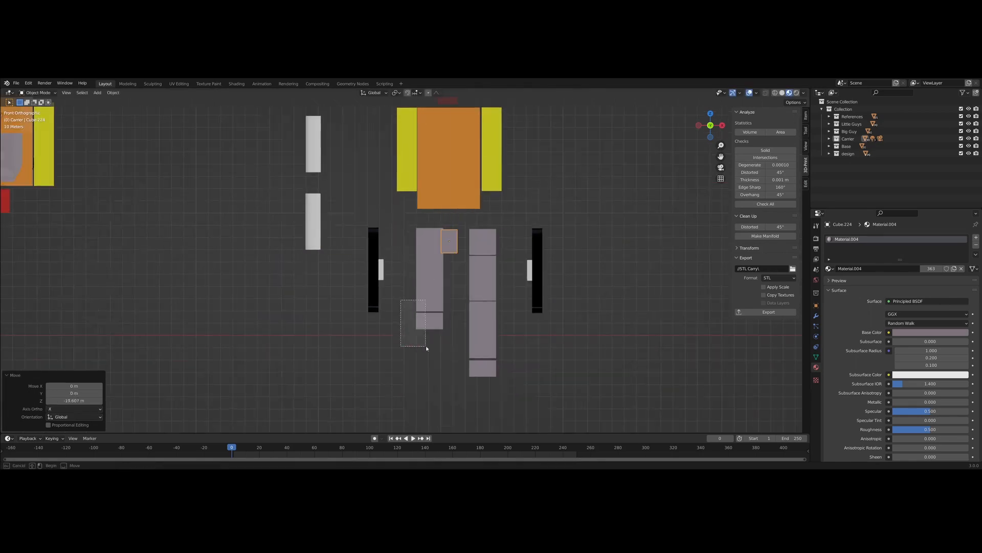
# - Delete the old two-block leg and duplicate the four-block leg about 57.7 m in the negative X direction
pyautogui.moveTo(427, 347); pyautogui.dragTo(427, 348)
pyautogui.press('Delete')
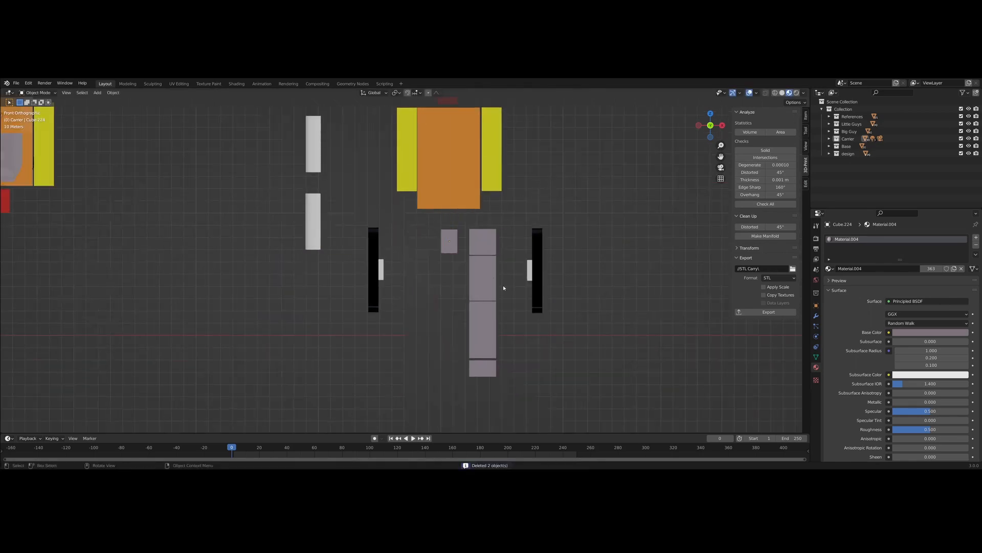
pyautogui.moveTo(476, 289); pyautogui.dragTo(464, 387)
pyautogui.hotkey('shift', 'd')
pyautogui.press('x')
pyautogui.click(502, 361)
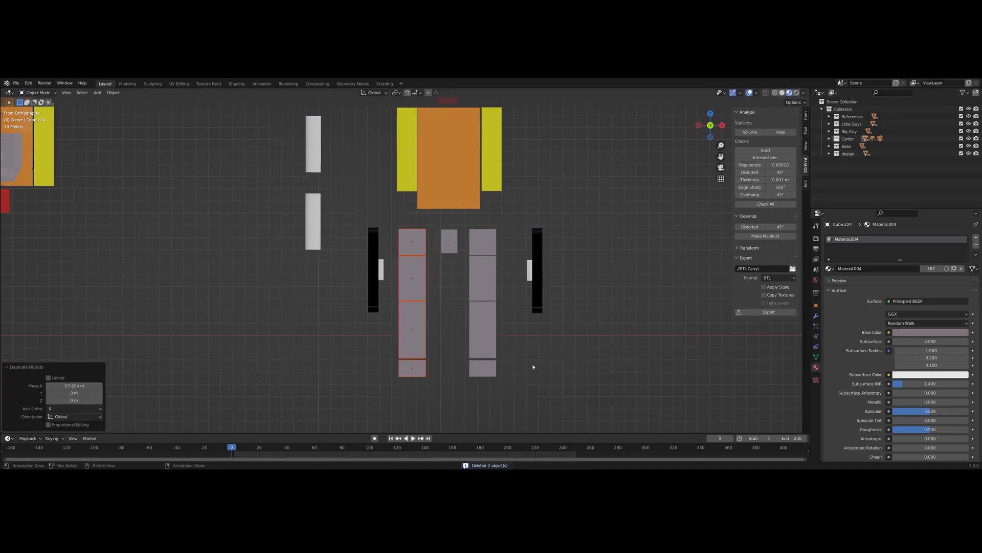
pyautogui.click(582, 373)
# - Move the narrow hip block 16.329 m up along the Z axis against the underside of the orange torso
pyautogui.keyDown('shift'); pyautogui.moveTo(582, 370); pyautogui.dragTo(580, 305, button='middle'); pyautogui.keyUp('shift')
pyautogui.scroll(-2, 525, 293)
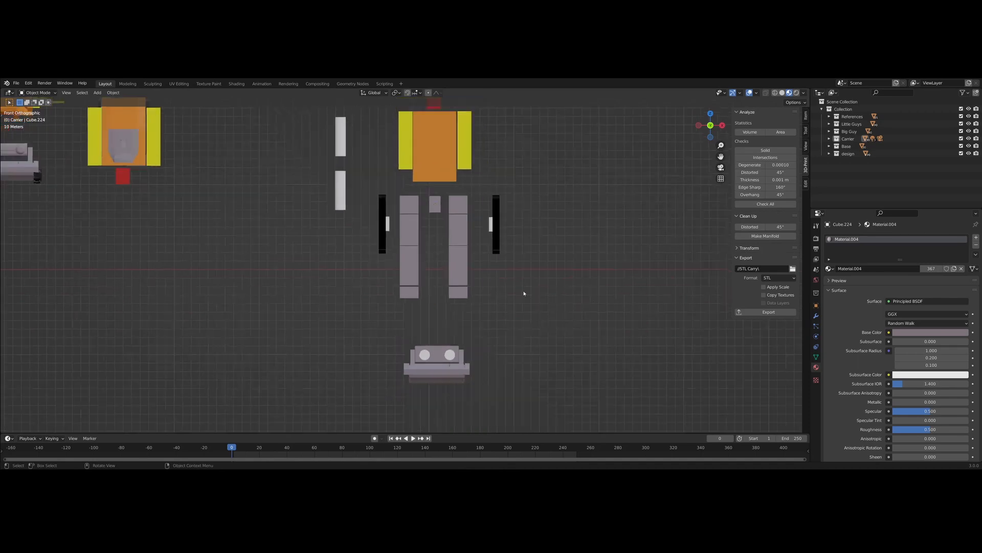
pyautogui.keyDown('shift'); pyautogui.moveTo(489, 290); pyautogui.dragTo(477, 318, button='middle'); pyautogui.keyUp('shift')
pyautogui.scroll(1, 430, 325)
pyautogui.scroll(2, 424, 271)
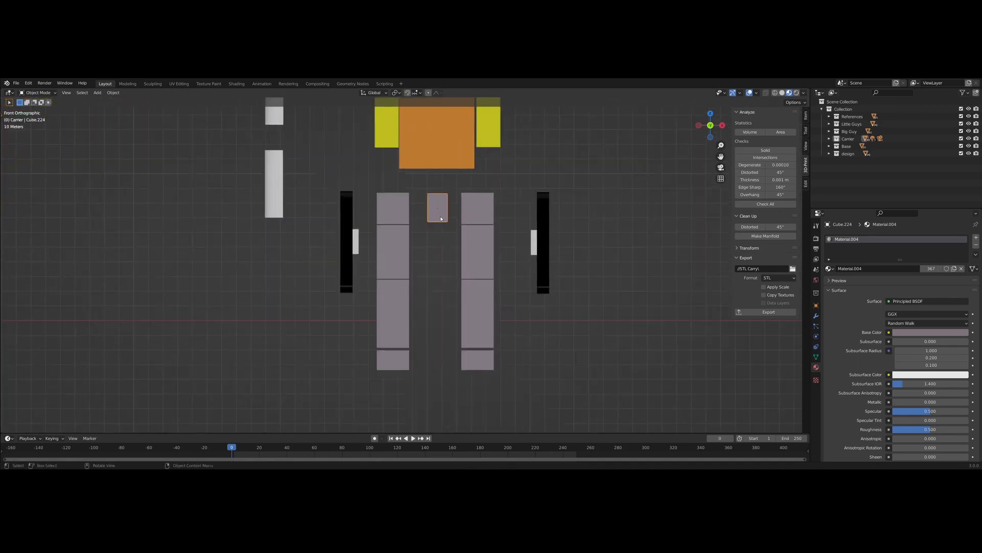
pyautogui.press('g')
pyautogui.press('z')
pyautogui.click(433, 202)
pyautogui.scroll(-1, 479, 256)
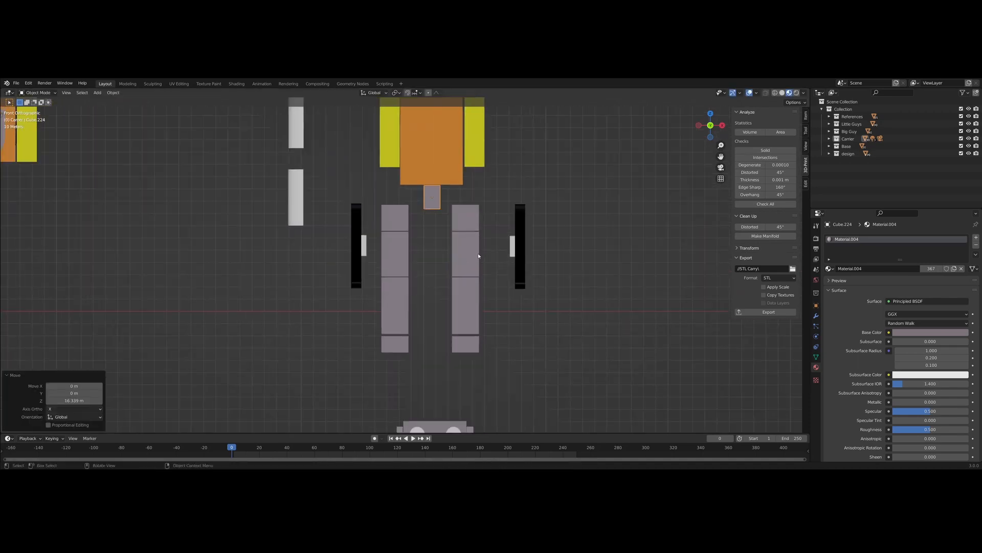
# - Move the top block of each leg up under the torso, one against each side of the narrow hip block
pyautogui.hotkey('shift', 'd')
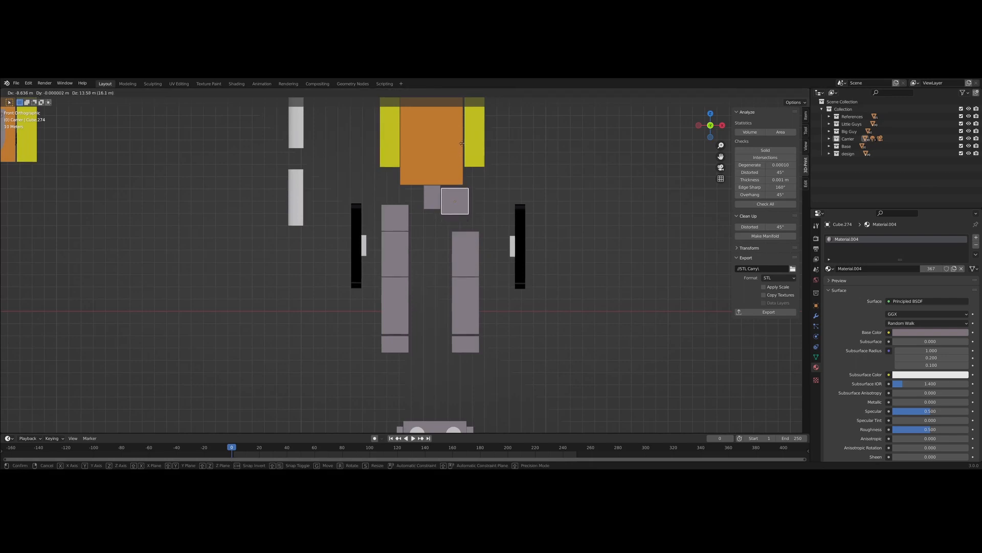
pyautogui.click(461, 126)
pyautogui.hotkey('shift', 'd')
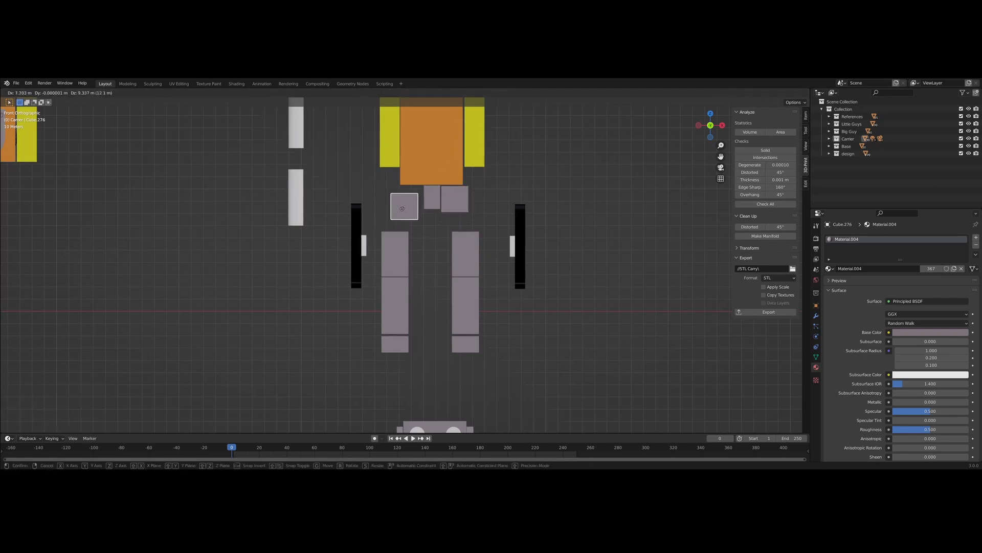
pyautogui.click(423, 168)
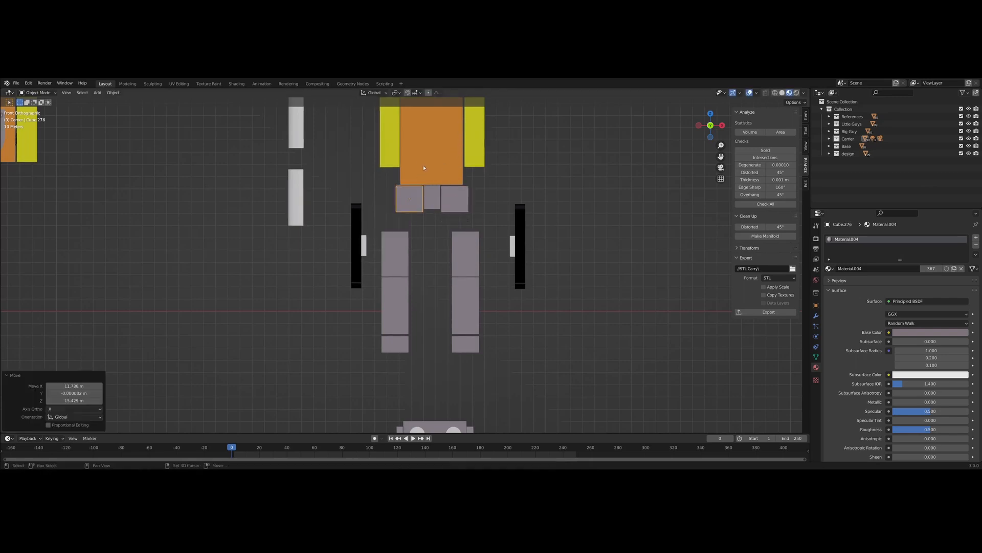
pyautogui.click(459, 208)
pyautogui.press('g')
pyautogui.click(462, 225)
# - Move both upper leg blocks up and inward so each sits directly beneath its hip-side block
pyautogui.click(469, 268)
pyautogui.press('g')
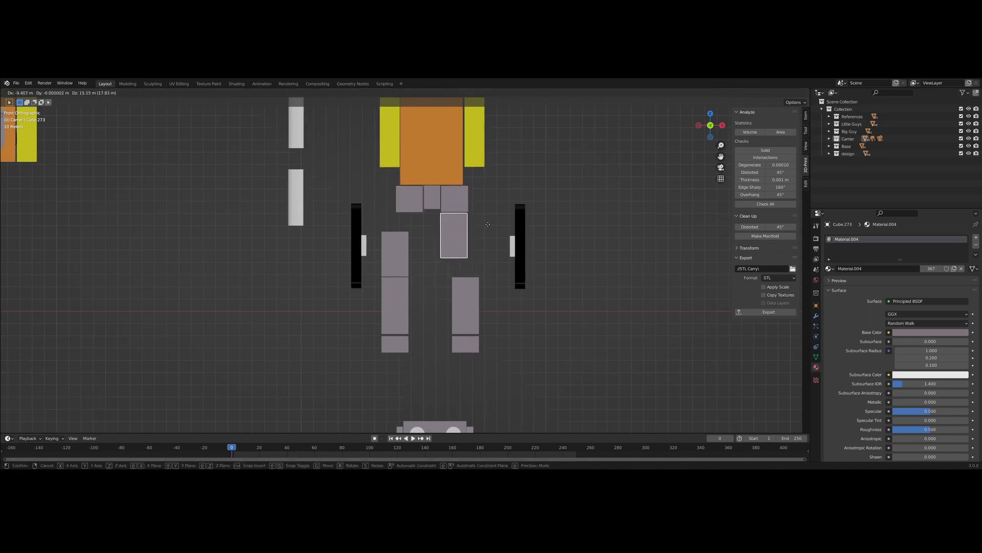
pyautogui.click(494, 218)
pyautogui.press('g')
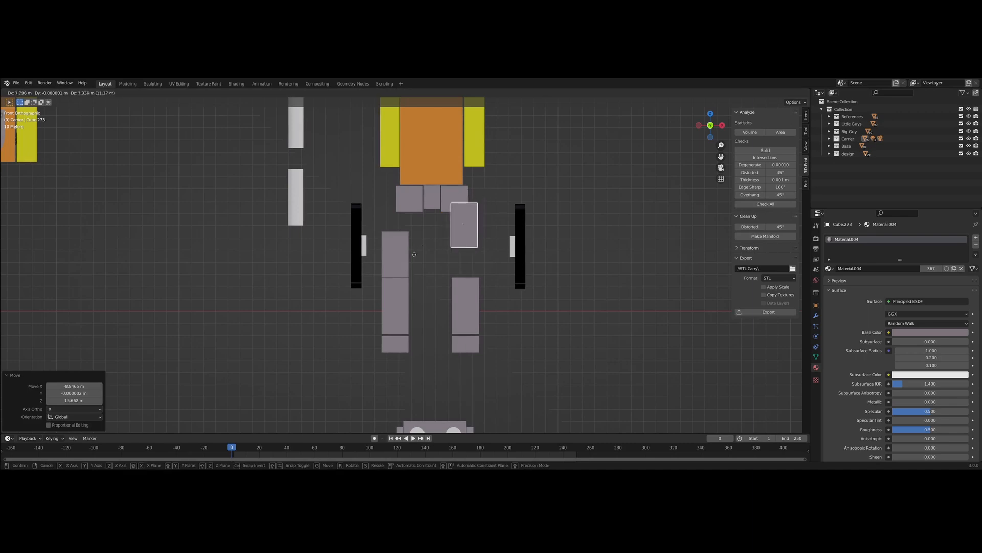
pyautogui.rightClick(401, 263)
pyautogui.click(396, 265)
pyautogui.press('g')
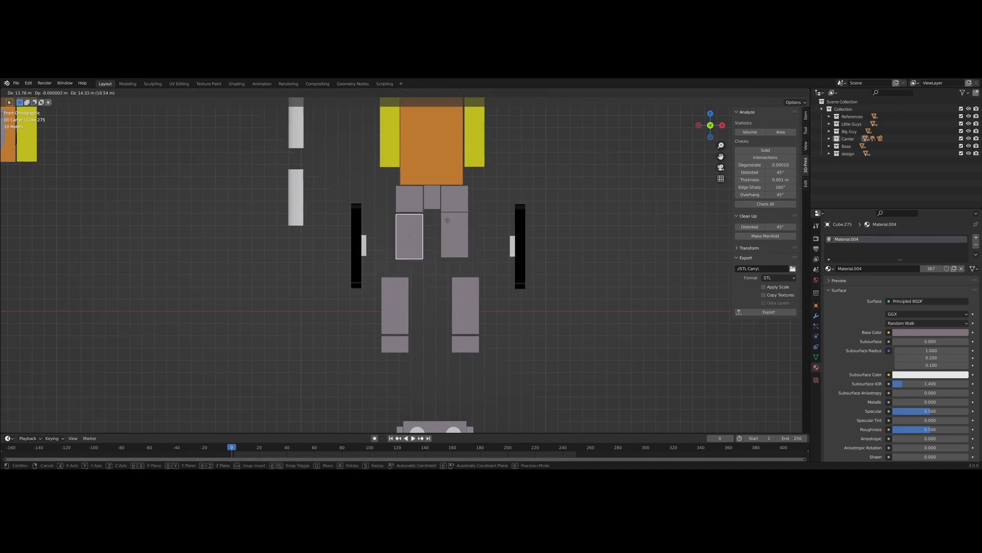
pyautogui.click(447, 211)
# - Move both lower leg blocks up and inward so each sits directly beneath its upper leg block
pyautogui.click(467, 332)
pyautogui.press('g')
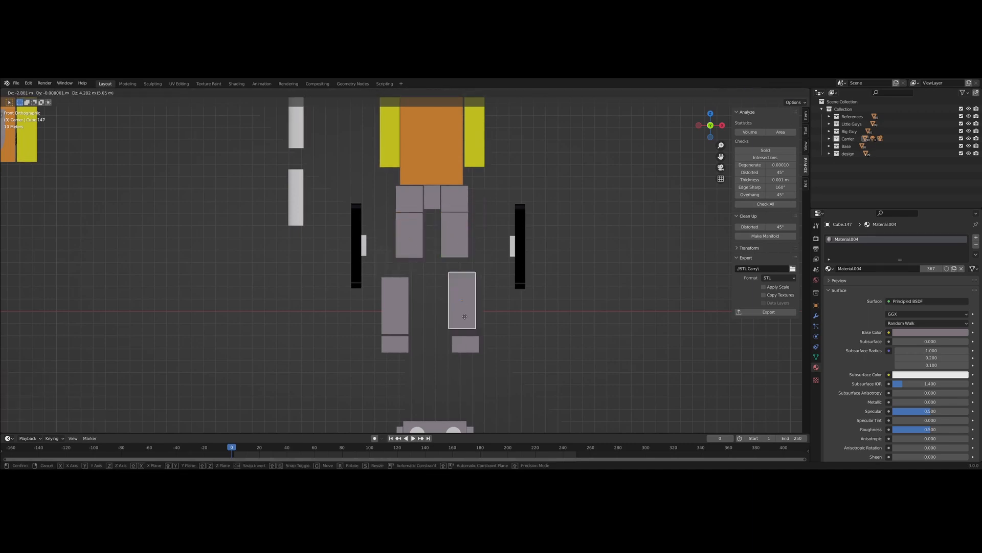
pyautogui.click(480, 323)
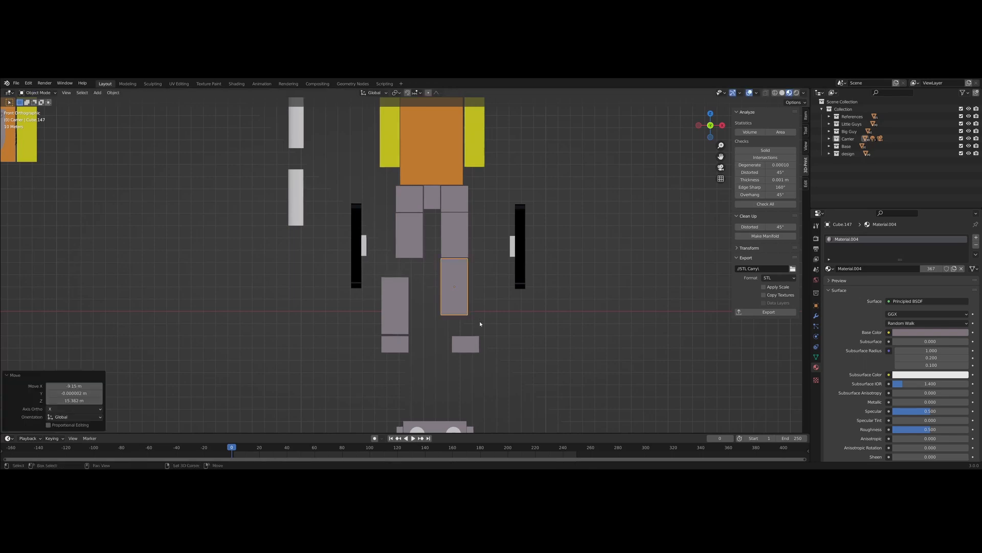
pyautogui.click(399, 316)
pyautogui.press('g')
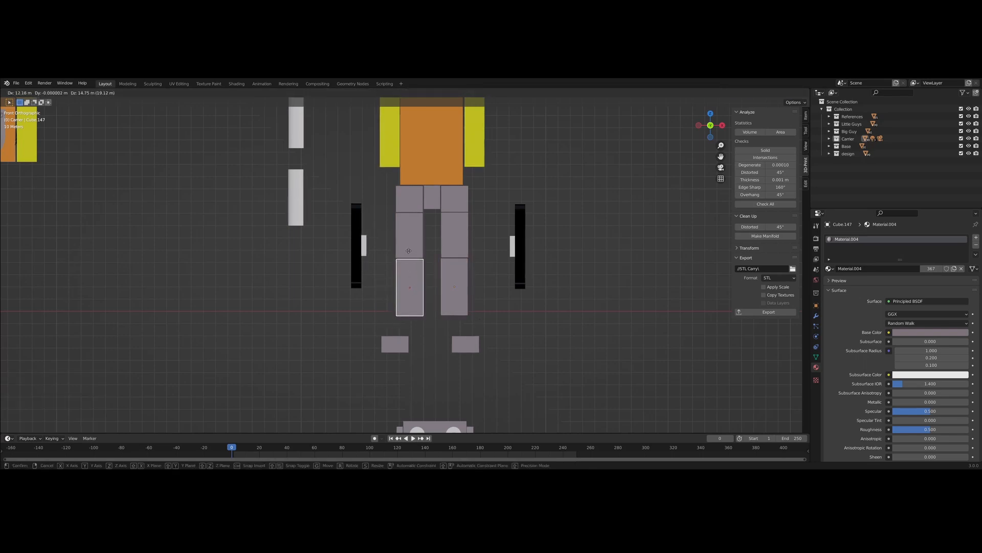
pyautogui.click(409, 251)
# - Move both foot blocks up and inward so each sits at the lower end of its lower leg block
pyautogui.keyDown('shift'); pyautogui.moveTo(517, 322); pyautogui.dragTo(499, 295, button='middle'); pyautogui.keyUp('shift')
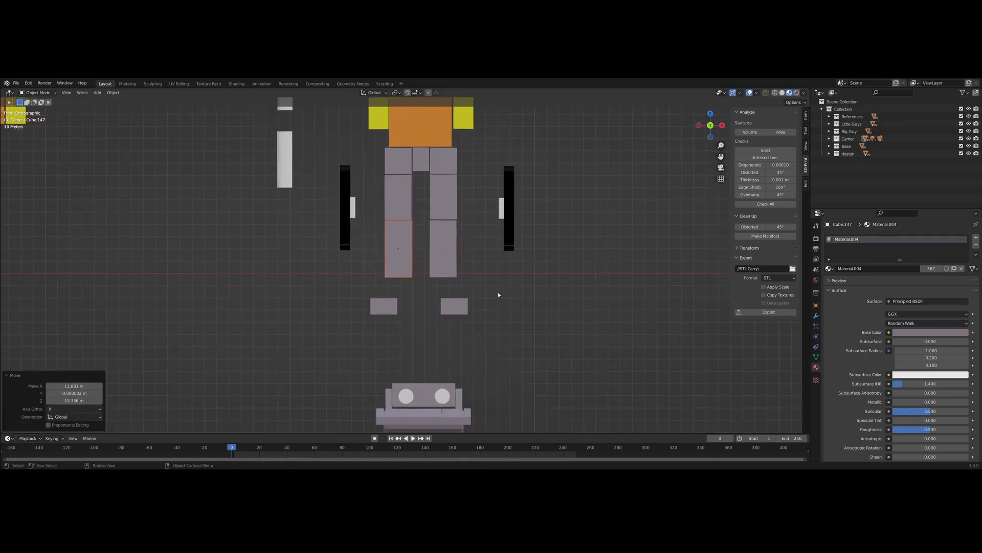
pyautogui.scroll(3, 499, 295)
pyautogui.scroll(-2, 466, 276)
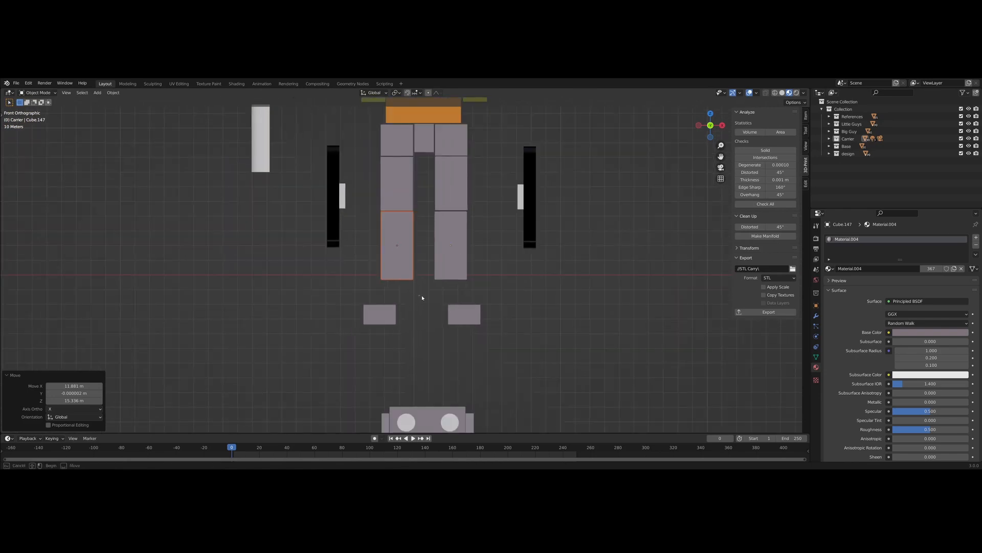
pyautogui.click(463, 314)
pyautogui.press('g')
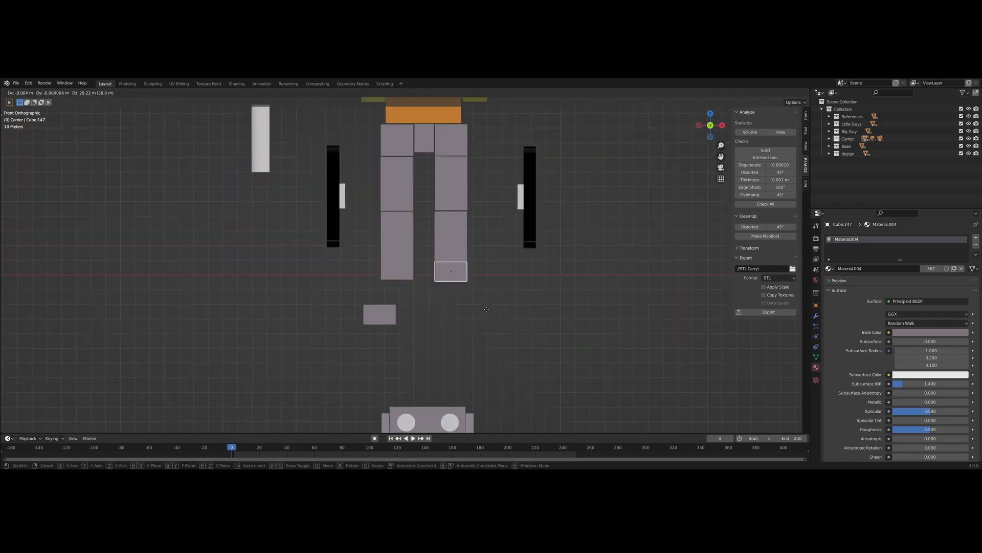
pyautogui.click(488, 293)
pyautogui.click(380, 314)
pyautogui.press('g')
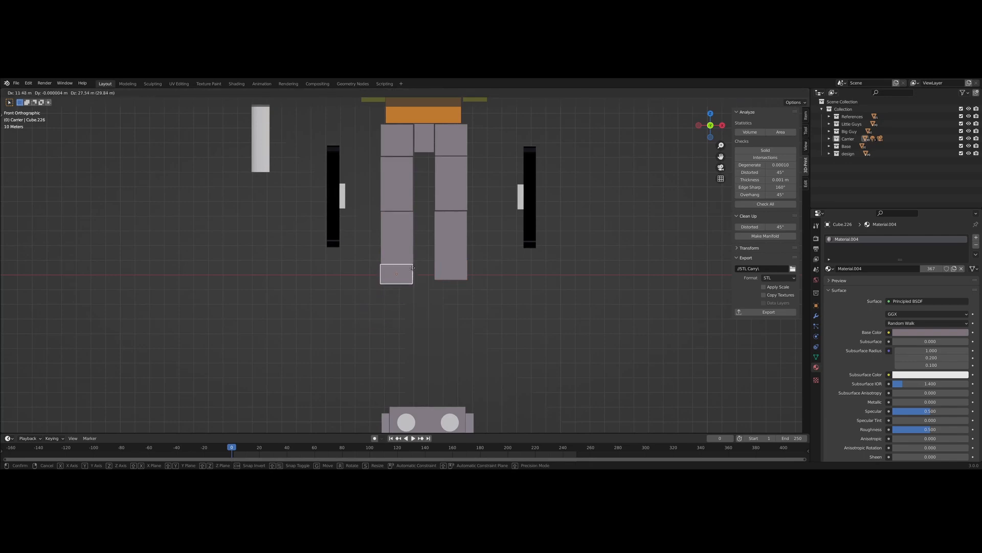
pyautogui.click(419, 233)
# - Move both foot blocks together -24.609 m along the Y axis so they project forward from the legs
pyautogui.moveTo(479, 309); pyautogui.dragTo(411, 279, button='middle')
pyautogui.keyDown('shift'); pyautogui.click(444, 285); pyautogui.keyUp('shift')
pyautogui.press('g')
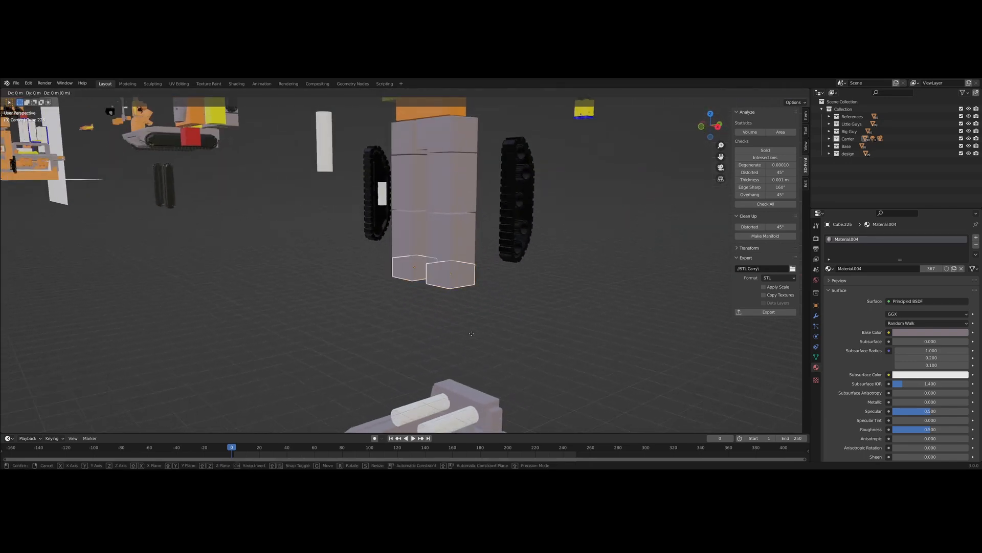
pyautogui.press('y')
pyautogui.click(467, 346)
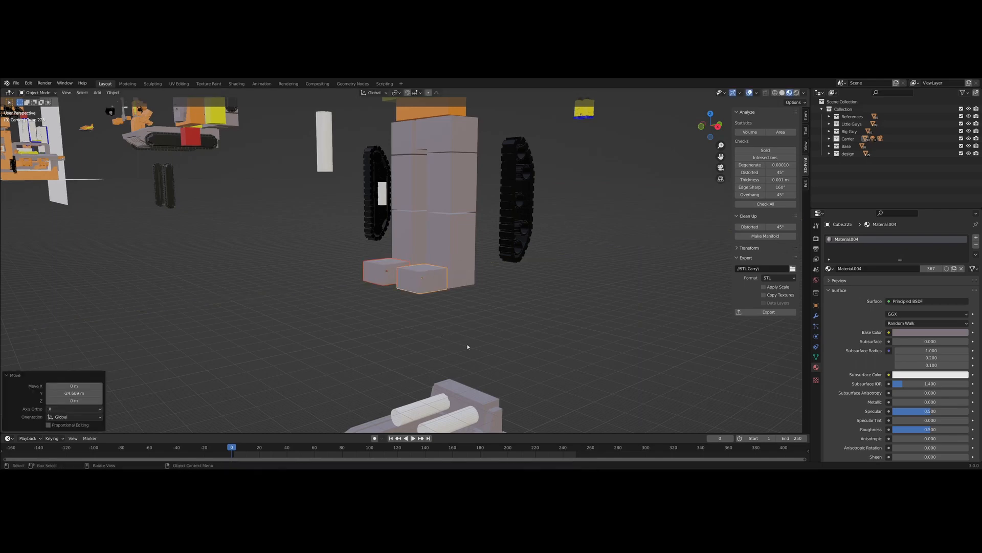
# - Examine the assembled legs, then the other block robots and the green-winged vehicle carrying small coloured cubes
pyautogui.moveTo(497, 344); pyautogui.dragTo(501, 369, button='middle')
pyautogui.scroll(4, 438, 357)
pyautogui.scroll(-5, 490, 351)
pyautogui.scroll(5, 494, 358)
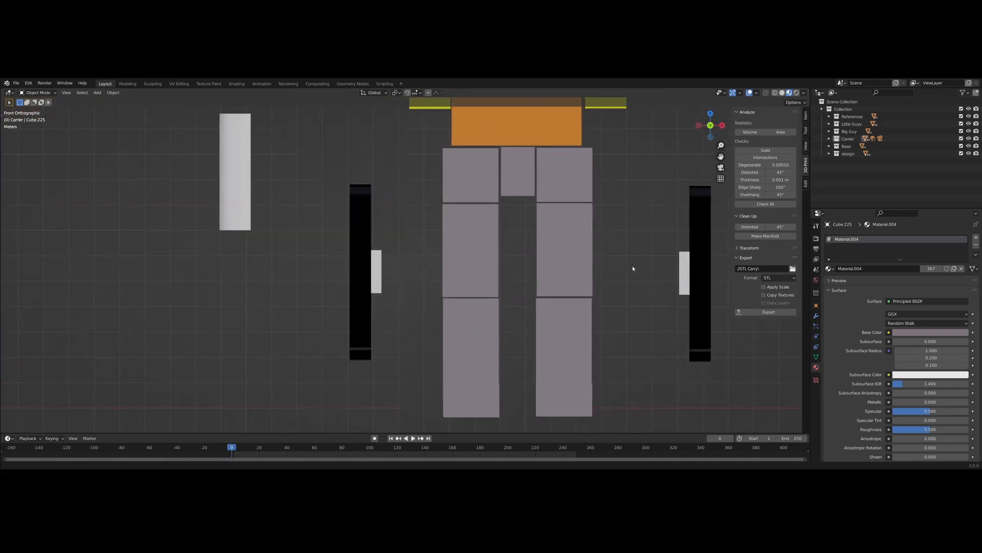
pyautogui.keyDown('shift'); pyautogui.moveTo(458, 240); pyautogui.dragTo(398, 222, button='middle'); pyautogui.keyUp('shift')
pyautogui.scroll(-9, 419, 321)
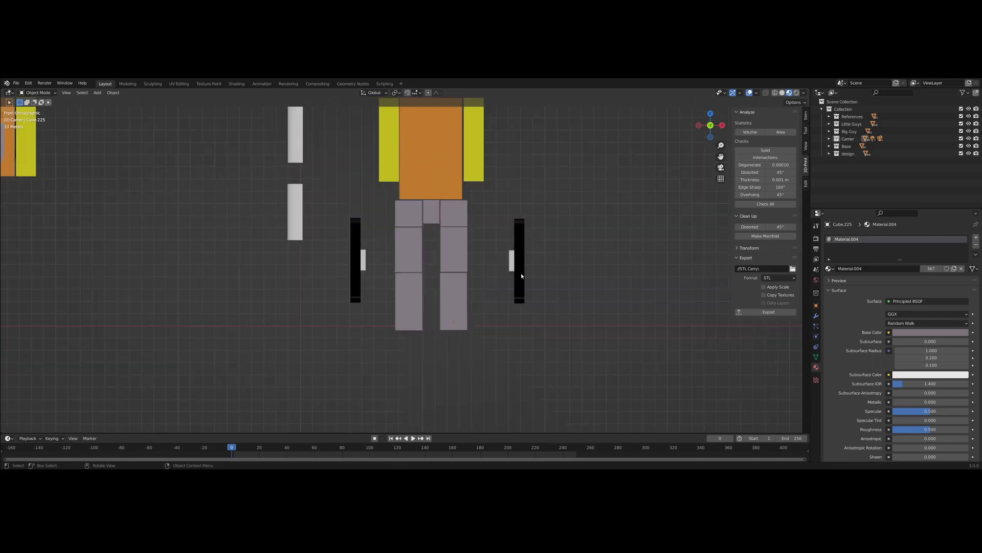
pyautogui.keyDown('shift'); pyautogui.moveTo(291, 315); pyautogui.dragTo(441, 346, button='middle'); pyautogui.keyUp('shift')
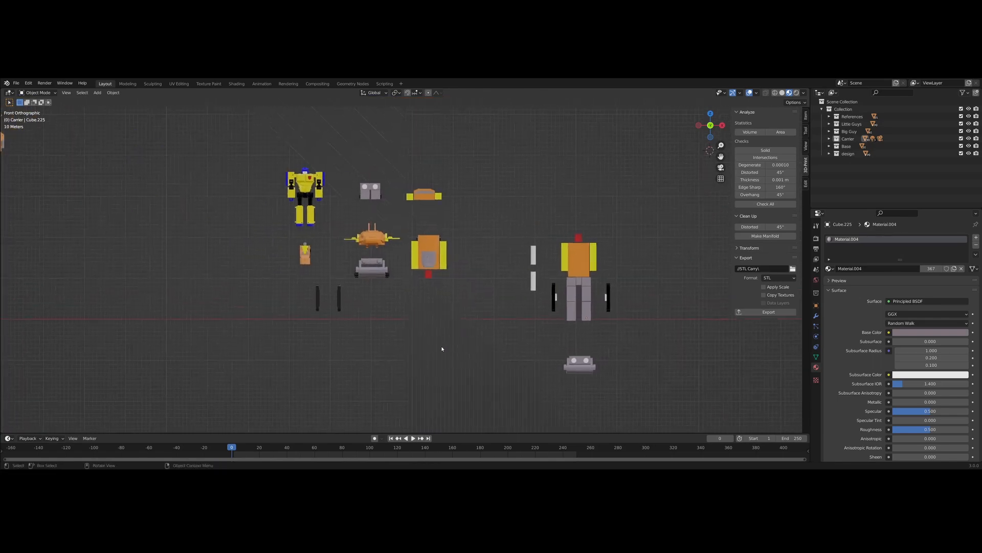
pyautogui.scroll(-5, 367, 340)
pyautogui.scroll(-3, 299, 325)
pyautogui.keyDown('shift'); pyautogui.moveTo(298, 325); pyautogui.dragTo(503, 310, button='middle'); pyautogui.keyUp('shift')
pyautogui.scroll(6, 261, 349)
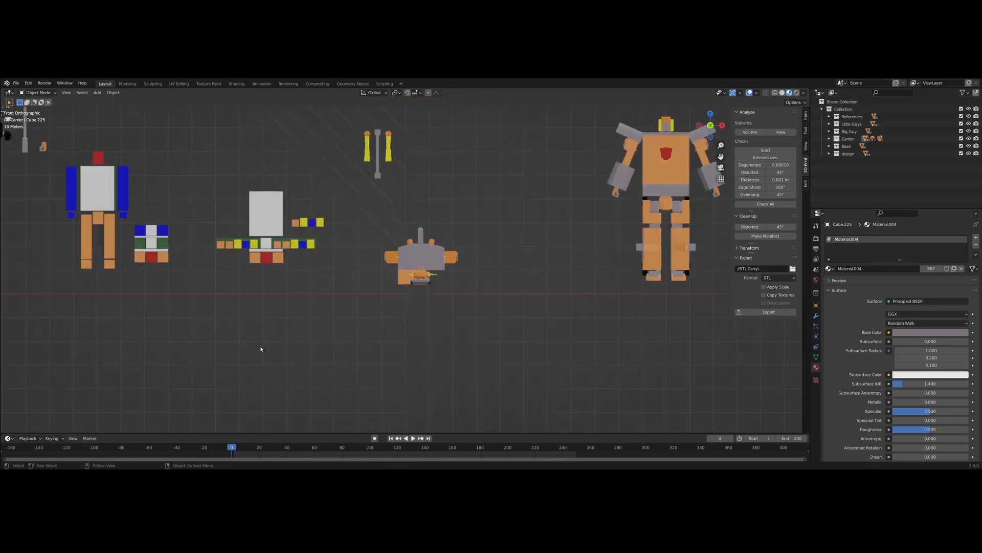
pyautogui.moveTo(281, 270); pyautogui.dragTo(530, 350, button='middle')
pyautogui.scroll(6, 277, 267)
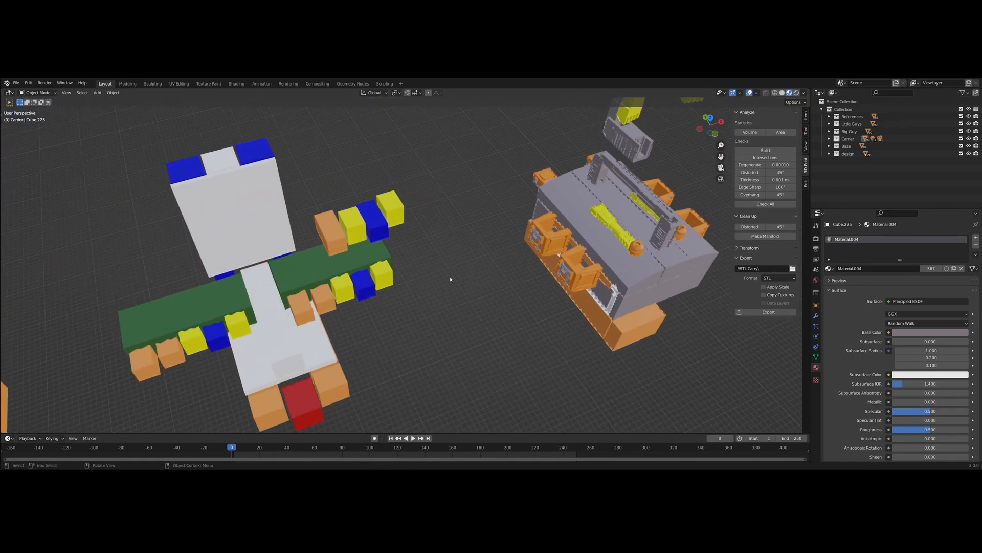
# - Inspect the row of small coloured cubes above the green wing and compare their size with the neighbouring vehicles
pyautogui.click(377, 217)
pyautogui.press('KP_1')
pyautogui.scroll(-5, 449, 293)
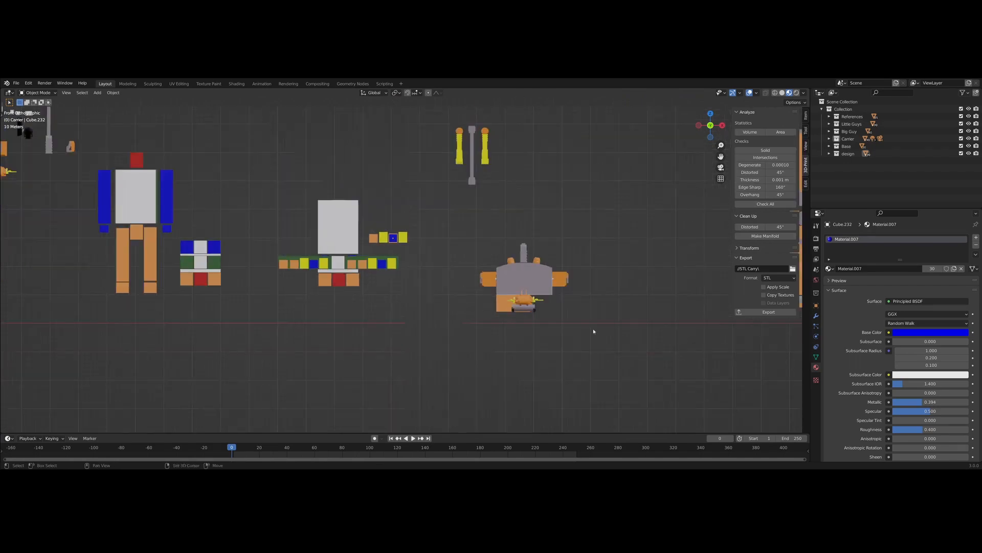
pyautogui.keyDown('shift'); pyautogui.moveTo(596, 320); pyautogui.dragTo(340, 268, button='middle'); pyautogui.keyUp('shift')
pyautogui.scroll(-4, 340, 271)
pyautogui.moveTo(411, 310)
pyautogui.mouseDown(button='middle')
pyautogui.moveTo(388, 310)
pyautogui.moveTo(409, 324)
pyautogui.mouseUp(button='middle')
pyautogui.scroll(9, 405, 326)
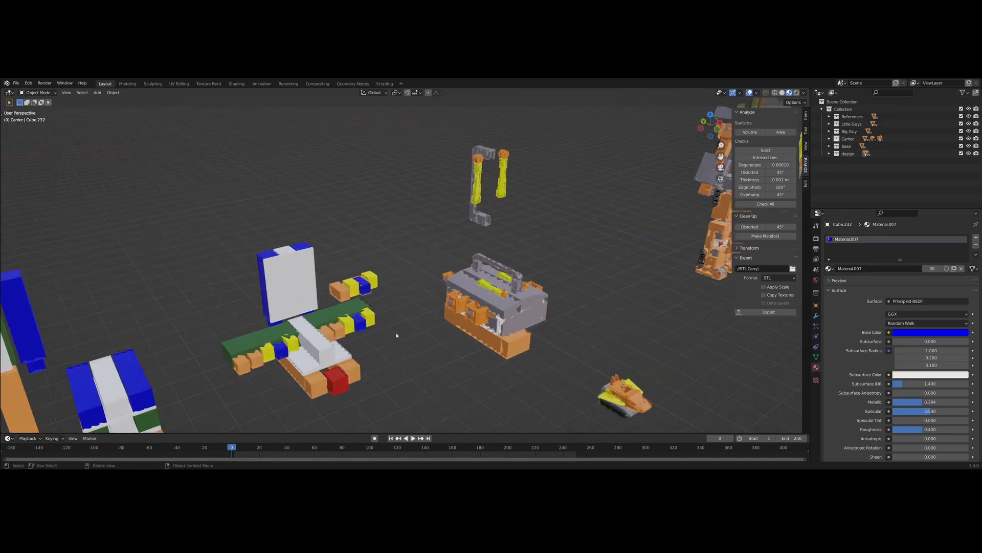
pyautogui.scroll(-6, 363, 335)
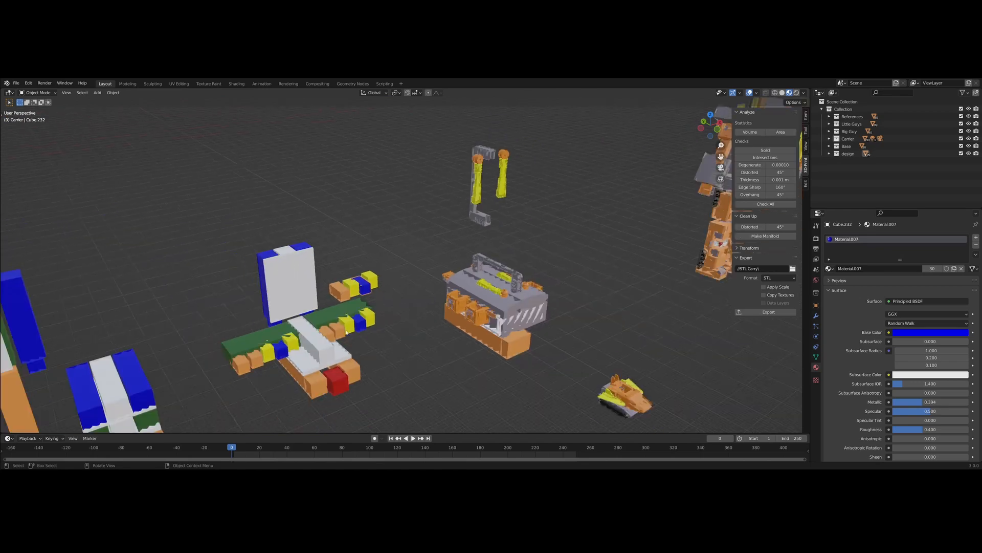
pyautogui.press('KP_1')
pyautogui.scroll(-4, 317, 320)
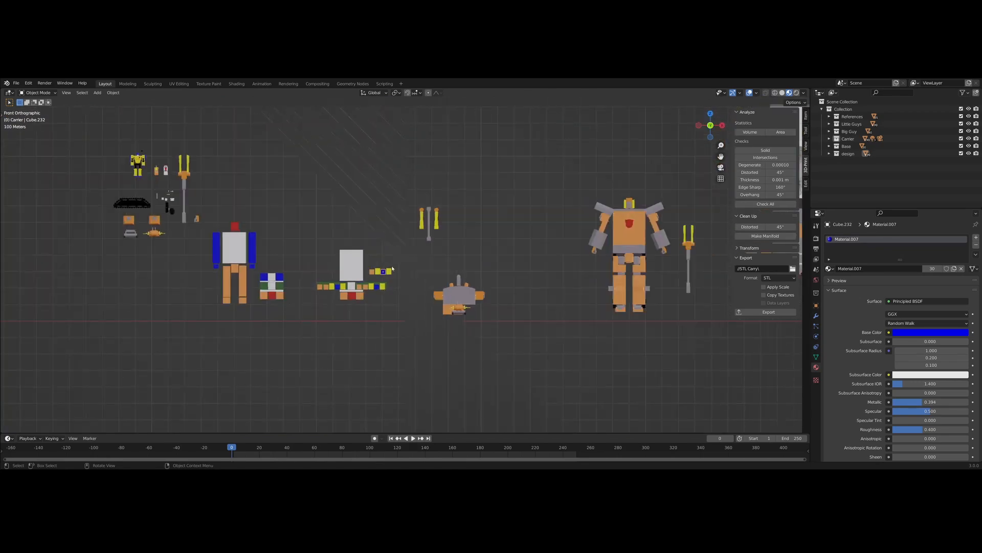
# - Duplicate the yellow cube at the end of the row above the green wing and carry the copy over near the carrier robot
pyautogui.click(389, 271)
pyautogui.keyDown('shift'); pyautogui.moveTo(480, 265); pyautogui.dragTo(192, 209, button='middle'); pyautogui.keyUp('shift')
pyautogui.hotkey('shift', 'd')
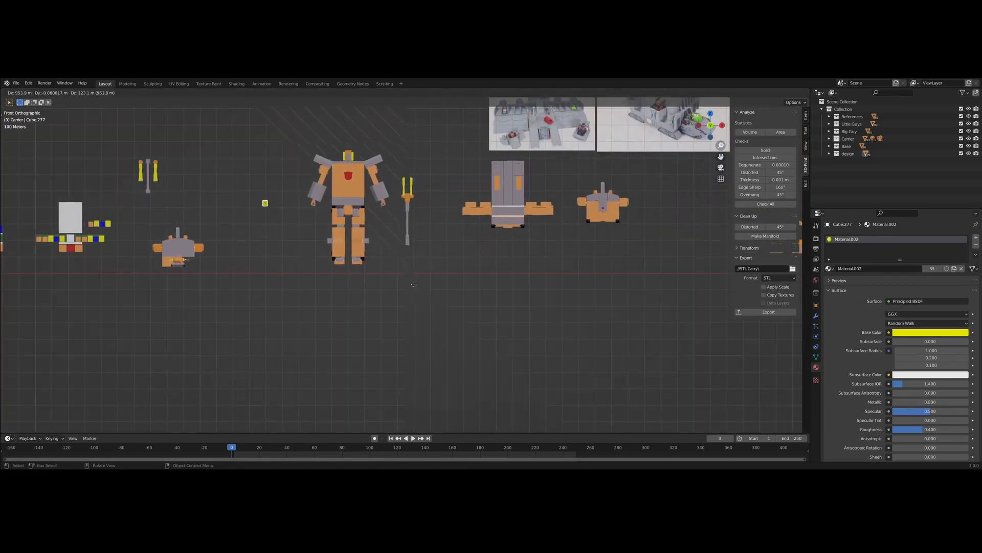
pyautogui.click(708, 312)
pyautogui.keyDown('shift'); pyautogui.moveTo(647, 278); pyautogui.dragTo(318, 311, button='middle'); pyautogui.keyUp('shift')
pyautogui.press('g')
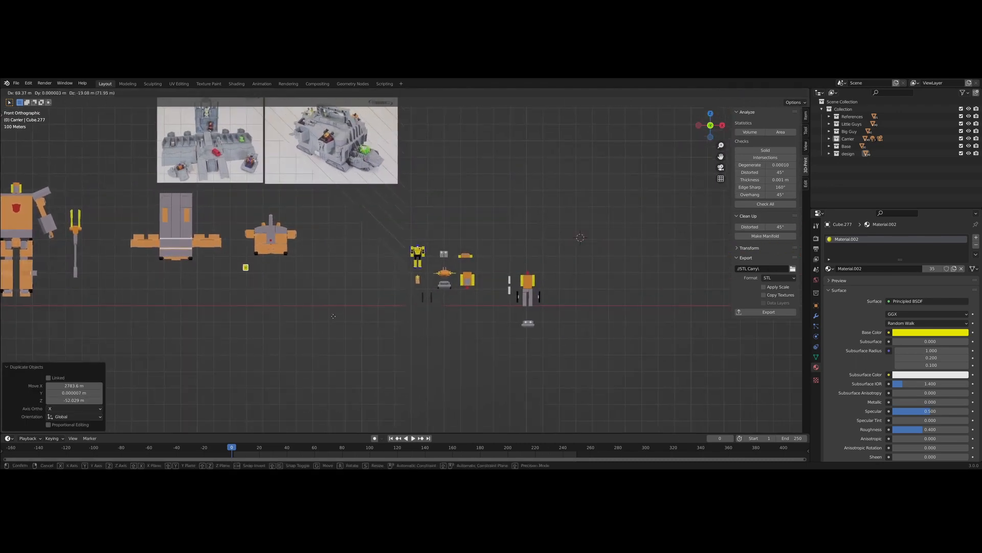
pyautogui.click(653, 344)
# - Move the copied yellow cube about 265 m in the negative Y direction to the depth of the carrier parts
pyautogui.scroll(4, 580, 353)
pyautogui.keyDown('shift'); pyautogui.moveTo(580, 354); pyautogui.dragTo(405, 295, button='middle'); pyautogui.keyUp('shift')
pyautogui.scroll(4, 405, 295)
pyautogui.keyDown('shift'); pyautogui.moveTo(291, 295); pyautogui.dragTo(375, 323, button='middle'); pyautogui.keyUp('shift')
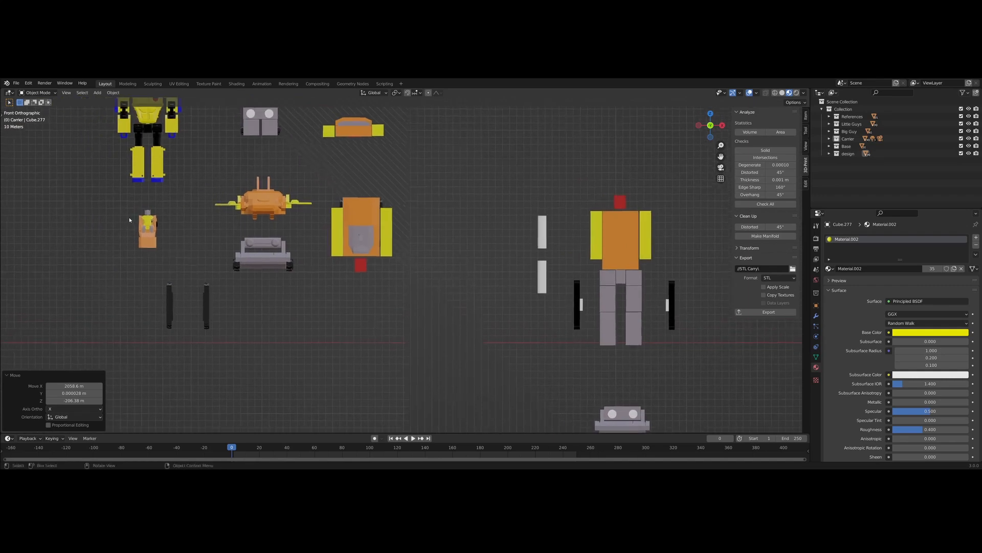
pyautogui.moveTo(120, 212); pyautogui.dragTo(185, 263)
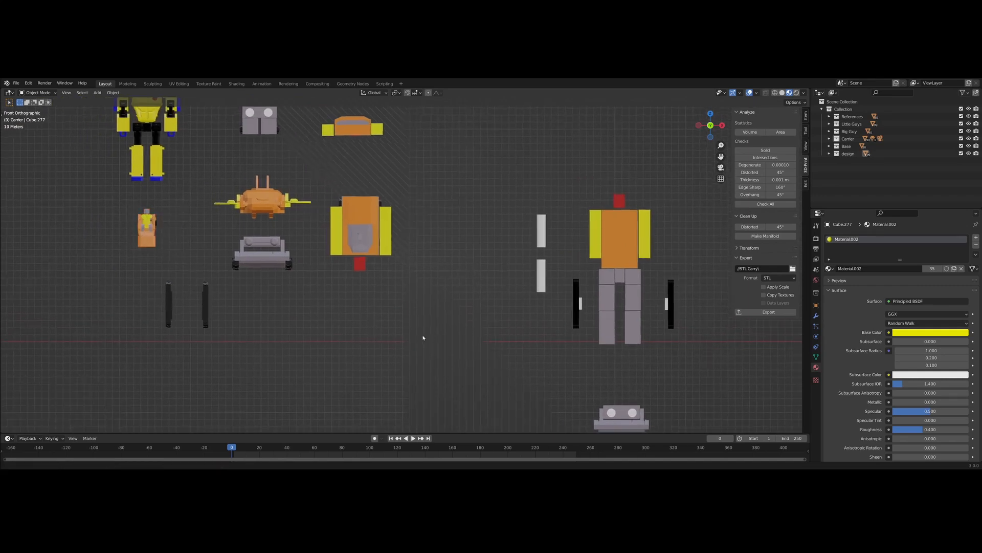
pyautogui.keyDown('shift'); pyautogui.moveTo(424, 334); pyautogui.dragTo(157, 230, button='middle'); pyautogui.keyUp('shift')
pyautogui.moveTo(546, 195); pyautogui.dragTo(507, 292, button='middle')
pyautogui.press('g')
pyautogui.press('y')
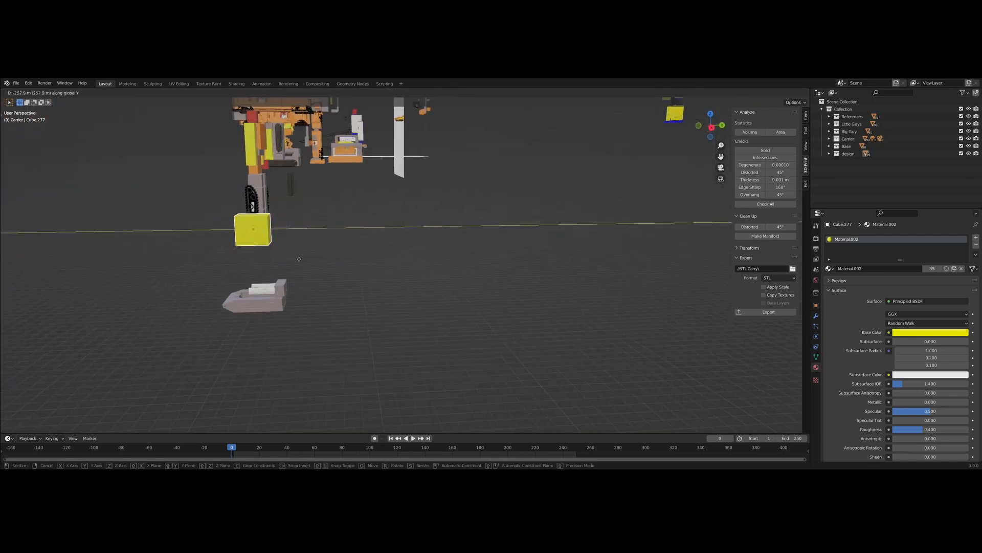
pyautogui.click(299, 264)
# - Move the yellow cube -273.76 m in X and about 148 m down onto the centre of the grey carrier vehicle
pyautogui.press('KP_1')
pyautogui.press('g')
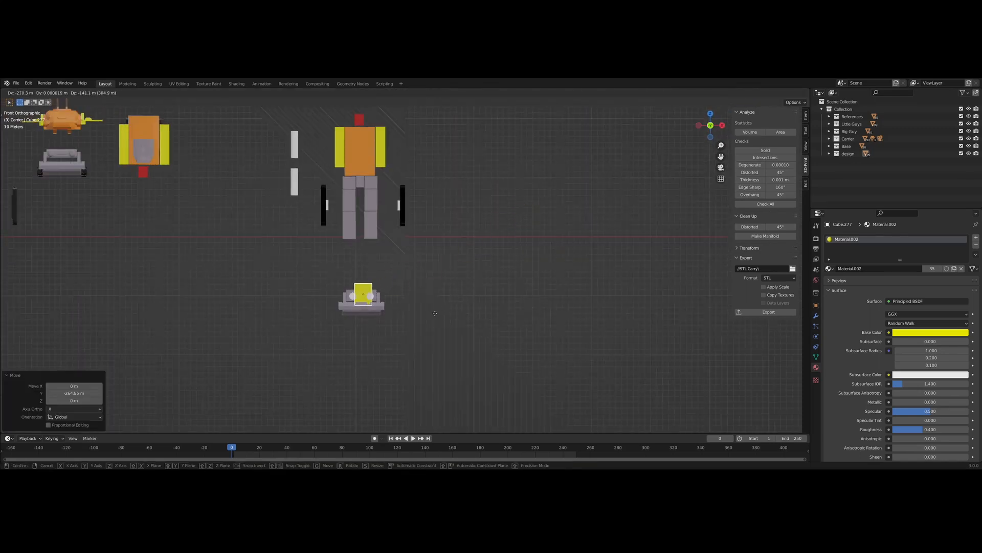
pyautogui.click(415, 351)
pyautogui.scroll(3, 398, 298)
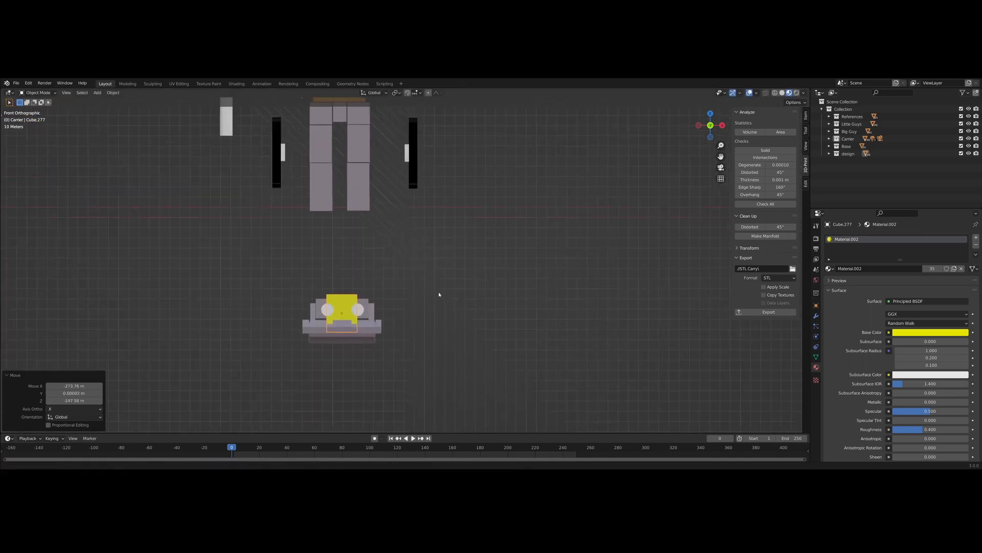
# - Move the yellow cube -40.117 m along the Y axis onto the carrier vehicle's deck between the white cannons
pyautogui.moveTo(438, 294); pyautogui.dragTo(499, 284, button='middle')
pyautogui.scroll(-5, 533, 261)
pyautogui.scroll(6, 557, 271)
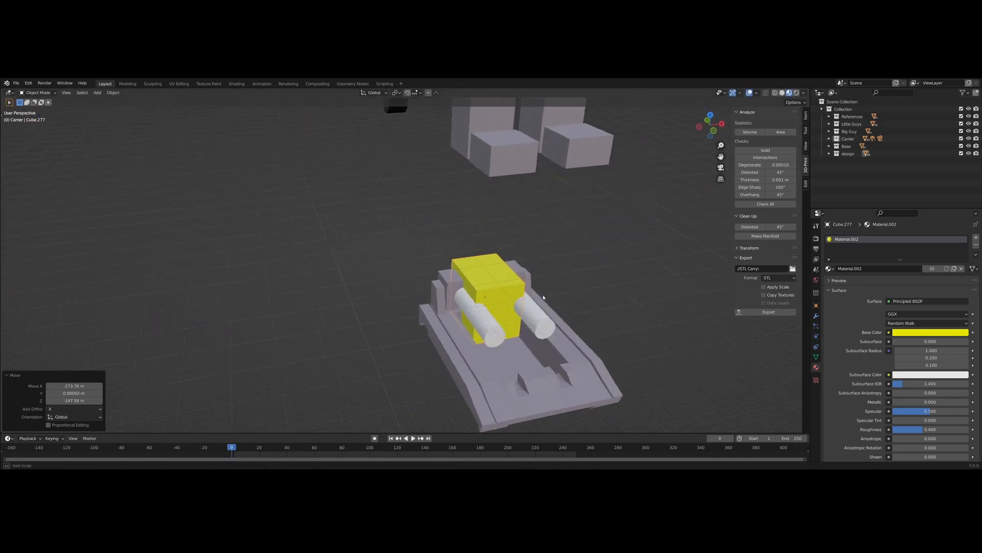
pyautogui.press('g')
pyautogui.press('y')
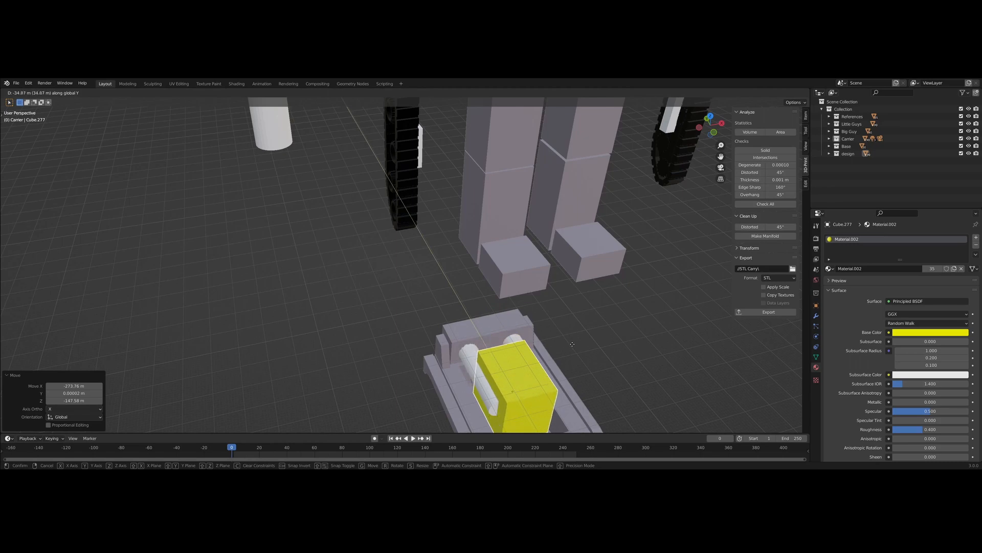
pyautogui.click(581, 353)
# - Shift the yellow cube about 4.67 m back along the Y axis on the carrier vehicle's deck
pyautogui.keyDown('shift'); pyautogui.moveTo(635, 414); pyautogui.dragTo(583, 357, button='middle'); pyautogui.keyUp('shift')
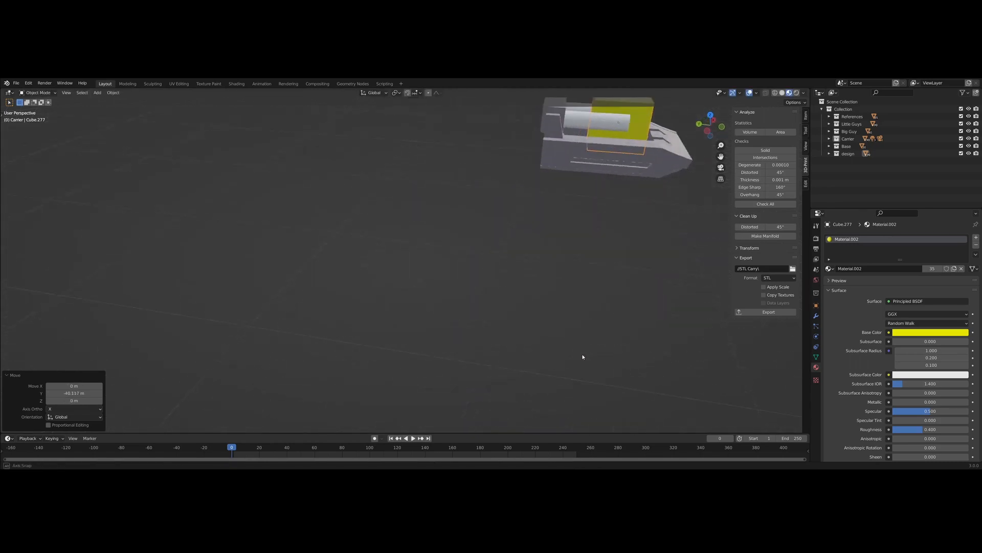
pyautogui.keyDown('shift'); pyautogui.moveTo(588, 226); pyautogui.dragTo(449, 331, button='middle'); pyautogui.keyUp('shift')
pyautogui.scroll(3, 458, 322)
pyautogui.press('g')
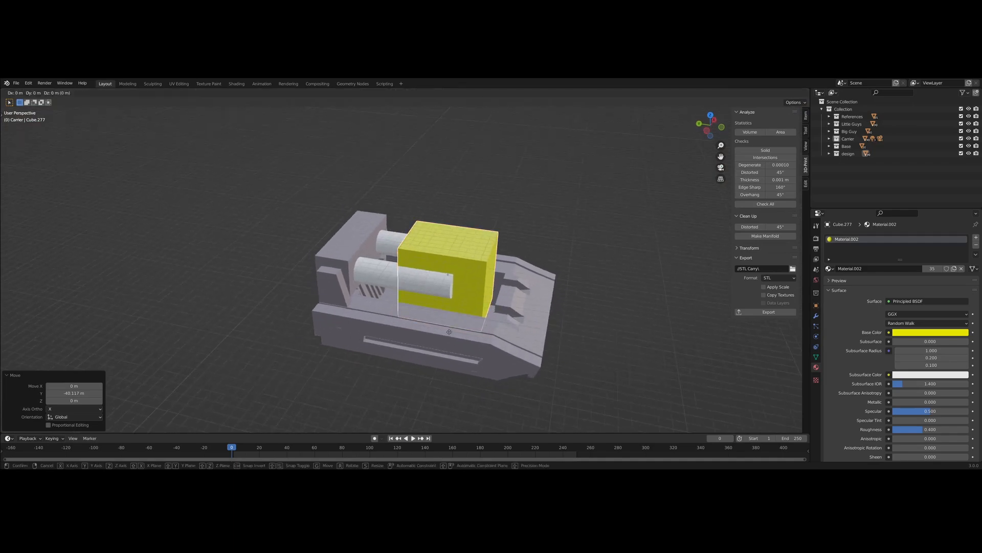
pyautogui.press('y')
pyautogui.click(438, 329)
# - Duplicate the yellow cube about 142 m straight up along the Z axis in front of the robot's legs
pyautogui.moveTo(604, 365); pyautogui.dragTo(528, 318, button='middle')
pyautogui.keyDown('shift'); pyautogui.moveTo(399, 230); pyautogui.dragTo(506, 394, button='middle'); pyautogui.keyUp('shift')
pyautogui.scroll(-4, 481, 353)
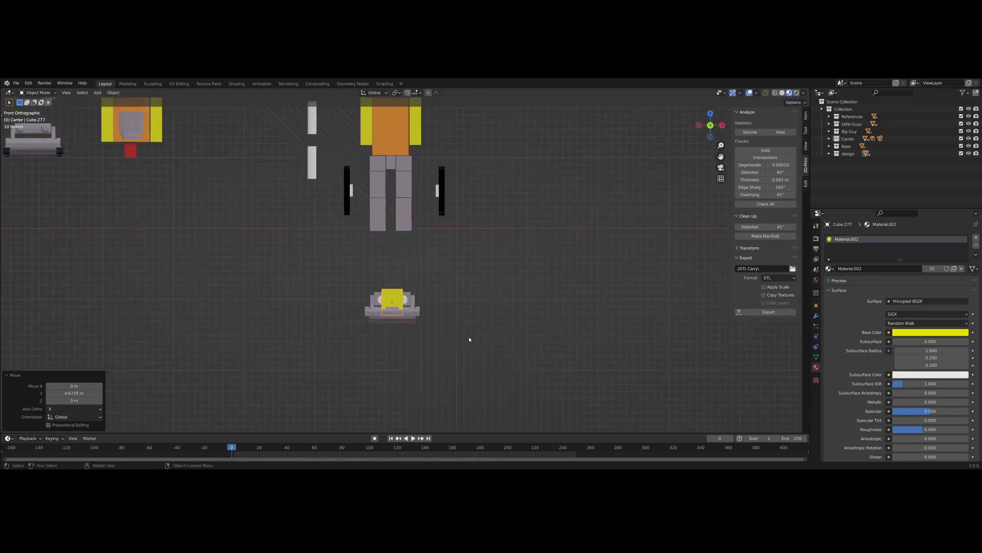
pyautogui.scroll(2, 451, 290)
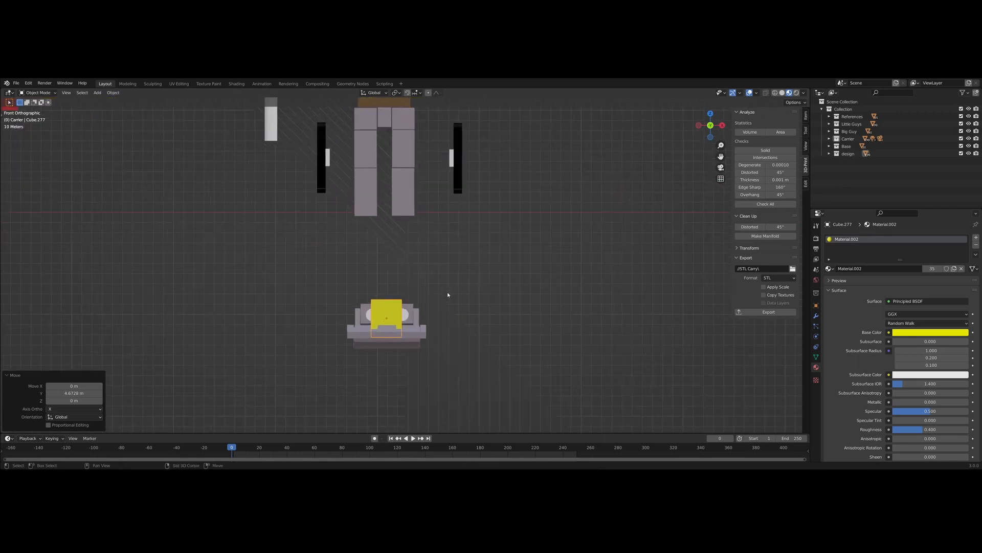
pyautogui.hotkey('shift', 'd')
pyautogui.press('z')
pyautogui.click(431, 155)
# - Rotate the upper yellow cube 90° about the X axis and raise it 17.954 m to the upper leg blocks
pyautogui.press('r')
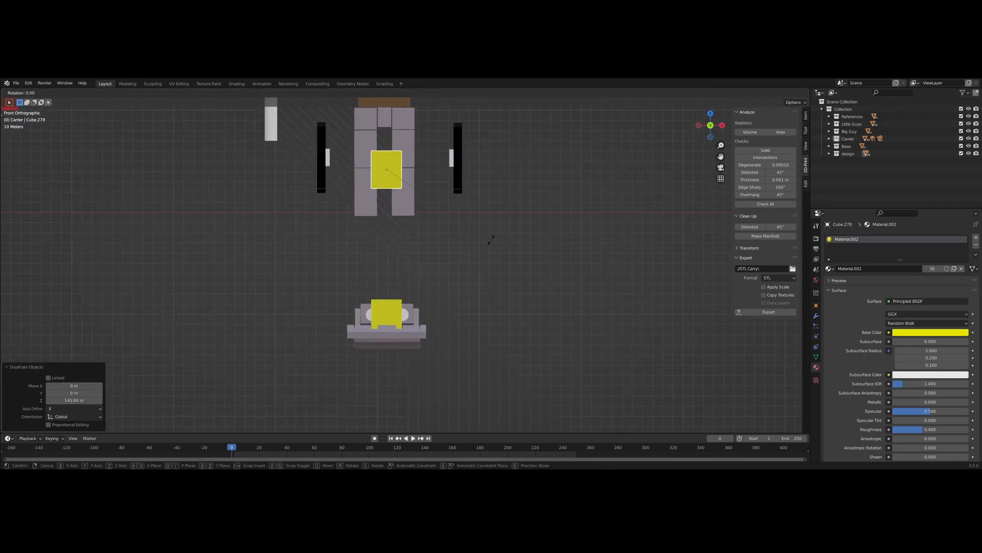
pyautogui.press('x')
pyautogui.press('Return')
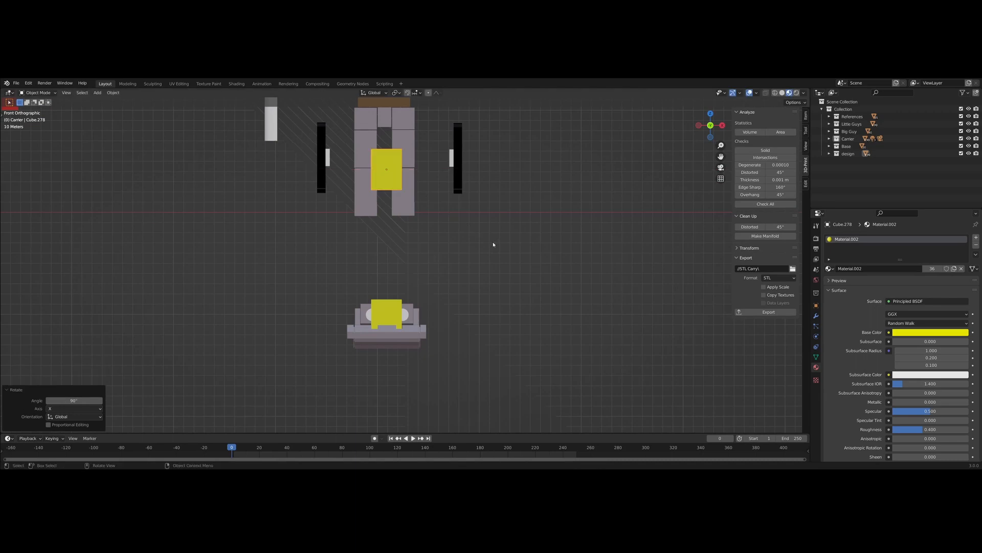
pyautogui.keyDown('shift'); pyautogui.moveTo(511, 233); pyautogui.dragTo(509, 297, button='middle'); pyautogui.keyUp('shift')
pyautogui.press('g')
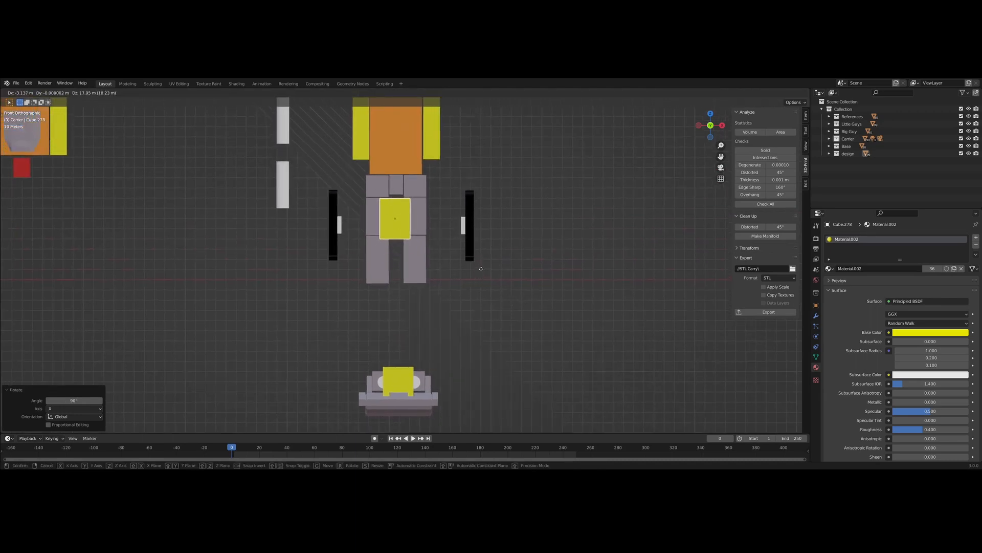
pyautogui.click(481, 268)
# - Move the upper yellow cube along the X axis, away from the robot's legs and out past the black track
pyautogui.scroll(2, 428, 280)
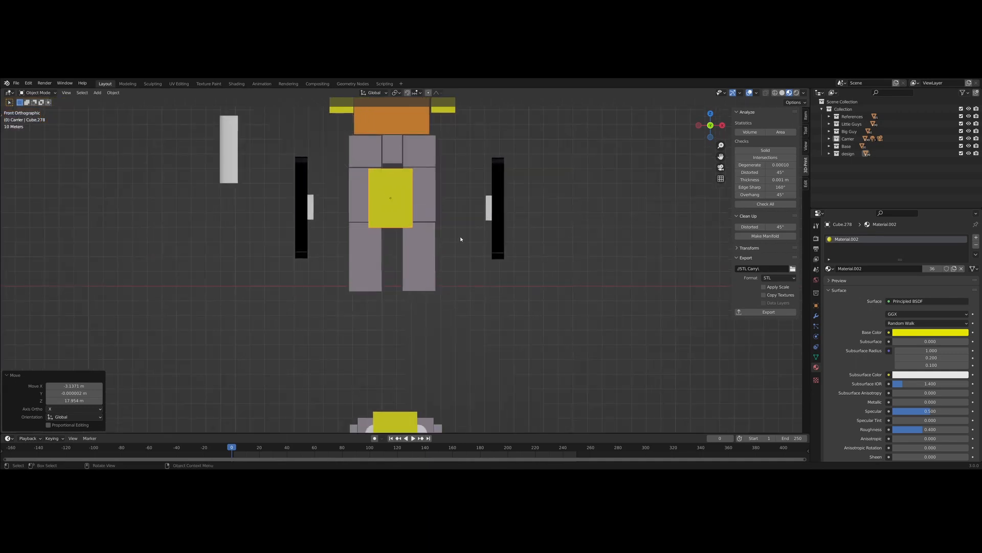
pyautogui.scroll(-2, 459, 247)
pyautogui.scroll(2, 452, 260)
pyautogui.scroll(-3, 476, 376)
pyautogui.moveTo(474, 368); pyautogui.dragTo(436, 385, button='middle')
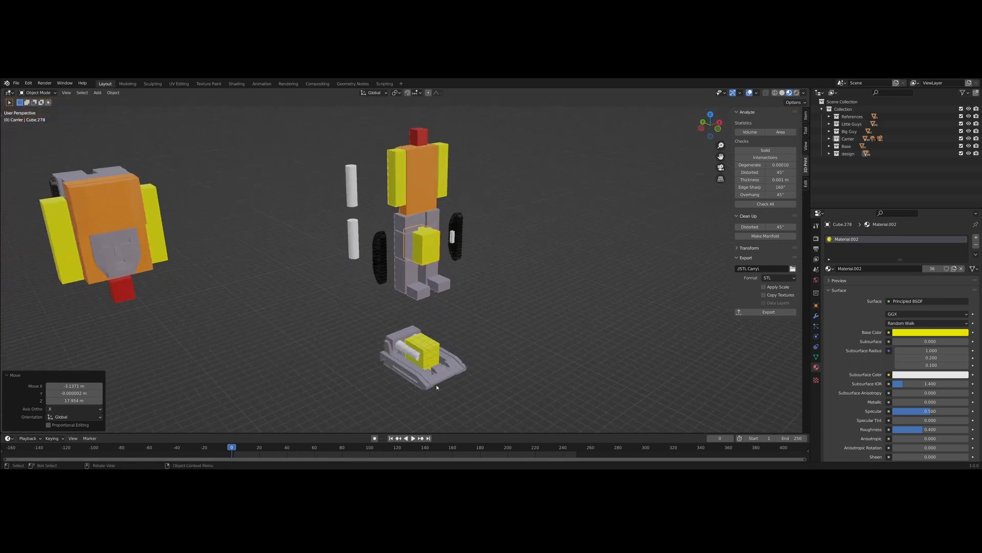
pyautogui.press('KP_1')
pyautogui.scroll(4, 454, 311)
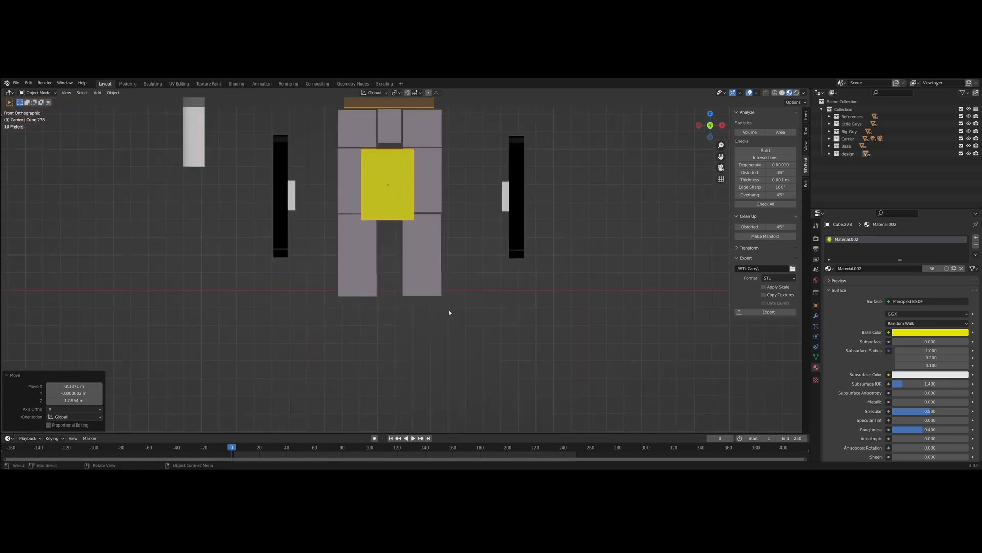
pyautogui.scroll(-2, 408, 281)
pyautogui.press('g')
pyautogui.press('x')
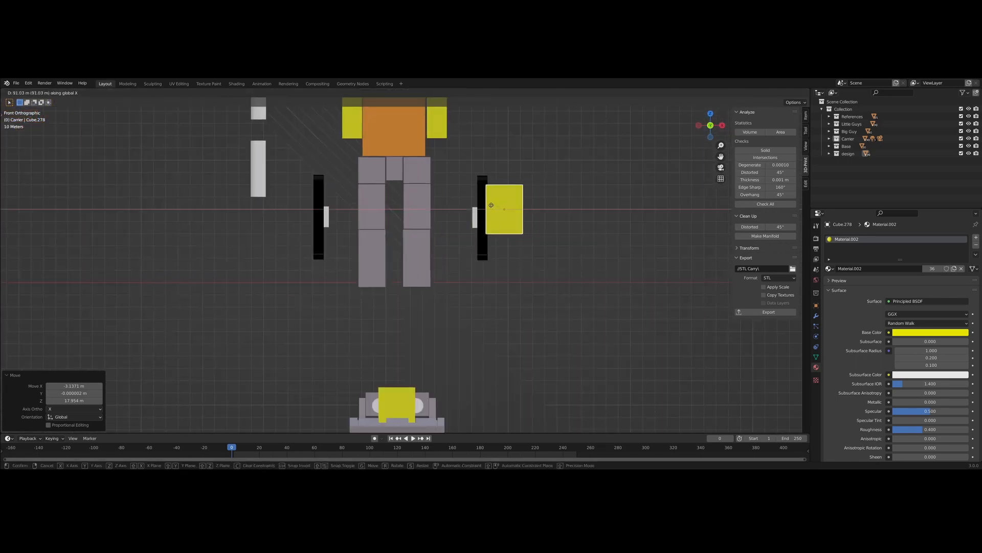
pyautogui.click(535, 212)
# - Duplicate the upper and lower blocks of the leg nearest the yellow cube about 30.8 m along the X axis
pyautogui.scroll(2, 468, 295)
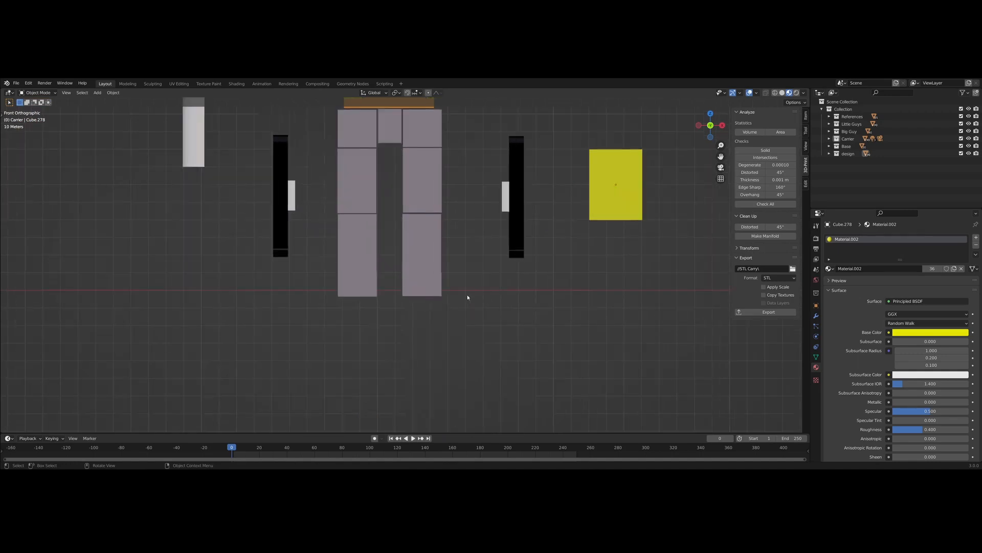
pyautogui.moveTo(451, 290)
pyautogui.mouseDown(button='middle')
pyautogui.moveTo(457, 254)
pyautogui.moveTo(487, 273)
pyautogui.moveTo(453, 289)
pyautogui.mouseUp(button='middle')
pyautogui.press('KP_1')
pyautogui.click(416, 188)
pyautogui.scroll(-2, 433, 237)
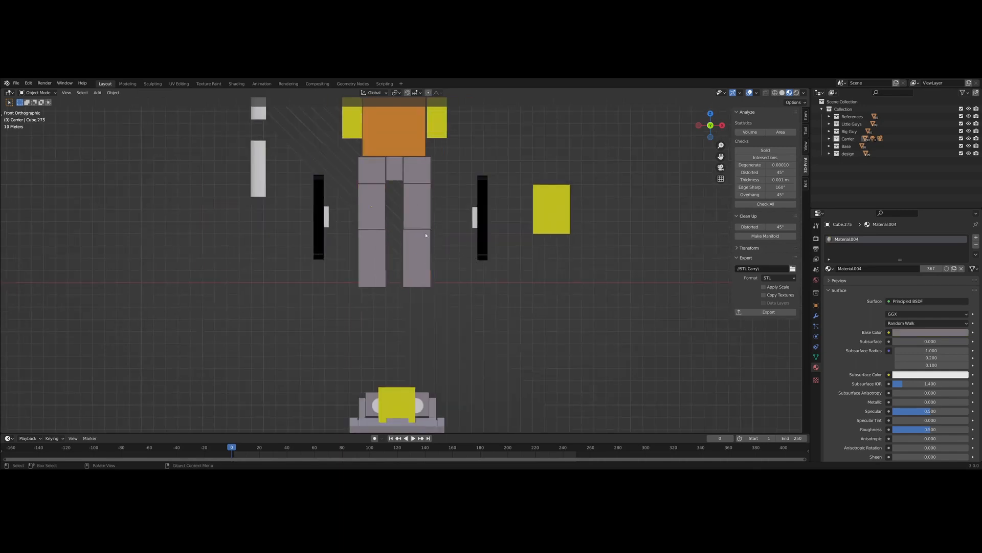
pyautogui.hotkey('shift', 'd')
pyautogui.press('x')
pyautogui.click(502, 274)
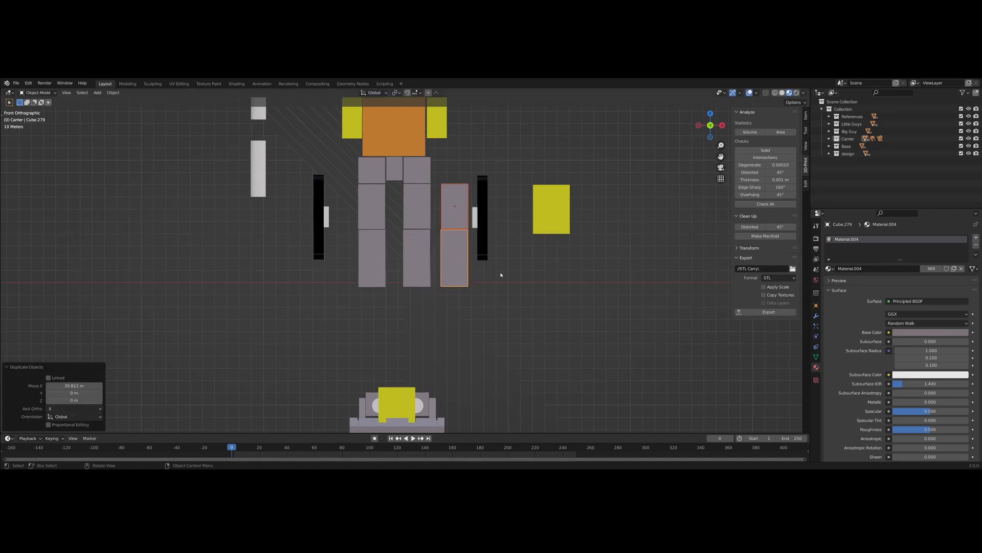
# - Scale the duplicated leg blocks to 0.236 along the X axis to make thin strips
pyautogui.press('s')
pyautogui.press('x')
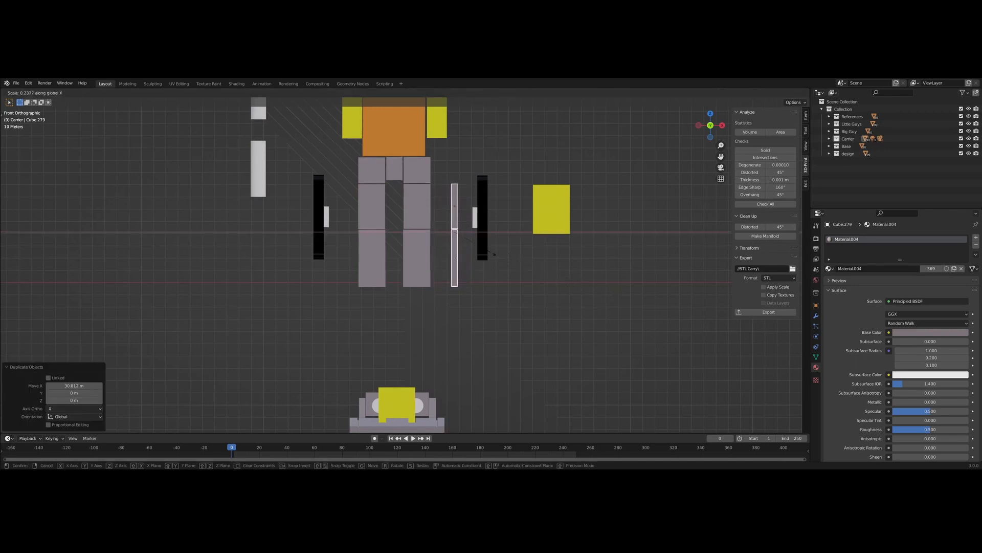
pyautogui.click(491, 254)
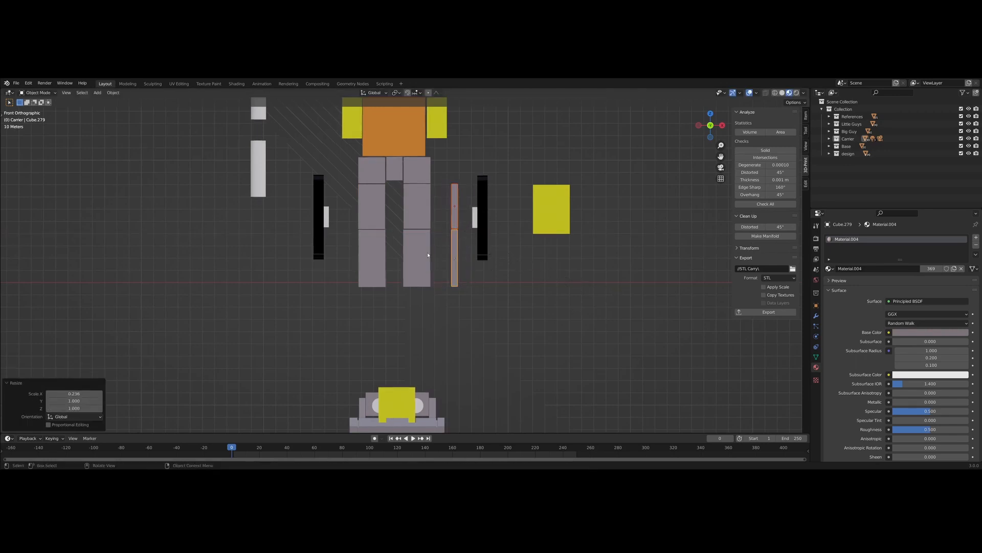
# - Narrow the original leg's upper and lower blocks to 0.819 along the X axis and shift them about 3.3 m outward
pyautogui.click(415, 223)
pyautogui.press('s')
pyautogui.press('x')
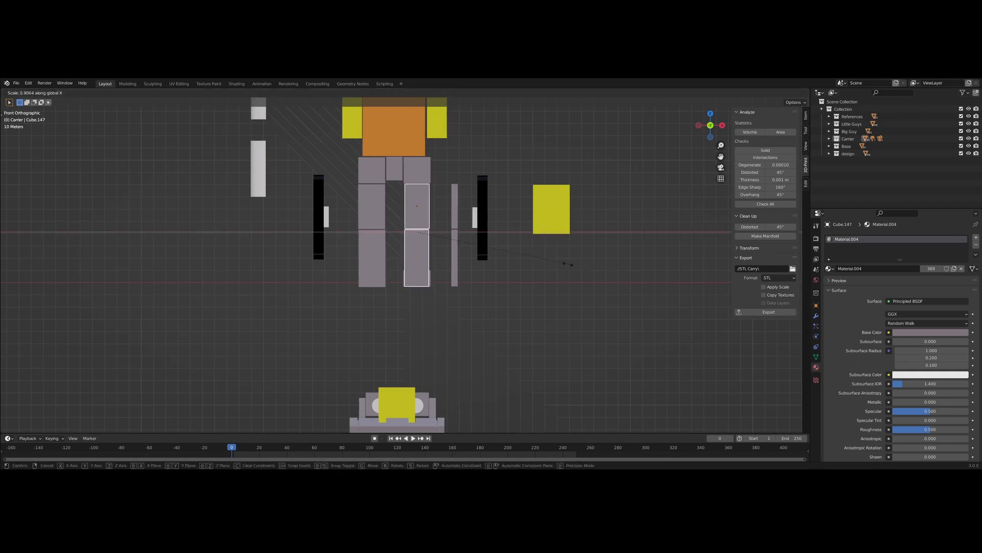
pyautogui.click(552, 263)
pyautogui.press('g')
pyautogui.press('x')
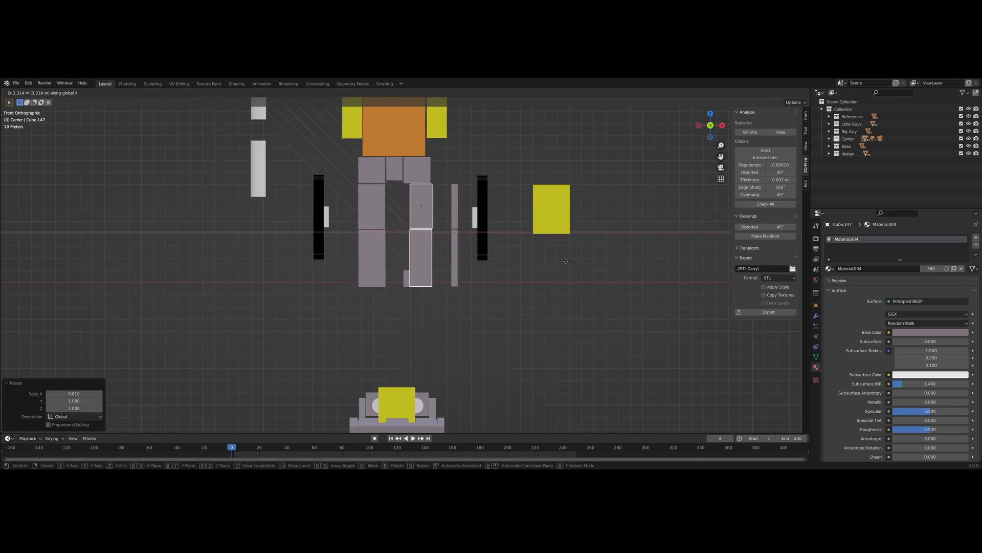
pyautogui.click(565, 262)
# - Move the two thin strips about 39 m back along the X axis against the inner side of the narrowed leg
pyautogui.click(454, 221)
pyautogui.press('g')
pyautogui.press('x')
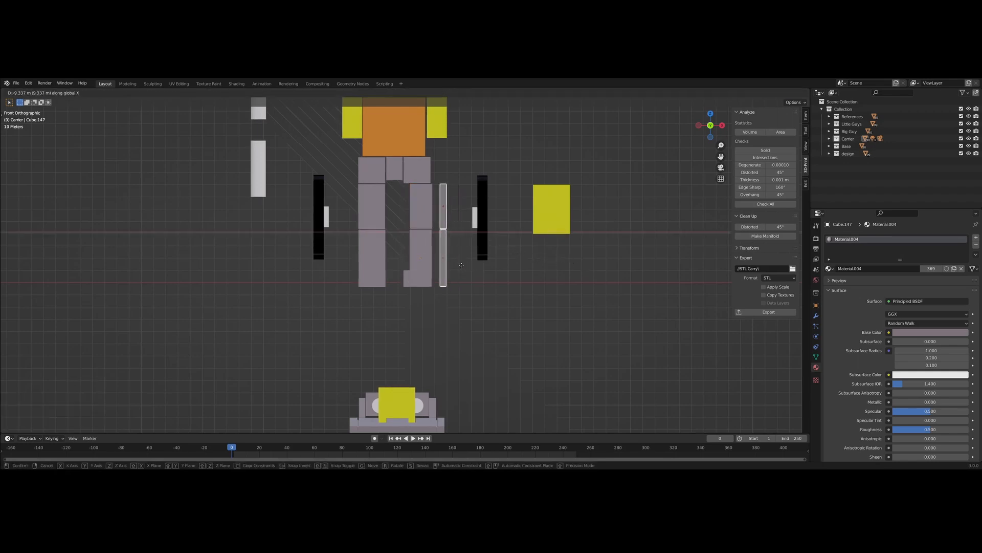
pyautogui.click(420, 257)
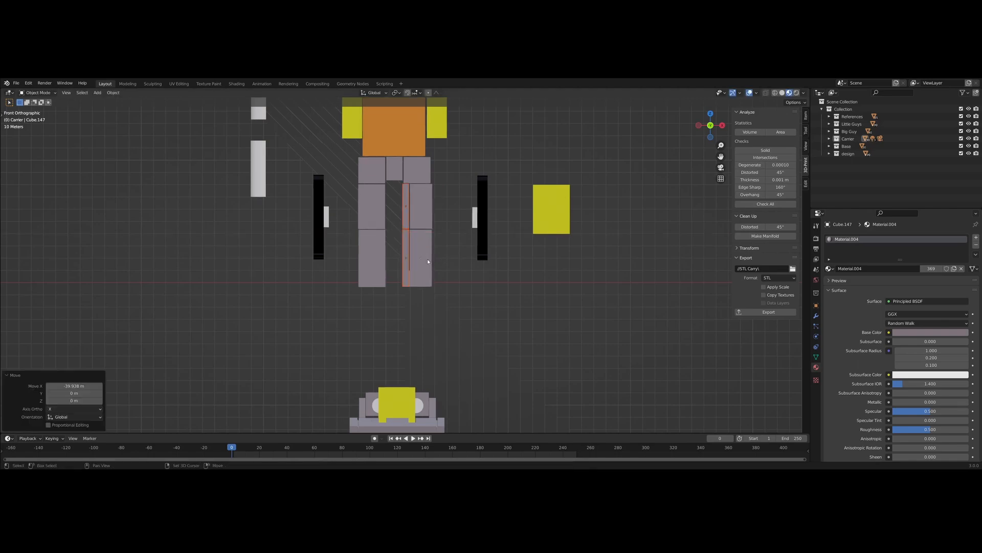
# - Examine the split leg and its inner strips from the front and at an angle
pyautogui.moveTo(420, 257); pyautogui.dragTo(453, 285, button='middle')
pyautogui.moveTo(474, 307); pyautogui.dragTo(477, 296, button='middle')
pyautogui.press('KP_1')
pyautogui.scroll(-2, 473, 288)
pyautogui.moveTo(455, 278); pyautogui.dragTo(452, 320, button='middle')
pyautogui.press('KP_1')
pyautogui.scroll(2, 445, 249)
pyautogui.press('KP_1')
pyautogui.scroll(-3, 469, 243)
pyautogui.scroll(4, 470, 244)
pyautogui.scroll(-2, 447, 253)
pyautogui.scroll(3, 473, 207)
# - Examine the lower leg's inner strip from several angles and compare the legs with the carrier vehicle below
pyautogui.click(426, 231)
pyautogui.moveTo(427, 231); pyautogui.dragTo(493, 257, button='middle')
pyautogui.moveTo(414, 263); pyautogui.dragTo(464, 300, button='middle')
pyautogui.scroll(-3, 459, 269)
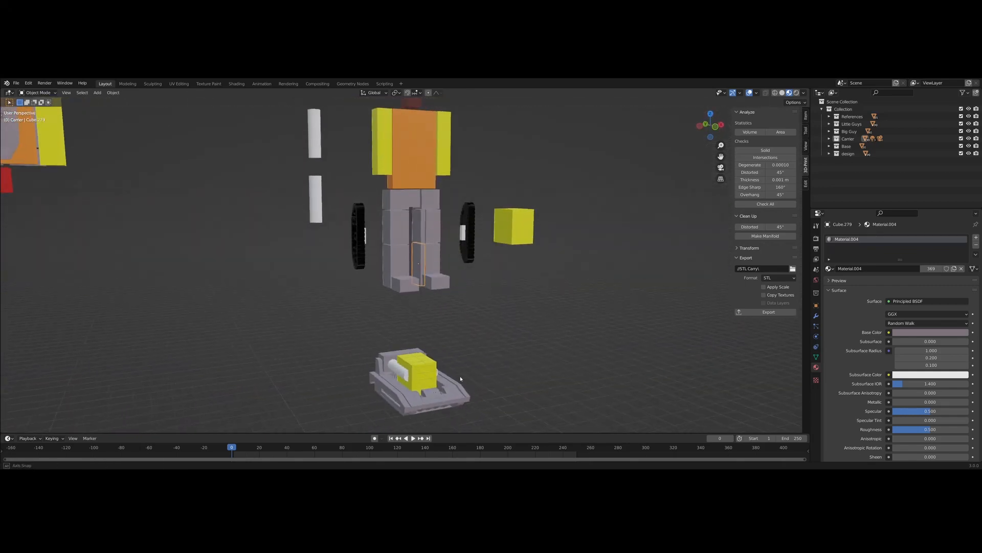
pyautogui.moveTo(461, 378); pyautogui.dragTo(427, 373, button='middle')
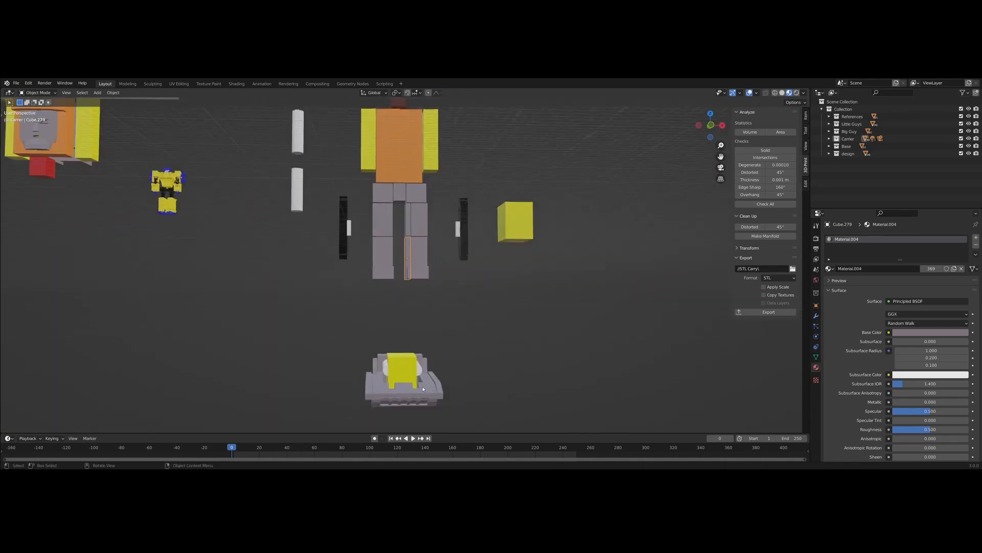
pyautogui.moveTo(450, 362)
pyautogui.mouseDown(button='middle')
pyautogui.moveTo(506, 370)
pyautogui.moveTo(459, 375)
pyautogui.moveTo(454, 361)
pyautogui.mouseUp(button='middle')
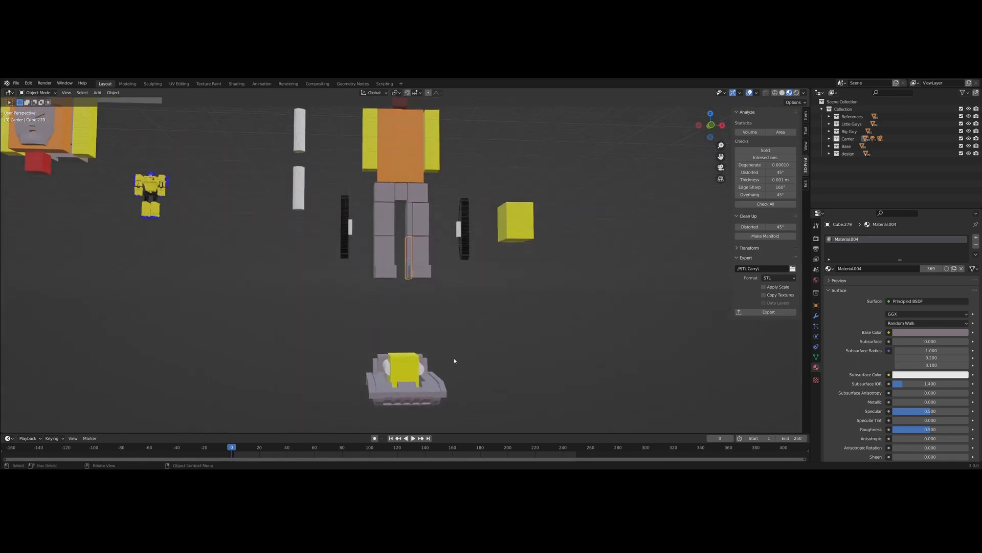
pyautogui.press('KP_1')
pyautogui.moveTo(440, 321)
pyautogui.keyDown('shift'); pyautogui.mouseDown(button='middle')
pyautogui.moveTo(443, 305)
pyautogui.moveTo(485, 314)
pyautogui.moveTo(496, 284)
pyautogui.moveTo(469, 307)
pyautogui.moveTo(448, 307)
pyautogui.mouseUp(button='middle'); pyautogui.keyUp('shift')
pyautogui.scroll(3, 440, 308)
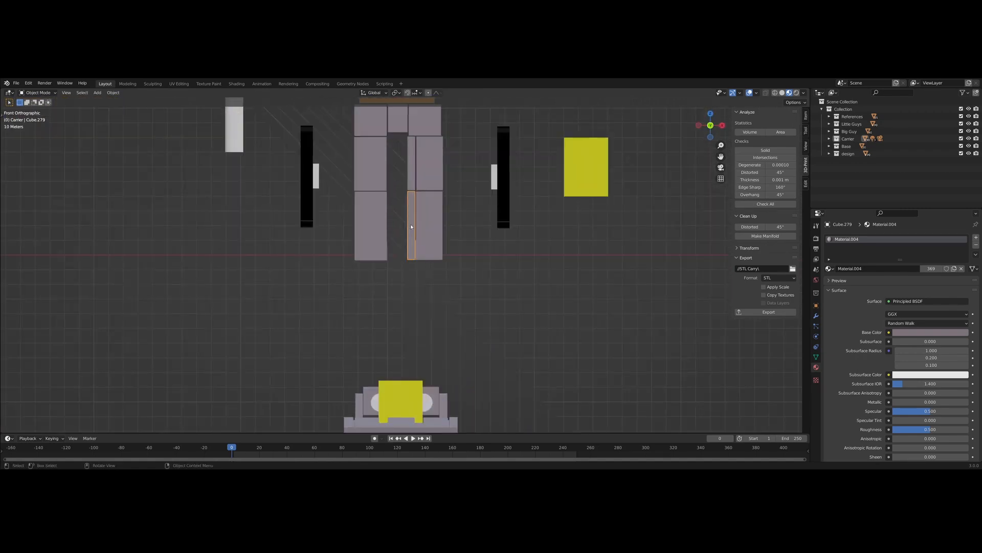
pyautogui.scroll(-3, 406, 280)
pyautogui.moveTo(428, 298); pyautogui.dragTo(474, 261, button='middle')
pyautogui.scroll(6, 458, 292)
pyautogui.scroll(-2, 501, 278)
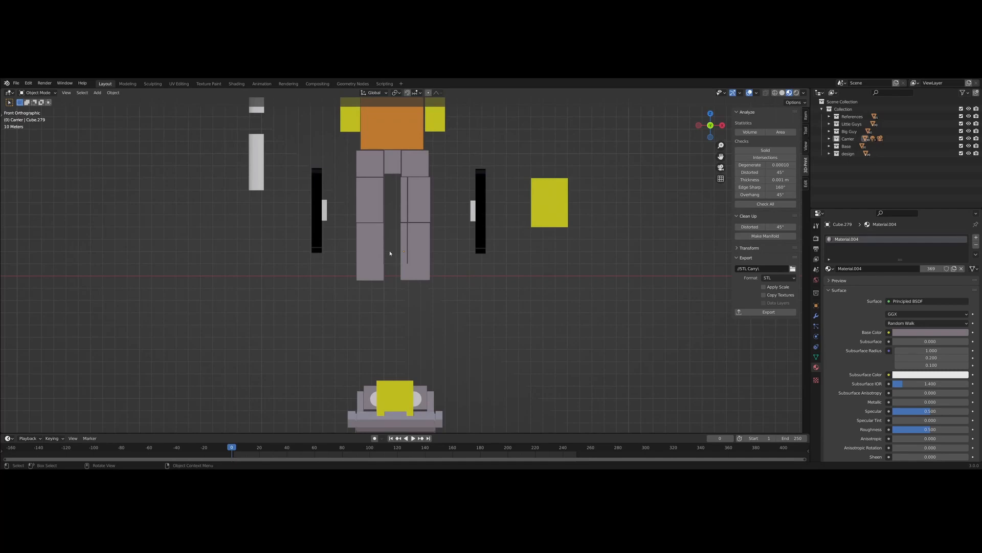
pyautogui.moveTo(390, 253); pyautogui.dragTo(473, 274, button='middle')
pyautogui.scroll(-3, 474, 273)
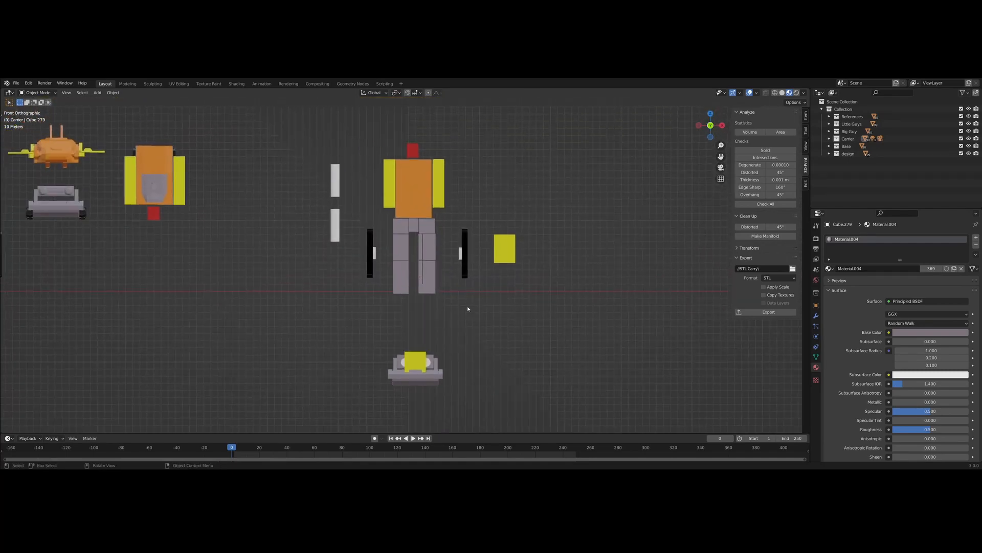
pyautogui.scroll(3, 467, 309)
pyautogui.moveTo(459, 309); pyautogui.dragTo(474, 275, button='middle')
pyautogui.scroll(3, 437, 327)
# - Delete the unsplit leg's three blocks and put a duplicate of the split leg in their place, -42.249 m along the X axis
pyautogui.press('KP_1')
pyautogui.scroll(-3, 502, 268)
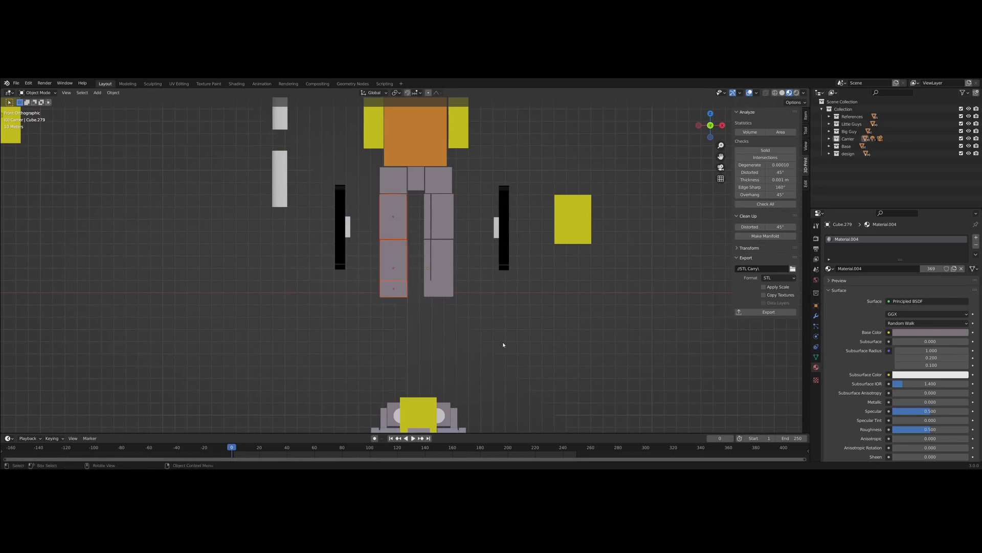
pyautogui.press('h')
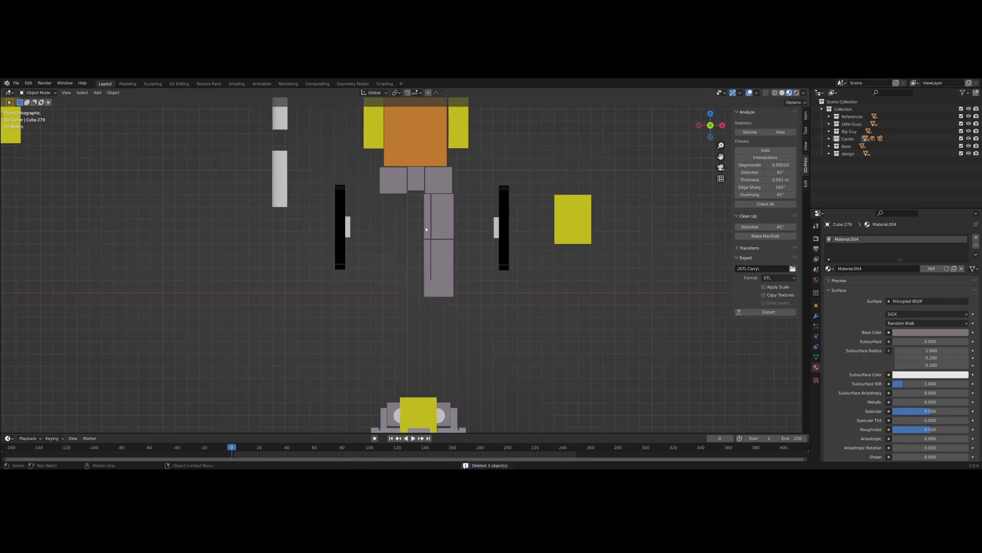
pyautogui.moveTo(425, 226); pyautogui.dragTo(484, 314)
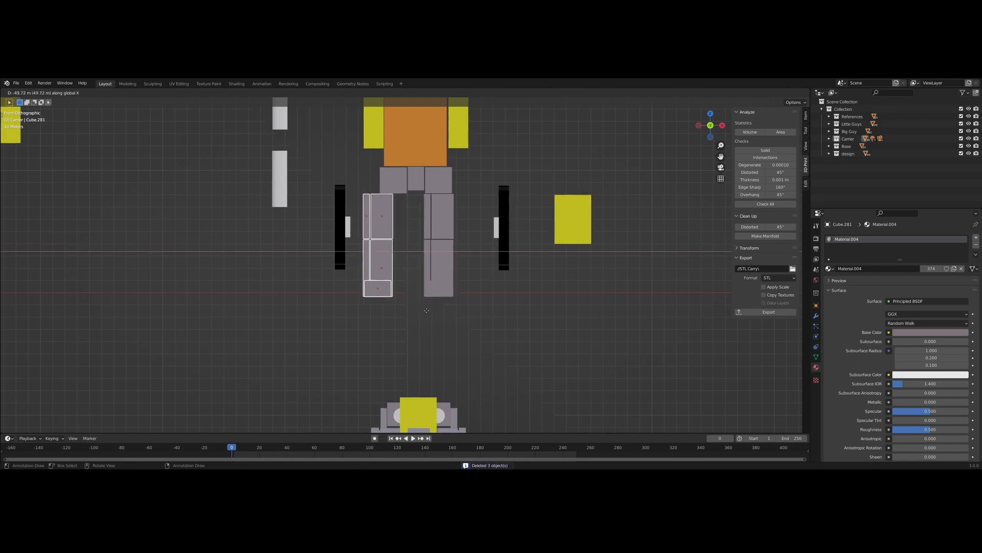
pyautogui.click(435, 307)
# - Mirror the duplicated leg on the global X axis and shift it inward under its hip block
pyautogui.click(111, 93)
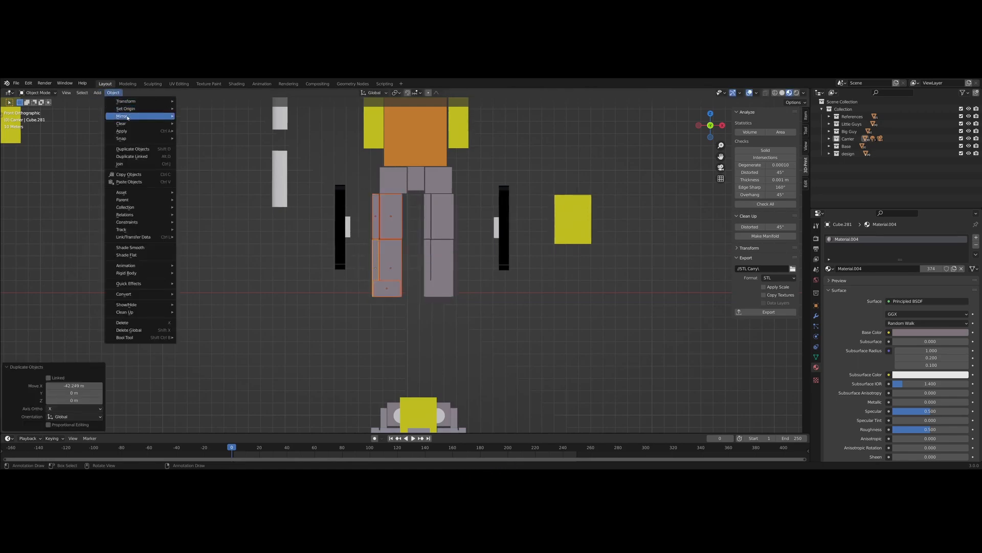
pyautogui.moveTo(127, 117)
pyautogui.click(197, 127)
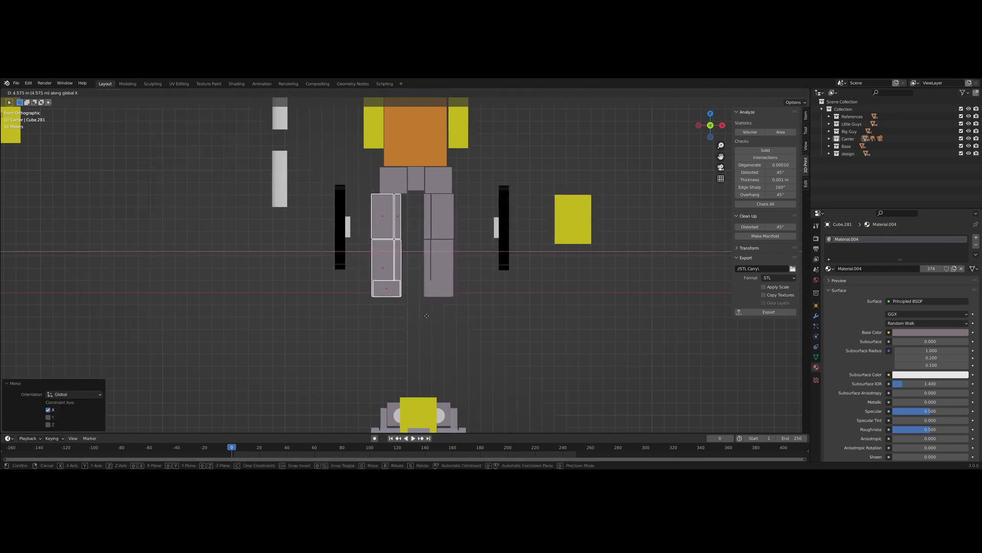
pyautogui.click(477, 322)
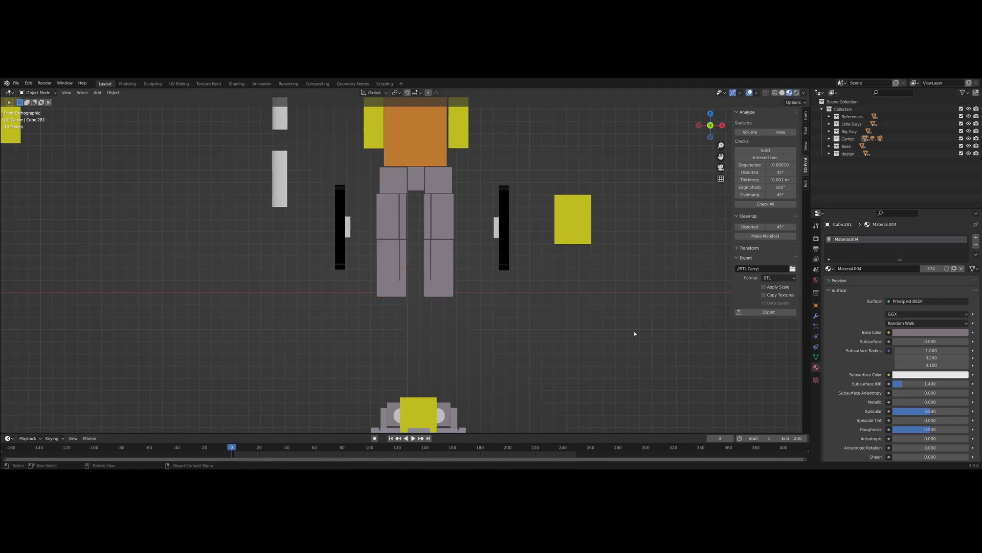
# - Shorten the original split leg's lower inner strip to 0.609 along the Z axis and raise it 8.9927 m above the foot
pyautogui.moveTo(634, 331); pyautogui.dragTo(544, 346, button='middle')
pyautogui.scroll(2, 502, 341)
pyautogui.scroll(5, 502, 343)
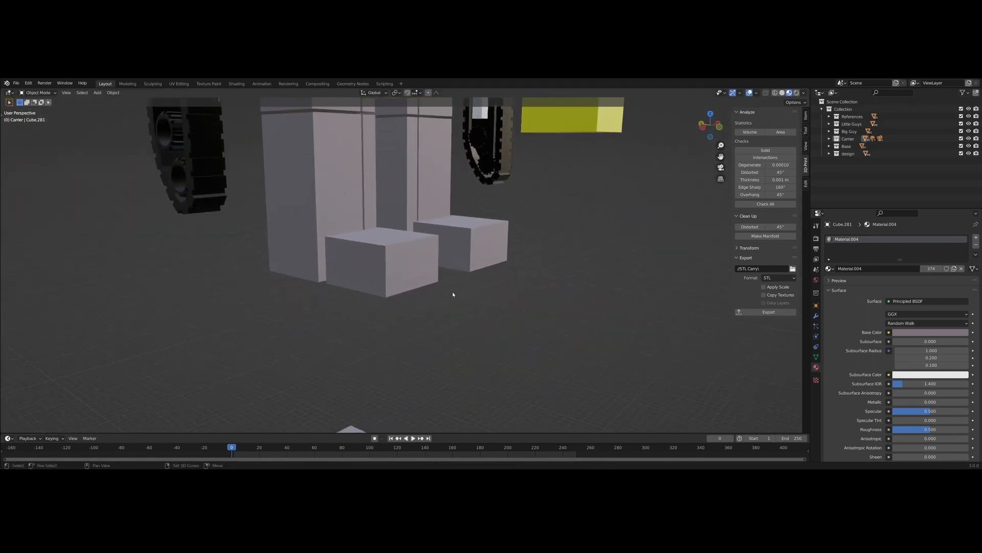
pyautogui.scroll(-2, 432, 359)
pyautogui.moveTo(431, 342); pyautogui.dragTo(406, 305, button='middle')
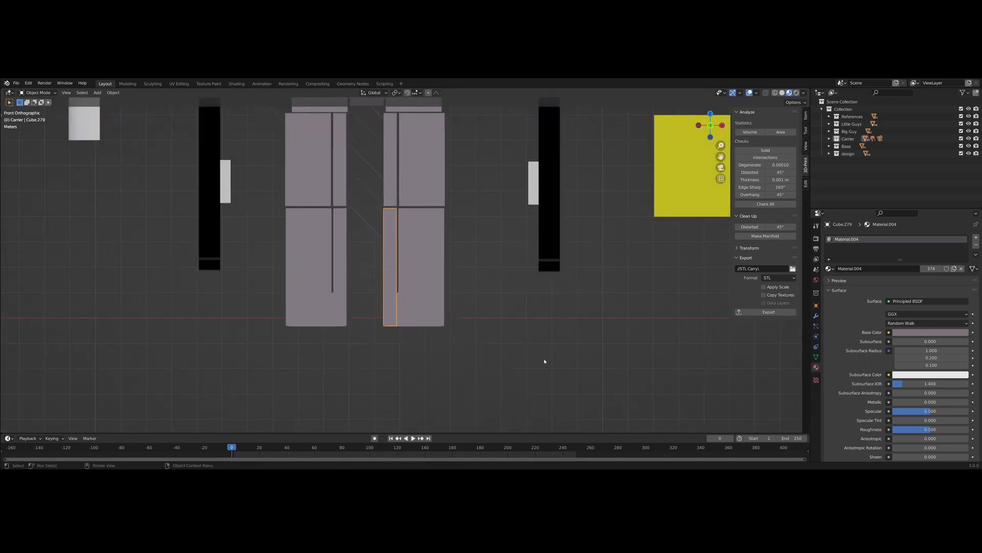
pyautogui.press('s')
pyautogui.press('z')
pyautogui.click(494, 312)
pyautogui.press('g')
pyautogui.press('z')
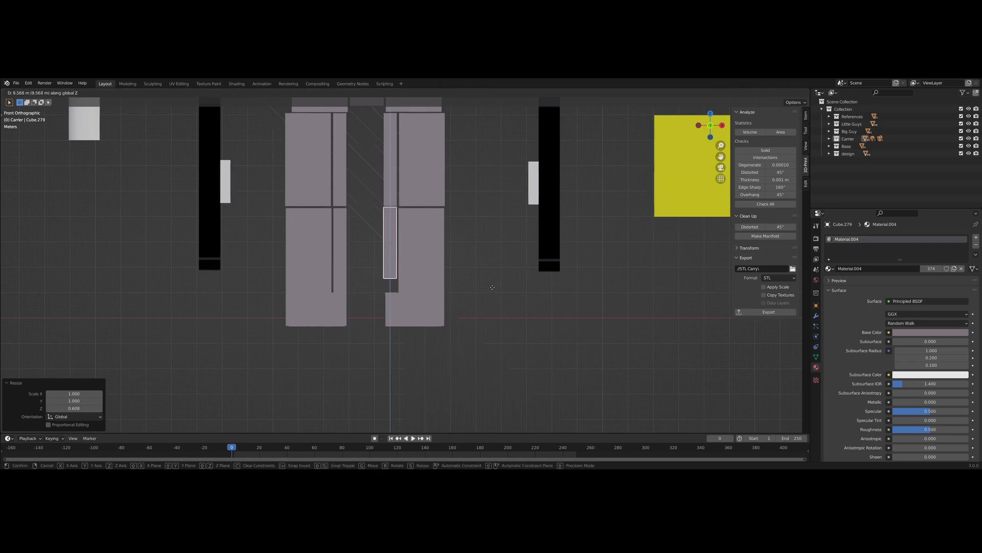
pyautogui.click(492, 291)
# - Stretch the lower inner strip to 1.119 along the Z axis and lower it slightly to fill the gap above the foot
pyautogui.press('s')
pyautogui.press('z')
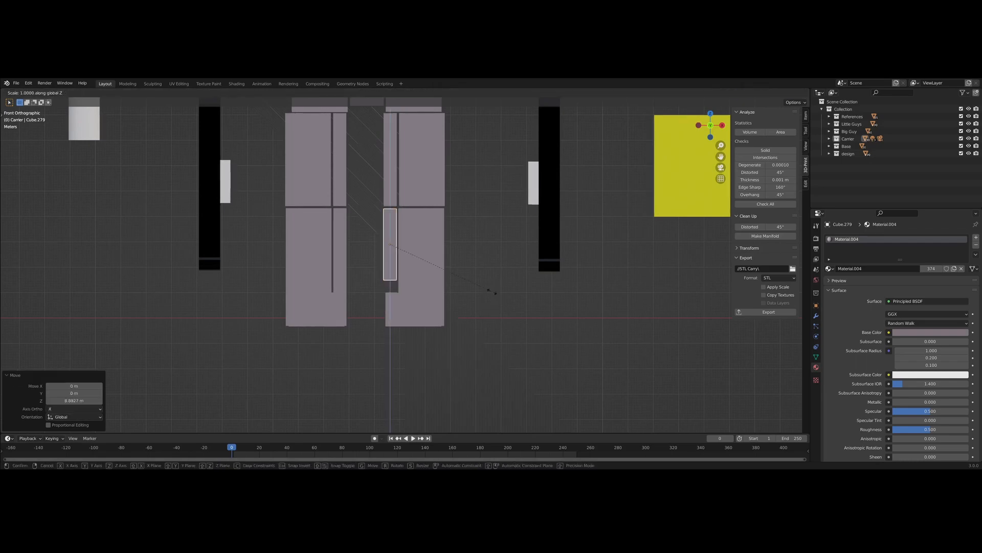
pyautogui.click(606, 364)
pyautogui.press('g')
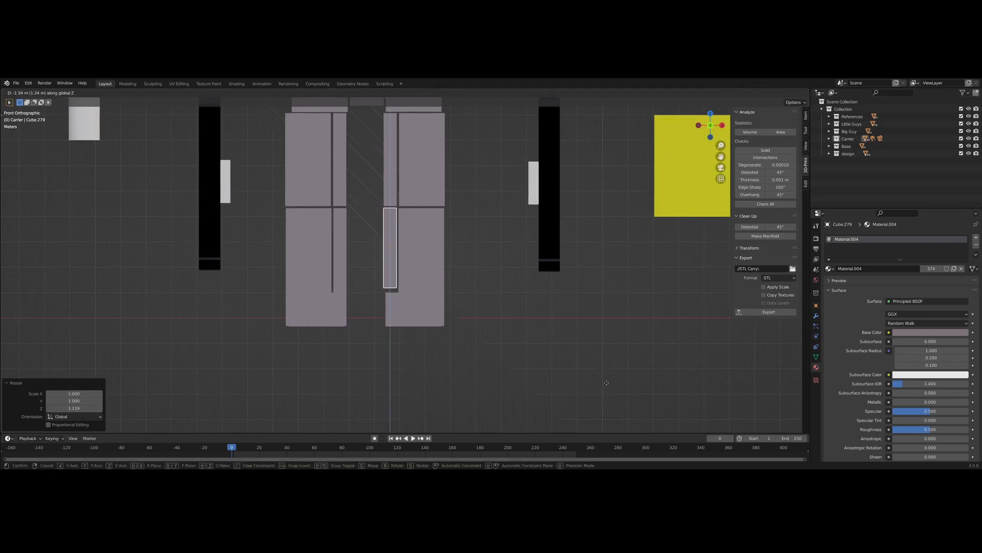
pyautogui.click(505, 329)
# - Examine the feet and lower legs from the front and from underneath, along with the carrier vehicle
pyautogui.moveTo(505, 329)
pyautogui.mouseDown(button='middle')
pyautogui.moveTo(482, 276)
pyautogui.moveTo(497, 274)
pyautogui.moveTo(498, 333)
pyautogui.moveTo(507, 305)
pyautogui.moveTo(540, 270)
pyautogui.moveTo(522, 326)
pyautogui.mouseUp(button='middle')
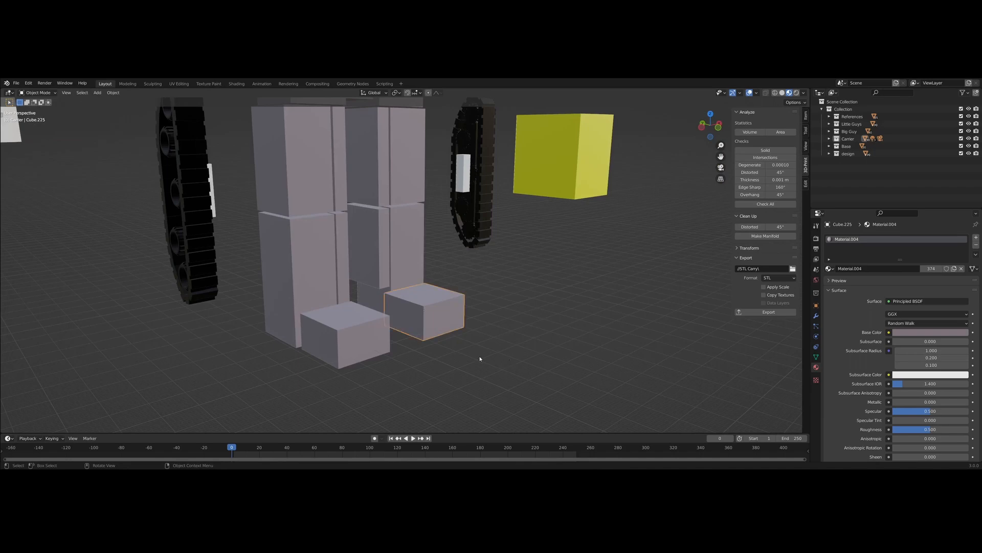
pyautogui.moveTo(480, 359); pyautogui.dragTo(536, 304, button='middle')
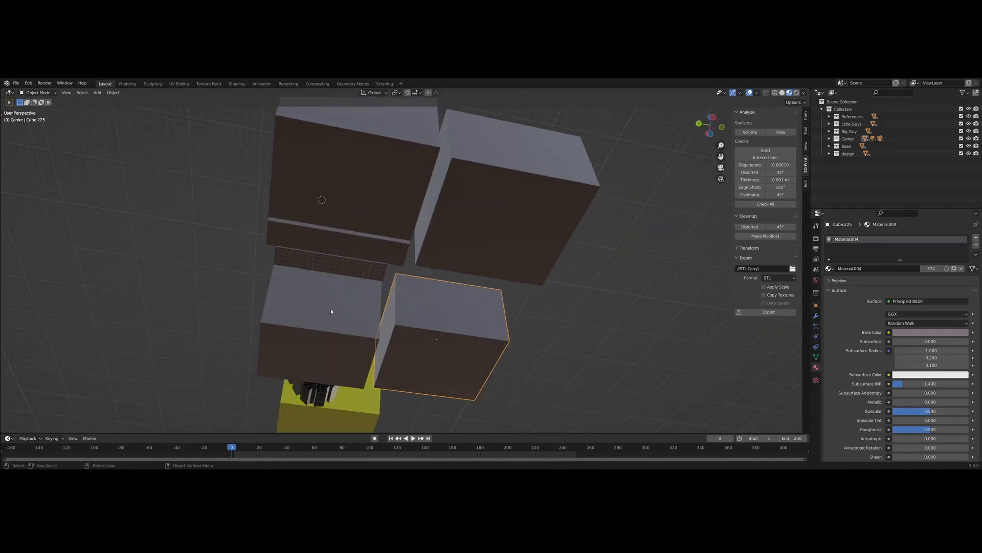
pyautogui.press('KP_1')
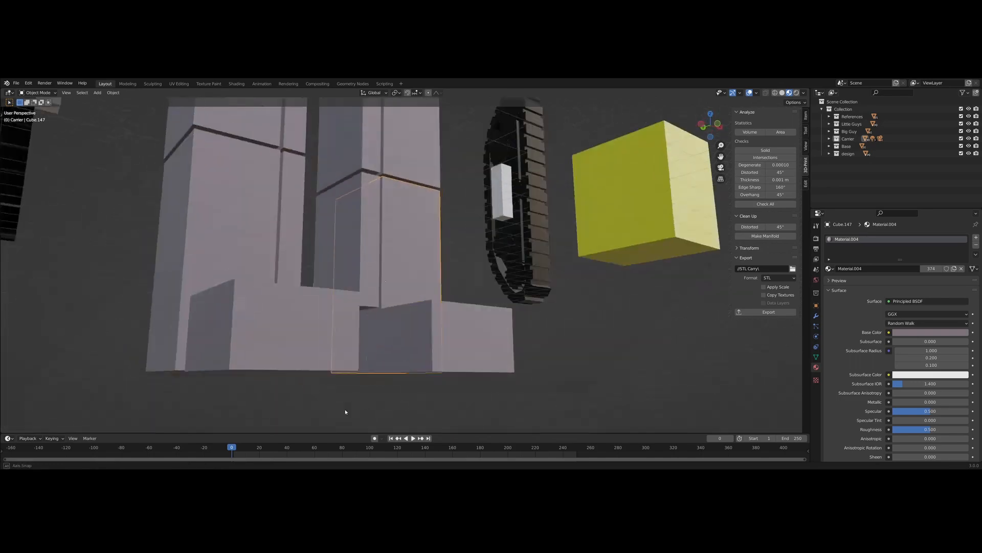
pyautogui.keyDown('shift'); pyautogui.moveTo(539, 373); pyautogui.dragTo(550, 138, button='middle'); pyautogui.keyUp('shift')
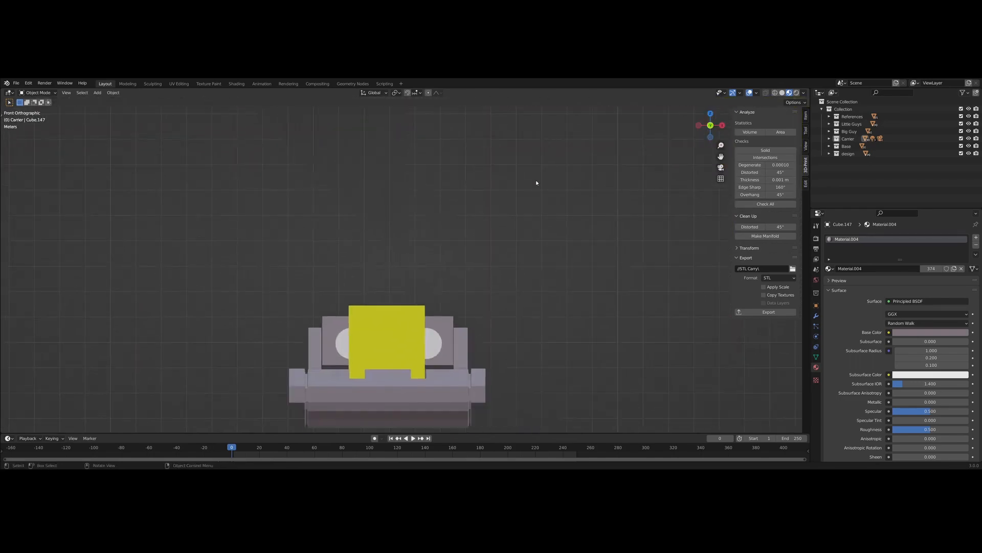
pyautogui.moveTo(536, 180); pyautogui.dragTo(404, 217, button='middle')
pyautogui.scroll(8, 504, 305)
pyautogui.scroll(5, 515, 310)
pyautogui.scroll(-4, 407, 207)
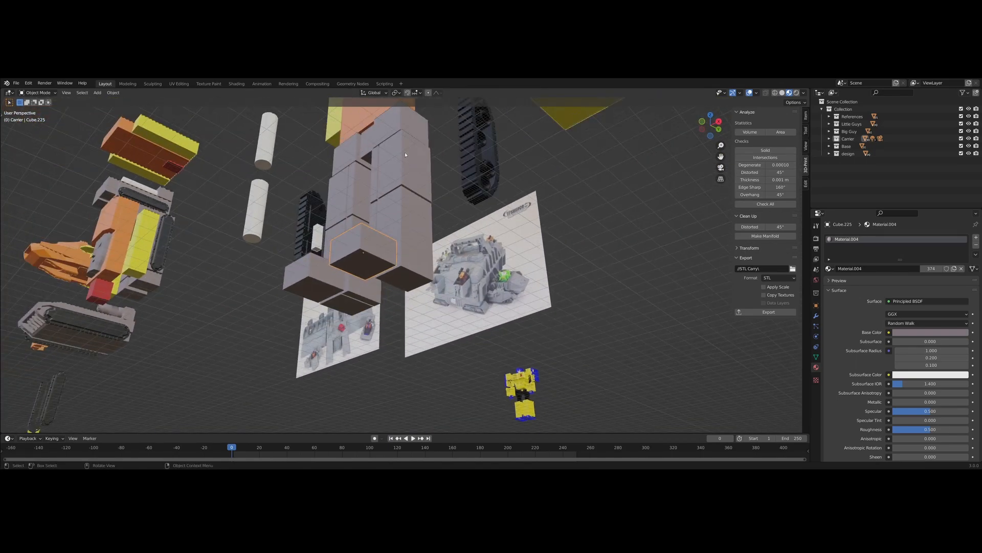
# - Examine the carrier robot's legs and feet alongside the carrier vehicle from the front and from an angle
pyautogui.moveTo(446, 181); pyautogui.dragTo(448, 207, button='middle')
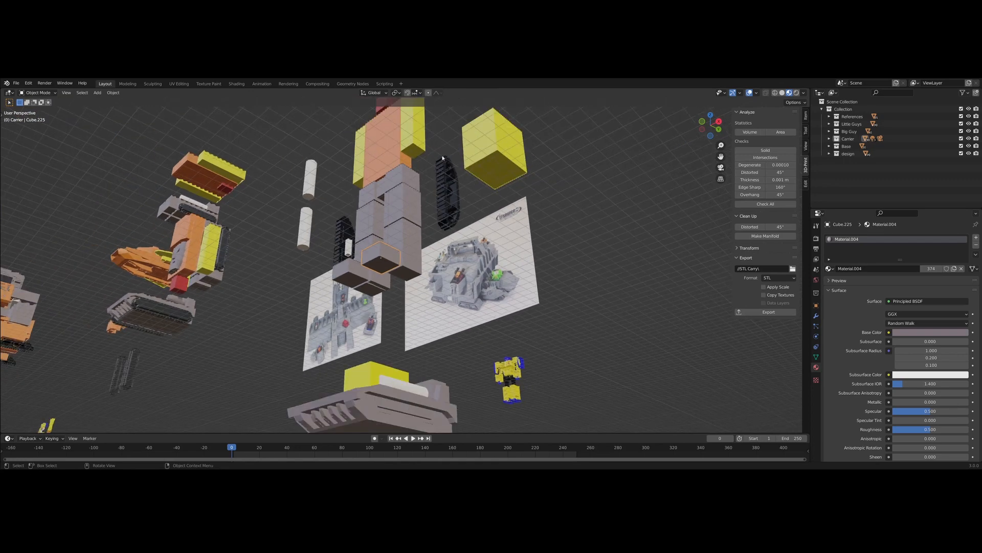
pyautogui.press('KP_1')
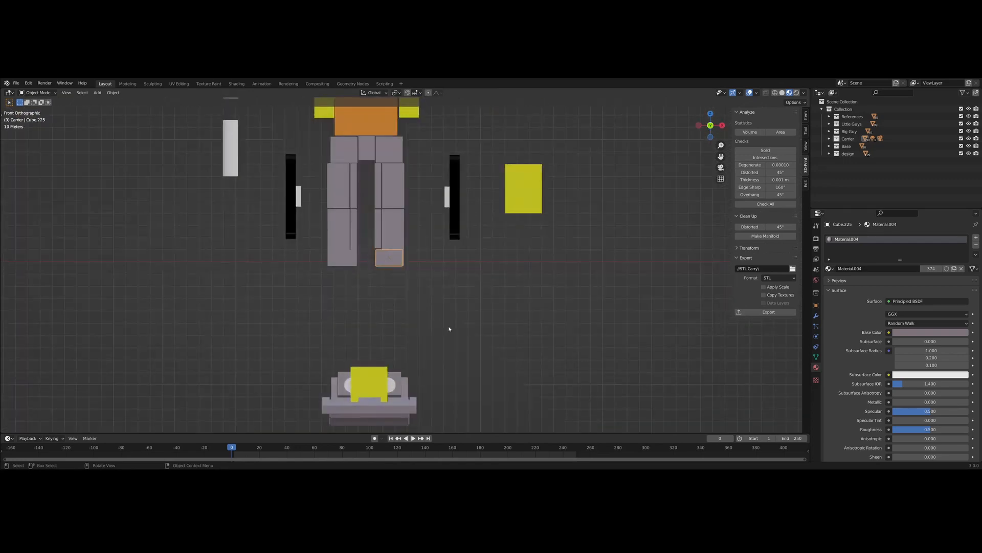
pyautogui.keyDown('shift'); pyautogui.moveTo(448, 329); pyautogui.dragTo(456, 251, button='middle'); pyautogui.keyUp('shift')
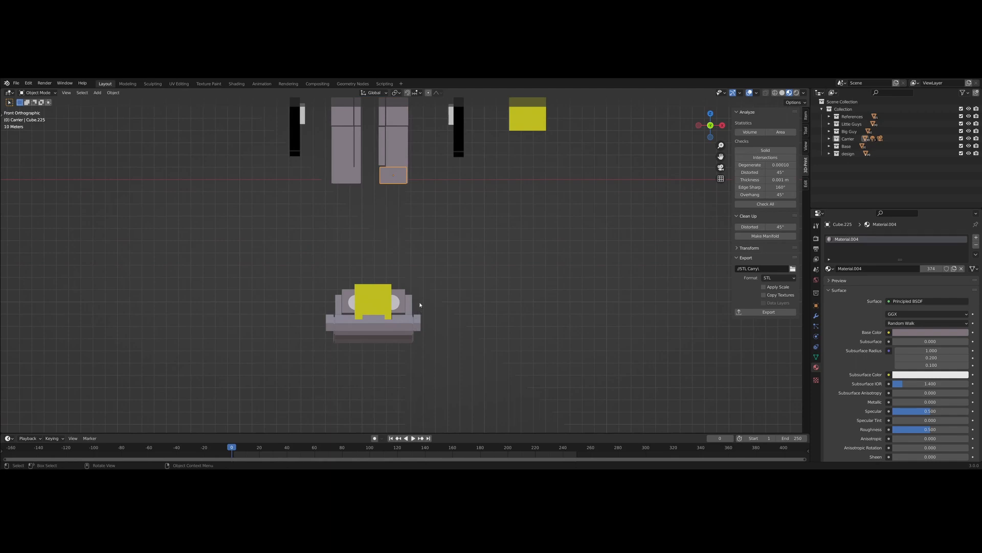
pyautogui.moveTo(418, 285)
pyautogui.mouseDown(button='middle')
pyautogui.moveTo(402, 312)
pyautogui.moveTo(312, 268)
pyautogui.moveTo(353, 297)
pyautogui.moveTo(416, 292)
pyautogui.mouseUp(button='middle')
pyautogui.press('KP_1')
pyautogui.keyDown('shift'); pyautogui.moveTo(447, 230); pyautogui.dragTo(452, 402, button='middle'); pyautogui.keyUp('shift')
pyautogui.scroll(3, 429, 346)
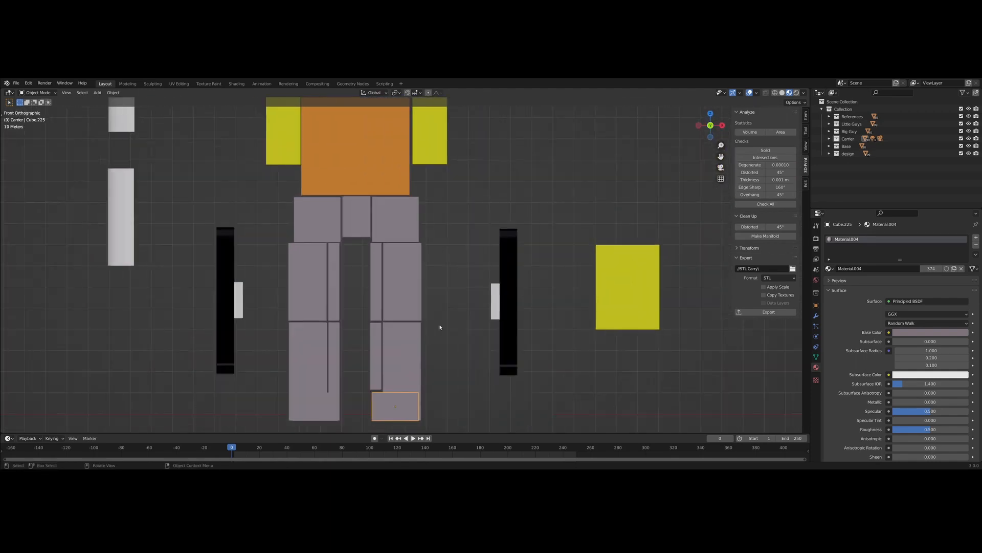
pyautogui.moveTo(441, 327); pyautogui.dragTo(534, 364, button='middle')
pyautogui.press('KP_1')
# - Add a single centred loop cut across the selected foot block, running parallel to its front edge
pyautogui.press('Tab')
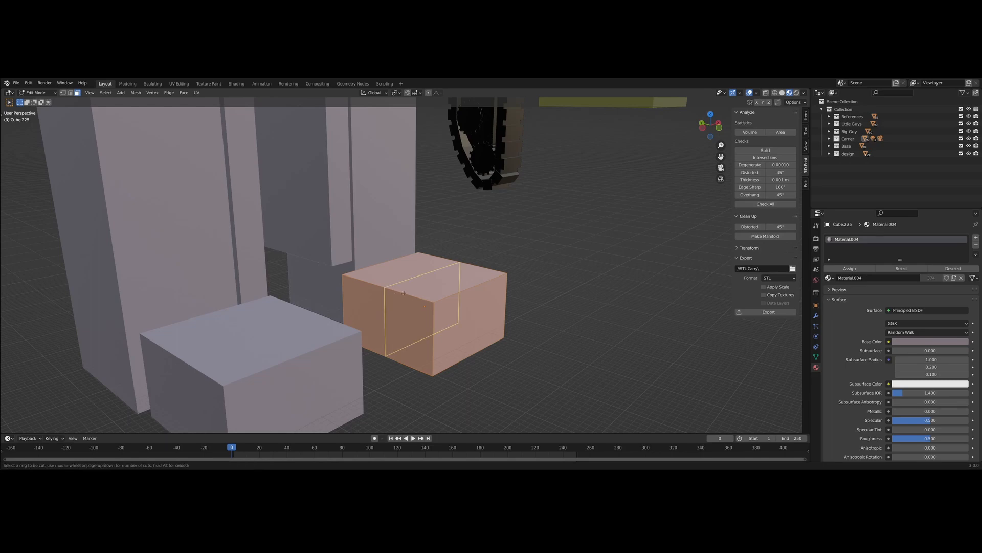
pyautogui.click(404, 293)
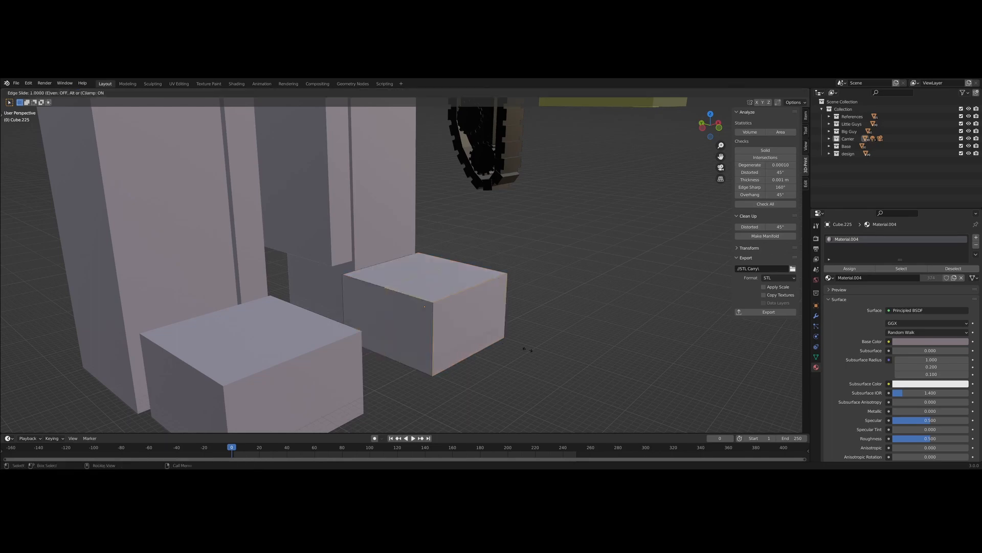
pyautogui.rightClick(403, 294)
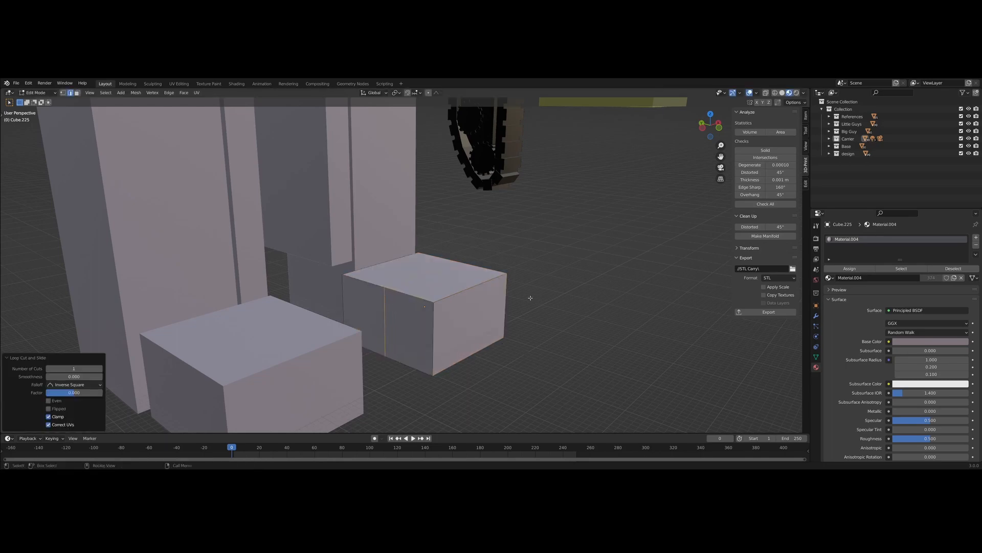
pyautogui.hotkey('alt', 'a')
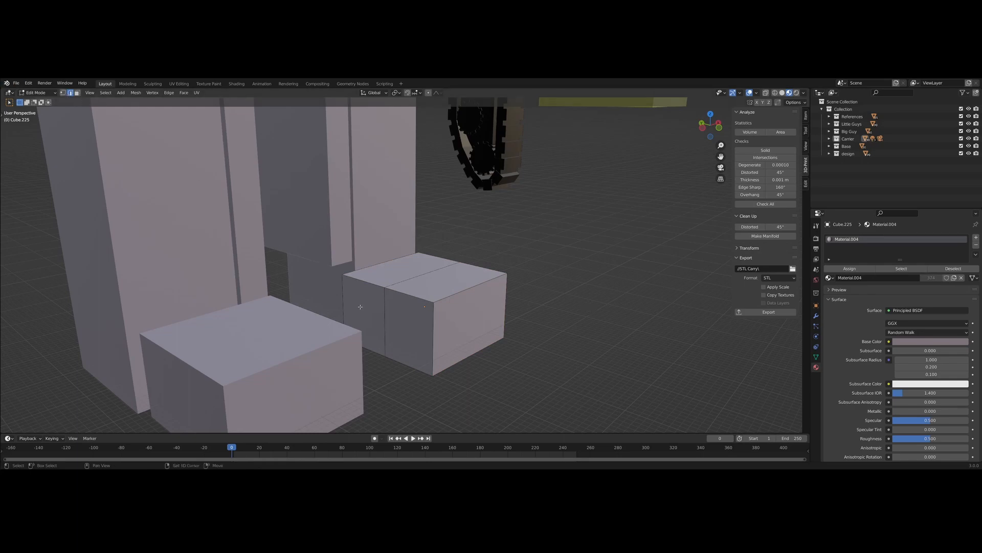
# - Examine the carrier vehicle and its yellow cargo cube from the front and from several angles
pyautogui.keyDown('shift'); pyautogui.moveTo(360, 307); pyautogui.dragTo(252, 202, button='middle'); pyautogui.keyUp('shift')
pyautogui.press('KP_1')
pyautogui.keyDown('shift'); pyautogui.moveTo(427, 353); pyautogui.dragTo(391, 191, button='middle'); pyautogui.keyUp('shift')
pyautogui.scroll(1, 402, 275)
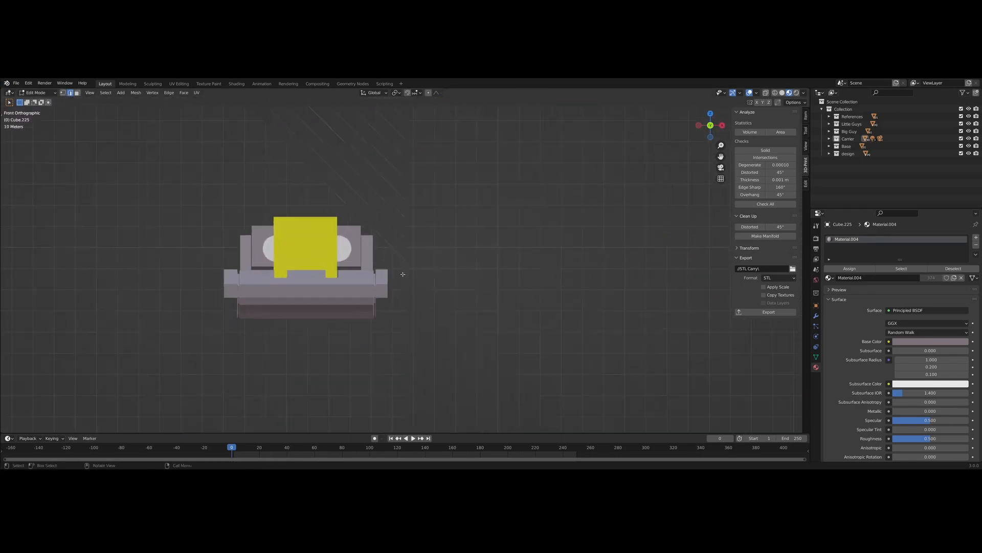
pyautogui.moveTo(403, 274); pyautogui.dragTo(350, 322, button='middle')
pyautogui.moveTo(307, 284); pyautogui.dragTo(370, 284, button='middle')
pyautogui.moveTo(441, 315); pyautogui.dragTo(259, 276, button='middle')
pyautogui.scroll(-5, 257, 269)
pyautogui.scroll(-7, 256, 269)
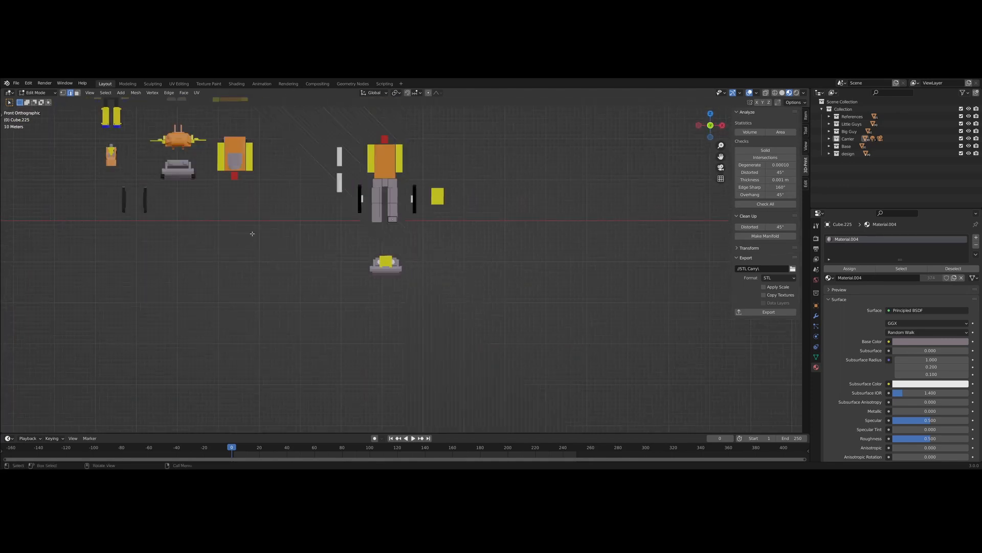
# - Find the reference photos and study the small vehicle holding the blue and orange figure up close
pyautogui.keyDown('shift'); pyautogui.moveTo(280, 206); pyautogui.dragTo(435, 398, button='middle'); pyautogui.keyUp('shift')
pyautogui.scroll(-5, 268, 241)
pyautogui.keyDown('shift'); pyautogui.moveTo(268, 241); pyautogui.dragTo(485, 358, button='middle'); pyautogui.keyUp('shift')
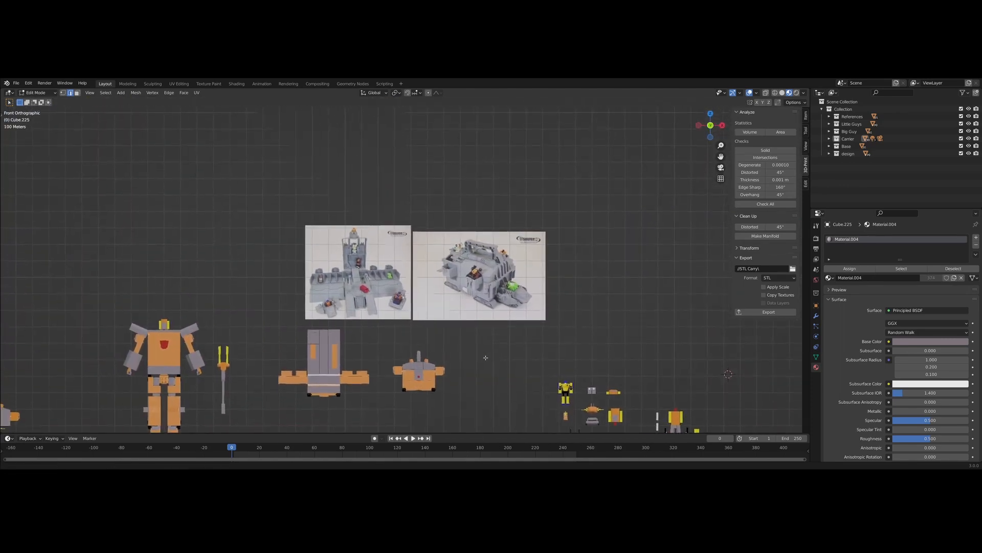
pyautogui.scroll(5, 485, 358)
pyautogui.keyDown('shift'); pyautogui.moveTo(351, 413); pyautogui.dragTo(346, 349, button='middle'); pyautogui.keyUp('shift')
pyautogui.scroll(3, 346, 349)
pyautogui.scroll(8, 346, 349)
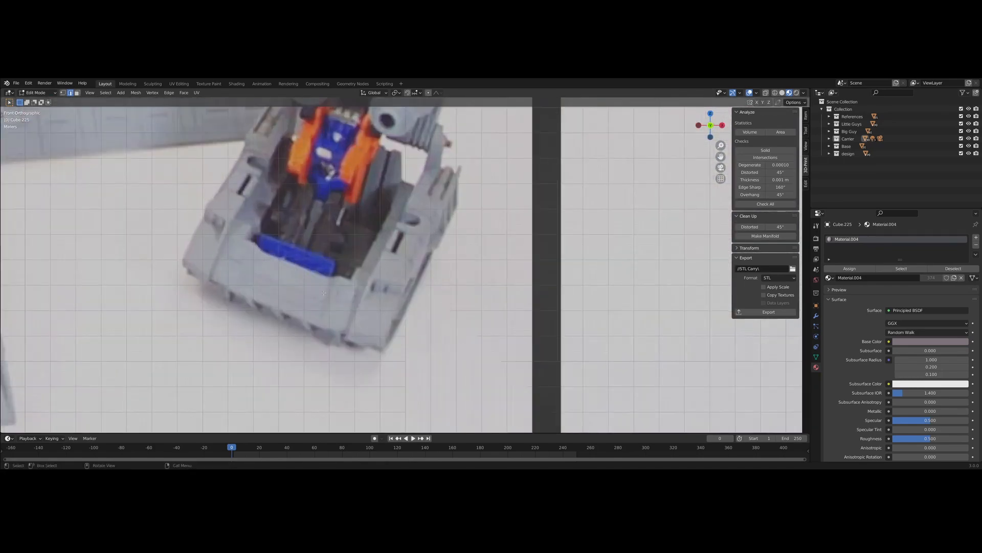
# - Compare the two reference photos, studying the fortress layout, its ramps and the small vehicle beside them
pyautogui.scroll(-10, 324, 293)
pyautogui.moveTo(324, 292); pyautogui.dragTo(494, 329, button='middle')
pyautogui.scroll(-2, 493, 329)
pyautogui.scroll(3, 493, 330)
pyautogui.keyDown('shift'); pyautogui.moveTo(533, 286); pyautogui.dragTo(588, 280, button='middle'); pyautogui.keyUp('shift')
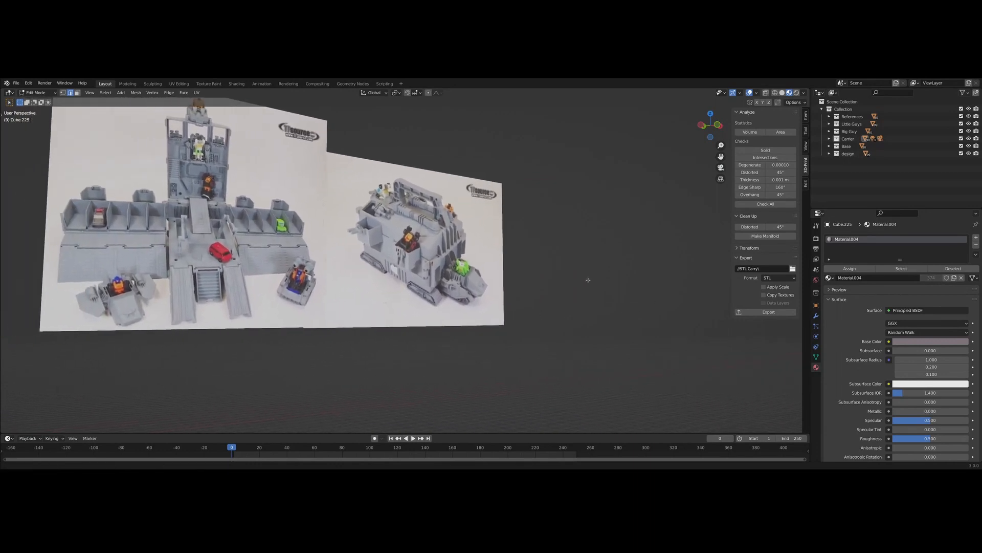
pyautogui.scroll(4, 587, 280)
pyautogui.press('KP_1')
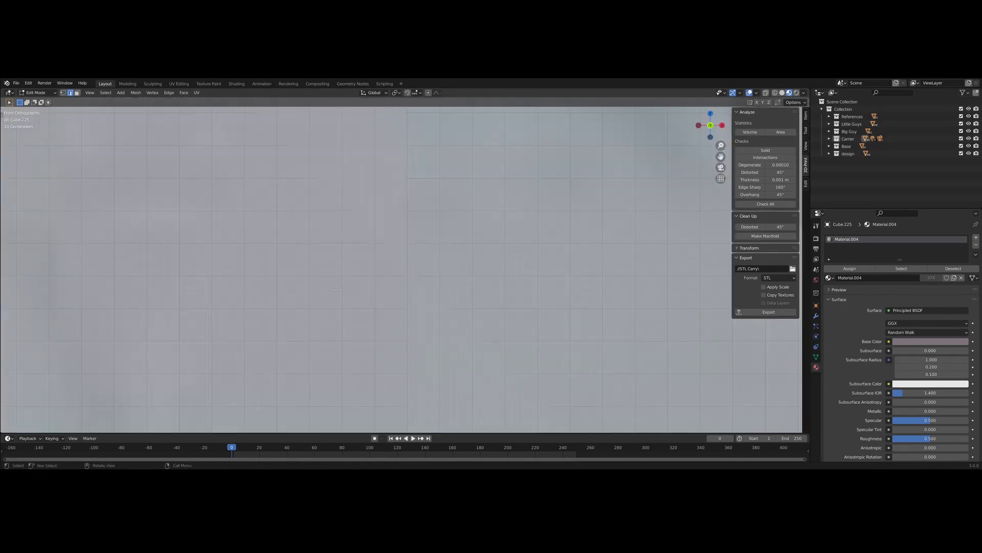
pyautogui.scroll(-20, 337, 289)
pyautogui.keyDown('shift'); pyautogui.moveTo(639, 289); pyautogui.dragTo(29, 261, button='middle'); pyautogui.keyUp('shift')
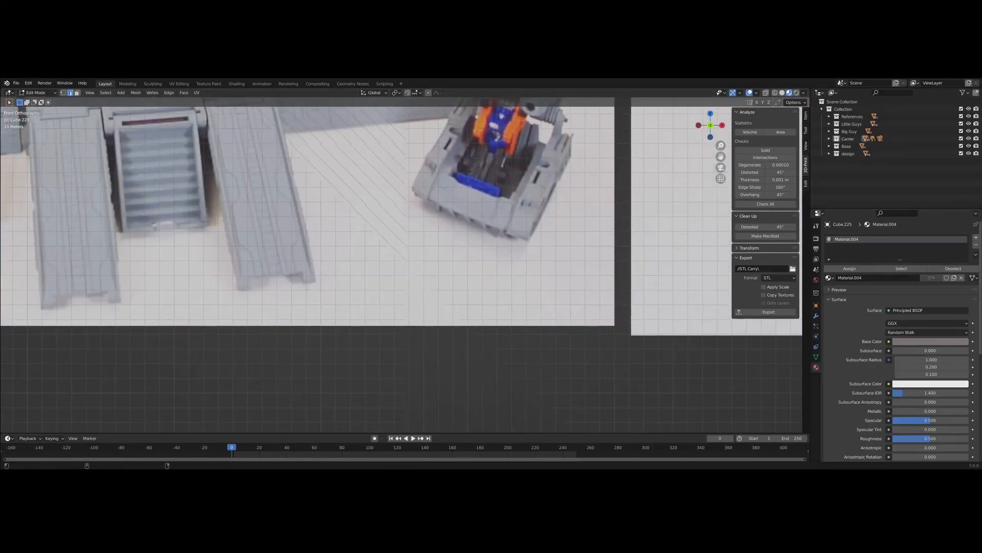
pyautogui.keyDown('shift'); pyautogui.moveTo(535, 207); pyautogui.dragTo(472, 301, button='middle'); pyautogui.keyUp('shift')
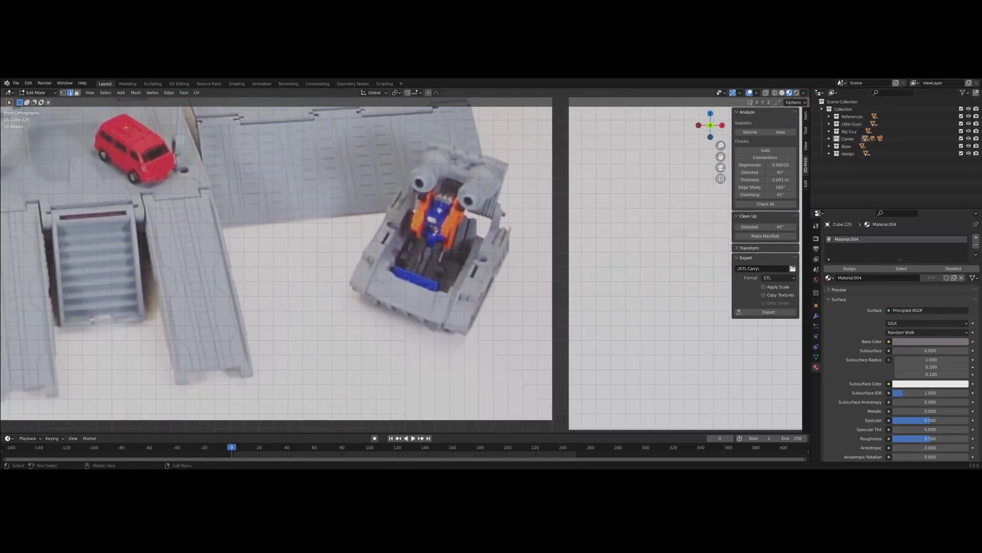
pyautogui.scroll(2, 478, 311)
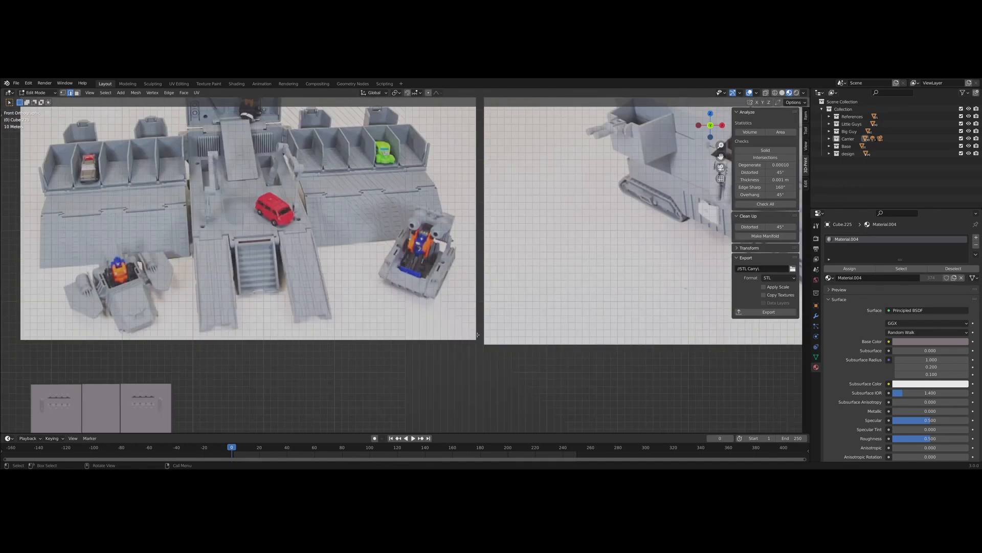
# - Examine the carrier vehicle's slotted front and underside beneath the yellow cargo cube
pyautogui.scroll(-4, 458, 248)
pyautogui.scroll(12, 532, 293)
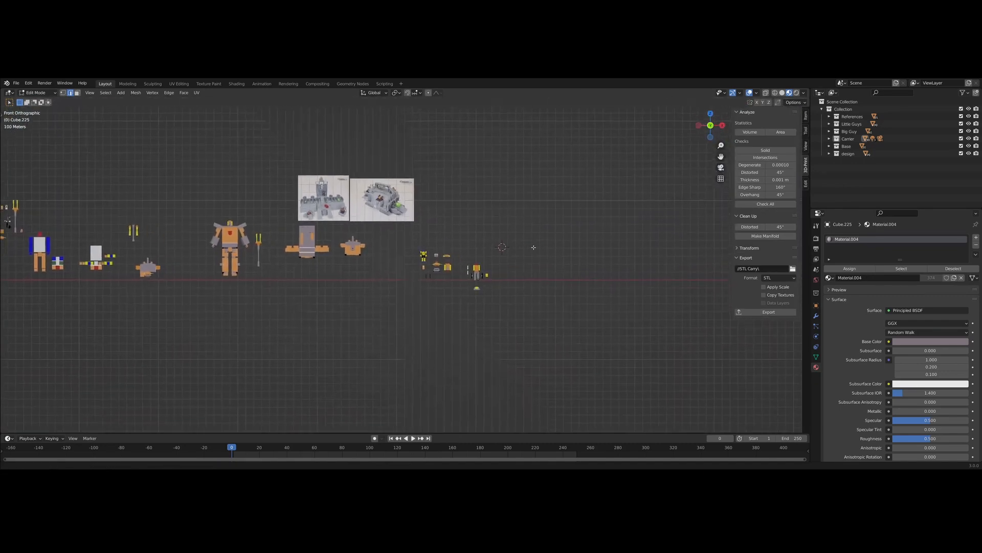
pyautogui.keyDown('shift'); pyautogui.moveTo(337, 148); pyautogui.dragTo(277, 125, button='middle'); pyautogui.keyUp('shift')
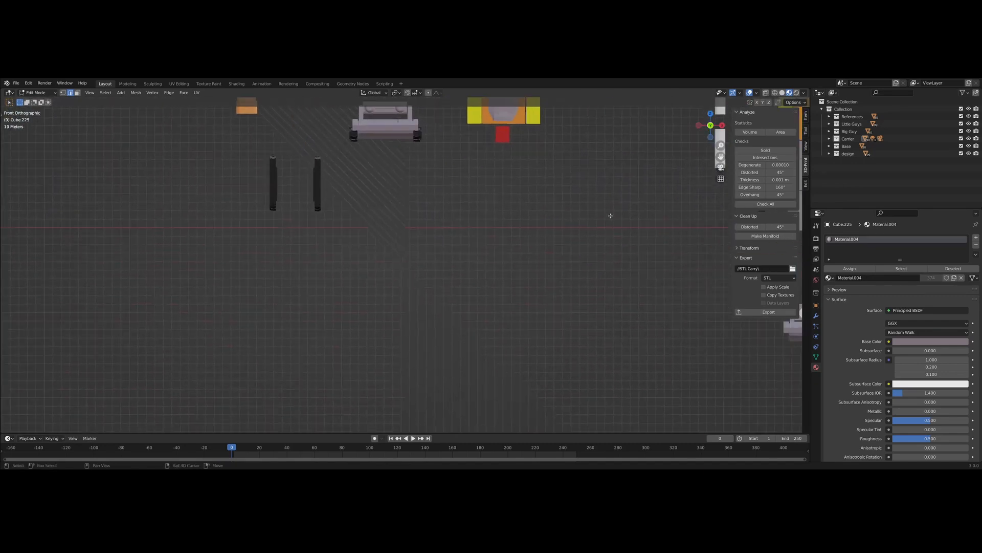
pyautogui.keyDown('shift'); pyautogui.moveTo(609, 215); pyautogui.dragTo(217, 162, button='middle'); pyautogui.keyUp('shift')
pyautogui.scroll(6, 488, 303)
pyautogui.moveTo(488, 303); pyautogui.dragTo(526, 220, button='middle')
pyautogui.scroll(-10, 507, 285)
pyautogui.scroll(8, 402, 332)
pyautogui.scroll(4, 469, 336)
pyautogui.scroll(-3, 469, 336)
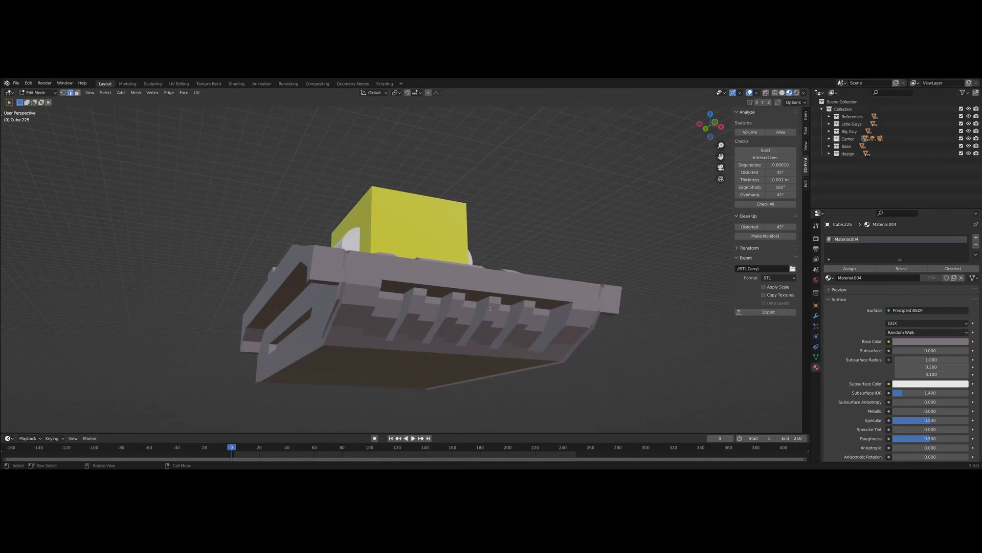
pyautogui.scroll(-3, 546, 324)
# - Lower the foot block's front top edge 10.552 m along the Z axis to form a sloped toe
pyautogui.press('KP_1')
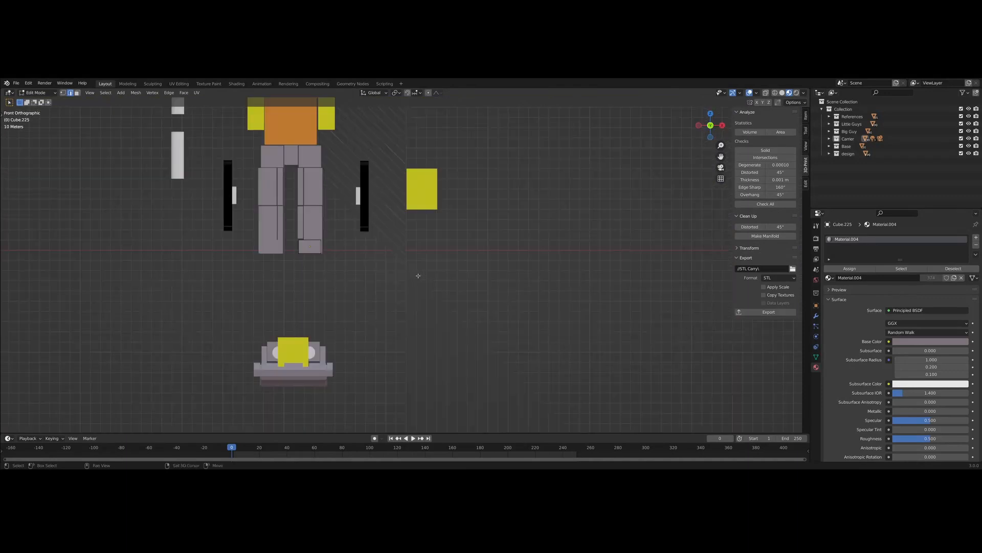
pyautogui.keyDown('shift'); pyautogui.moveTo(532, 322); pyautogui.dragTo(633, 381, button='middle'); pyautogui.keyUp('shift')
pyautogui.scroll(4, 498, 348)
pyautogui.moveTo(444, 336); pyautogui.dragTo(389, 309, button='middle')
pyautogui.scroll(-4, 498, 361)
pyautogui.scroll(-1, 498, 362)
pyautogui.scroll(7, 518, 332)
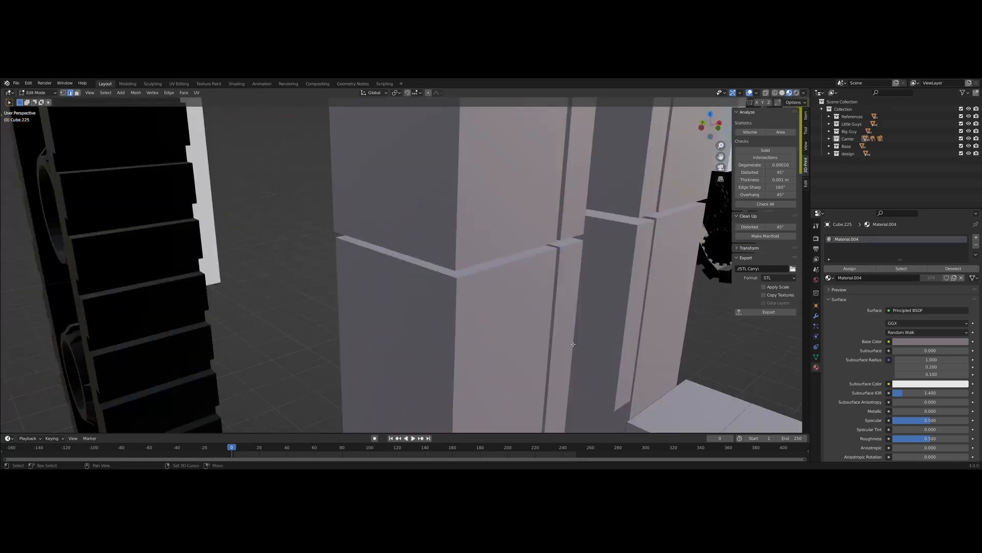
pyautogui.keyDown('shift'); pyautogui.moveTo(573, 344); pyautogui.dragTo(490, 286, button='middle'); pyautogui.keyUp('shift')
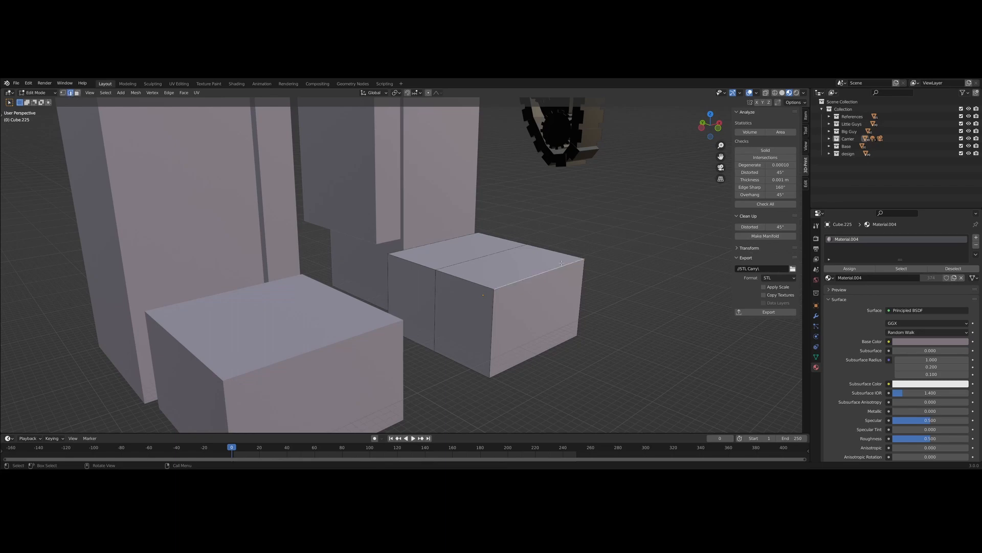
pyautogui.press('g')
pyautogui.press('z')
pyautogui.click(499, 305)
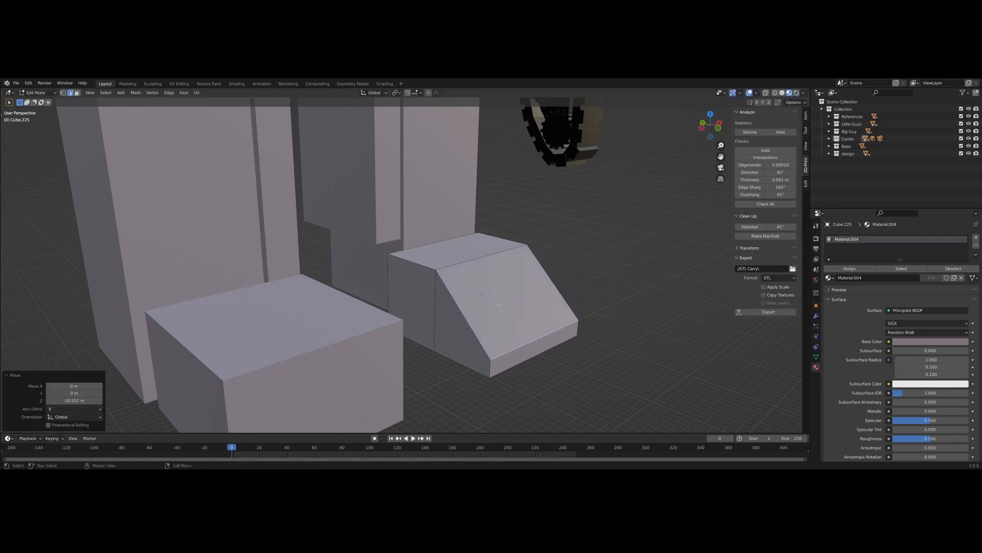
# - Lower the foot's middle top edge 5.1456 m along the Z axis to straighten the slope, and return to Object Mode
pyautogui.press('g')
pyautogui.press('z')
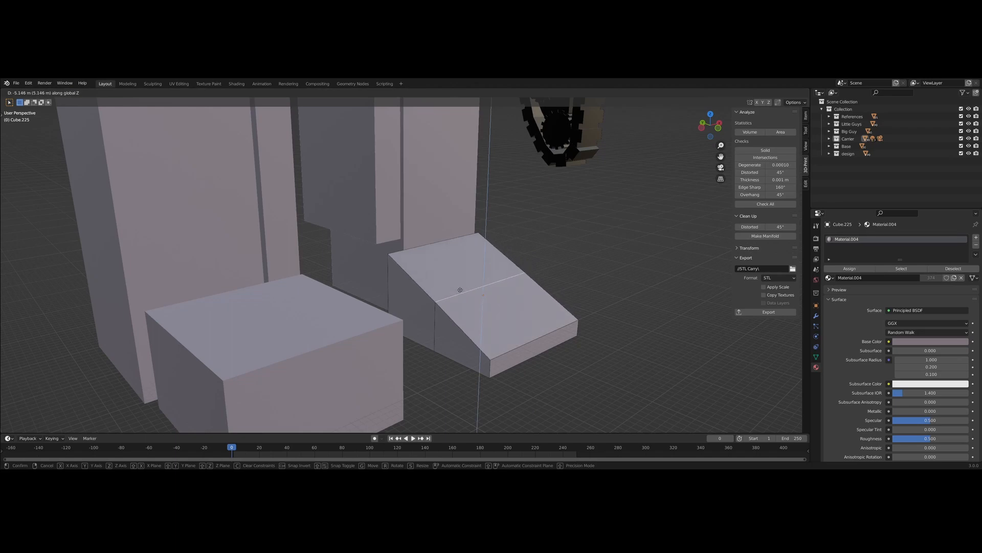
pyautogui.click(460, 290)
pyautogui.press('KP_1')
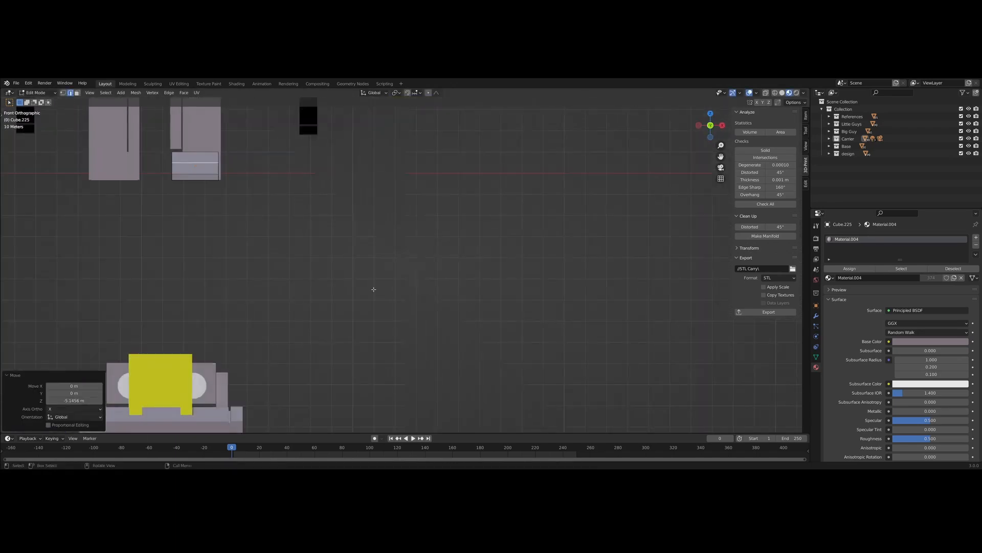
pyautogui.keyDown('shift'); pyautogui.moveTo(362, 269); pyautogui.dragTo(528, 335, button='middle'); pyautogui.keyUp('shift')
pyautogui.press('KP_3')
pyautogui.keyDown('shift'); pyautogui.moveTo(334, 272); pyautogui.dragTo(620, 303, button='middle'); pyautogui.keyUp('shift')
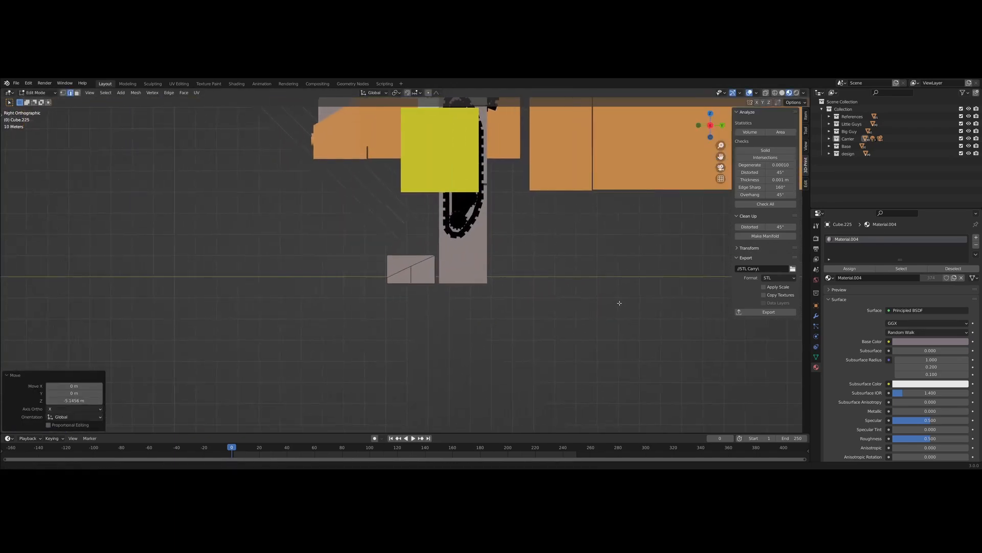
pyautogui.scroll(5, 620, 303)
pyautogui.press('KP_1')
pyautogui.keyDown('shift'); pyautogui.moveTo(422, 316); pyautogui.dragTo(440, 337, button='middle'); pyautogui.keyUp('shift')
pyautogui.press('Tab')
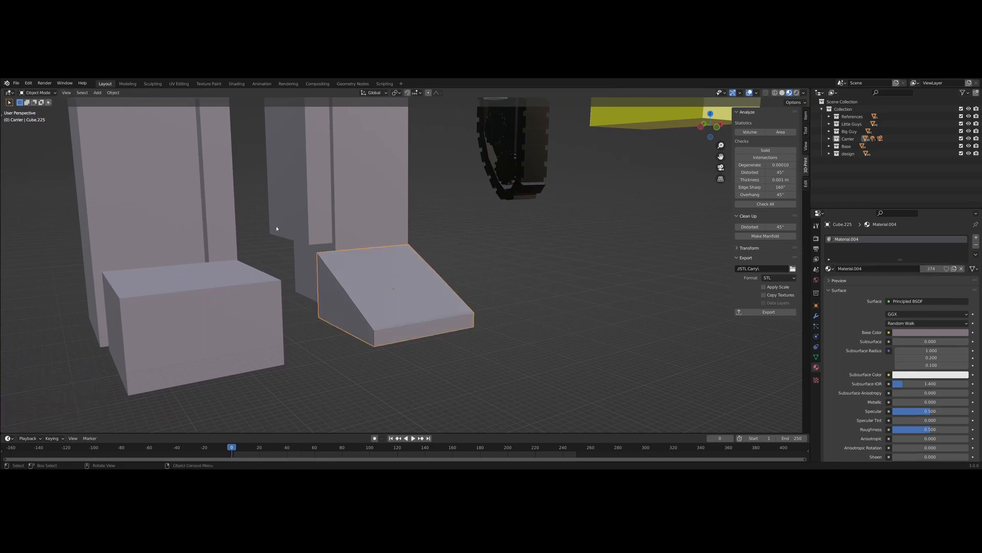
# - Try shifting the wedge-shaped foot inward 0.8535 m along the X axis and raising it 0.4625 m along the Z axis
pyautogui.press('KP_1')
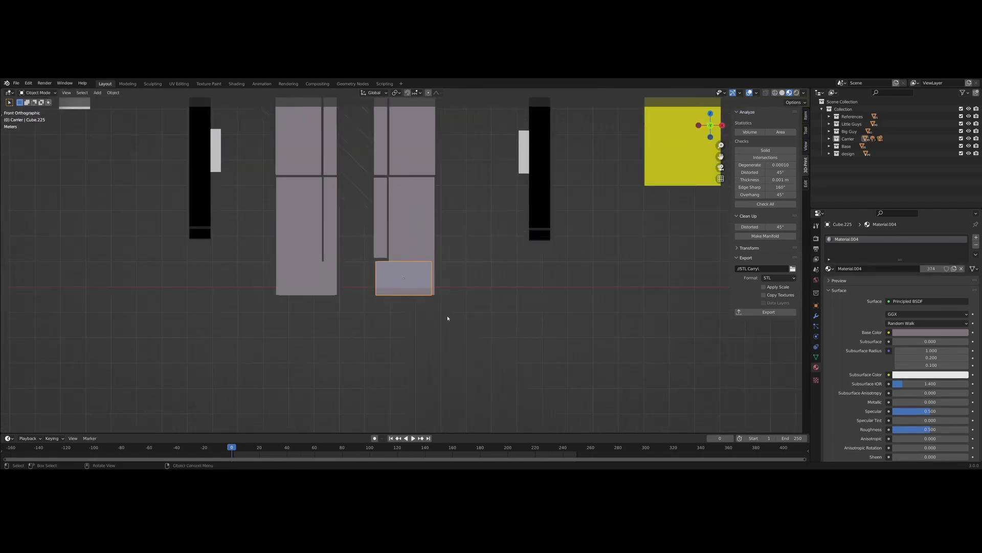
pyautogui.scroll(3, 448, 318)
pyautogui.press('g')
pyautogui.press('x')
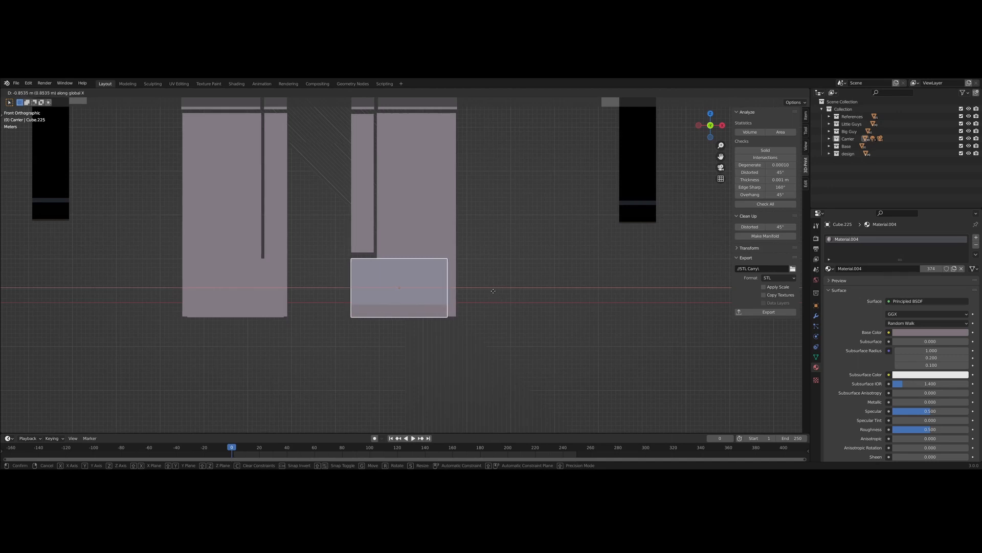
pyautogui.click(494, 290)
pyautogui.press('g')
pyautogui.press('z')
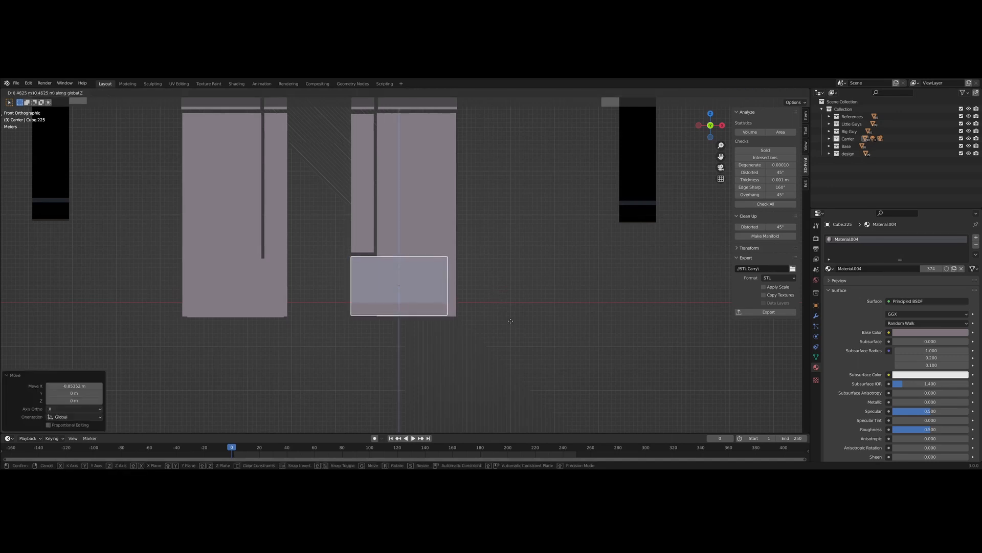
pyautogui.click(511, 321)
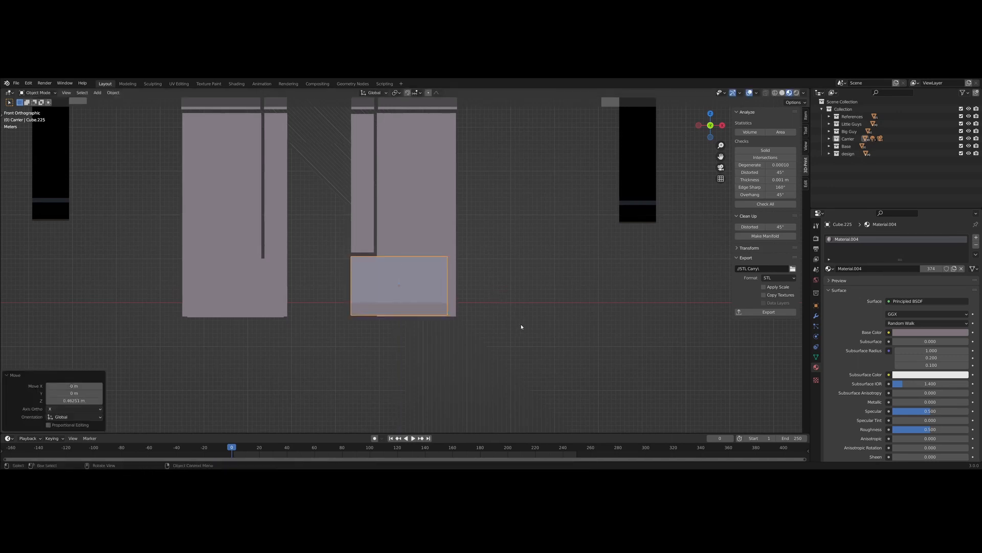
# - Undo the foot's raise and move it back outward 0.8535 m along the X axis
pyautogui.hotkey('ctrl', 'z')
pyautogui.press('g')
pyautogui.press('x')
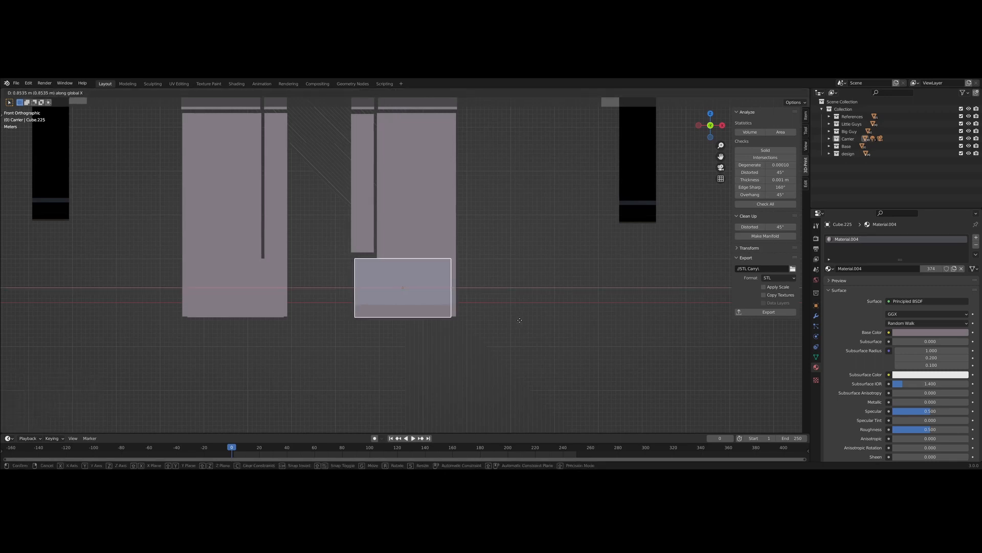
pyautogui.click(520, 319)
# - Widen the wedge-shaped foot by scaling it 1.093 along the X axis
pyautogui.press('s')
pyautogui.press('Escape')
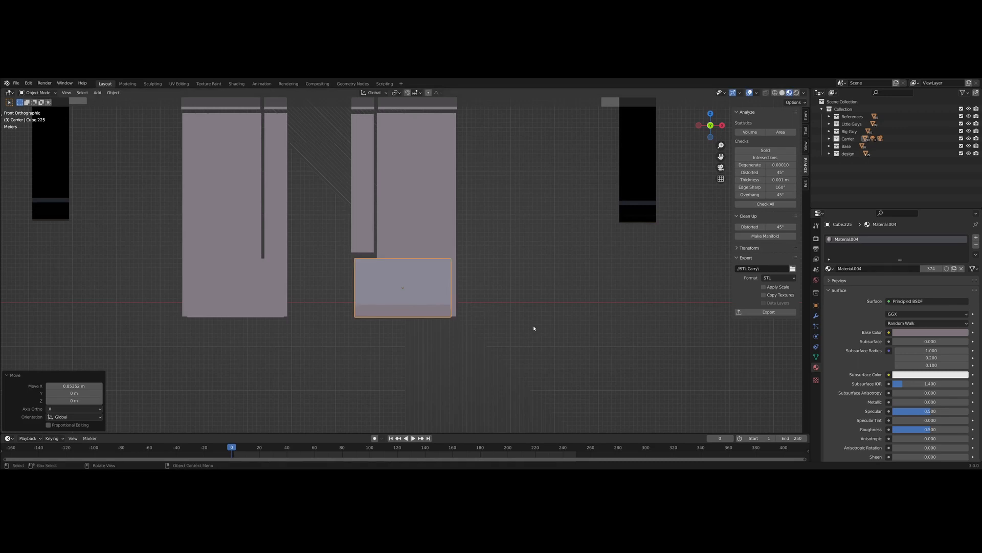
pyautogui.press('x')
pyautogui.press('Escape')
pyautogui.press('s')
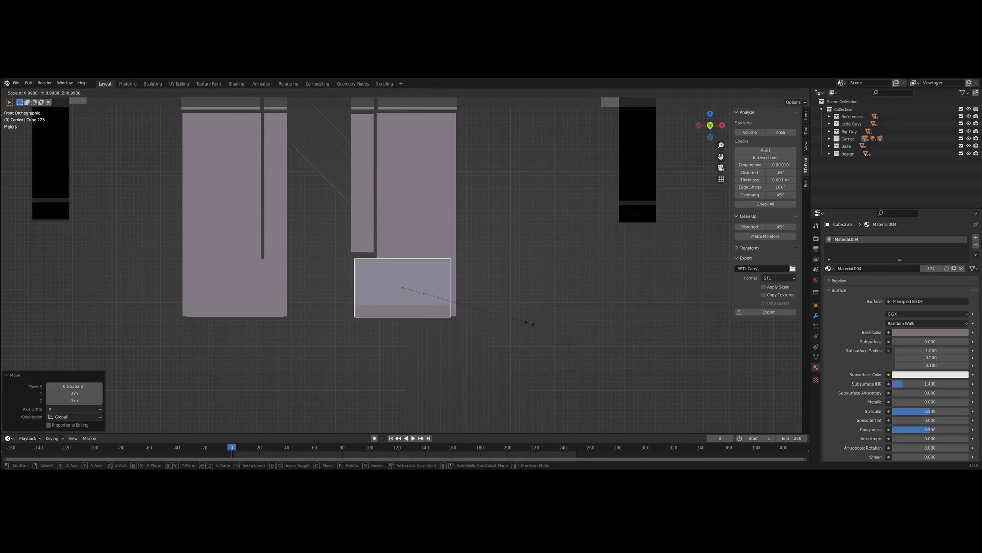
pyautogui.press('x')
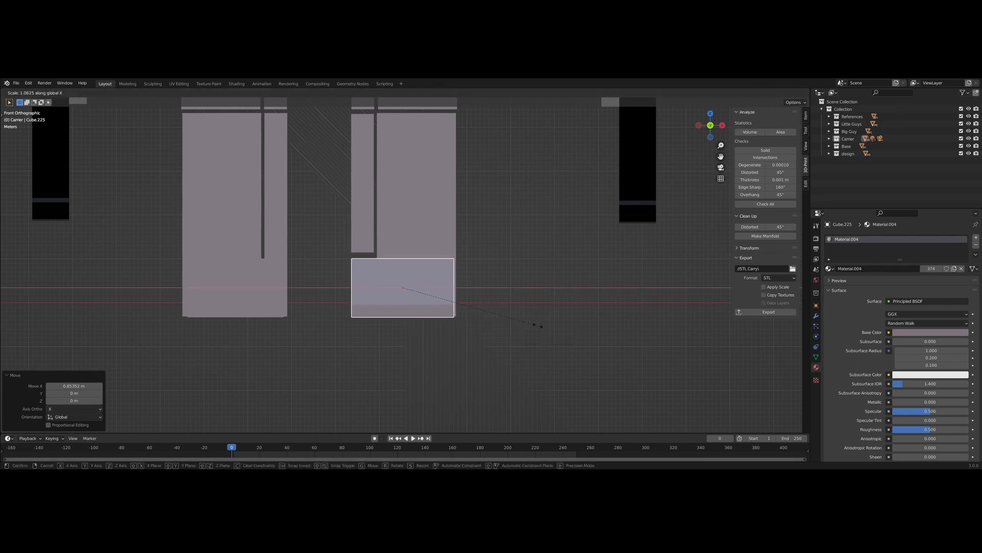
pyautogui.click(545, 326)
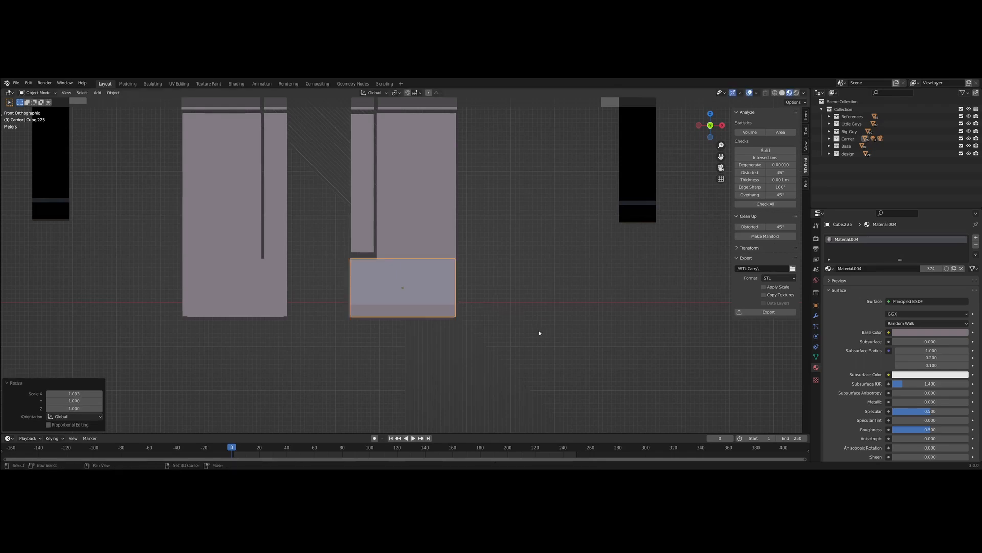
# - Scale the wedge foot about 1.17 along the X axis and shift it inward to line up with the leg's outer side
pyautogui.scroll(-5, 480, 338)
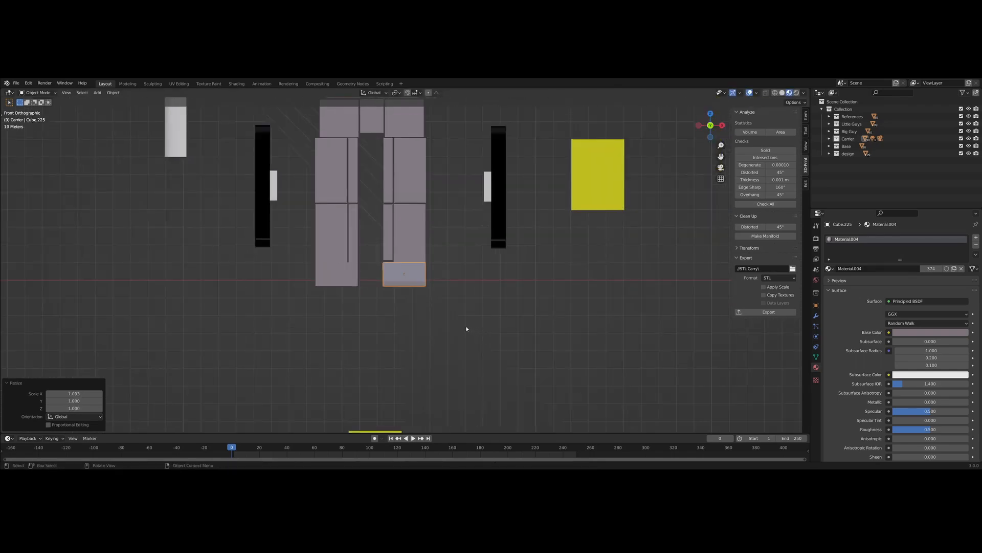
pyautogui.scroll(3, 465, 328)
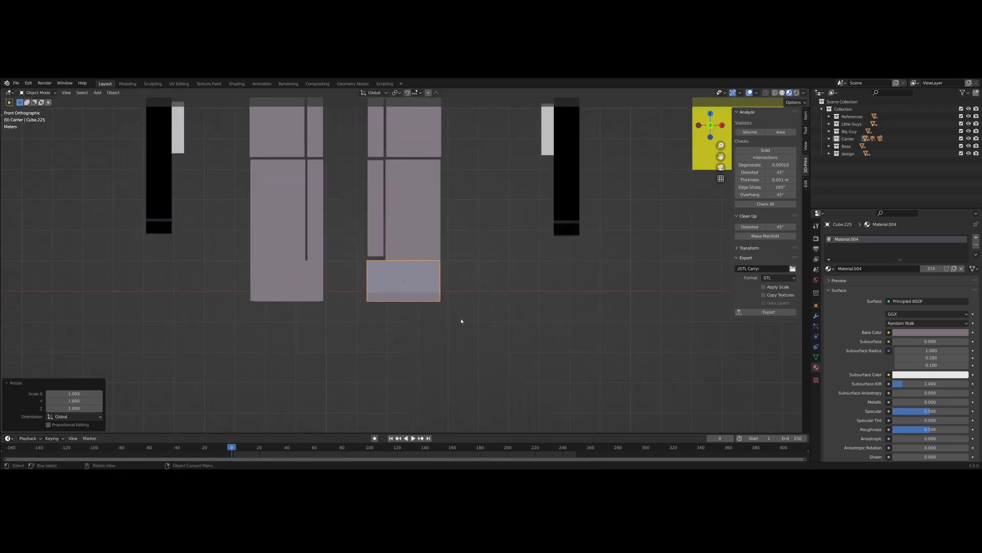
pyautogui.scroll(-5, 464, 325)
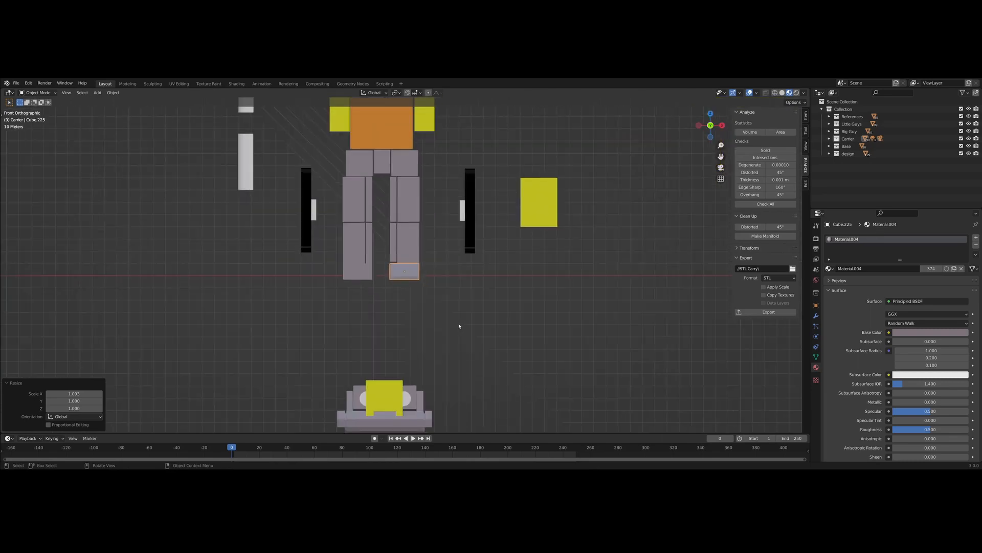
pyautogui.scroll(4, 458, 326)
pyautogui.scroll(-5, 458, 329)
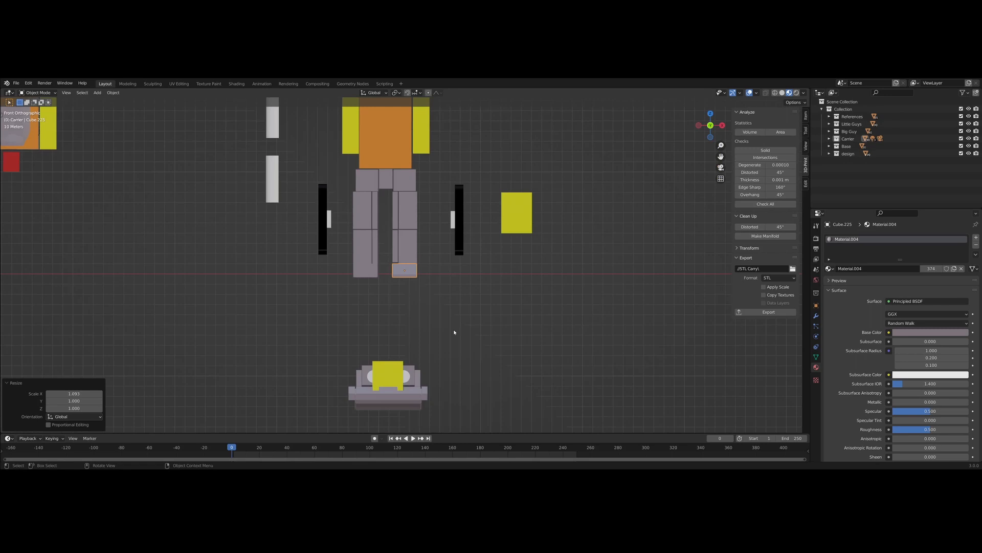
pyautogui.scroll(4, 454, 332)
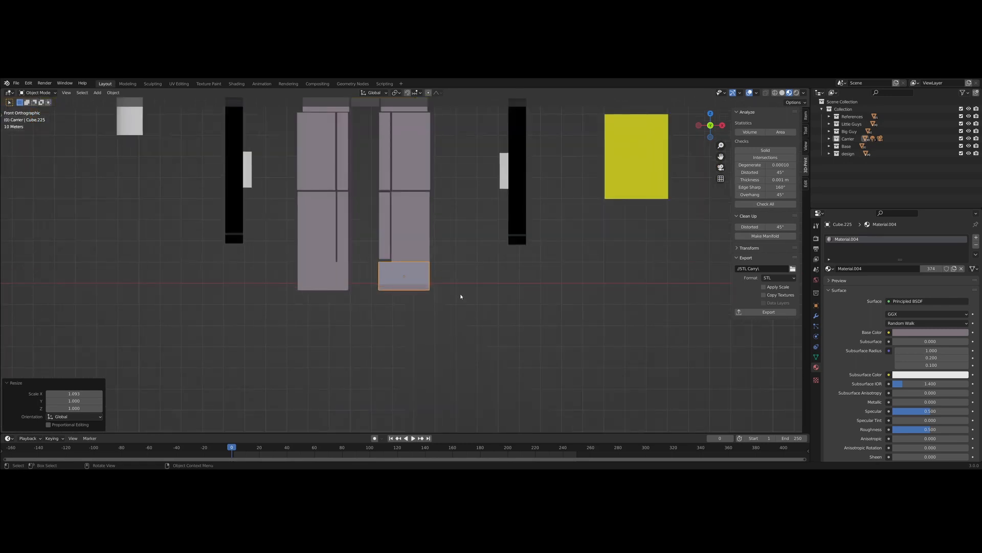
pyautogui.press('s')
pyautogui.press('x')
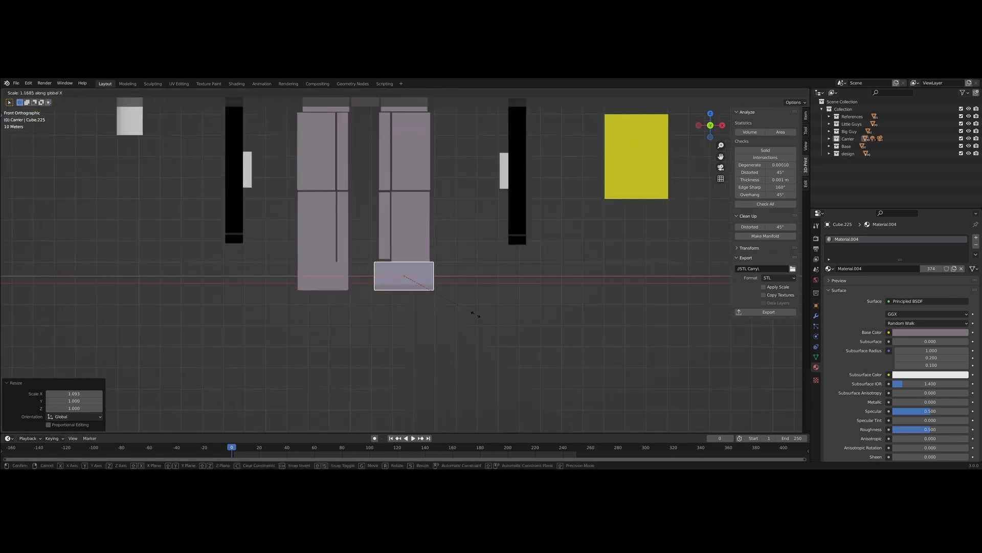
pyautogui.click(479, 316)
pyautogui.press('g')
pyautogui.press('x')
pyautogui.click(455, 312)
# - Delete the old block foot from the opposite leg
pyautogui.moveTo(454, 311); pyautogui.dragTo(491, 345, button='middle')
pyautogui.press('KP_1')
pyautogui.click(493, 344)
pyautogui.press('KP_1')
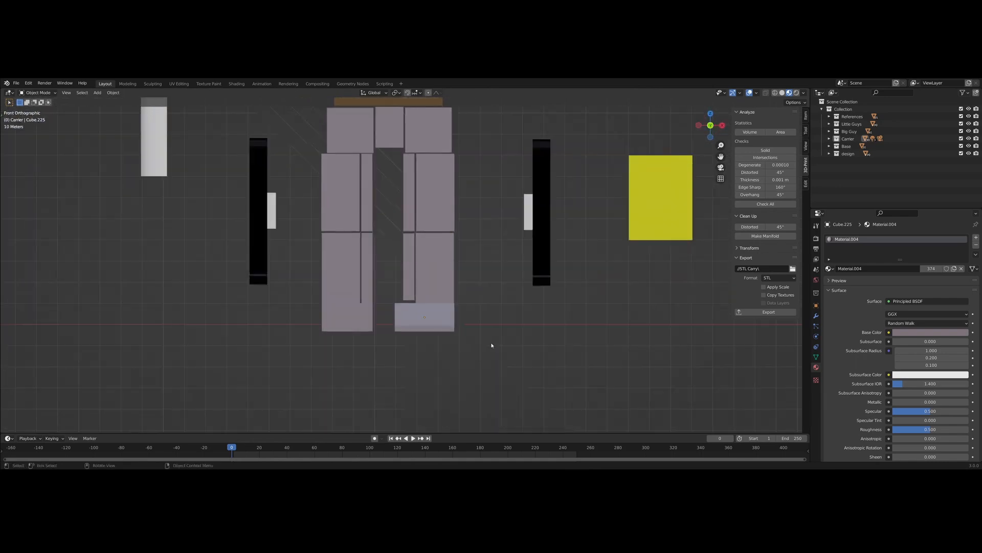
pyautogui.click(336, 329)
pyautogui.press('Delete')
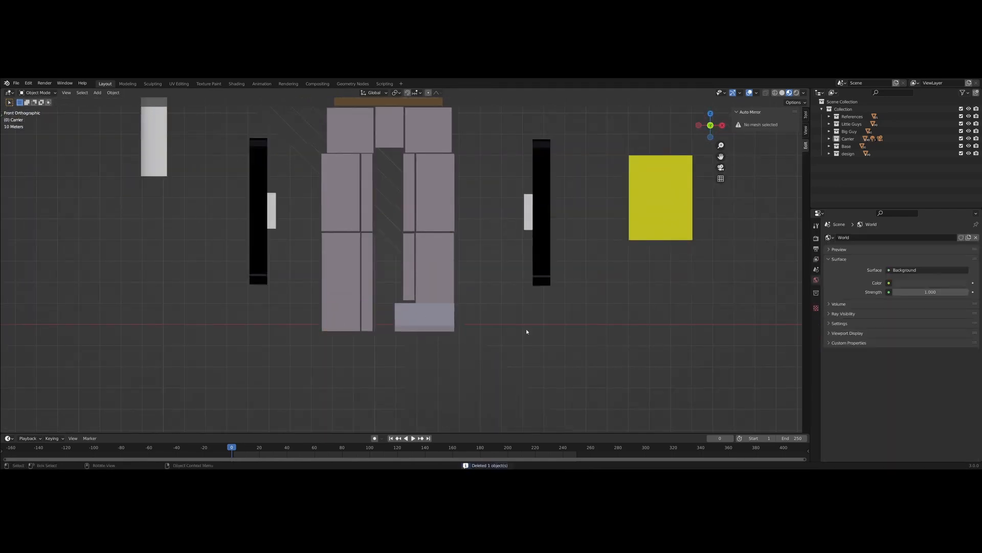
# - Duplicate the wedge foot and place the copy along the X axis under the opposite leg
pyautogui.click(438, 329)
pyautogui.hotkey('shift', 'd')
pyautogui.press('x')
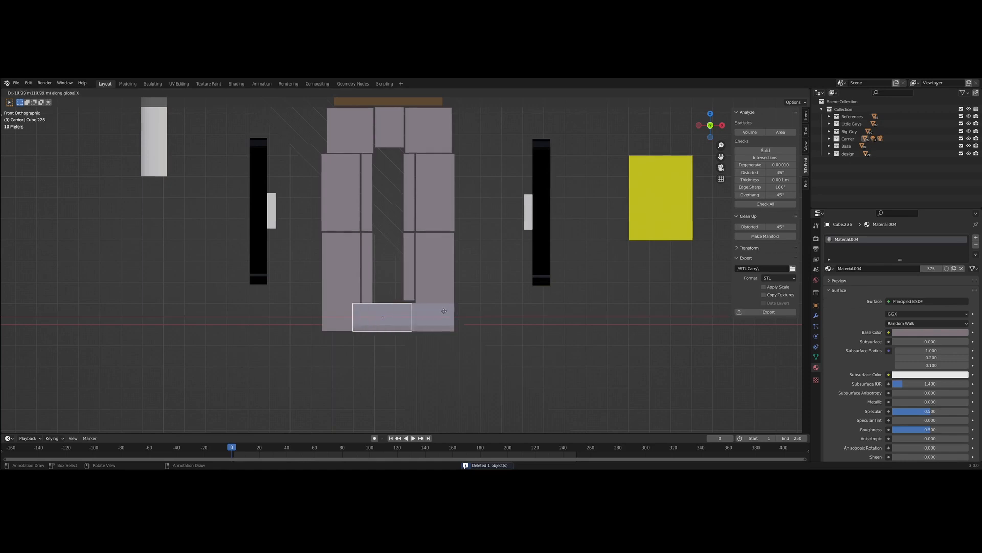
pyautogui.click(417, 310)
pyautogui.moveTo(503, 353)
pyautogui.mouseDown(button='middle')
pyautogui.moveTo(511, 327)
pyautogui.moveTo(532, 323)
pyautogui.moveTo(510, 354)
pyautogui.mouseUp(button='middle')
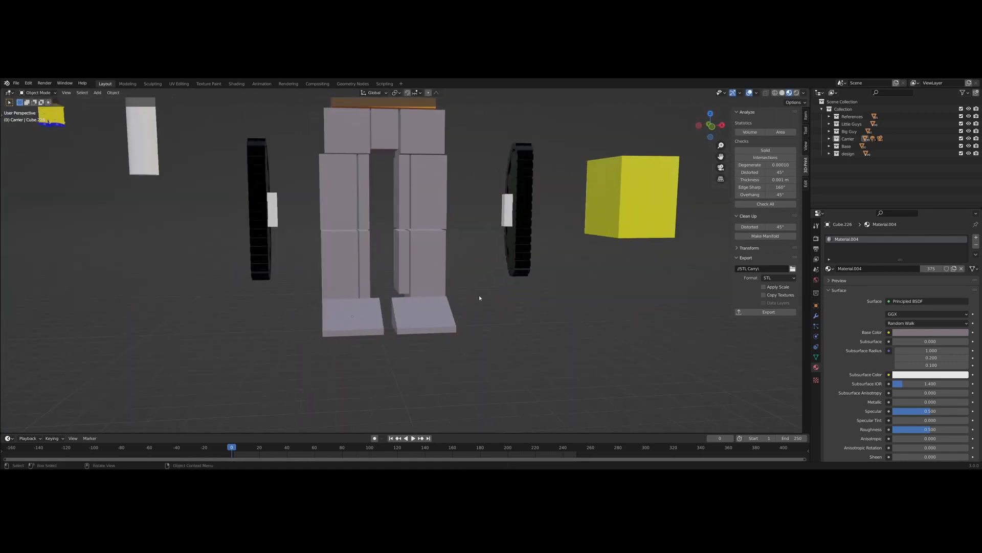
# - Examine the vehicle form and how the two wedge feet sit against the robot's lower legs
pyautogui.moveTo(488, 293); pyautogui.dragTo(428, 311, button='middle')
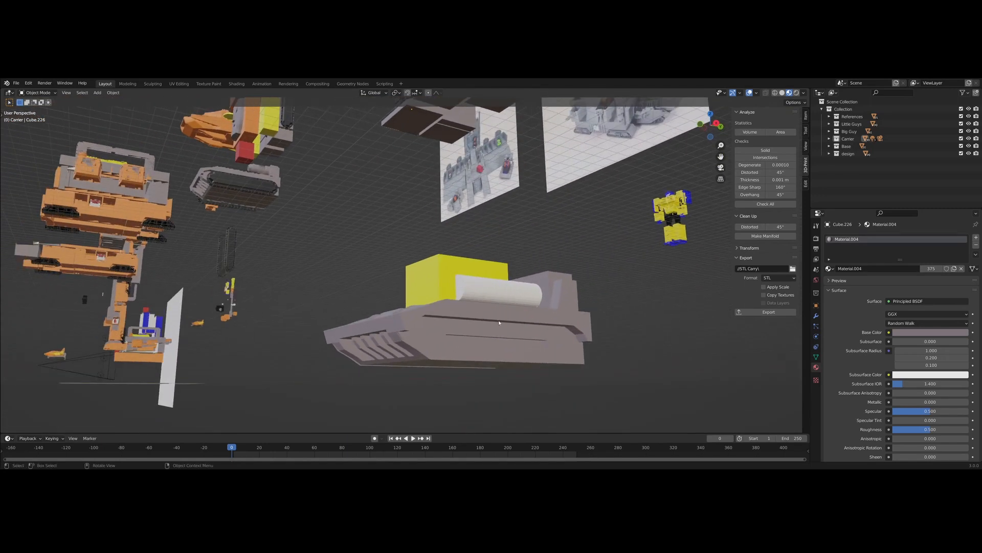
pyautogui.press('KP_1')
pyautogui.keyDown('shift'); pyautogui.moveTo(560, 213); pyautogui.dragTo(536, 265, button='middle'); pyautogui.keyUp('shift')
pyautogui.scroll(3, 544, 292)
pyautogui.click(379, 228)
pyautogui.click(491, 246)
pyautogui.scroll(-4, 507, 261)
pyautogui.scroll(3, 493, 221)
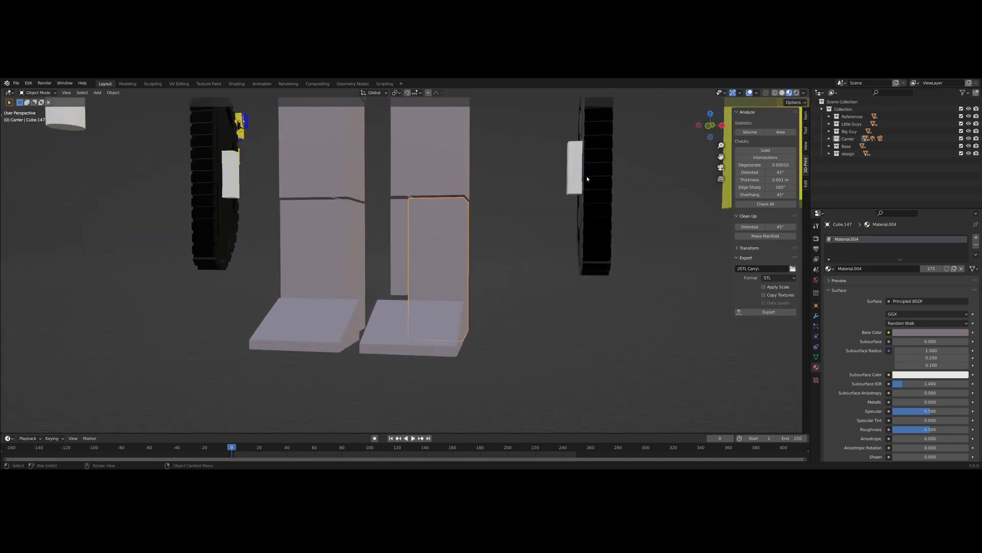
pyautogui.scroll(-4, 587, 179)
pyautogui.press('KP_1')
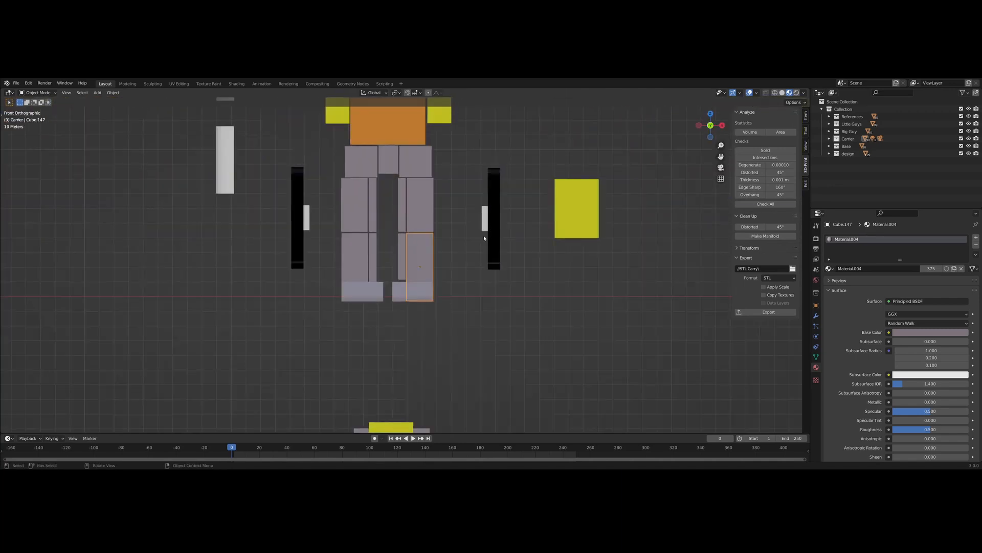
pyautogui.moveTo(471, 185); pyautogui.dragTo(531, 263)
pyautogui.press('g')
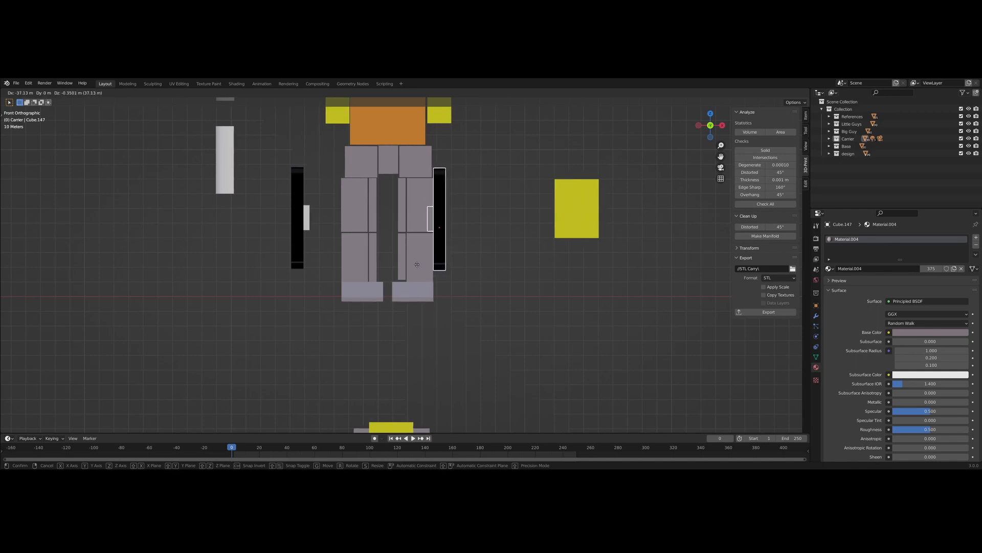
pyautogui.click(481, 290)
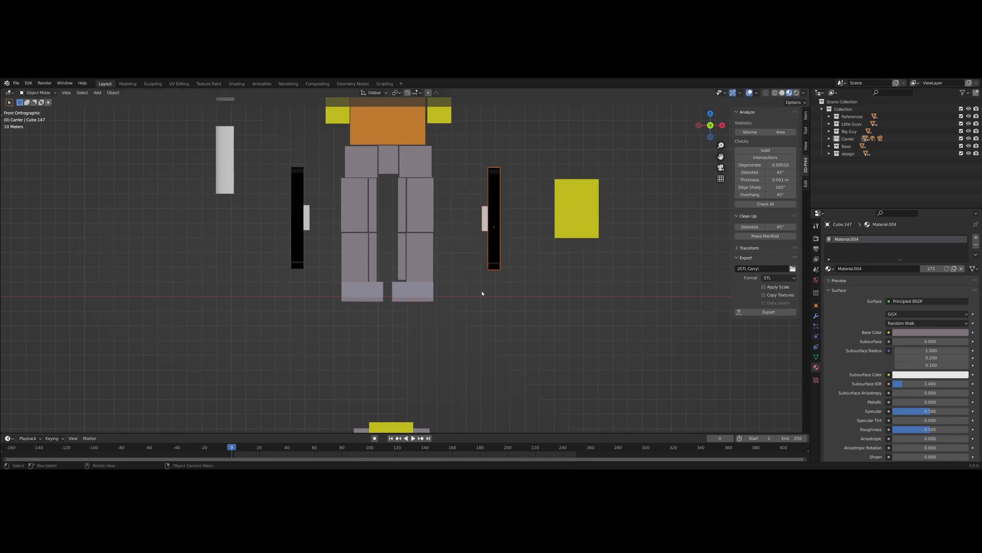
pyautogui.click(483, 290)
# - Duplicate the wedge foot in side view, moving the copy 18.855 m along Y and 2.5327 m along Z over the lower leg
pyautogui.scroll(4, 486, 292)
pyautogui.moveTo(490, 295)
pyautogui.mouseDown(button='middle')
pyautogui.moveTo(525, 235)
pyautogui.moveTo(471, 288)
pyautogui.moveTo(453, 269)
pyautogui.moveTo(480, 289)
pyautogui.moveTo(496, 274)
pyautogui.moveTo(474, 281)
pyautogui.moveTo(497, 294)
pyautogui.mouseUp(button='middle')
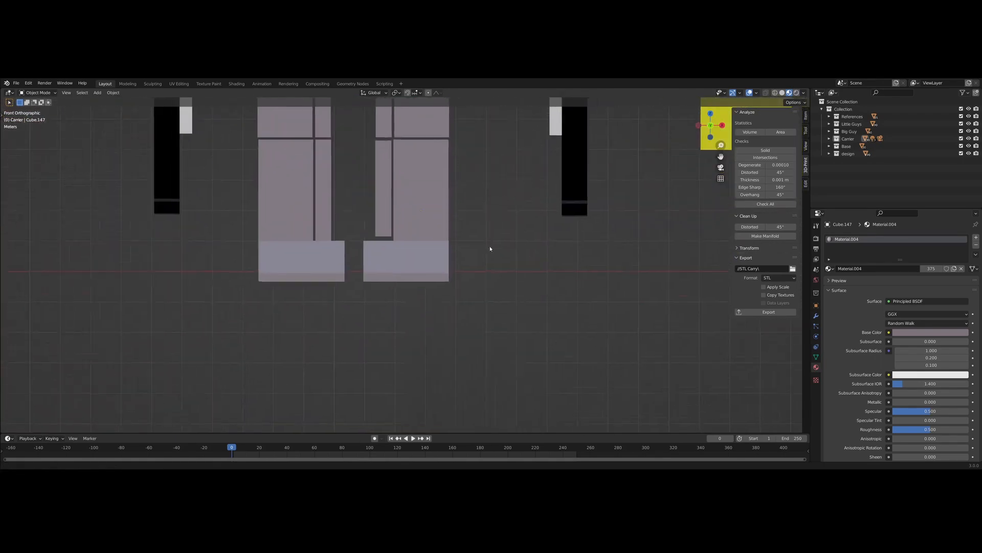
pyautogui.moveTo(490, 249); pyautogui.dragTo(465, 200, button='middle')
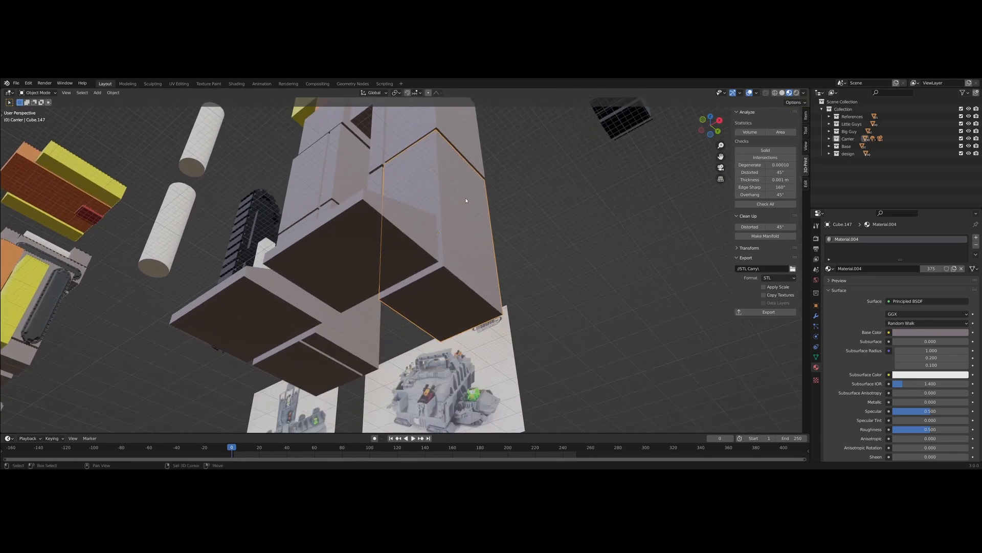
pyautogui.moveTo(472, 245); pyautogui.dragTo(349, 297, button='middle')
pyautogui.click(350, 297)
pyautogui.press('KP_1')
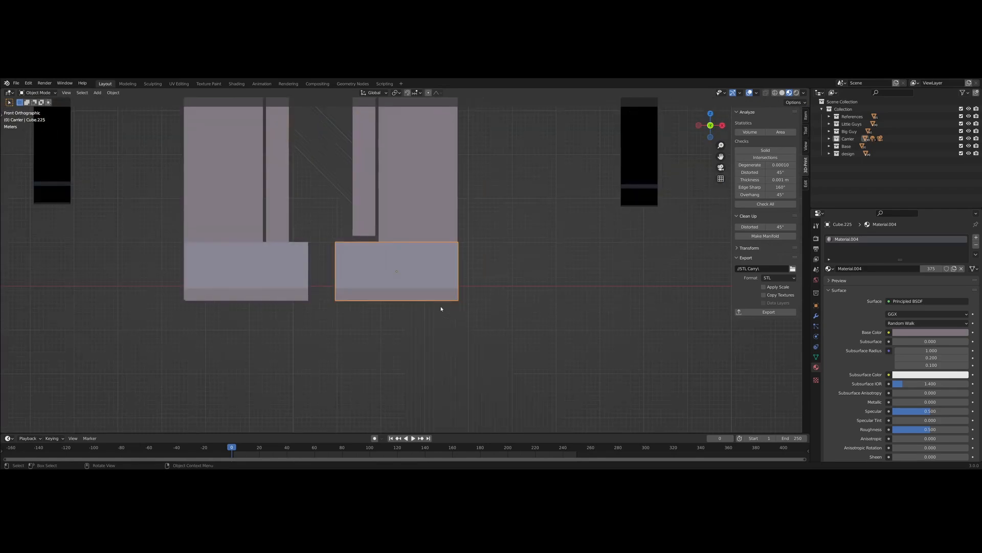
pyautogui.press('KP_4')
pyautogui.press('KP_3')
pyautogui.scroll(-2, 438, 309)
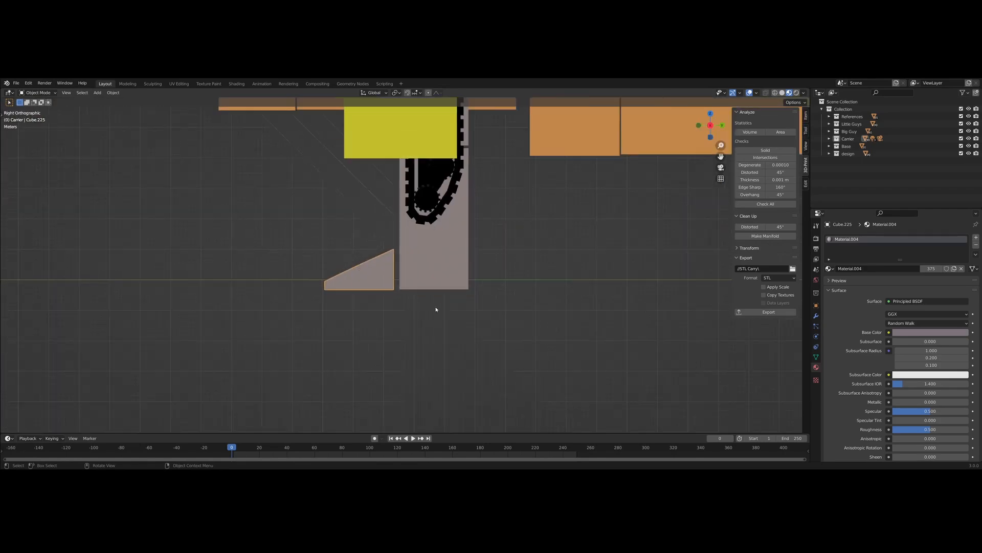
pyautogui.hotkey('shift', 'd')
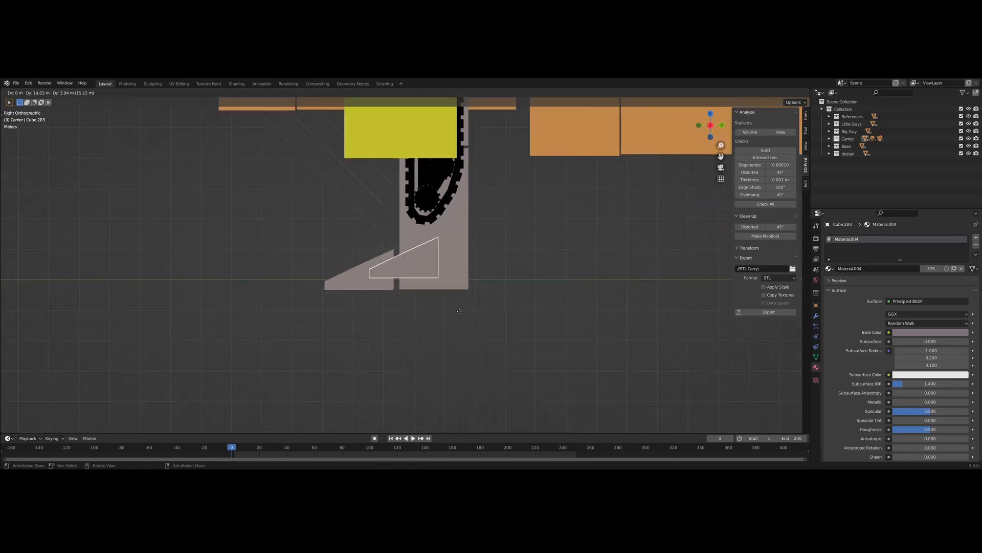
pyautogui.click(470, 316)
# - Rotate the wedge copy -90° and move it flush with the front and bottom of the lower leg block
pyautogui.press('r')
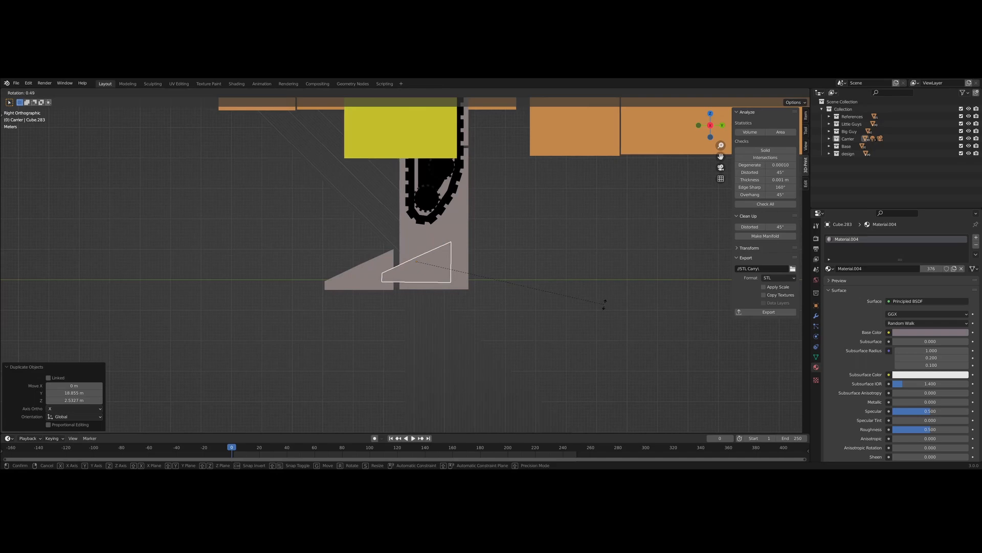
pyautogui.press('Return')
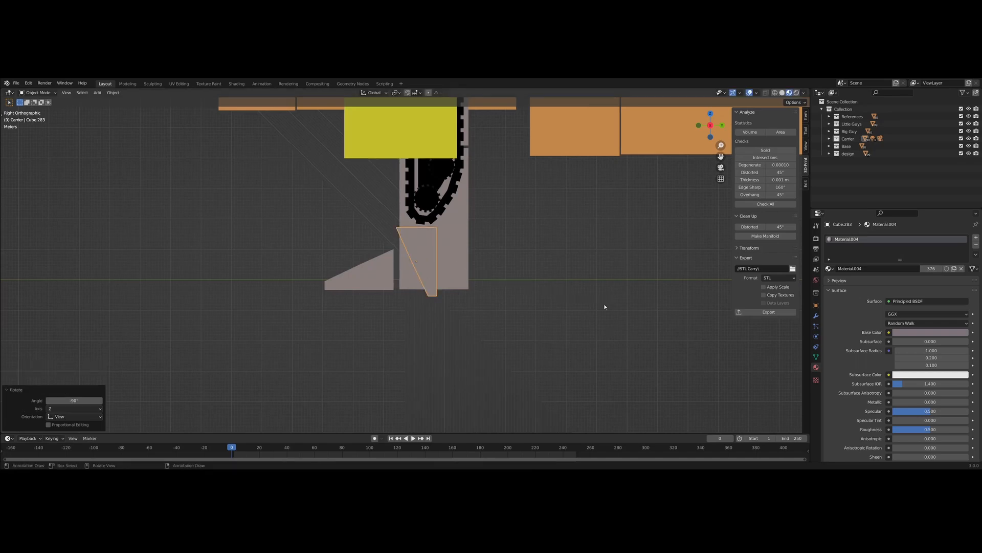
pyautogui.press('g')
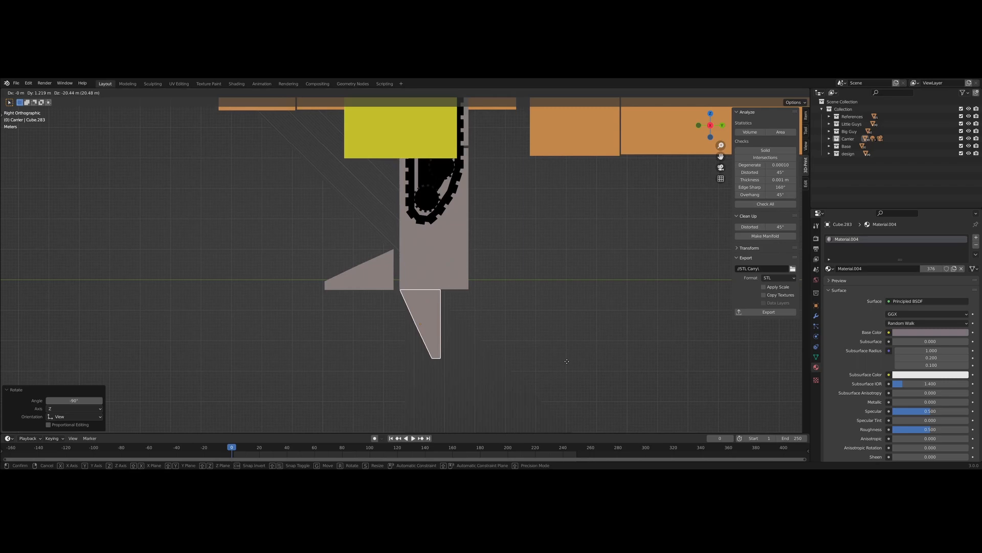
pyautogui.click(564, 362)
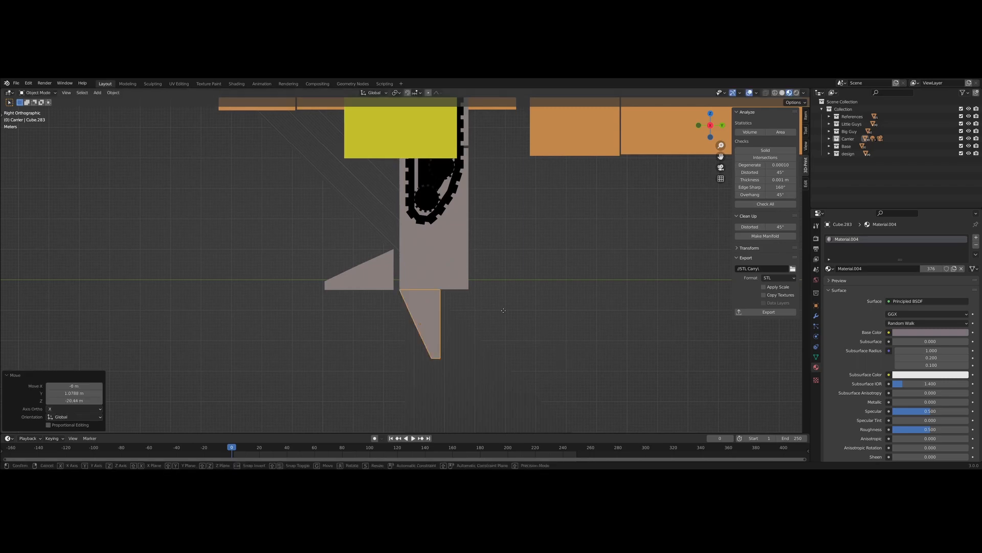
pyautogui.press('g')
pyautogui.press('z')
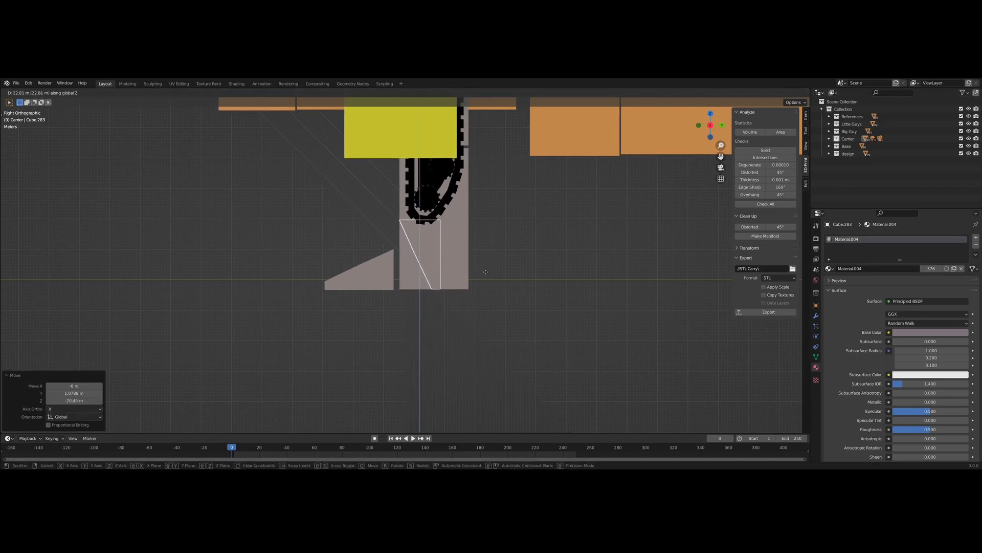
pyautogui.click(485, 274)
# - Scale the upright wedge copy uniformly by 1.039 and lower it about 0.57 m along the Z axis
pyautogui.moveTo(485, 274); pyautogui.dragTo(645, 279, button='middle')
pyautogui.moveTo(658, 266); pyautogui.dragTo(422, 287, button='middle')
pyautogui.press('KP_1')
pyautogui.press('KP_3')
pyautogui.moveTo(537, 286)
pyautogui.mouseDown(button='middle')
pyautogui.moveTo(501, 279)
pyautogui.moveTo(539, 282)
pyautogui.mouseUp(button='middle')
pyautogui.press('KP_1')
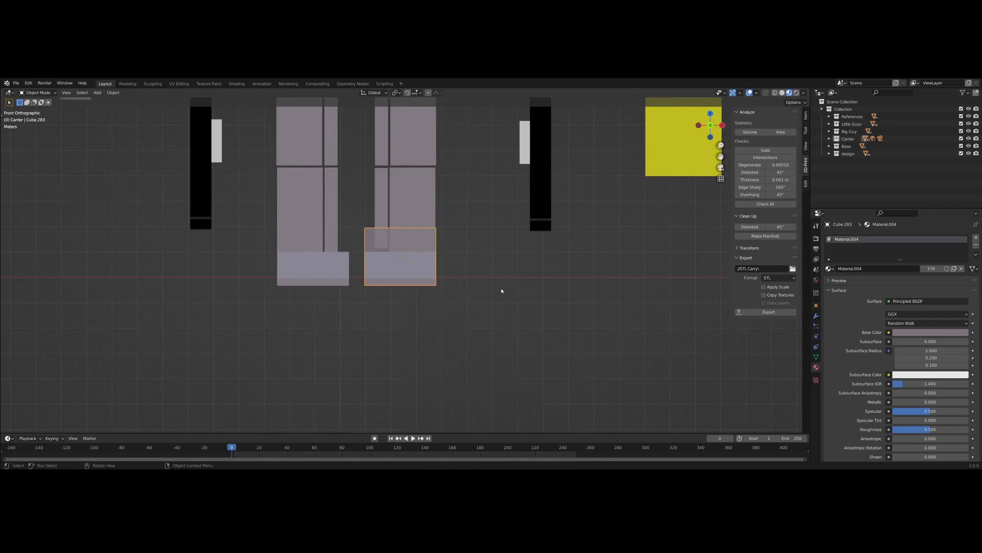
pyautogui.press('s')
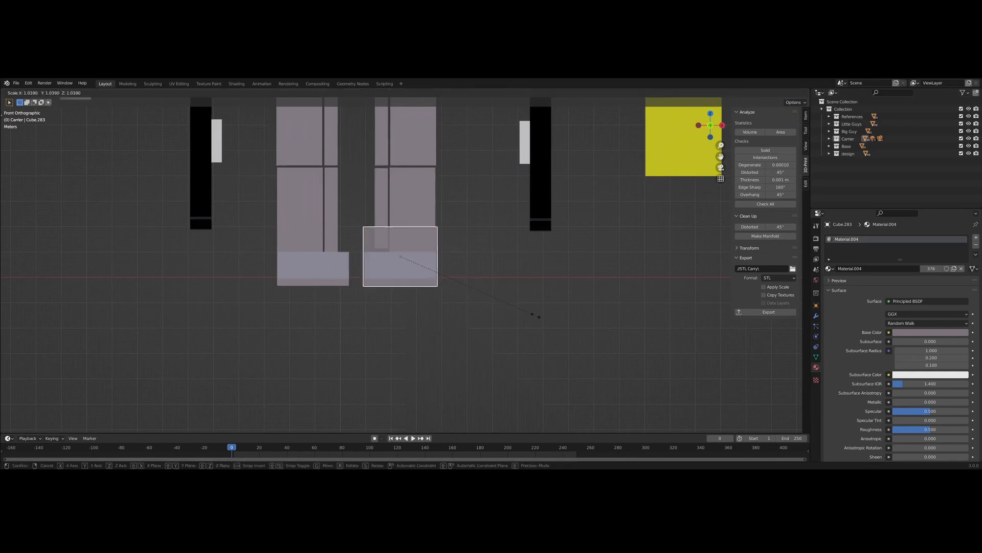
pyautogui.click(537, 316)
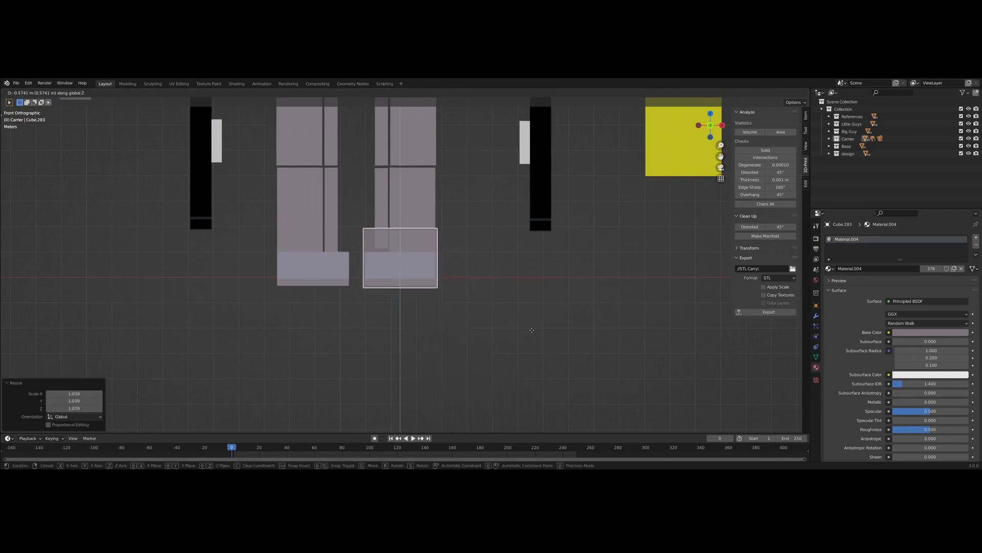
pyautogui.click(532, 331)
# - In Edit Mode, move the upright wedge's middle edge toward the leg's front along the Y axis
pyautogui.moveTo(533, 336); pyautogui.dragTo(511, 334, button='middle')
pyautogui.press('Tab')
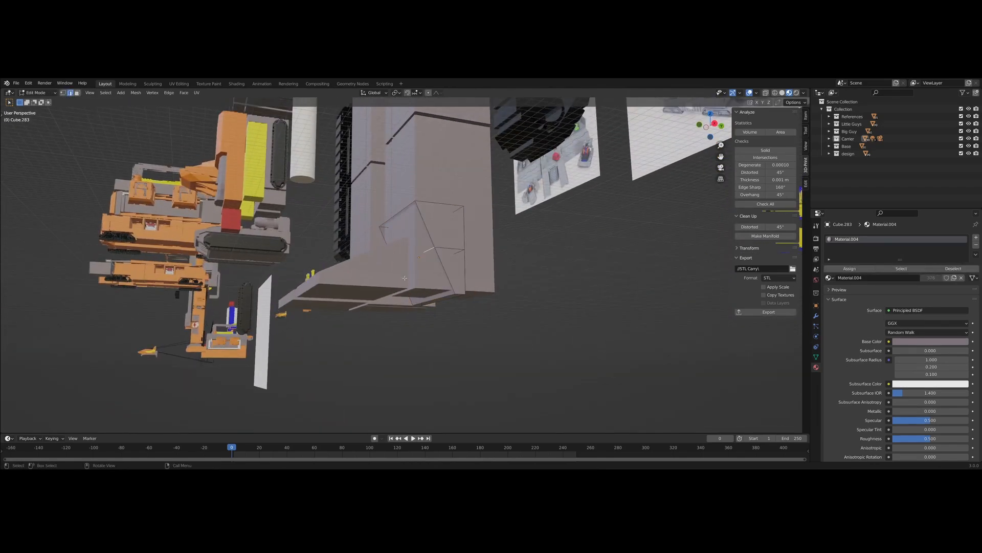
pyautogui.press('g')
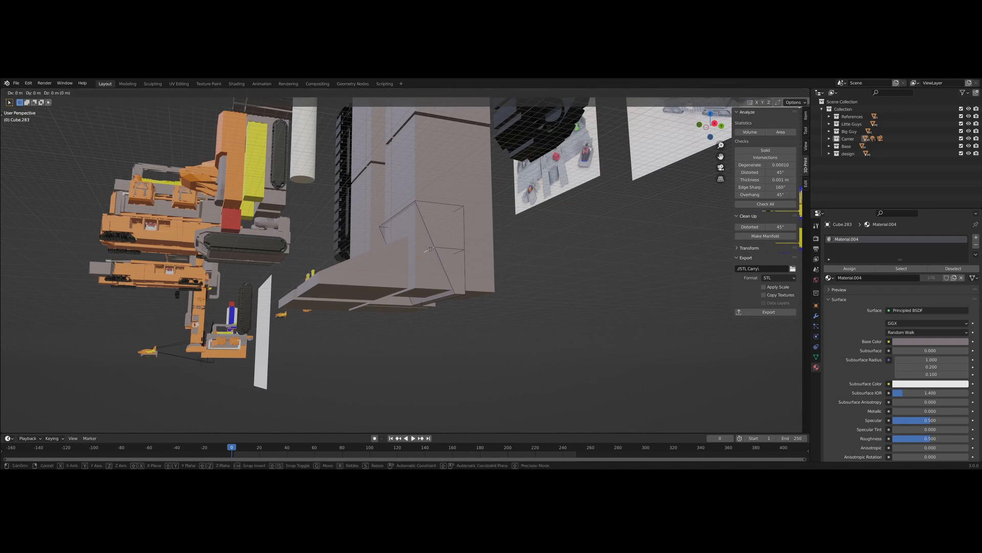
pyautogui.click(408, 242)
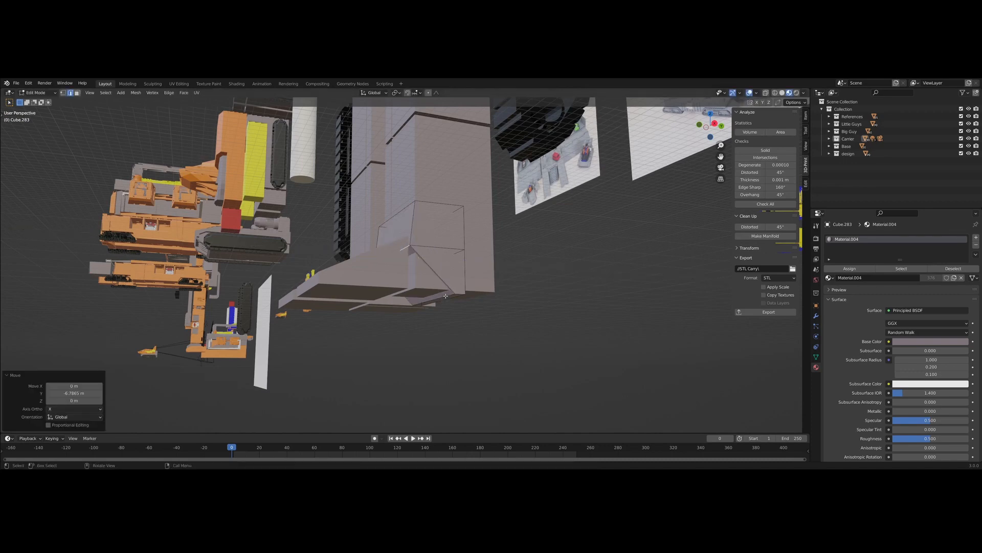
# - Move the upright wedge's bottom front edge -12.385 m along Y to the leg's front, then return to Object Mode
pyautogui.click(445, 296)
pyautogui.press('g')
pyautogui.click(406, 289)
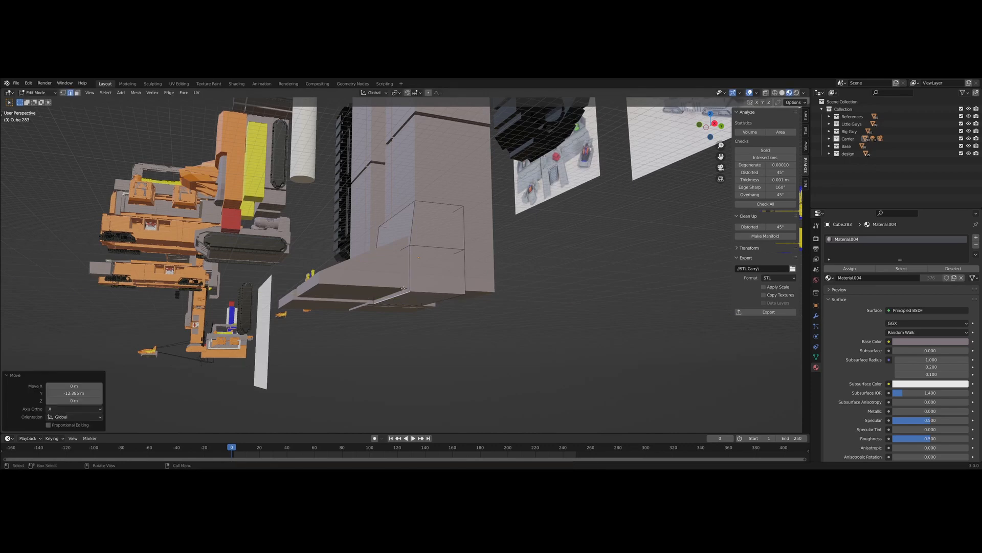
pyautogui.press('Tab')
# - Try to subtract the upright wedge from the lower leg block with the Bool Tool's Auto Boolean Difference and inspect the recess
pyautogui.moveTo(481, 357); pyautogui.dragTo(476, 333, button='middle')
pyautogui.moveTo(435, 278); pyautogui.dragTo(469, 306, button='middle')
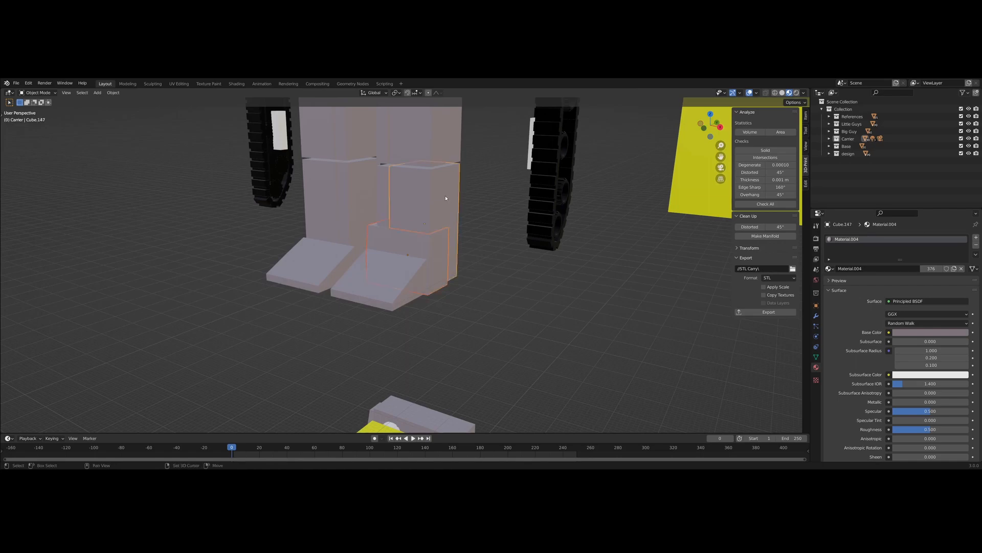
pyautogui.click(807, 182)
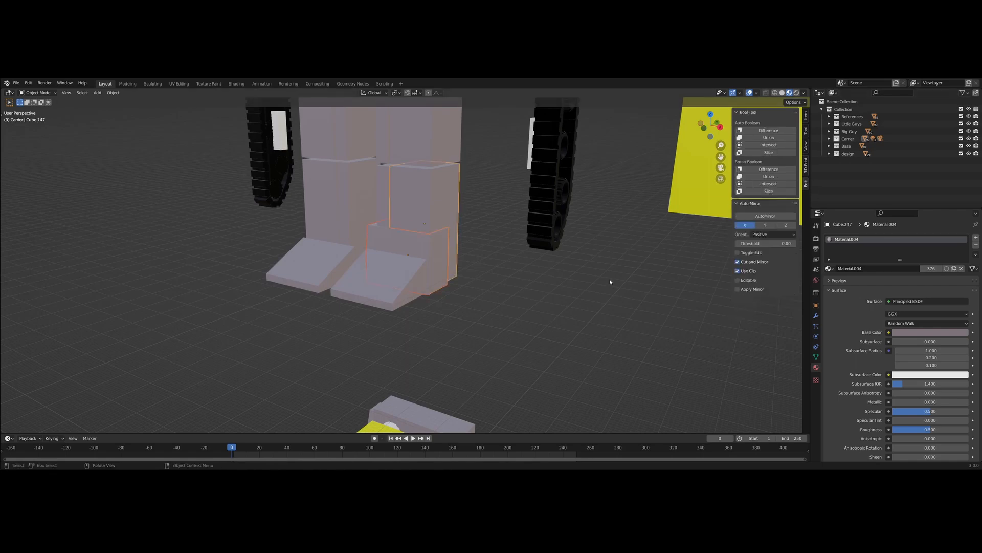
pyautogui.moveTo(442, 270); pyautogui.dragTo(474, 261, button='middle')
pyautogui.click(441, 193)
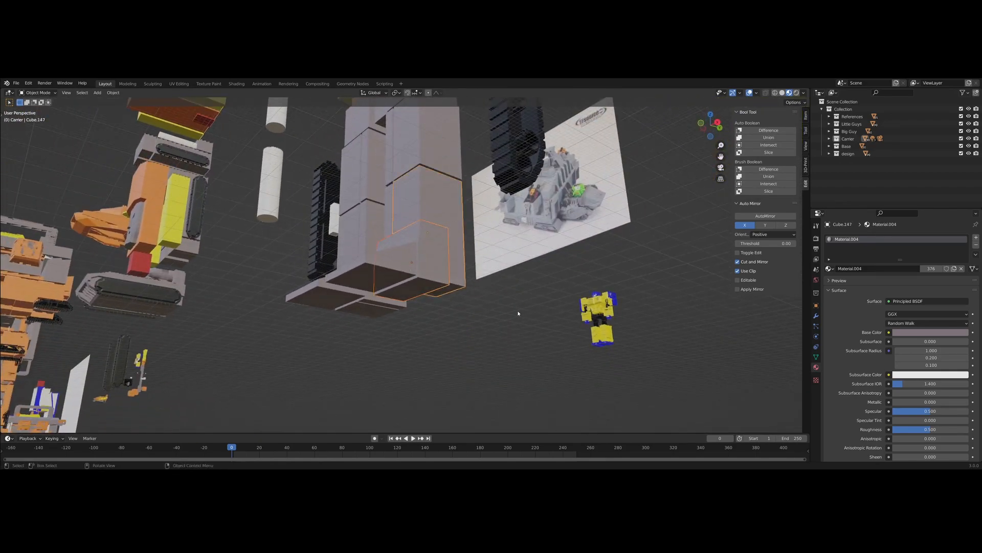
pyautogui.moveTo(517, 310); pyautogui.dragTo(515, 344, button='middle')
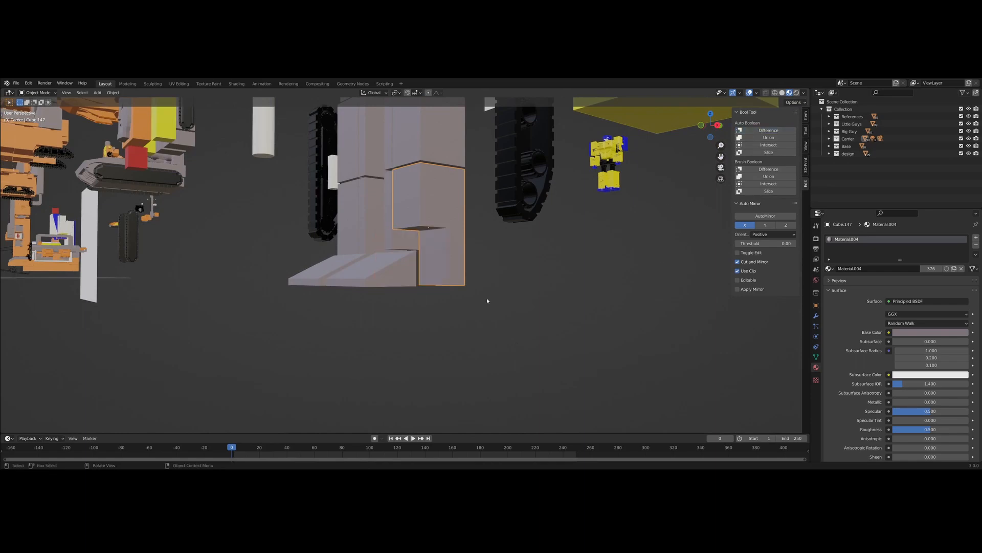
pyautogui.moveTo(487, 301); pyautogui.dragTo(500, 261, button='middle')
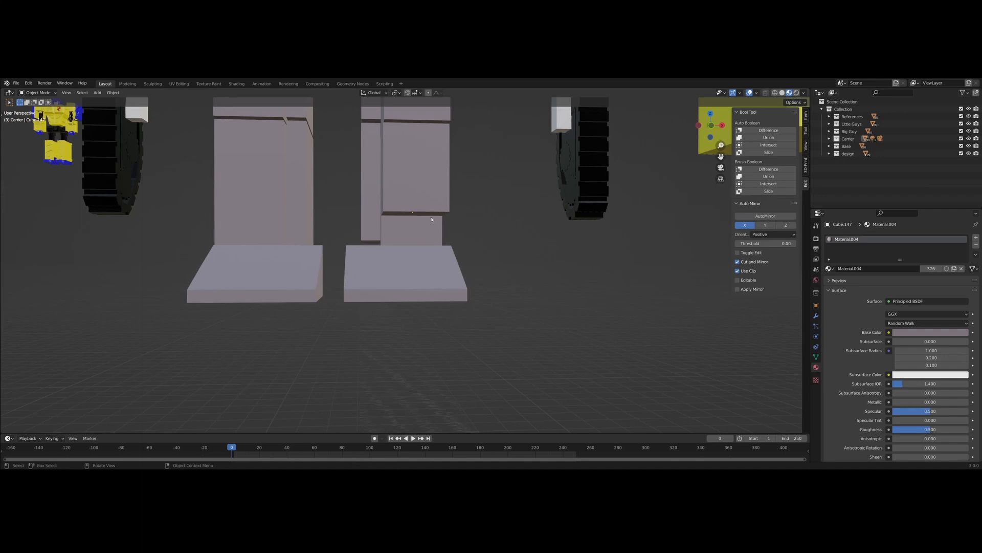
pyautogui.moveTo(432, 219); pyautogui.dragTo(385, 267, button='middle')
pyautogui.moveTo(445, 283); pyautogui.dragTo(486, 331, button='middle')
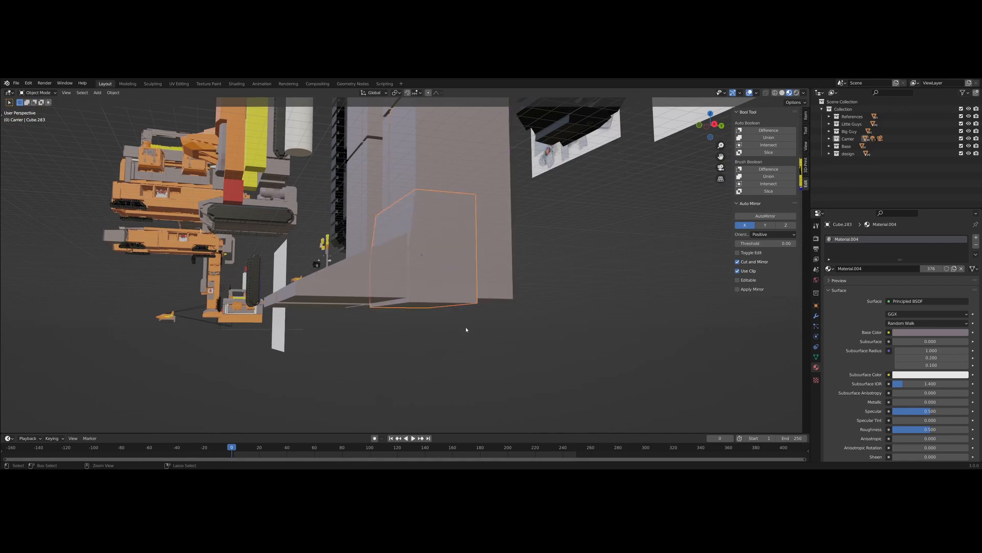
# - In front view, lower both wedge feet and the upright wedge copy together about 6.18 m along the Z axis
pyautogui.moveTo(483, 335); pyautogui.dragTo(513, 323, button='middle')
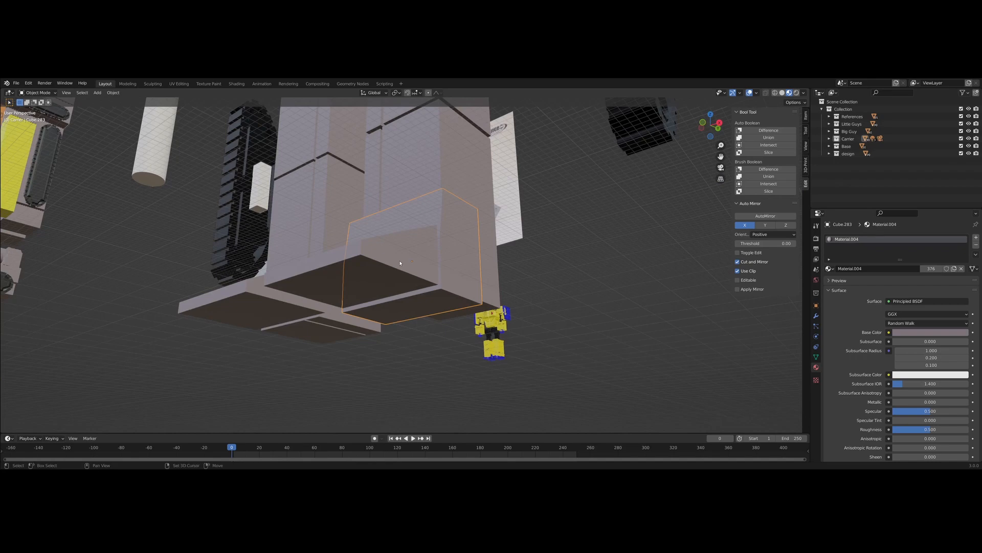
pyautogui.press('KP_1')
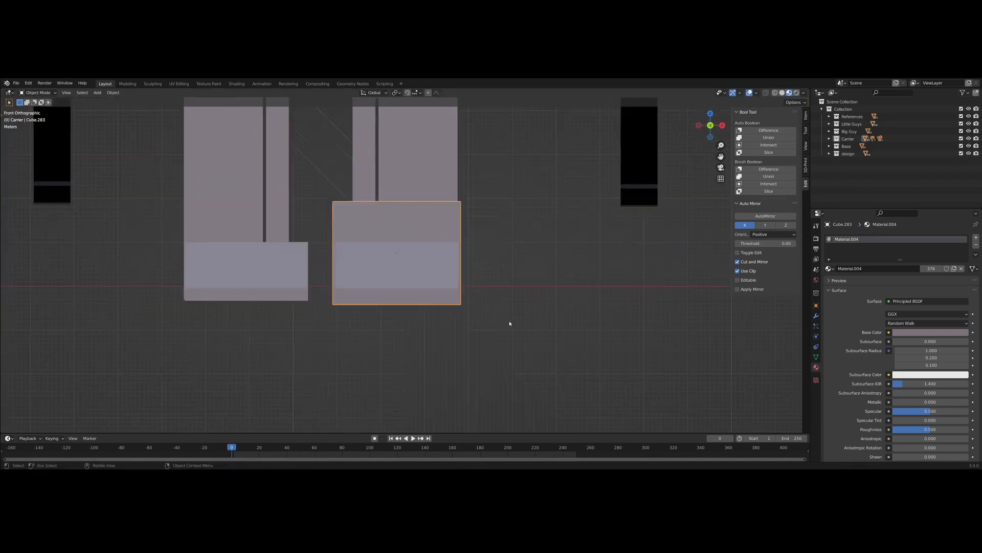
pyautogui.scroll(-3, 510, 325)
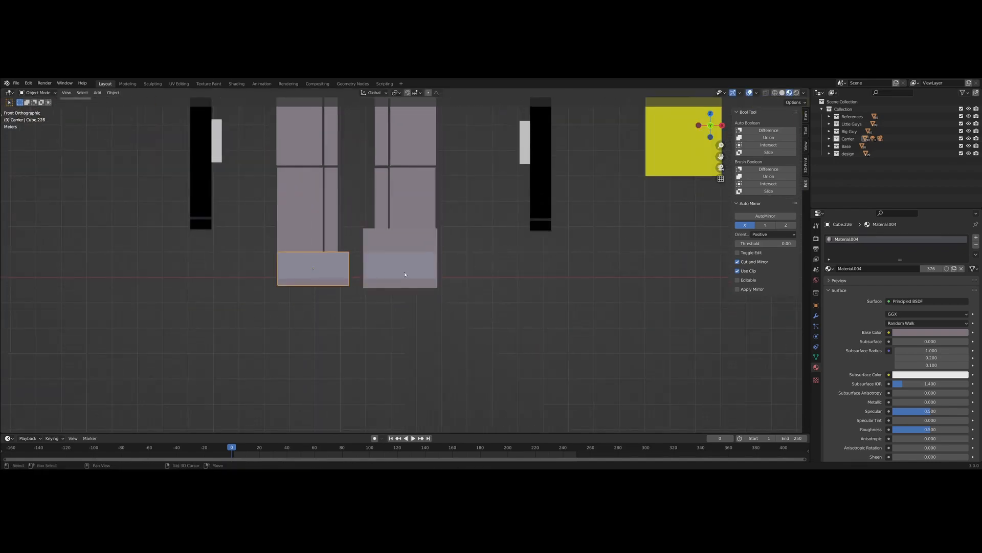
pyautogui.press('g')
pyautogui.press('z')
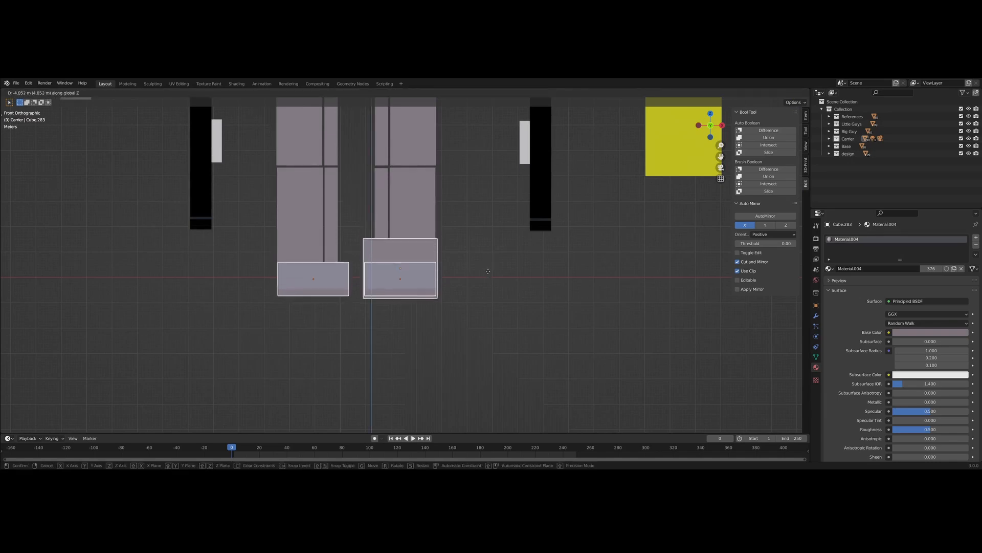
pyautogui.click(485, 299)
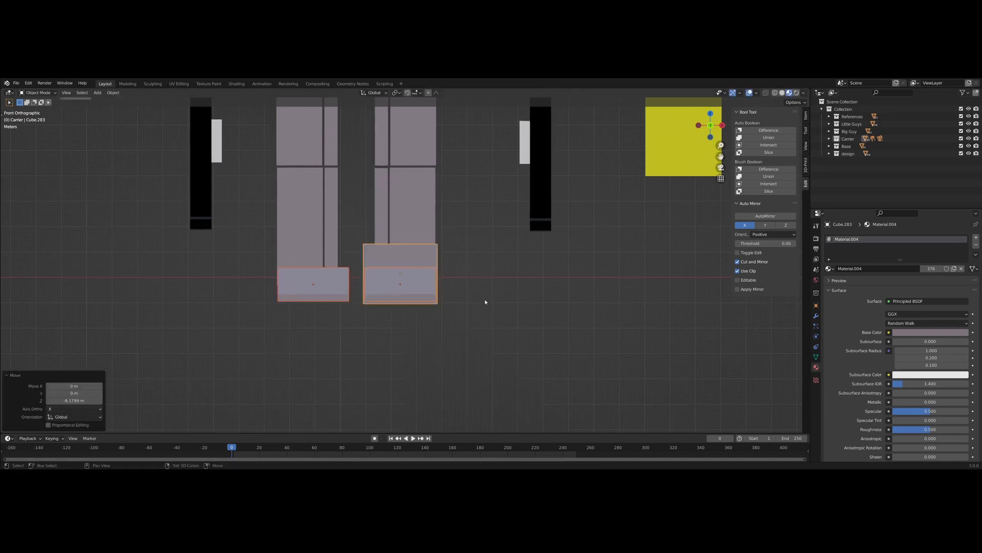
pyautogui.moveTo(484, 299); pyautogui.dragTo(511, 329, button='middle')
pyautogui.click(526, 337)
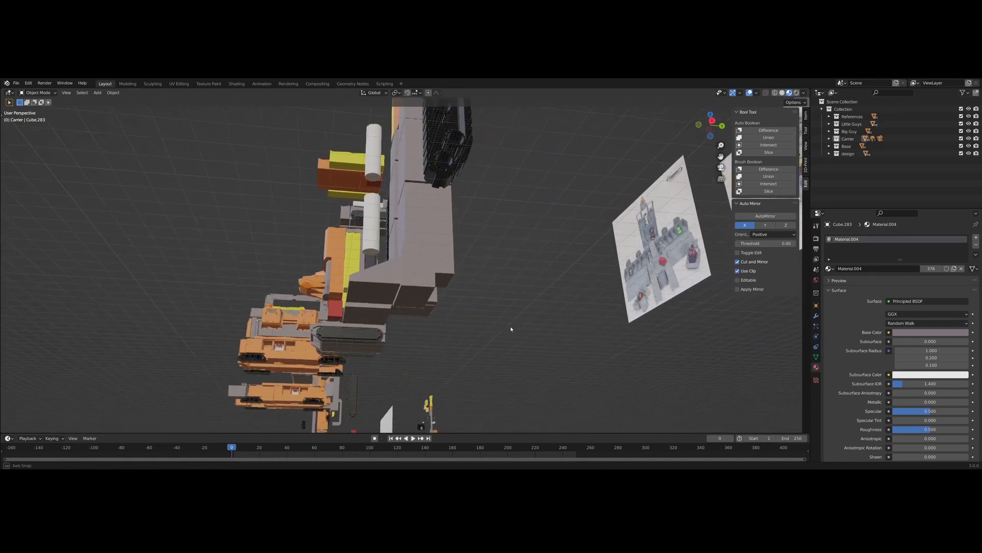
# - Inspect the upright wedge copy against the lower leg from below and the side, and delete it
pyautogui.click(422, 282)
pyautogui.scroll(4, 422, 282)
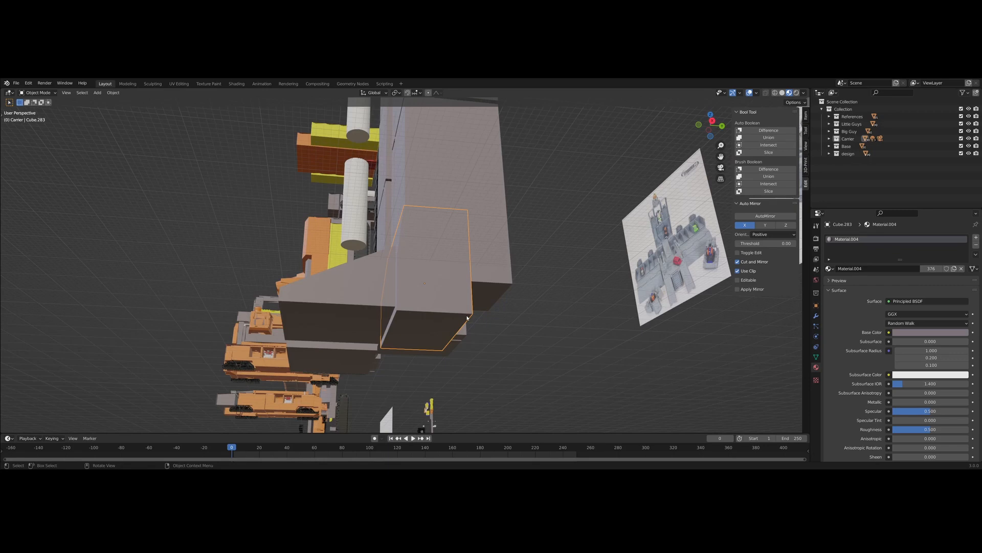
pyautogui.moveTo(501, 328)
pyautogui.mouseDown(button='middle')
pyautogui.moveTo(507, 333)
pyautogui.moveTo(491, 315)
pyautogui.mouseUp(button='middle')
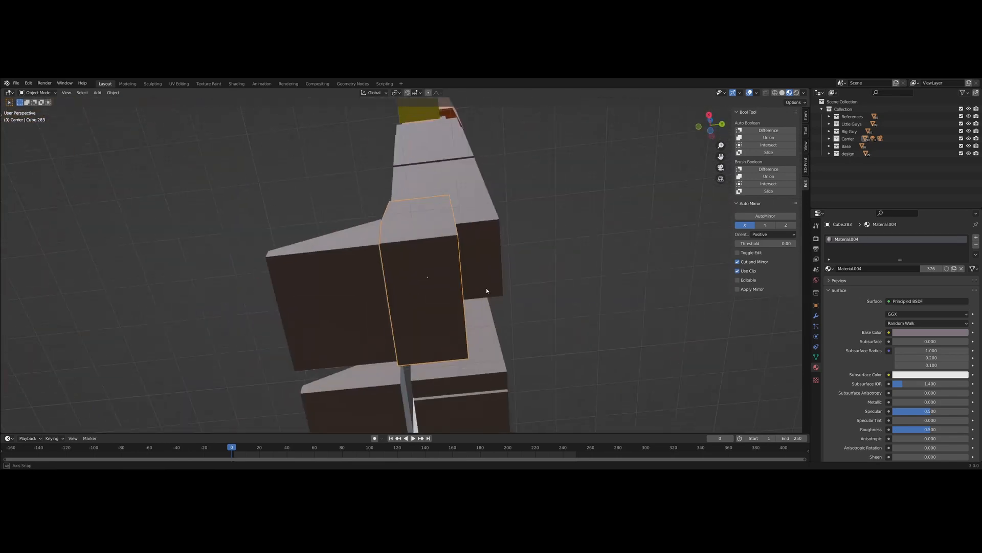
pyautogui.moveTo(487, 289); pyautogui.dragTo(576, 335, button='middle')
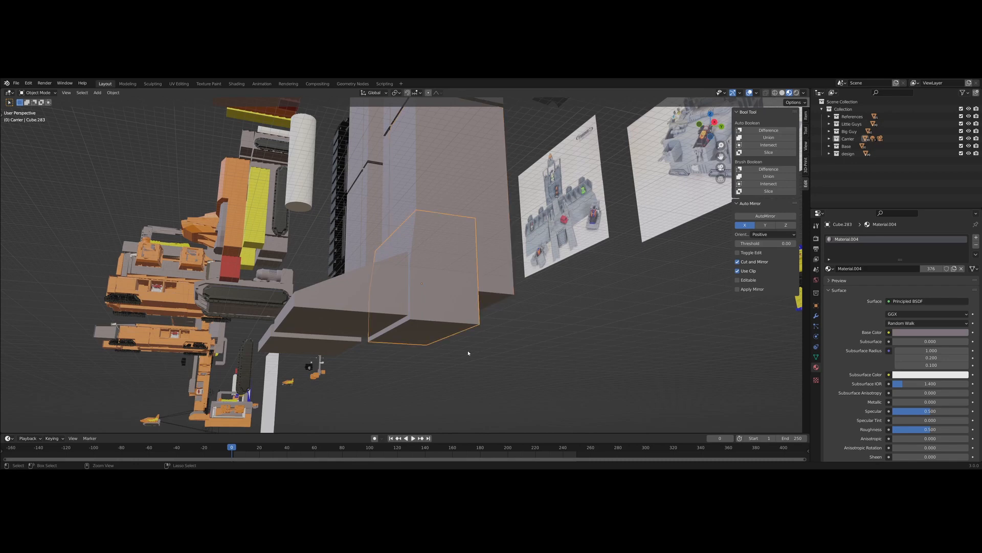
pyautogui.moveTo(468, 353); pyautogui.dragTo(533, 332, button='middle')
pyautogui.moveTo(440, 308)
pyautogui.mouseDown(button='middle')
pyautogui.moveTo(458, 345)
pyautogui.moveTo(525, 331)
pyautogui.moveTo(532, 347)
pyautogui.moveTo(478, 333)
pyautogui.moveTo(500, 333)
pyautogui.moveTo(477, 325)
pyautogui.moveTo(506, 309)
pyautogui.moveTo(480, 320)
pyautogui.moveTo(503, 295)
pyautogui.moveTo(465, 302)
pyautogui.moveTo(450, 321)
pyautogui.mouseUp(button='middle')
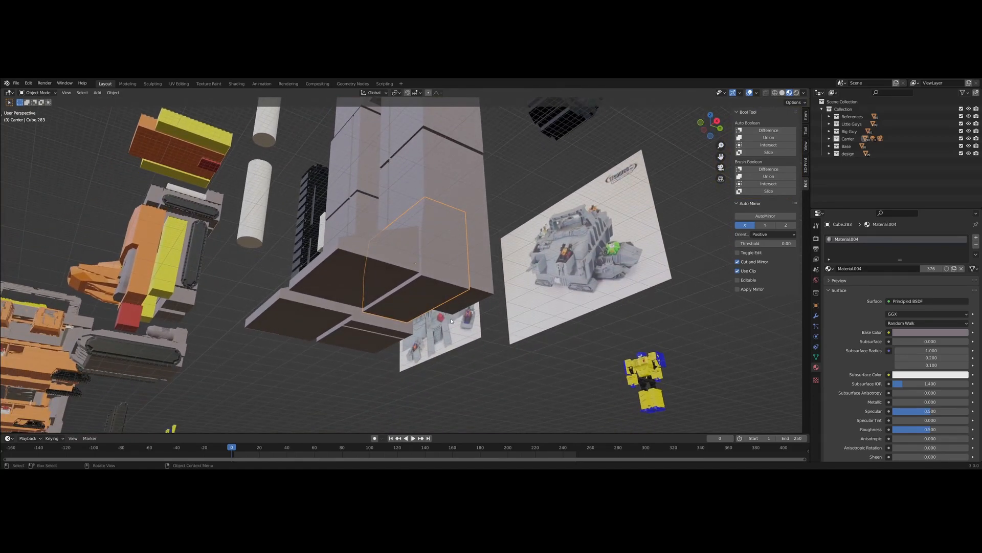
pyautogui.moveTo(463, 333); pyautogui.dragTo(470, 353, button='middle')
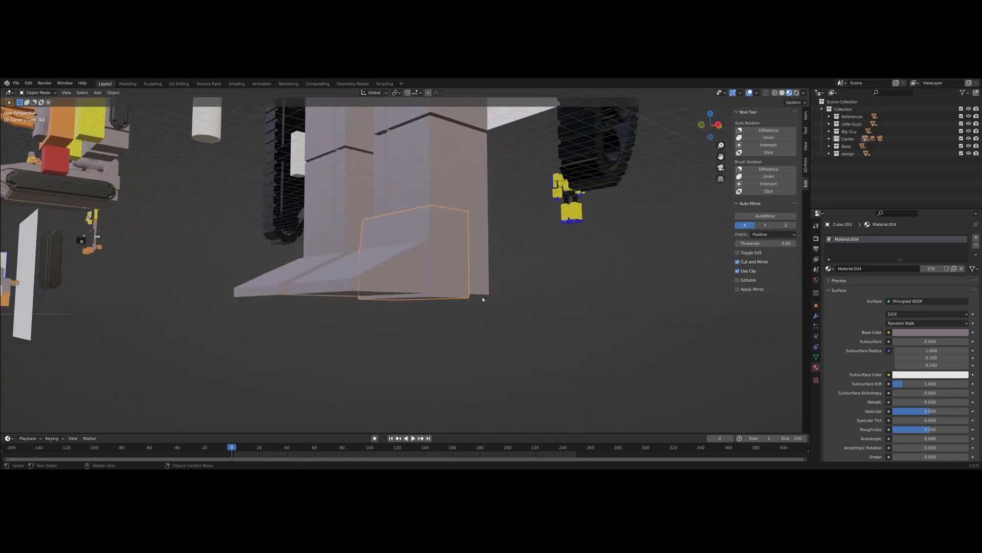
pyautogui.moveTo(482, 299); pyautogui.dragTo(445, 323, button='middle')
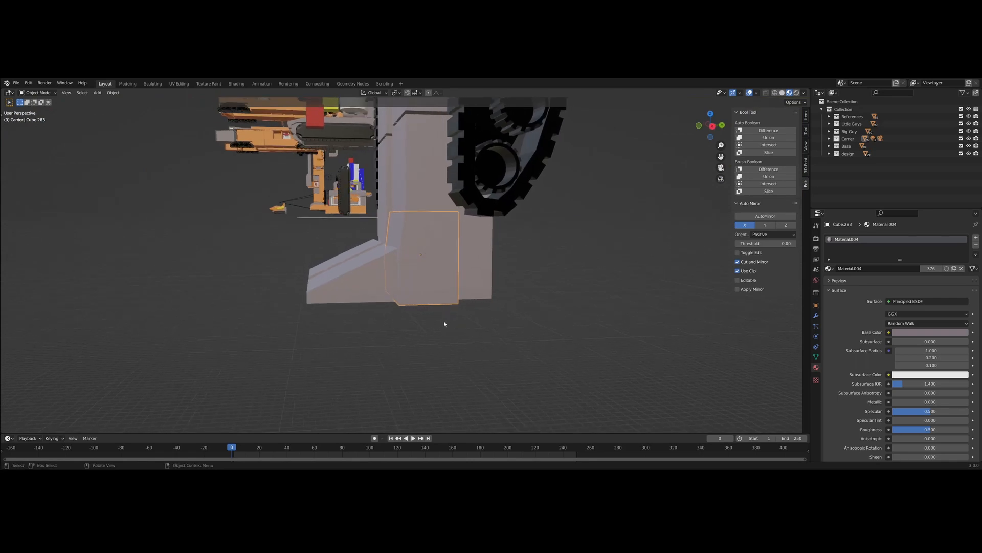
pyautogui.moveTo(389, 283); pyautogui.dragTo(595, 349, button='middle')
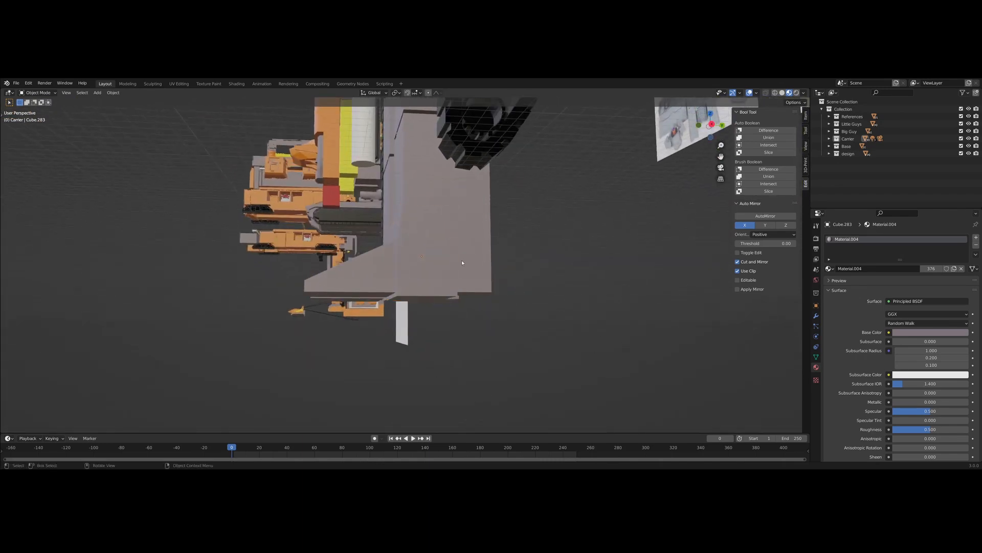
pyautogui.press('Delete')
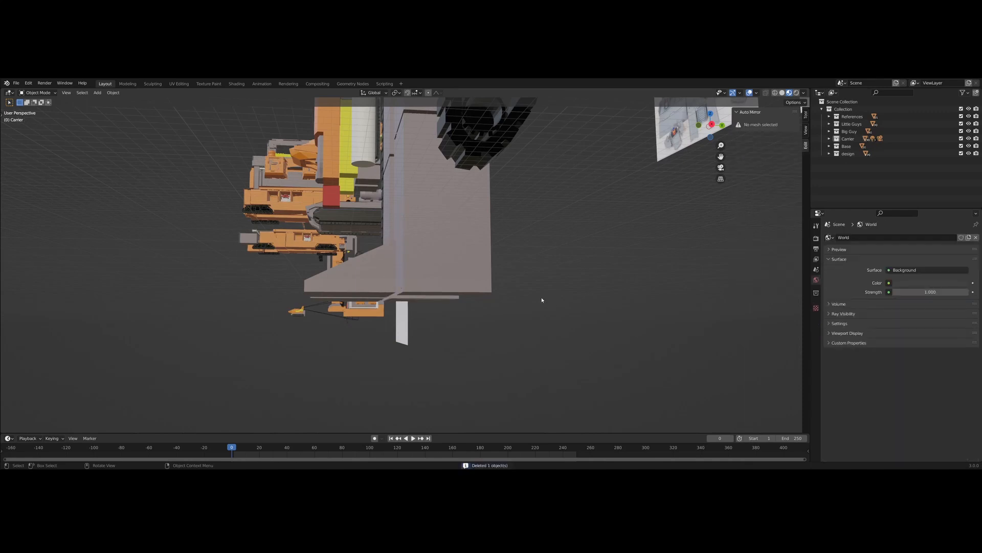
# - Shorten the +X leg's wedge foot by scaling it 0.601 along Y and move it 6.2405 m along Y against the leg
pyautogui.moveTo(542, 298); pyautogui.dragTo(464, 288, button='middle')
pyautogui.click(364, 301)
pyautogui.press('s')
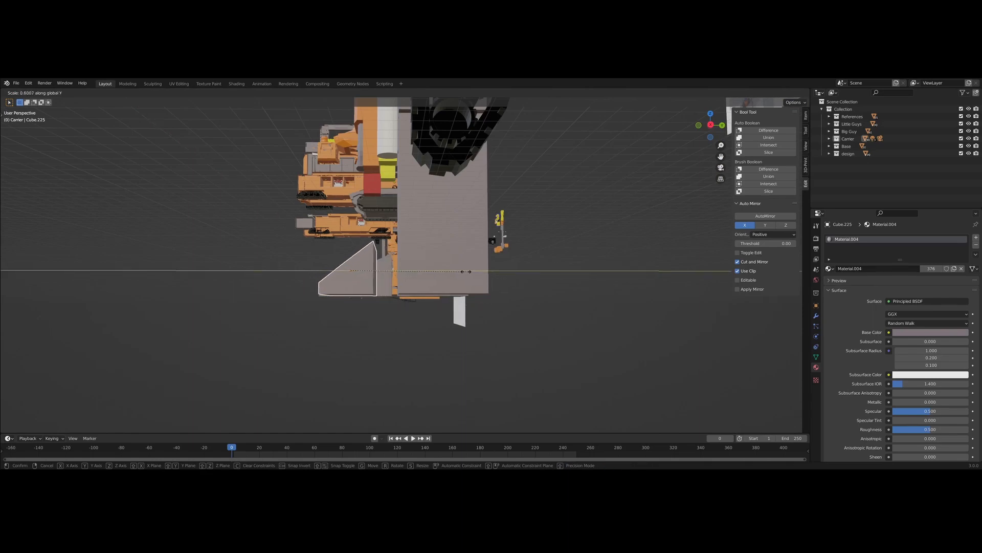
pyautogui.click(467, 271)
pyautogui.moveTo(466, 272); pyautogui.dragTo(421, 334, button='middle')
pyautogui.press('g')
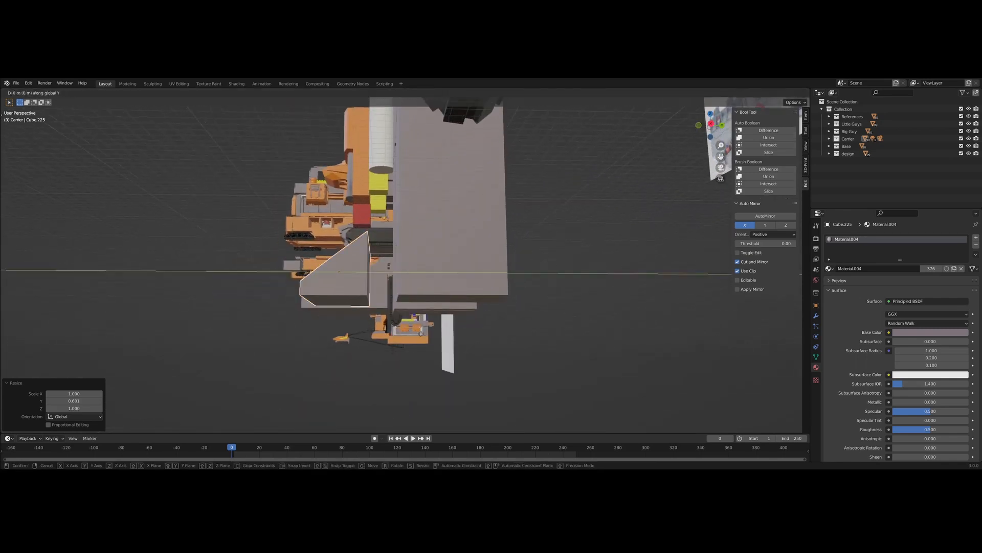
pyautogui.click(520, 344)
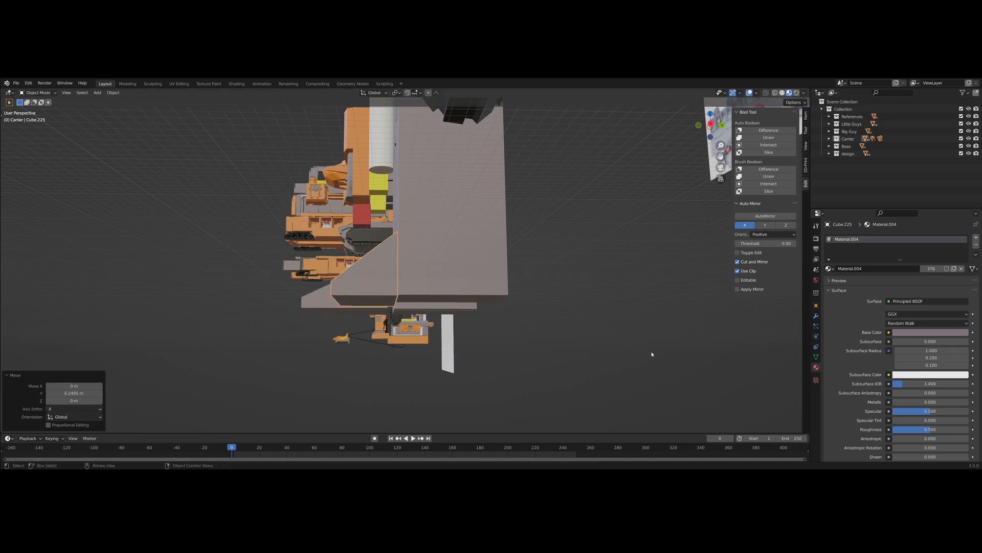
# - Nudge the shortened foot about 0.07 m along Y and 0.12 m along Z, and duplicate it 13.221 m along Y into the leg
pyautogui.moveTo(651, 353); pyautogui.dragTo(440, 303, button='middle')
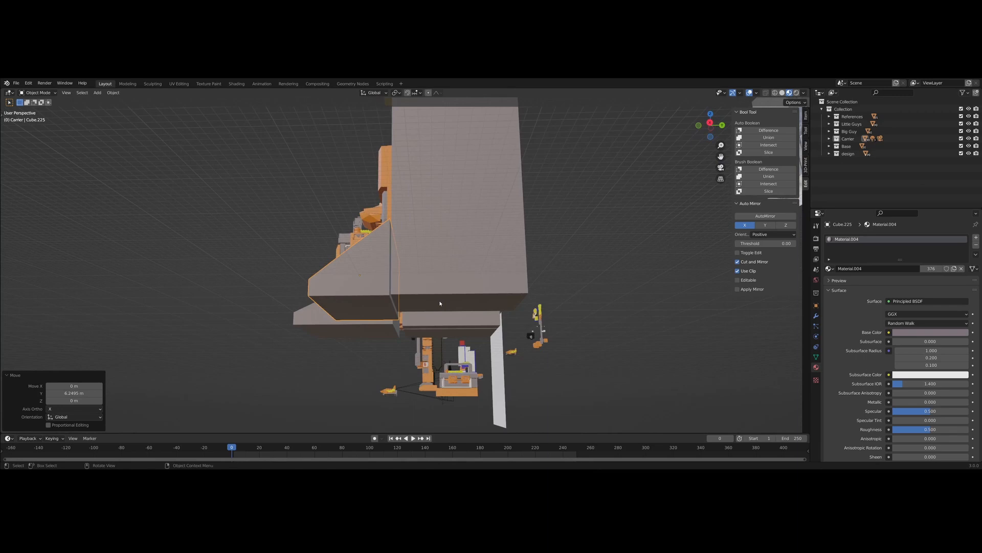
pyautogui.press('KP_3')
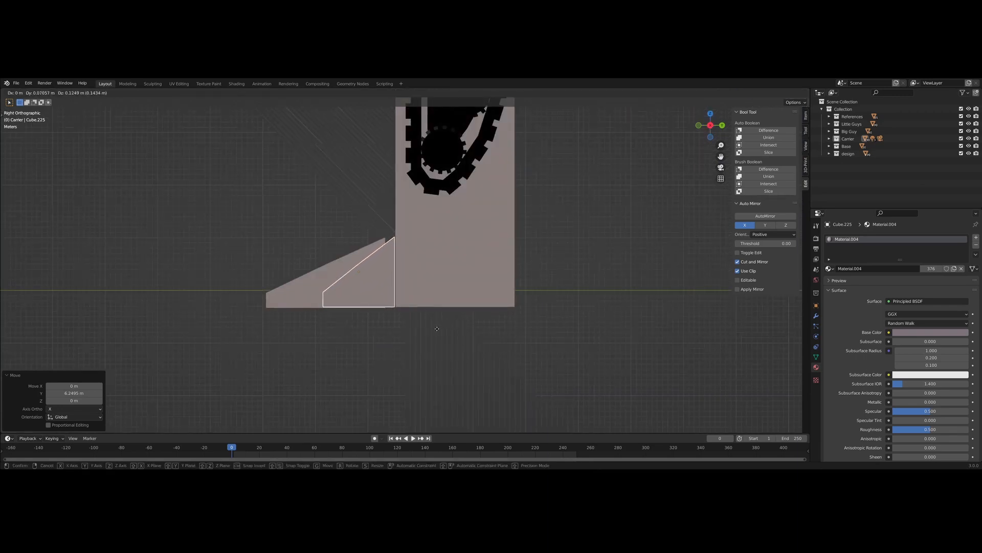
pyautogui.scroll(2, 424, 340)
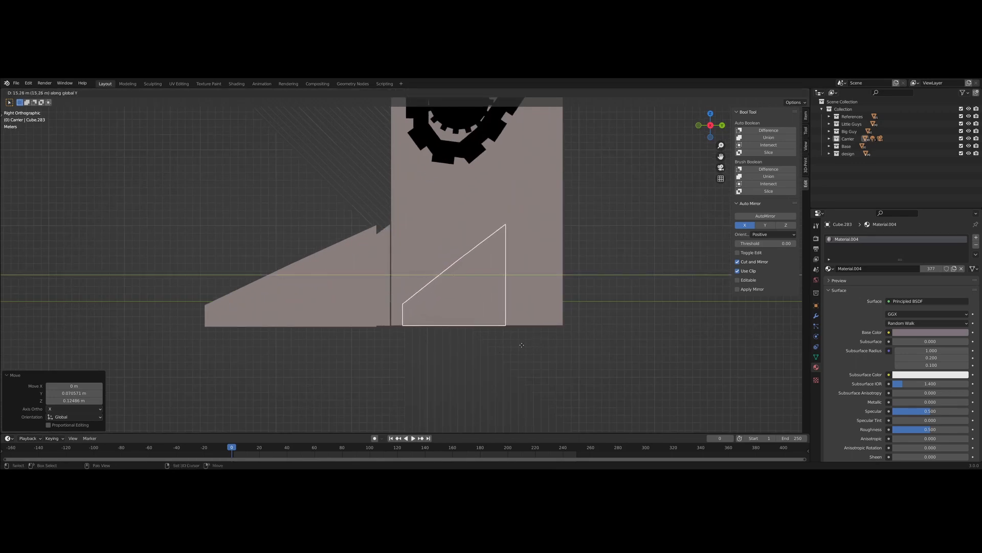
pyautogui.click(368, 341)
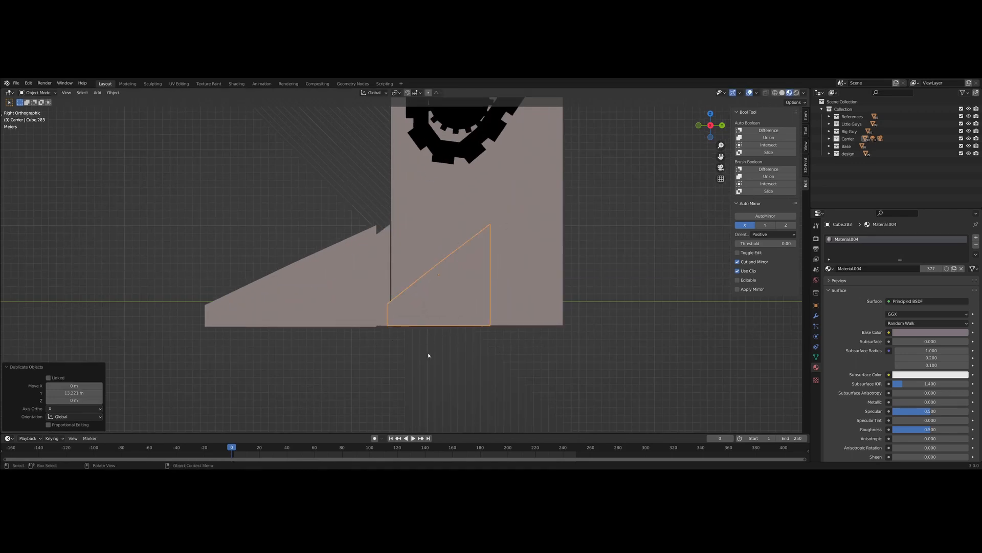
# - Rotate the shortened foot's copy -90° in side view so it stands upright inside the lower leg
pyautogui.moveTo(428, 354)
pyautogui.mouseDown(button='middle')
pyautogui.moveTo(436, 369)
pyautogui.moveTo(425, 362)
pyautogui.mouseUp(button='middle')
pyautogui.press('Tab')
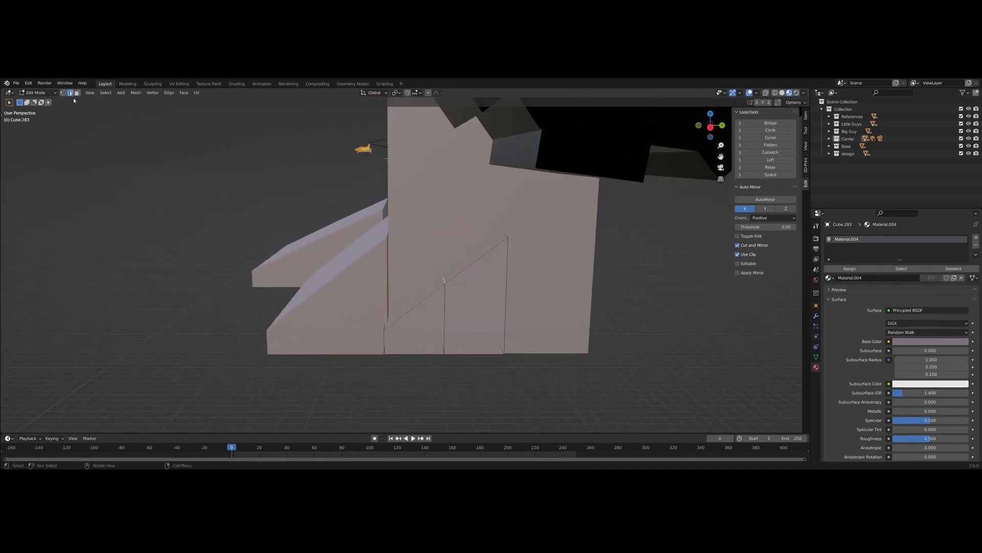
pyautogui.press('Tab')
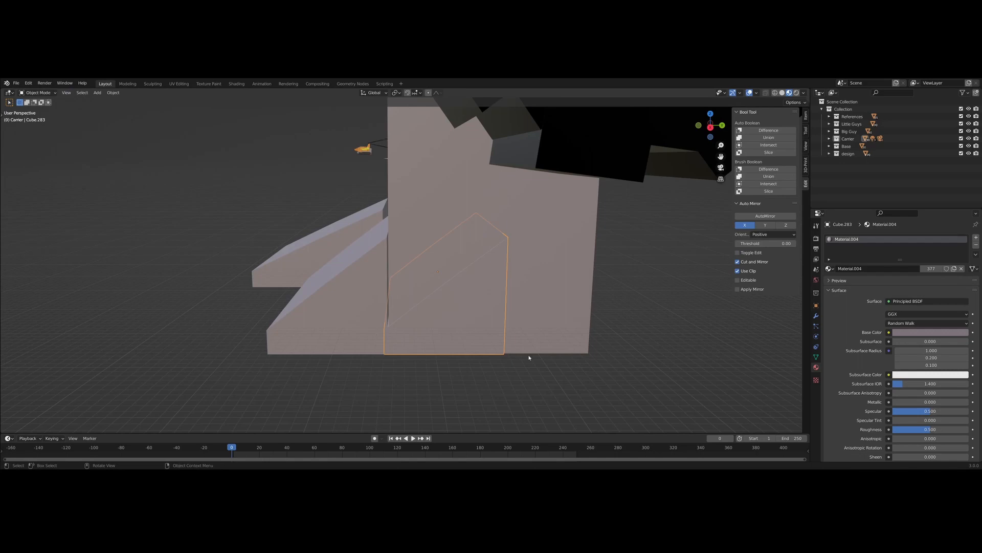
pyautogui.press('KP_3')
pyautogui.press('r')
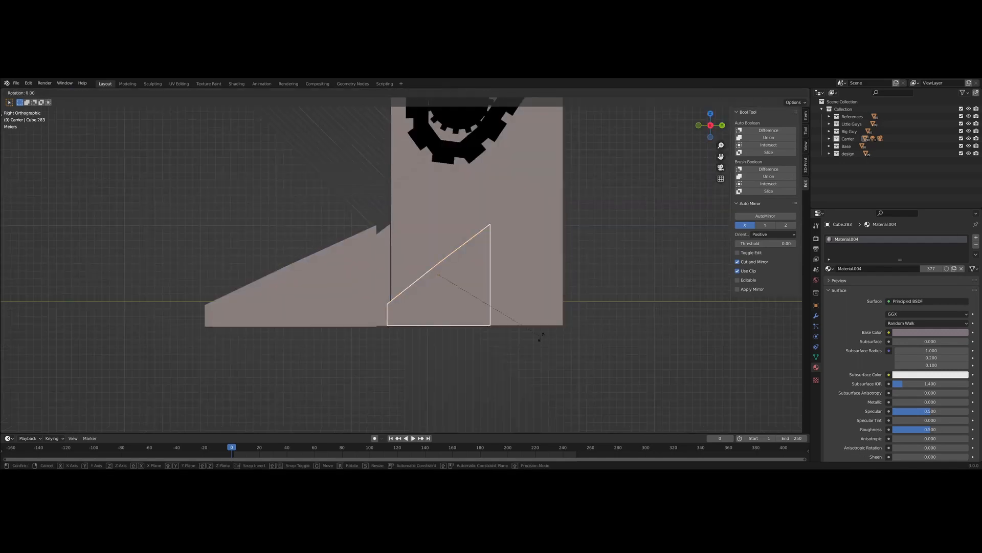
pyautogui.press('Return')
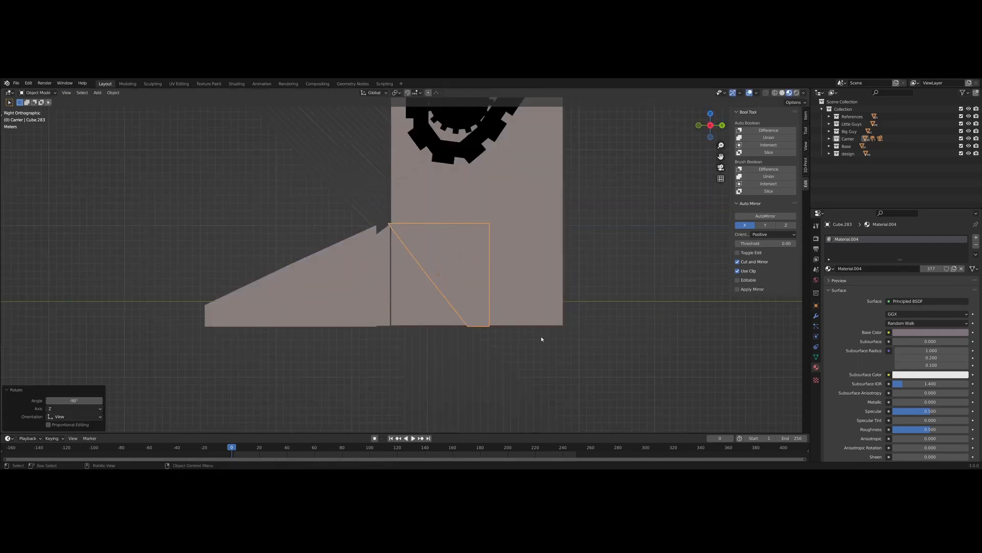
# - In Edit Mode, move the rotated copy's middle sloped edge about 6.1 m along negative Y toward the leg's front
pyautogui.moveTo(528, 318); pyautogui.dragTo(505, 355, button='middle')
pyautogui.press('Tab')
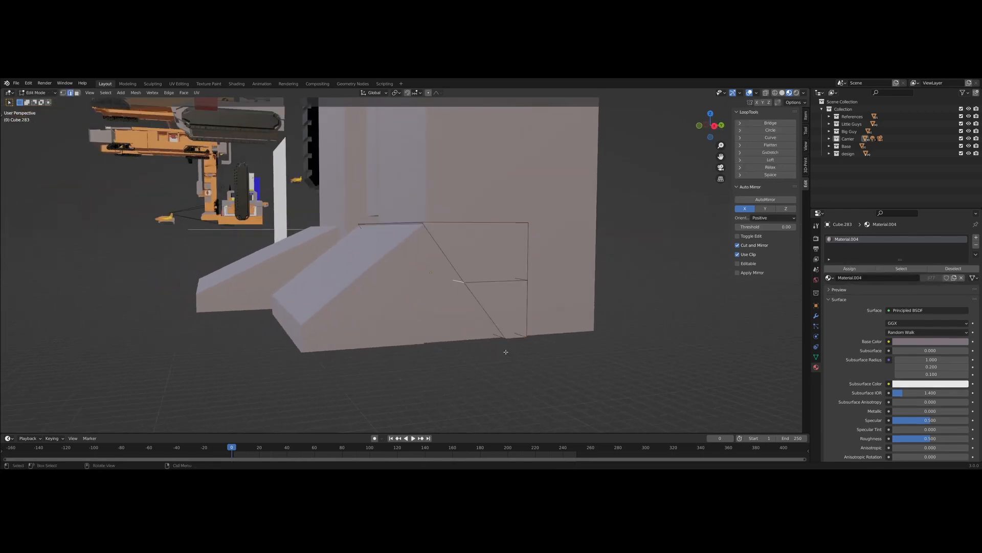
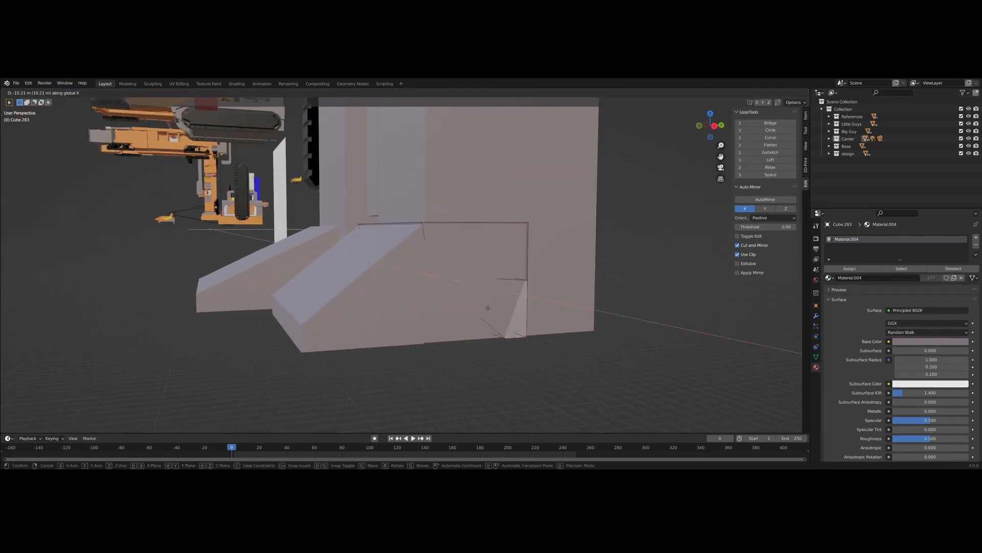
pyautogui.click(471, 305)
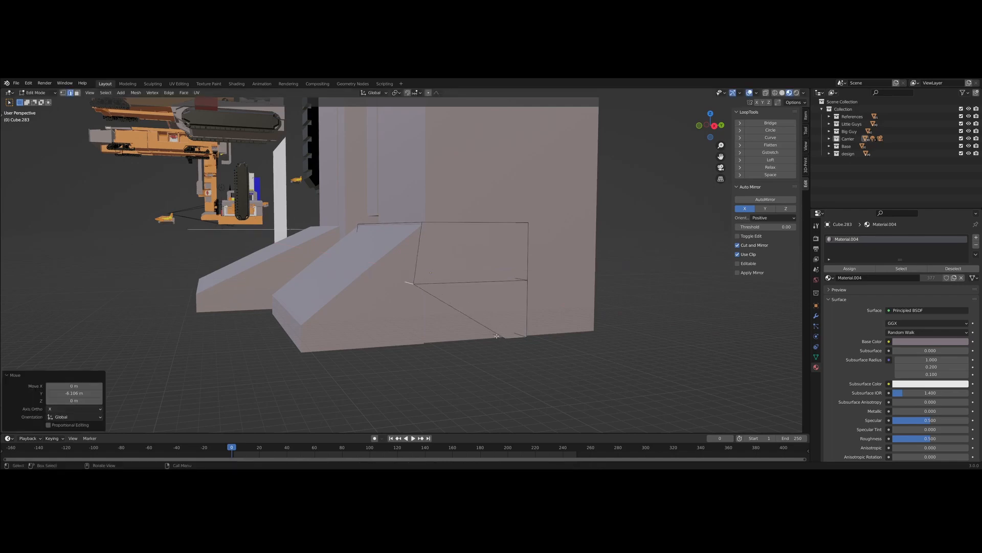
# - Move the upright copy's bottom edge about 11.8 m along negative Y to square off its lower front, and leave Edit Mode
pyautogui.press('g')
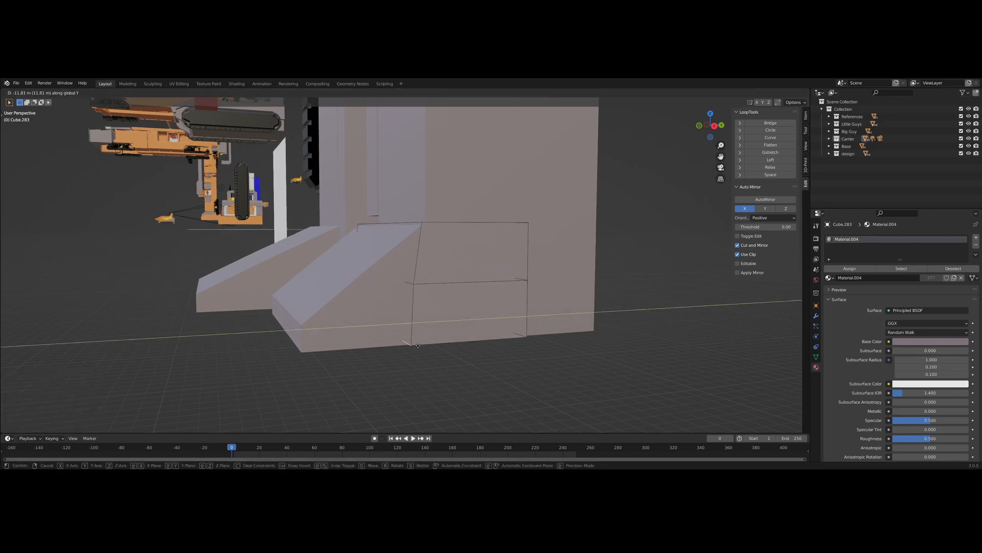
pyautogui.click(547, 403)
pyautogui.press('Tab')
# - Scale the reshaped foot copy uniformly by 1.020 and move it -0.24127 m along Z to make an oversized cutter
pyautogui.press('KP_1')
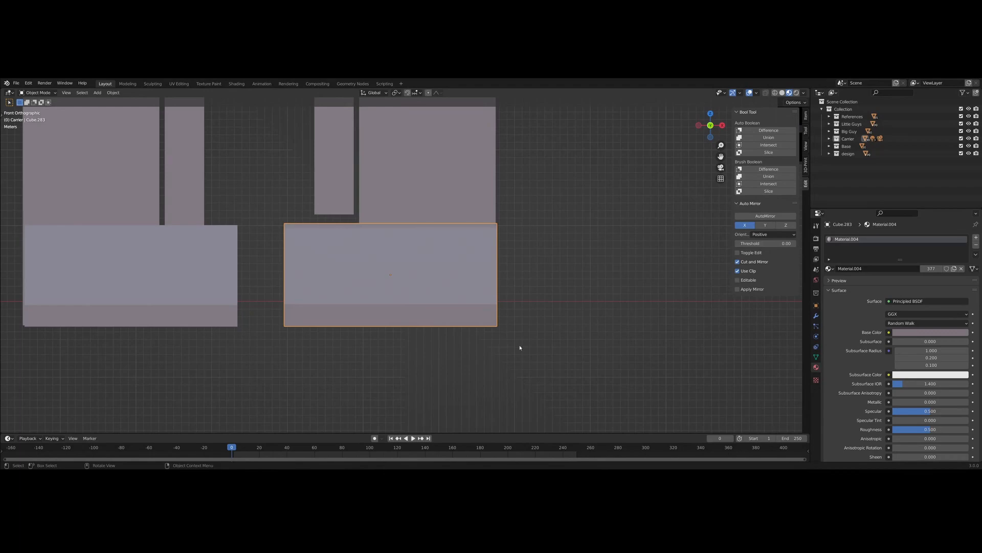
pyautogui.moveTo(336, 234); pyautogui.dragTo(495, 257, button='middle')
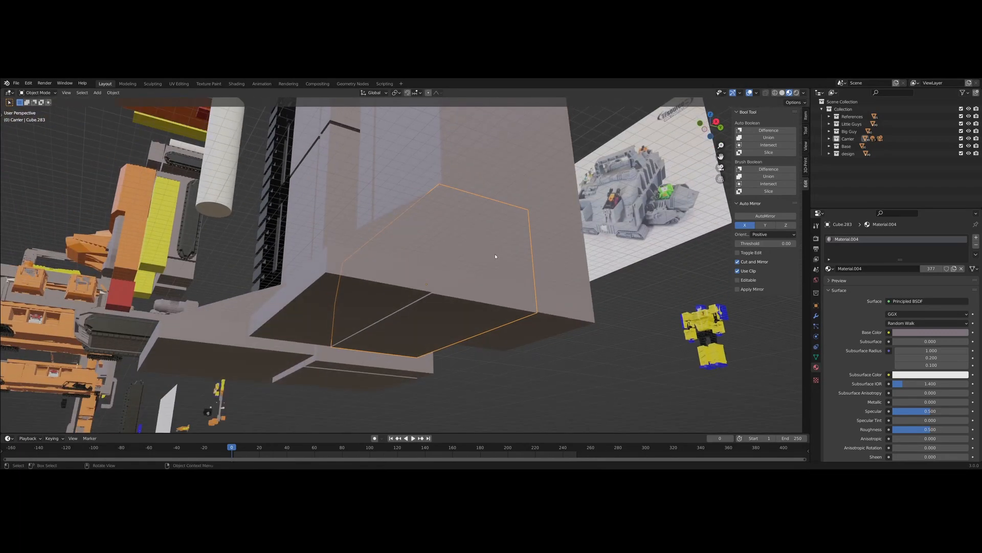
pyautogui.press('KP_1')
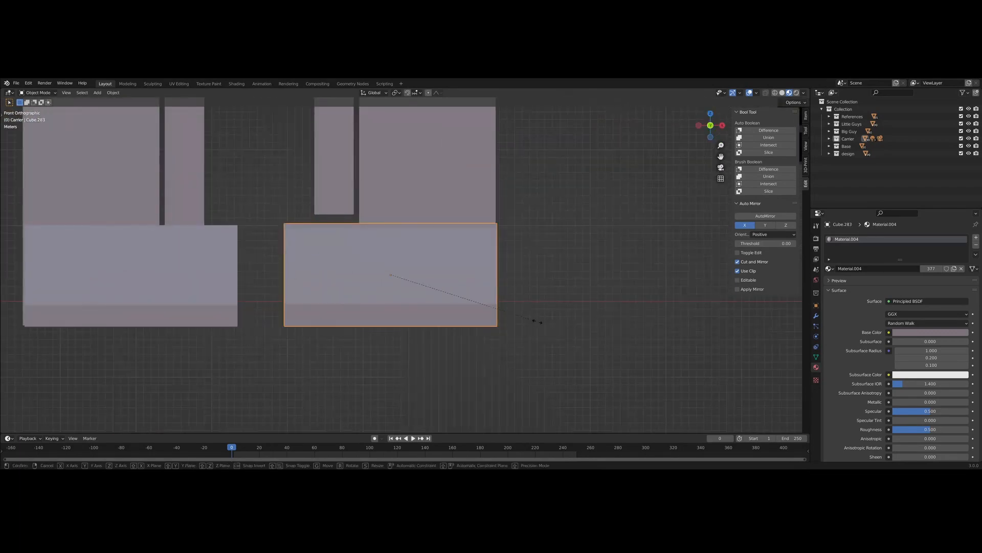
pyautogui.click(566, 340)
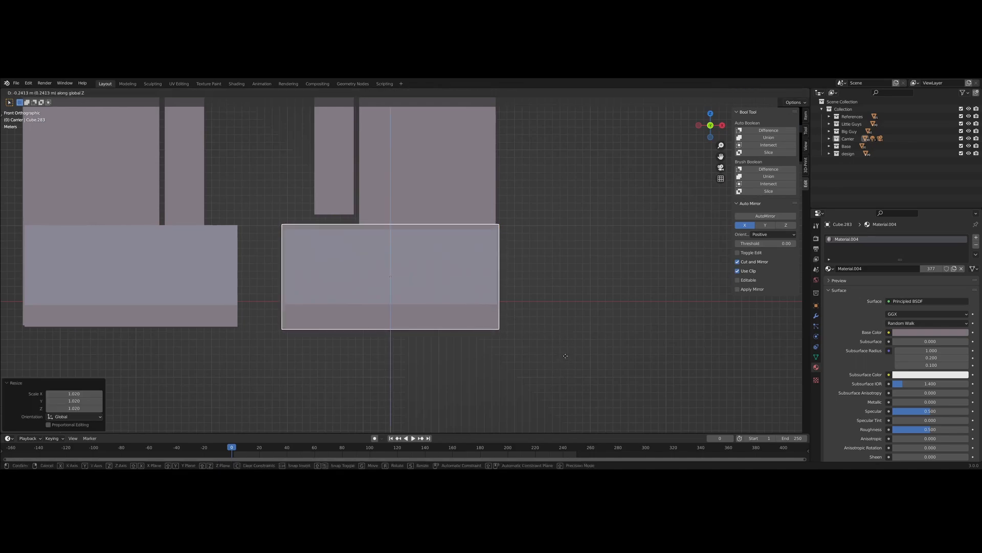
pyautogui.click(566, 355)
# - Cut the oversized foot copy out of the +X leg's lower block with an Auto Boolean Difference
pyautogui.moveTo(565, 356)
pyautogui.mouseDown(button='middle')
pyautogui.moveTo(537, 324)
pyautogui.moveTo(558, 367)
pyautogui.moveTo(548, 350)
pyautogui.mouseUp(button='middle')
pyautogui.scroll(-2, 548, 349)
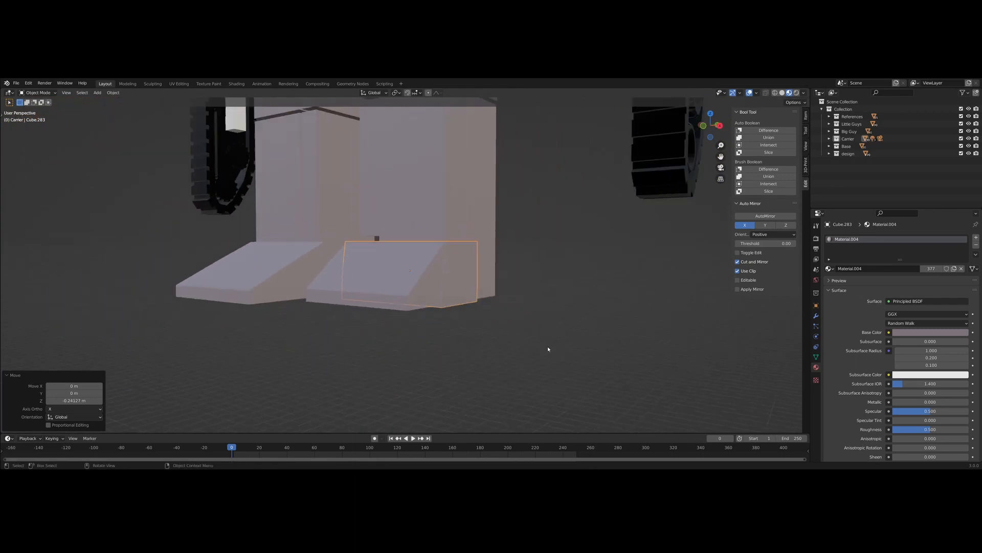
pyautogui.keyDown('shift'); pyautogui.click(468, 202); pyautogui.keyUp('shift')
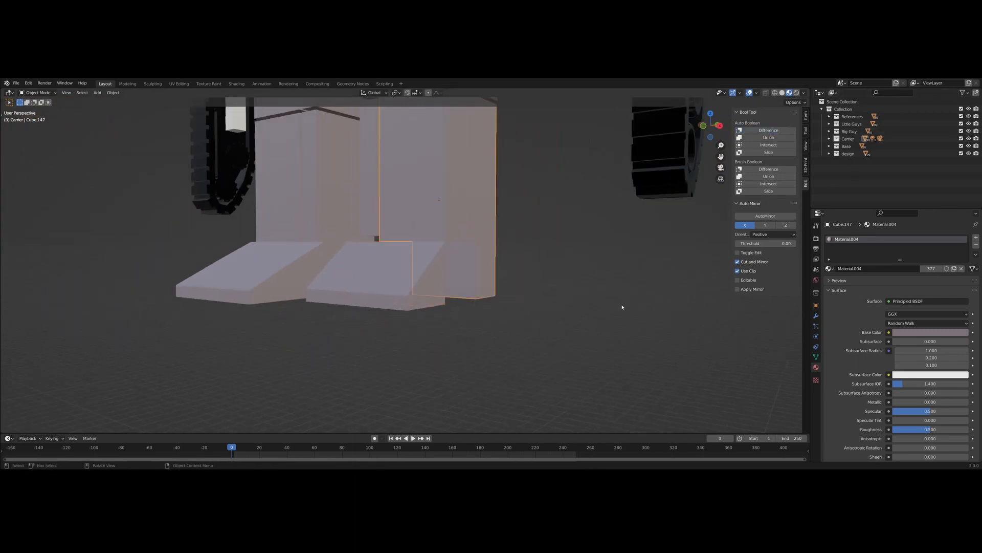
# - Replace the opposite leg's foot with a duplicate of the finished foot, moved about 35 m along negative X
pyautogui.moveTo(622, 307); pyautogui.dragTo(648, 331, button='middle')
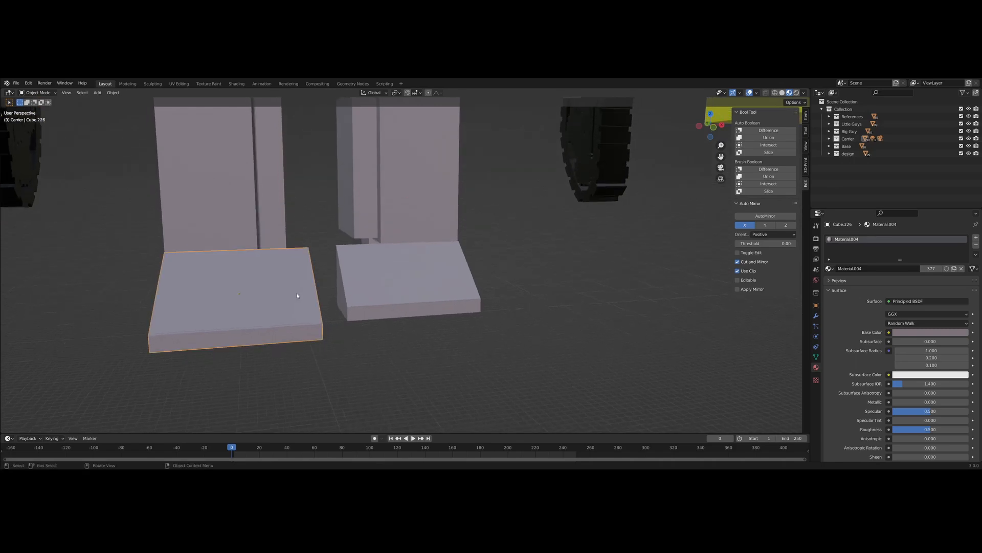
pyautogui.press('Delete')
pyautogui.keyDown('alt'); pyautogui.moveTo(296, 292); pyautogui.dragTo(337, 291, button='middle'); pyautogui.keyUp('alt')
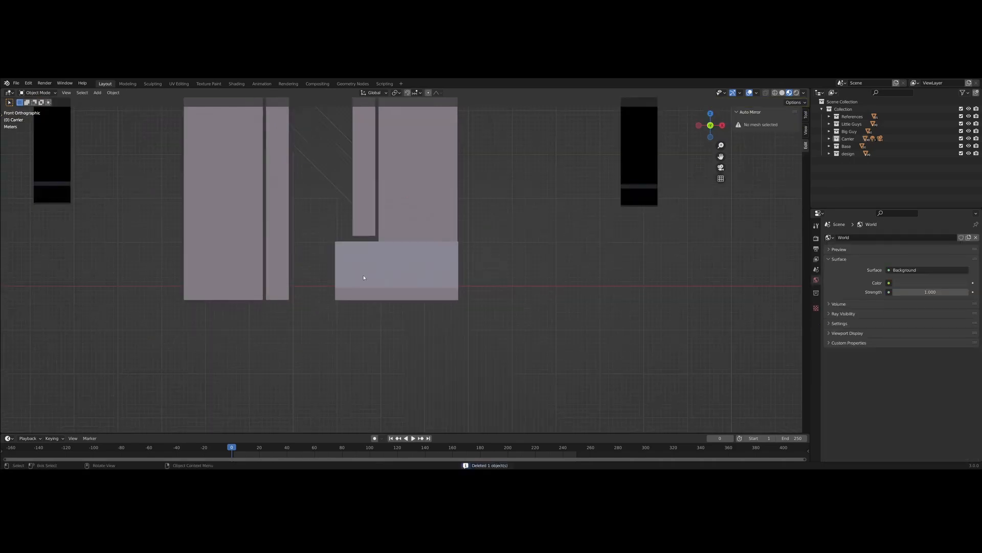
pyautogui.click(363, 277)
pyautogui.hotkey('shift', 'd')
pyautogui.press('x')
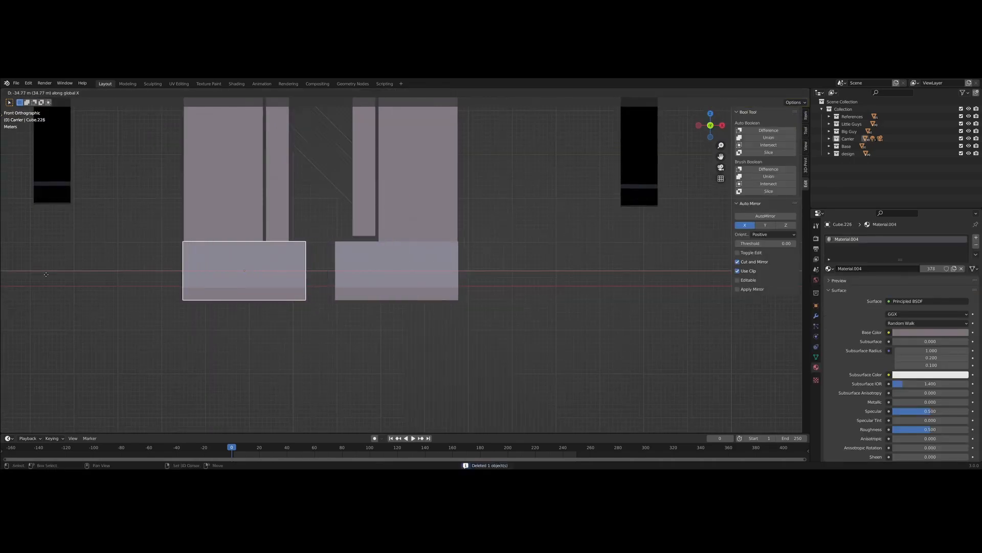
pyautogui.click(59, 278)
# - Add a single centred horizontal loop cut across the back of the notched lower leg block
pyautogui.moveTo(519, 336); pyautogui.dragTo(499, 331, button='middle')
pyautogui.click(493, 297)
pyautogui.scroll(4, 499, 331)
pyautogui.press('Tab')
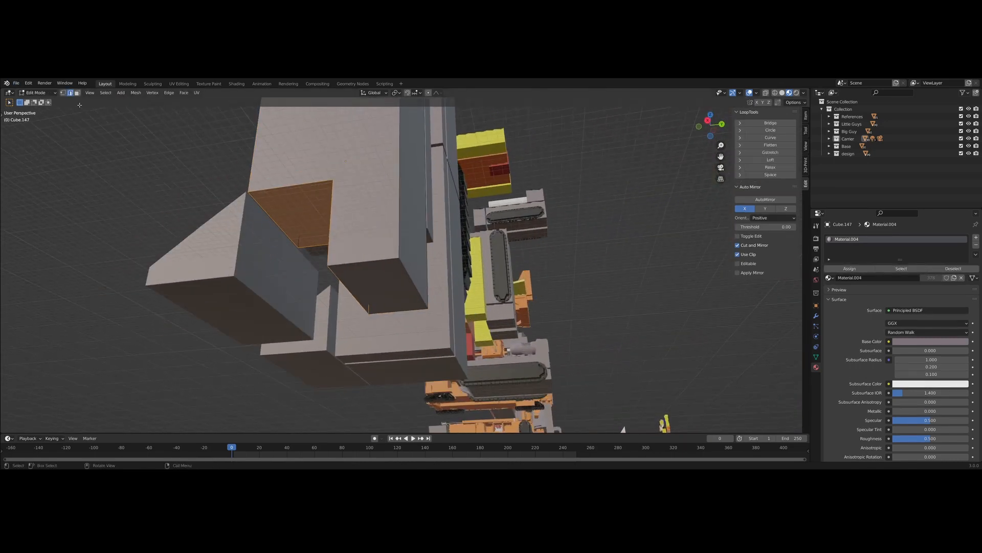
pyautogui.click(420, 299)
pyautogui.moveTo(420, 300); pyautogui.dragTo(399, 248, button='middle')
pyautogui.press('g')
pyautogui.click(438, 281)
pyautogui.rightClick(426, 211)
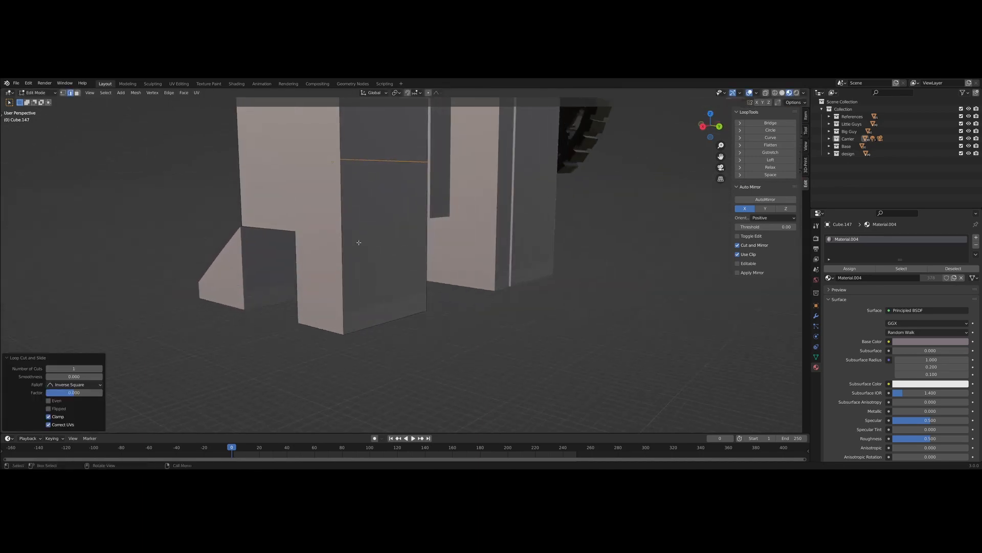
# - Move the lower leg block's rear bottom edge about 9.2 m along negative Y to slope its back
pyautogui.click(349, 312)
pyautogui.moveTo(358, 310); pyautogui.dragTo(408, 261, button='middle')
pyautogui.click(408, 373)
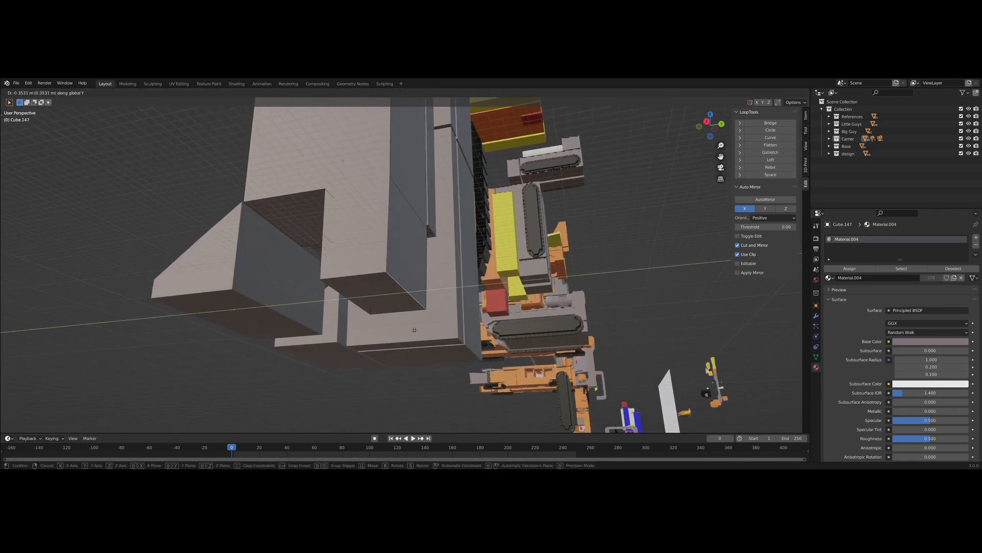
pyautogui.click(295, 335)
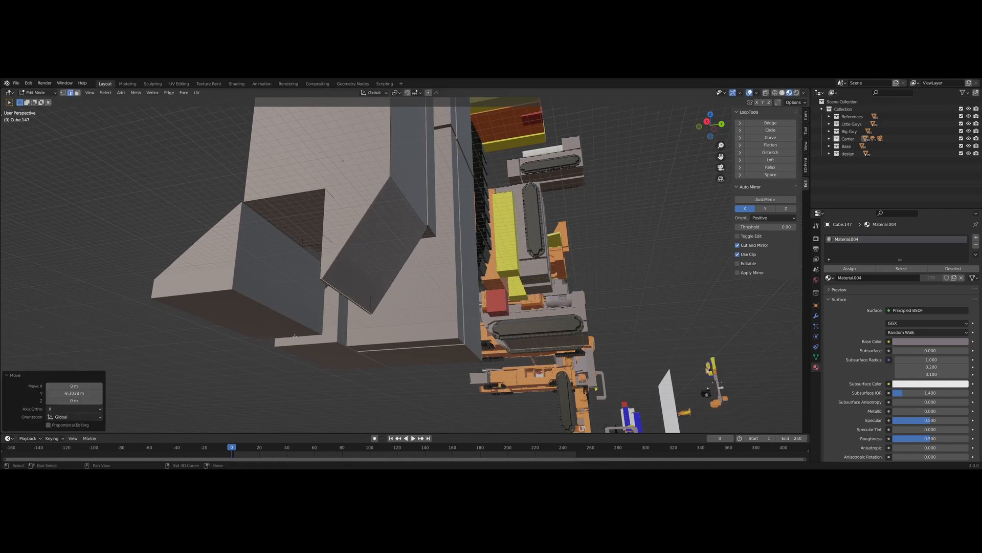
# - Raise the upper edge of the sloped back face about 18.1 m along Z and finish editing the block
pyautogui.moveTo(295, 335); pyautogui.dragTo(384, 287, button='middle')
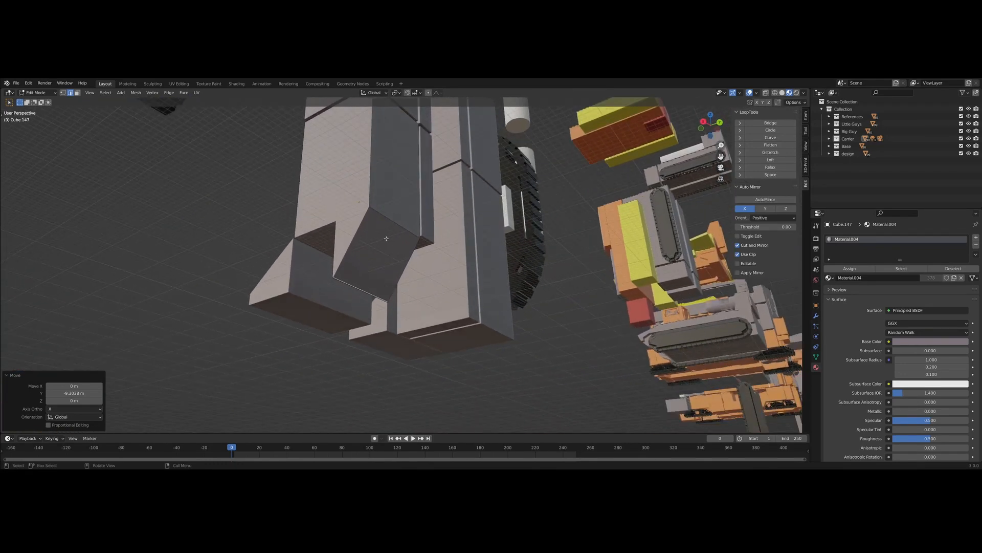
pyautogui.click(394, 223)
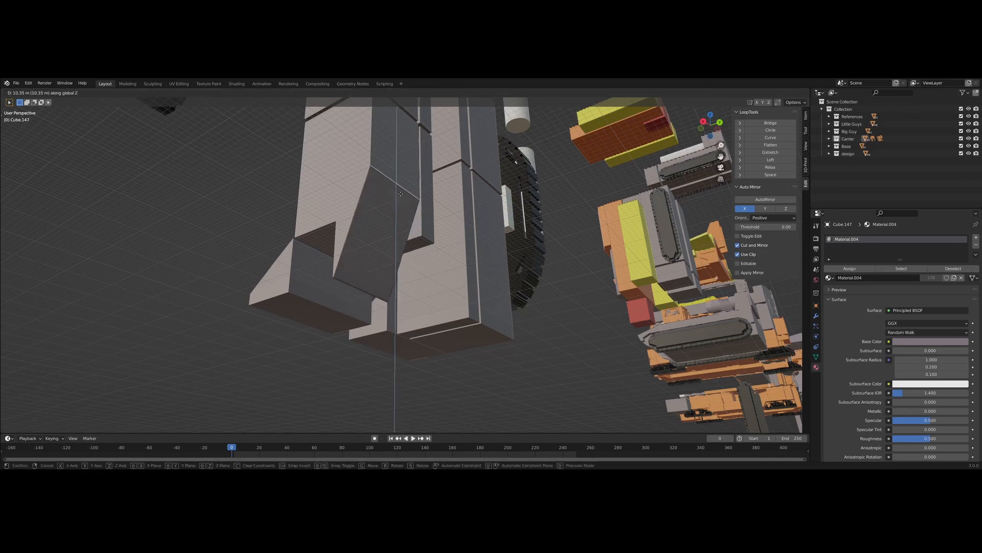
pyautogui.click(400, 167)
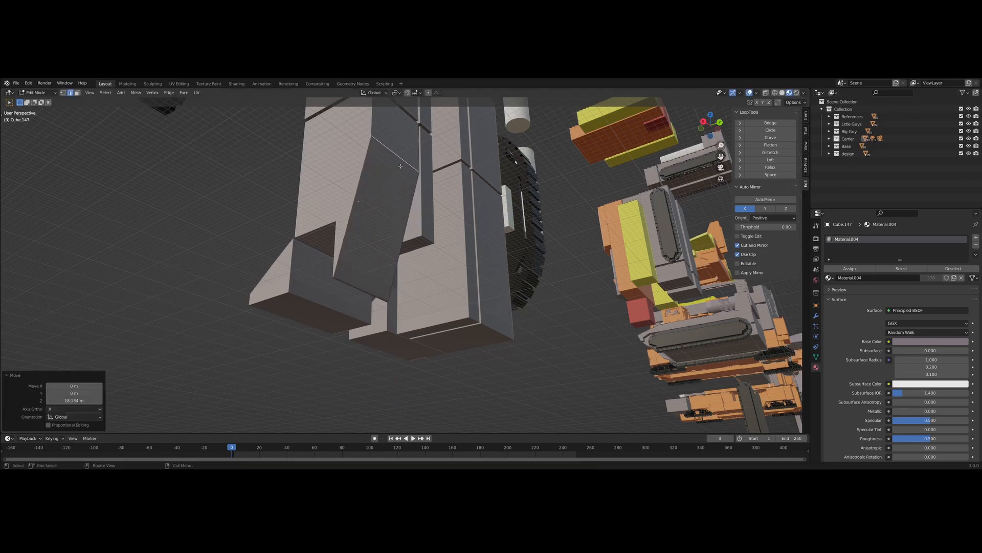
pyautogui.moveTo(377, 261); pyautogui.dragTo(315, 277, button='middle')
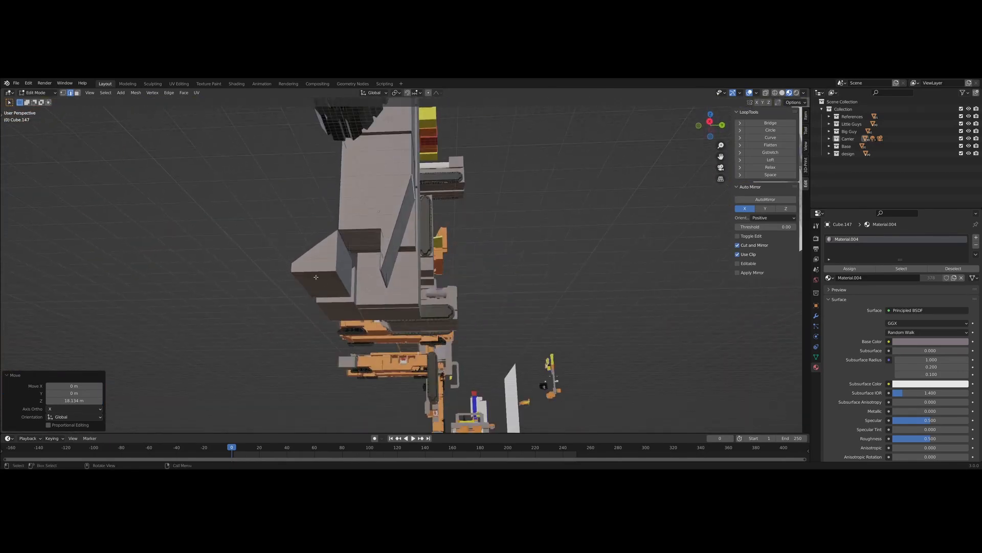
pyautogui.moveTo(372, 194); pyautogui.dragTo(486, 241, button='middle')
pyautogui.press('KP_1')
pyautogui.press('Tab')
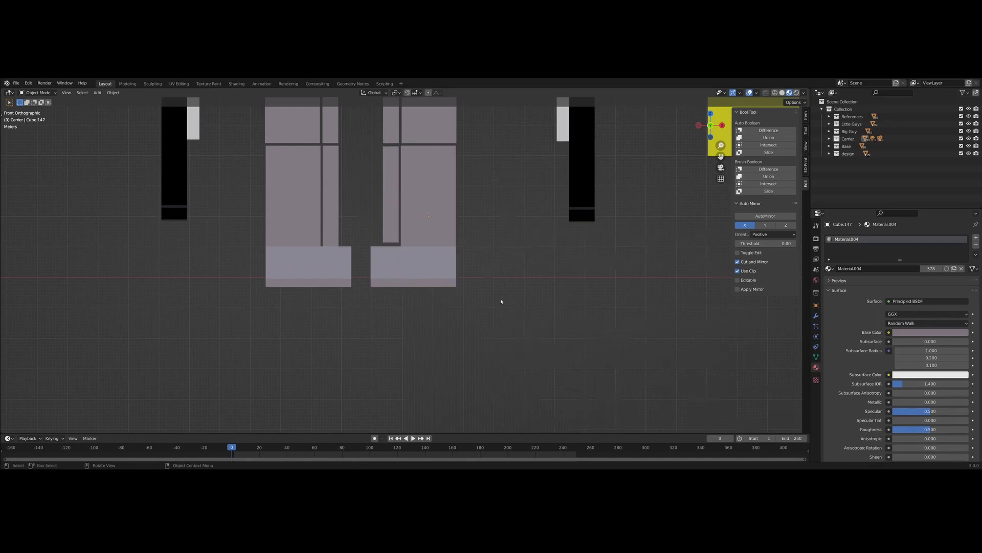
# - Examine the reshaped leg and feet from the front and in perspective alongside the surrounding parts
pyautogui.moveTo(501, 301); pyautogui.dragTo(476, 311, button='middle')
pyautogui.scroll(-3, 510, 278)
pyautogui.press('KP_1')
pyautogui.scroll(2, 455, 309)
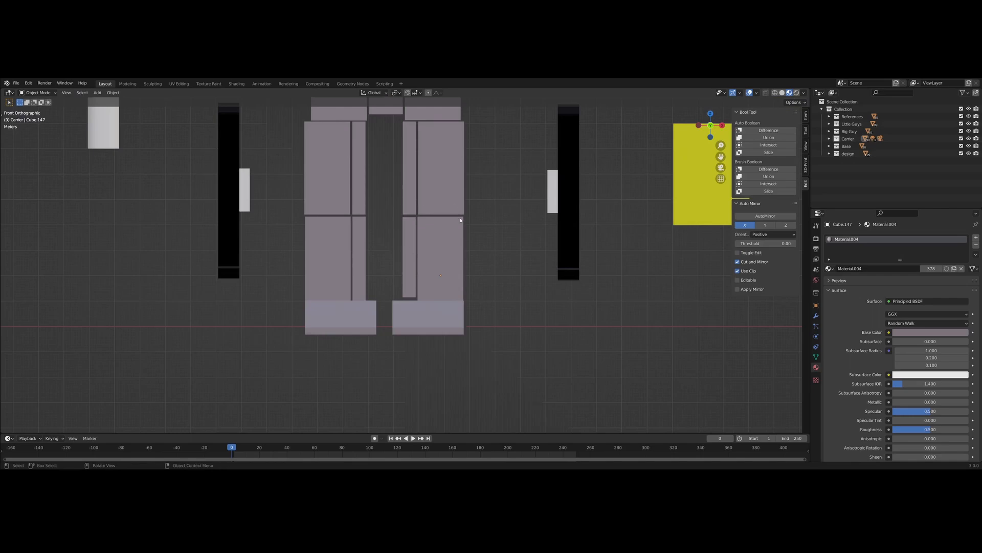
pyautogui.moveTo(480, 285); pyautogui.dragTo(474, 209, button='middle')
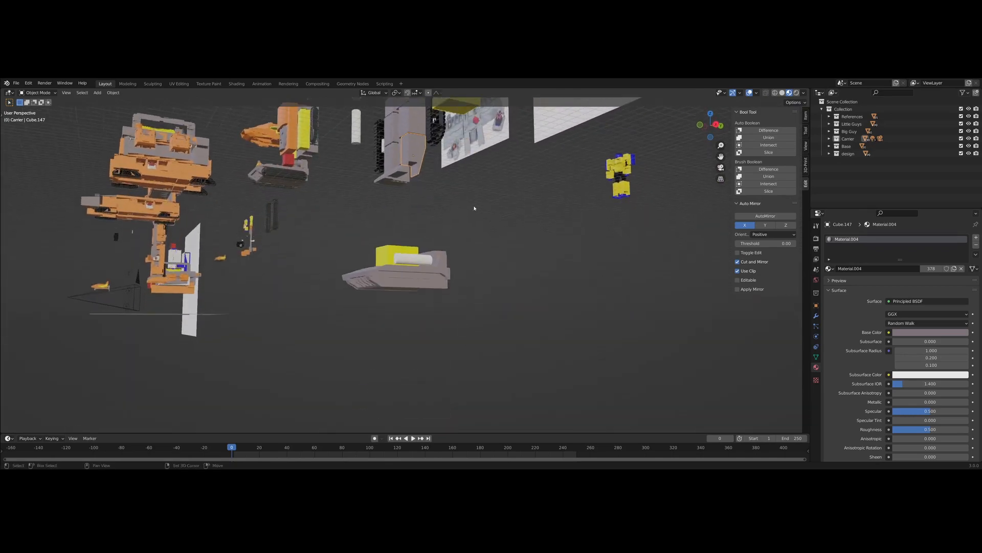
pyautogui.scroll(3, 476, 268)
pyautogui.moveTo(476, 268); pyautogui.dragTo(438, 293, button='middle')
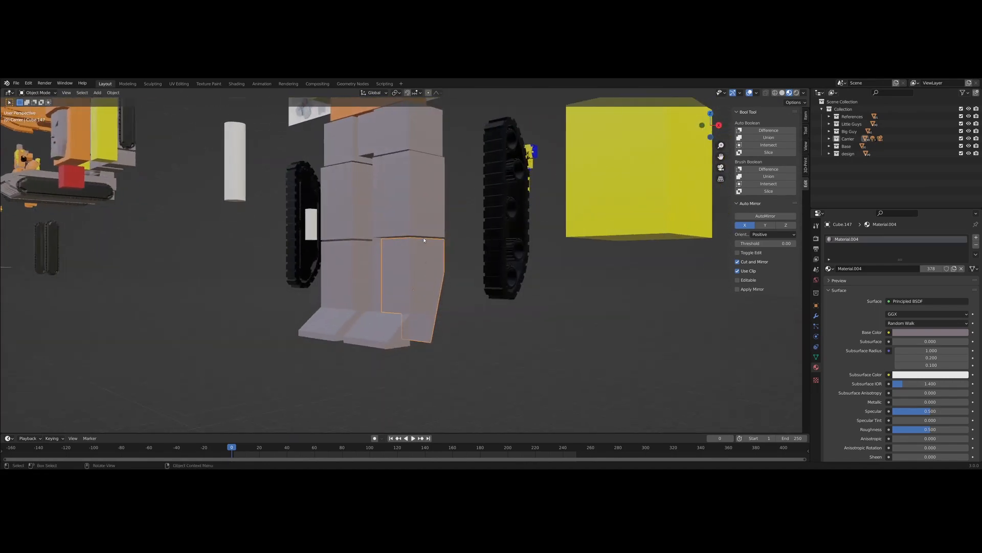
# - Rotate the upper and lower inner leg pieces together by 90° about the global Z axis
pyautogui.click(427, 193)
pyautogui.moveTo(427, 192); pyautogui.dragTo(497, 235, button='middle')
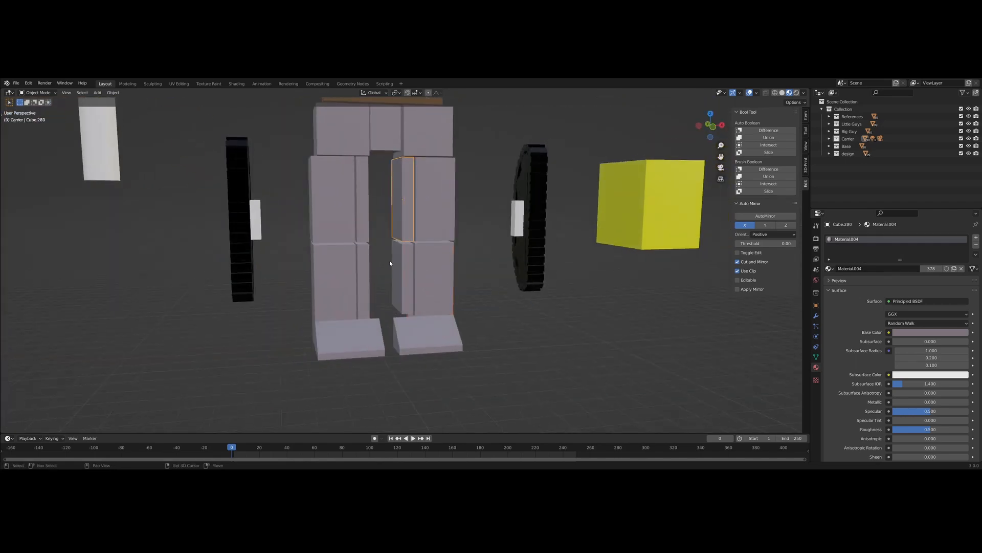
pyautogui.press('KP_1')
pyautogui.press('r')
pyautogui.press('x')
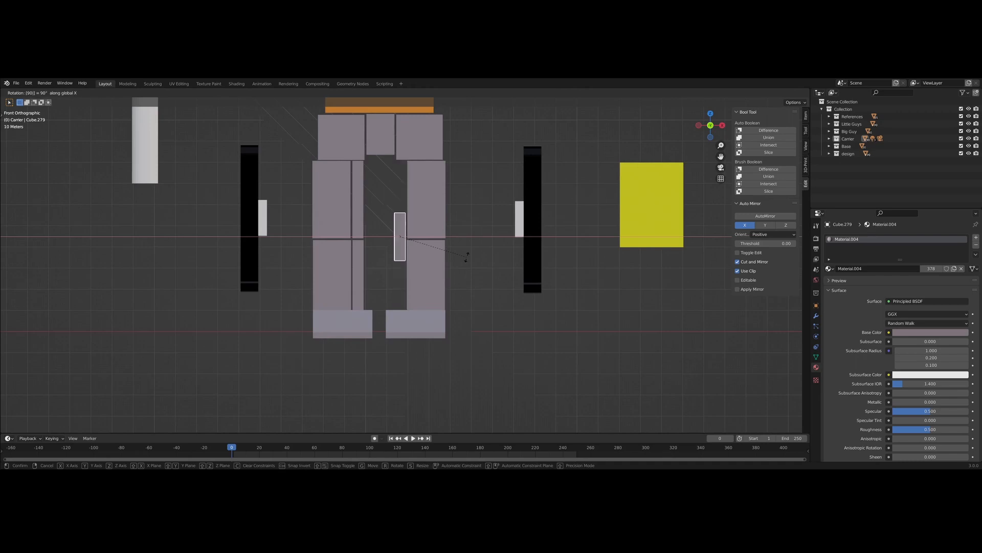
pyautogui.press('Return')
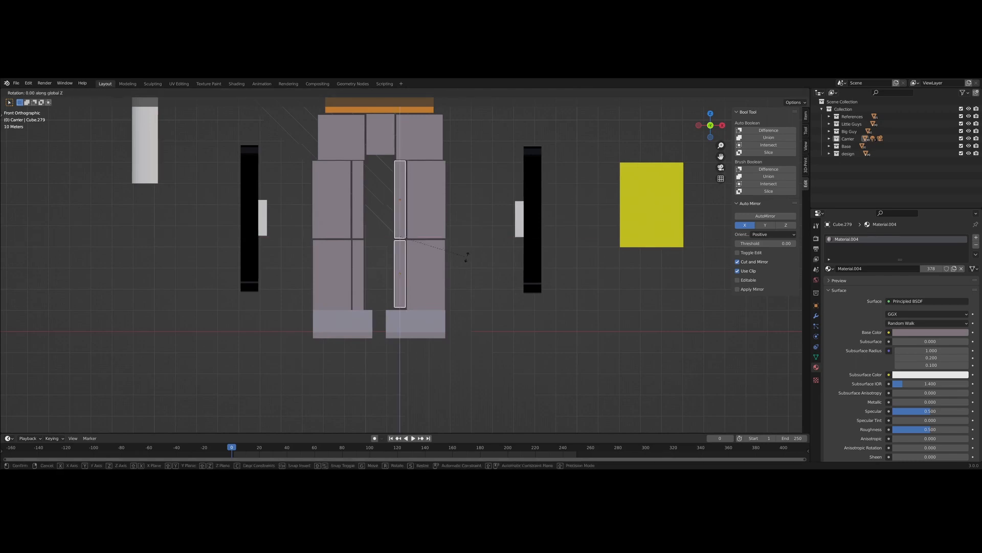
pyautogui.write('90')
pyautogui.press('Return')
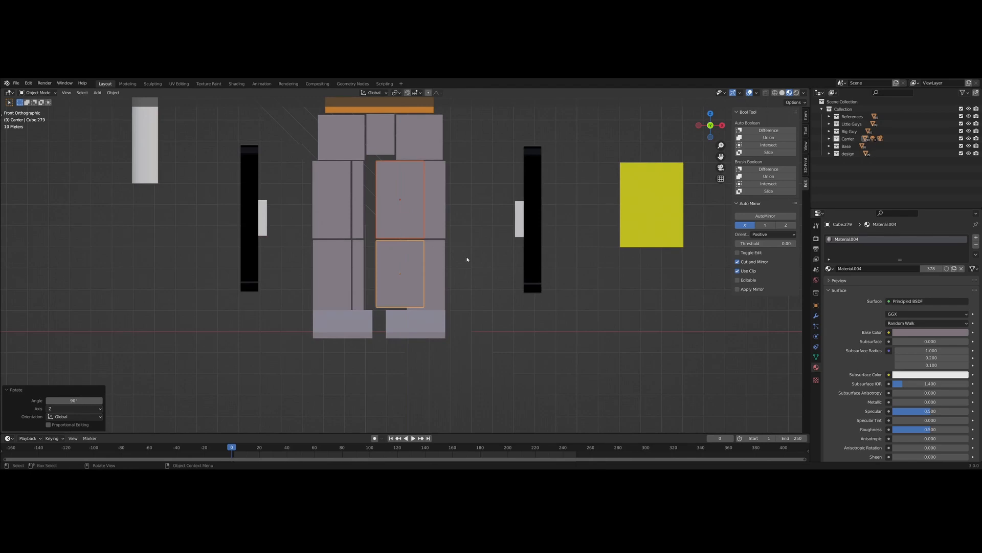
# - Shift the two inner leg pieces about 3.1 m along negative X and scale them to 0.527 along X
pyautogui.click(478, 283)
pyautogui.press('s')
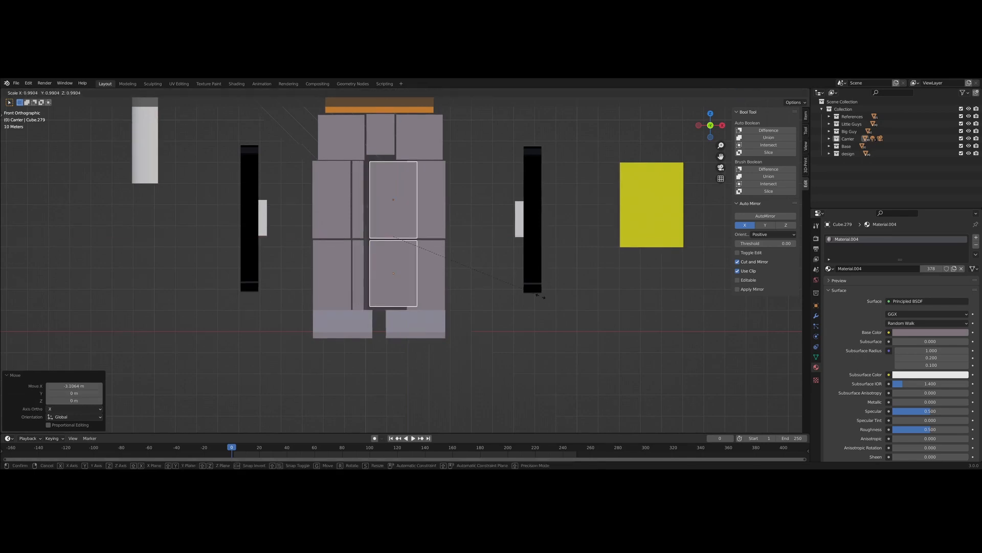
pyautogui.click(467, 281)
# - Move the two inner leg pieces about 8.6 m along the global Y axis
pyautogui.moveTo(424, 287); pyautogui.dragTo(404, 299, button='middle')
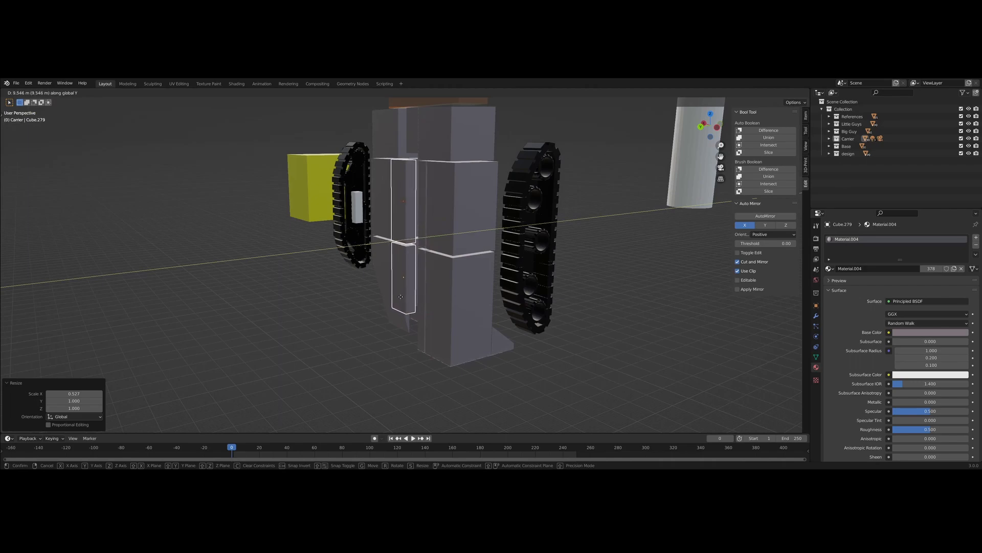
pyautogui.click(428, 298)
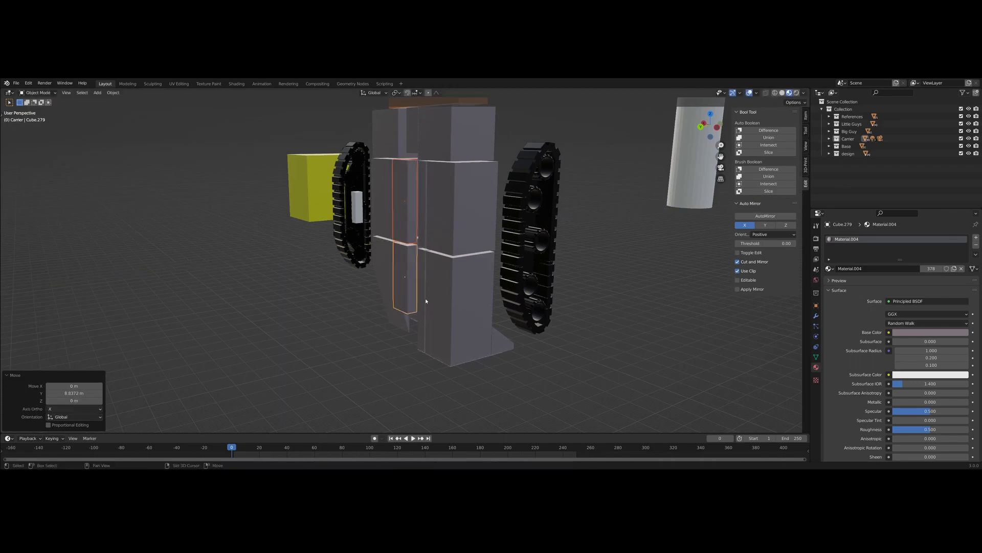
pyautogui.moveTo(425, 298); pyautogui.dragTo(450, 242, button='middle')
# - Examine the leg assembly's front view, the tank-like vehicle beneath it and the reference images
pyautogui.scroll(2, 517, 300)
pyautogui.scroll(-2, 517, 303)
pyautogui.press('KP_1')
pyautogui.scroll(-6, 481, 302)
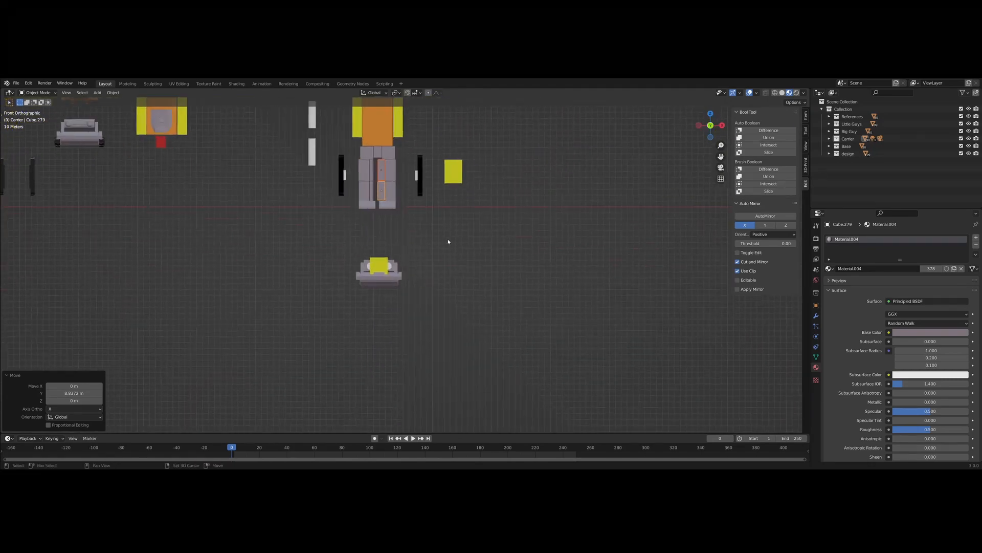
pyautogui.scroll(5, 455, 292)
pyautogui.moveTo(466, 305); pyautogui.dragTo(339, 351, button='middle')
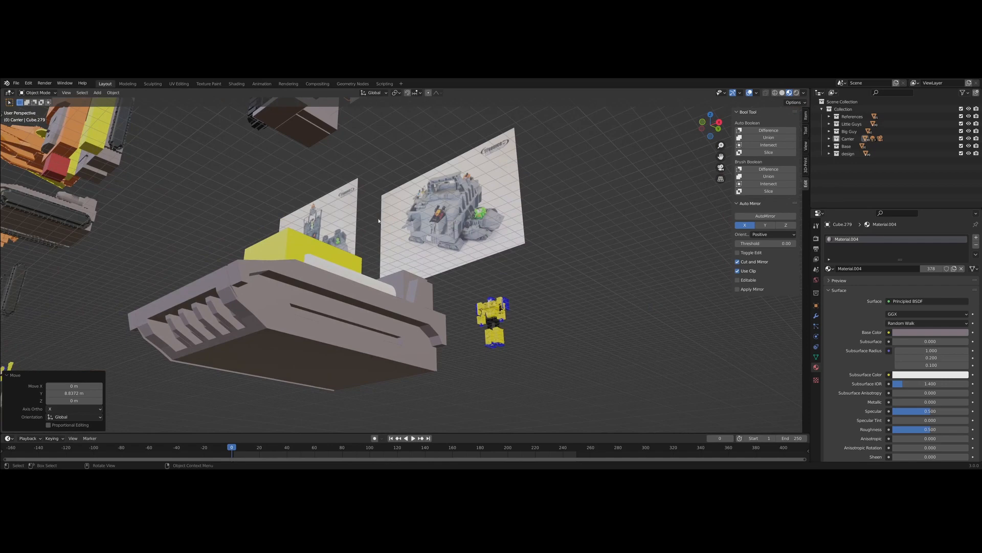
pyautogui.press('KP_1')
pyautogui.keyDown('shift'); pyautogui.moveTo(450, 126); pyautogui.dragTo(527, 379, button='middle'); pyautogui.keyUp('shift')
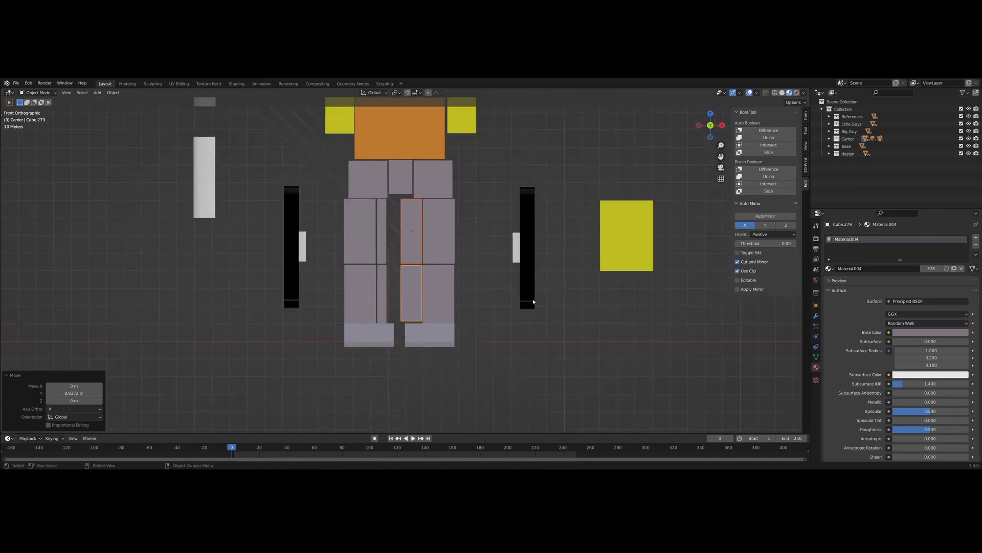
# - Lower the upper edge of the lower leg block's sloped back face by about 13.9 m along Z
pyautogui.moveTo(533, 301); pyautogui.dragTo(386, 303, button='middle')
pyautogui.press('Tab')
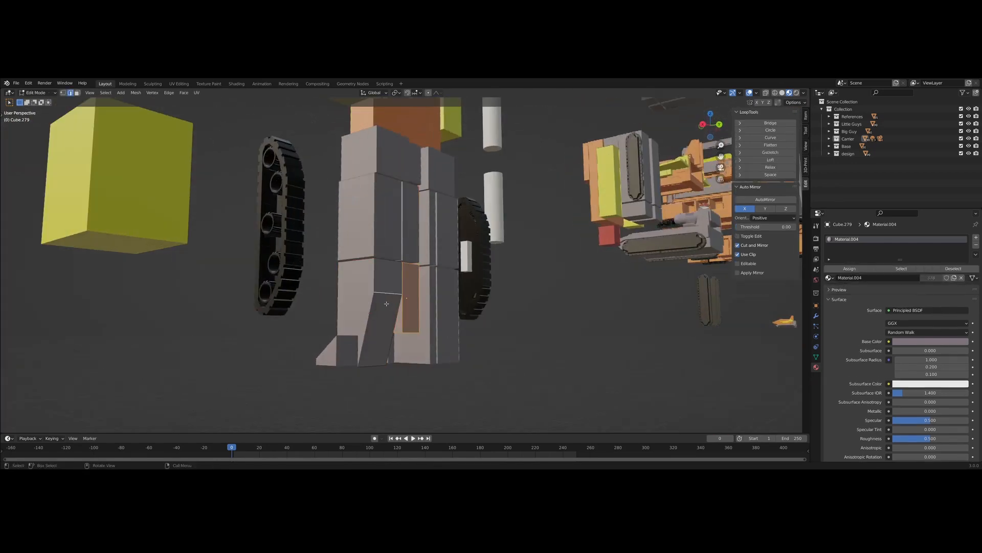
pyautogui.scroll(5, 386, 303)
pyautogui.press('g')
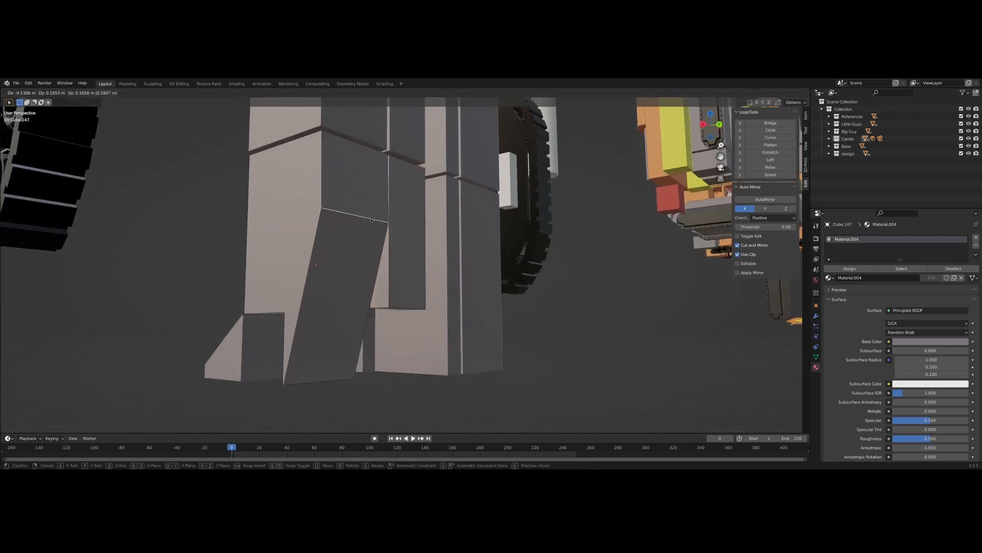
pyautogui.press('z')
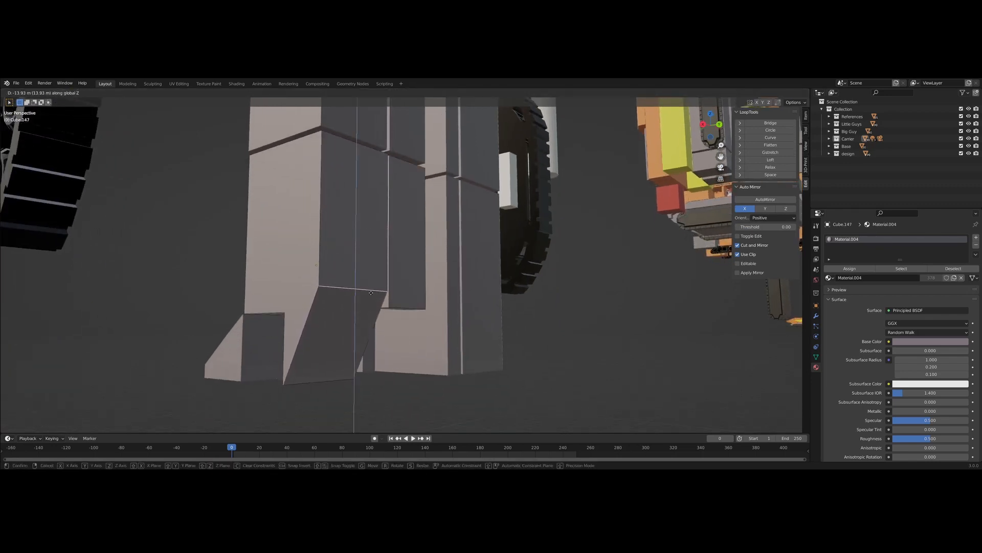
pyautogui.click(371, 292)
pyautogui.press('Tab')
# - Raise the rear bottom edge of the lower inner leg piece about 3.3 m along Z
pyautogui.moveTo(439, 377); pyautogui.dragTo(393, 356, button='middle')
pyautogui.click(379, 262)
pyautogui.press('KP_Decimal')
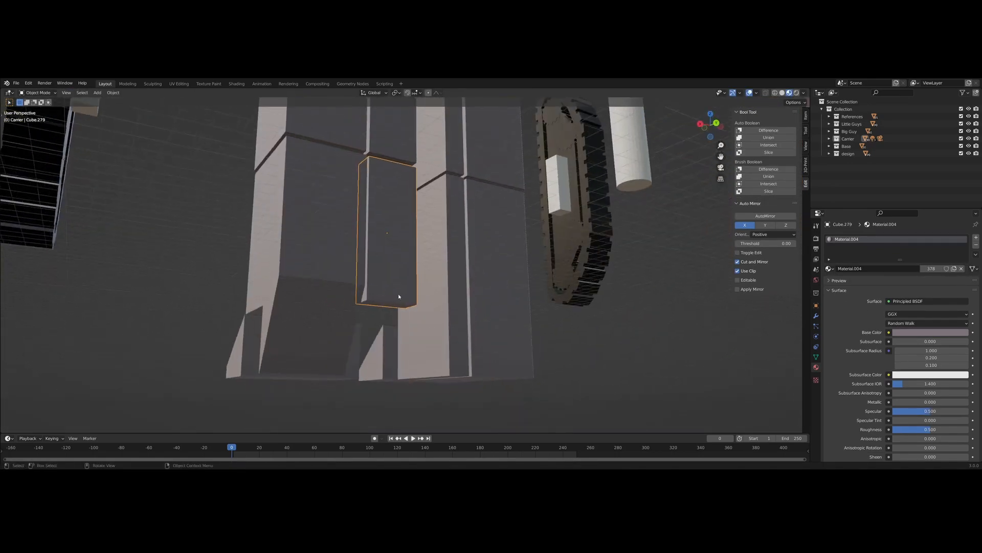
pyautogui.press('Tab')
pyautogui.press('g')
pyautogui.press('z')
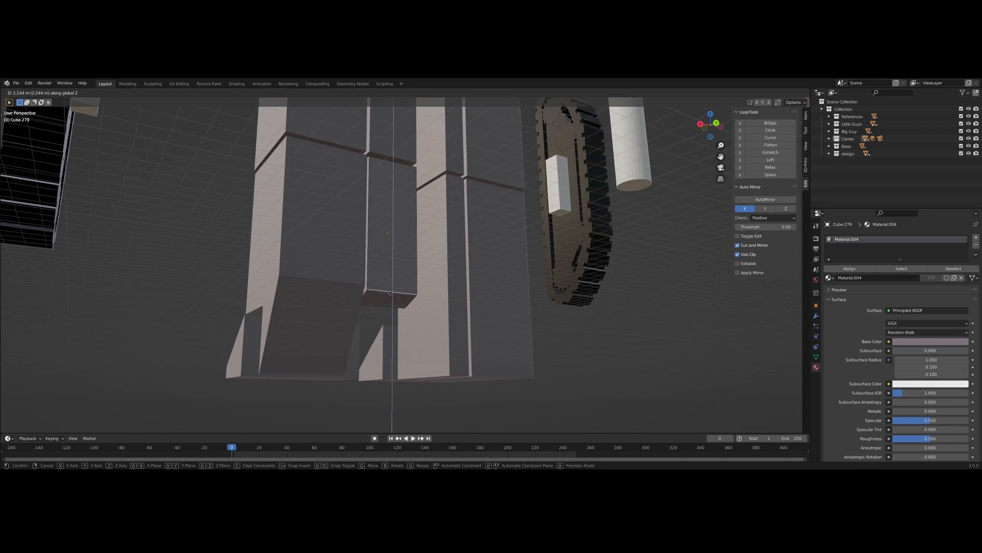
pyautogui.click(375, 257)
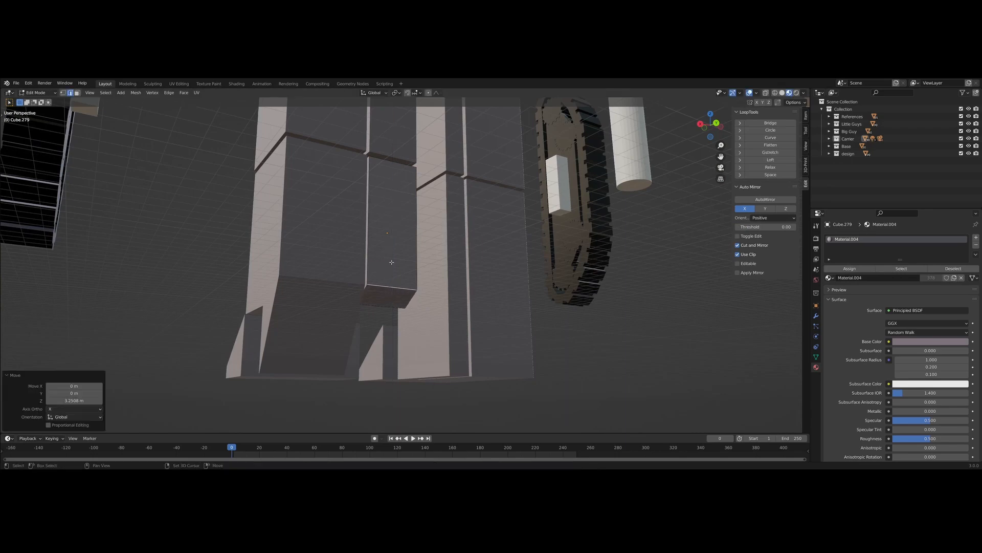
# - Move the lower inner leg piece's bottom edge about 6.9 m down along Z and leave editing
pyautogui.moveTo(375, 258); pyautogui.dragTo(393, 276, button='middle')
pyautogui.press('g')
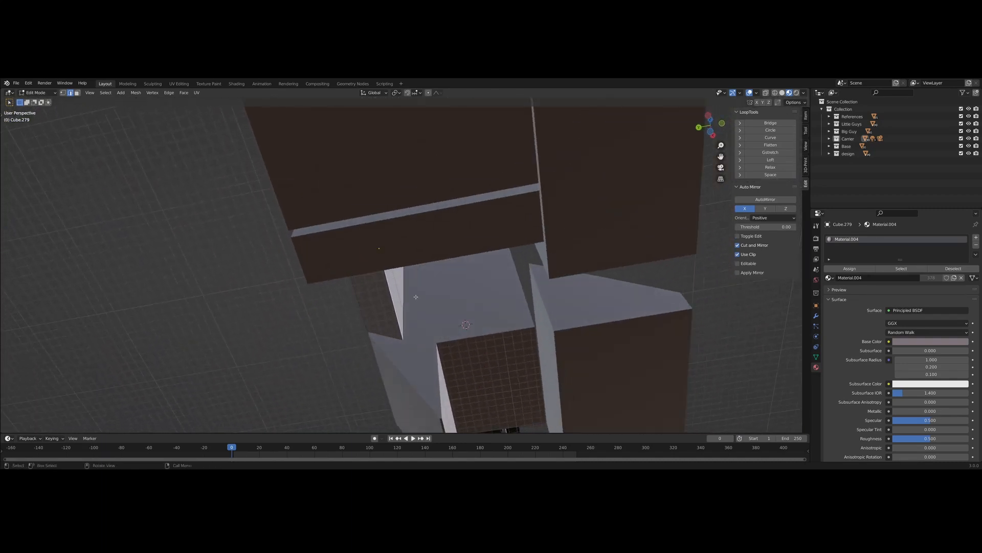
pyautogui.press('z')
pyautogui.click(410, 329)
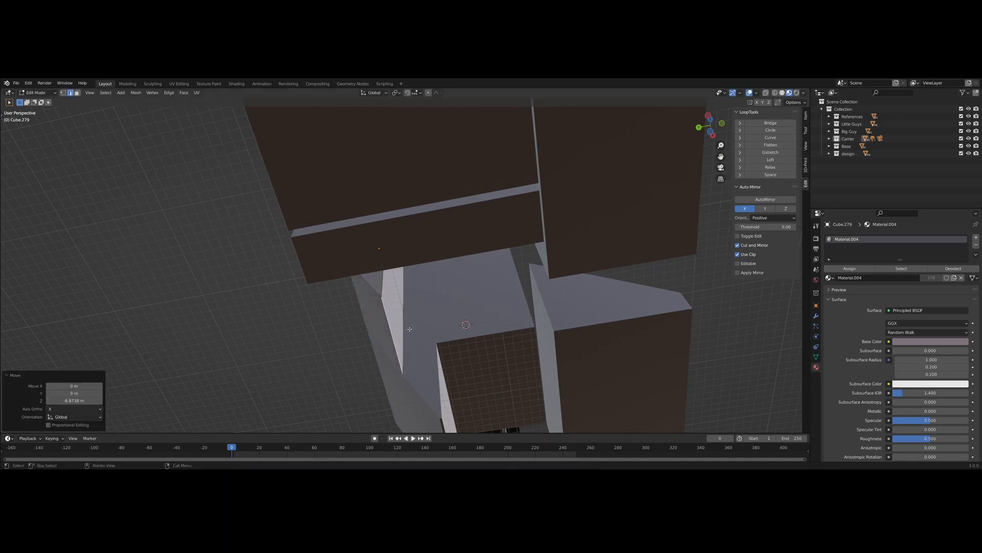
pyautogui.moveTo(409, 329); pyautogui.dragTo(493, 345, button='middle')
pyautogui.scroll(-5, 443, 297)
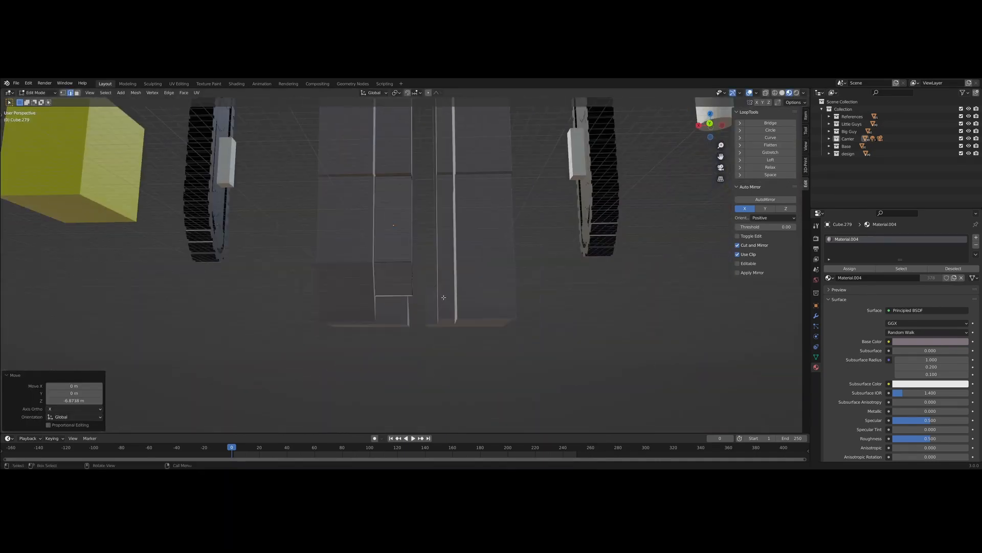
pyautogui.press('Tab')
pyautogui.moveTo(427, 288); pyautogui.dragTo(282, 312, button='middle')
pyautogui.scroll(-3, 283, 311)
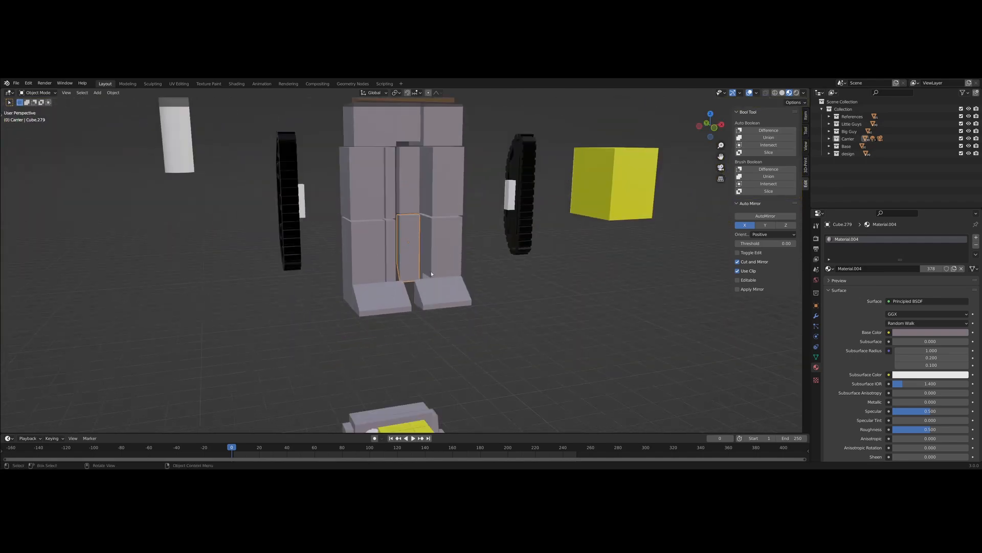
# - Delete the upper and lower inner leg pieces from the Carrier's negative-X leg
pyautogui.moveTo(441, 263); pyautogui.dragTo(392, 316, button='middle')
pyautogui.press('KP_1')
pyautogui.click(501, 303)
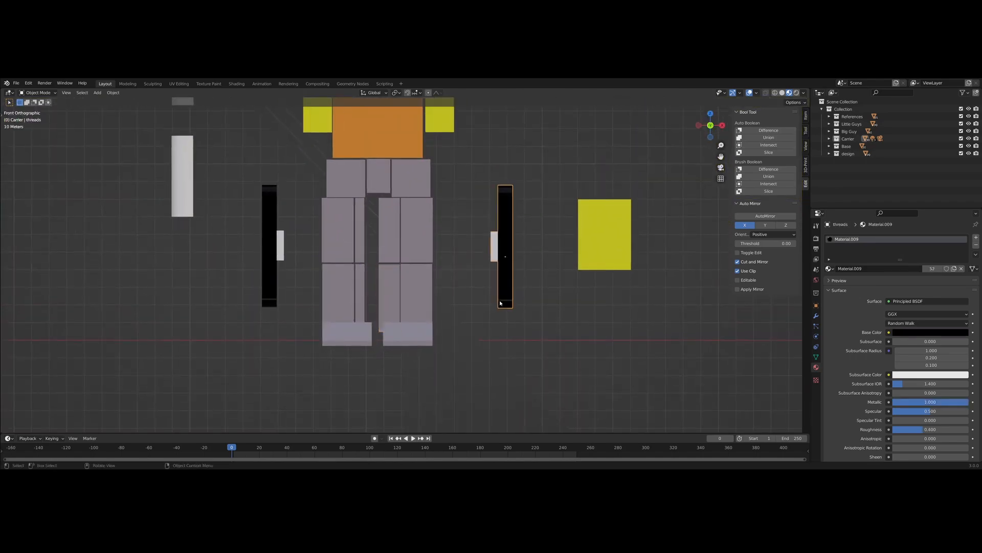
pyautogui.moveTo(460, 288); pyautogui.dragTo(475, 172, button='middle')
pyautogui.press('KP_1')
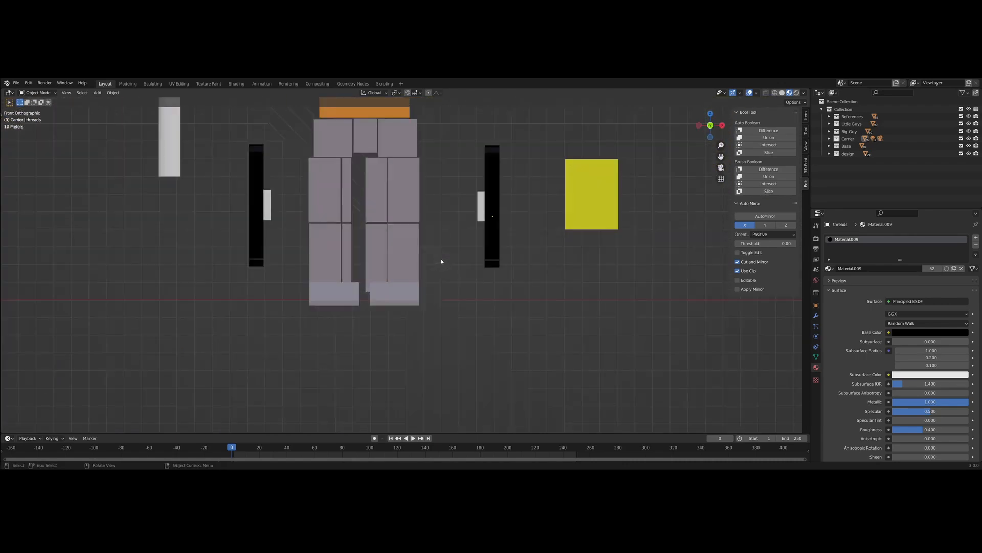
pyautogui.scroll(3, 441, 259)
pyautogui.moveTo(446, 286)
pyautogui.mouseDown(button='middle')
pyautogui.moveTo(454, 295)
pyautogui.moveTo(413, 306)
pyautogui.moveTo(475, 293)
pyautogui.moveTo(471, 304)
pyautogui.moveTo(460, 301)
pyautogui.mouseUp(button='middle')
pyautogui.press('KP_1')
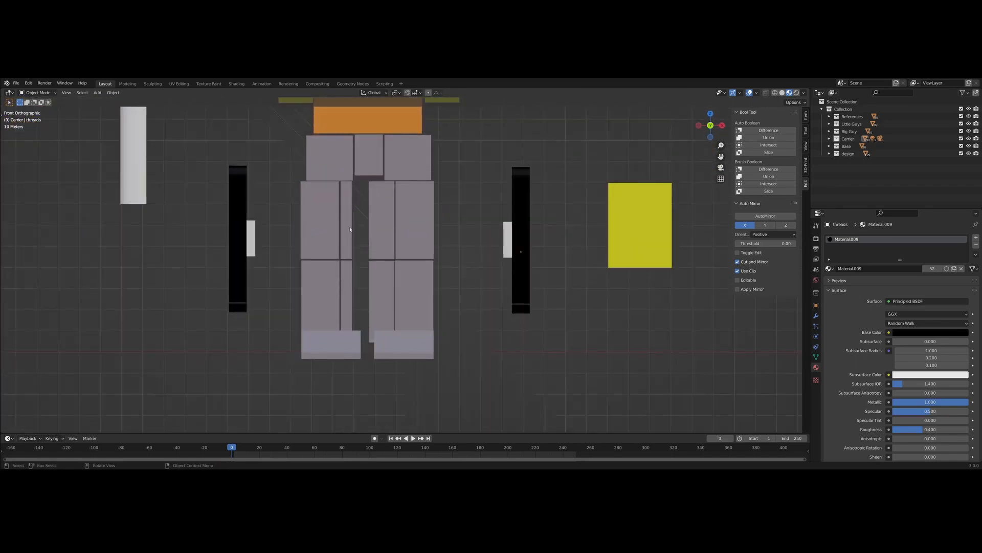
pyautogui.click(347, 241)
pyautogui.press('Delete')
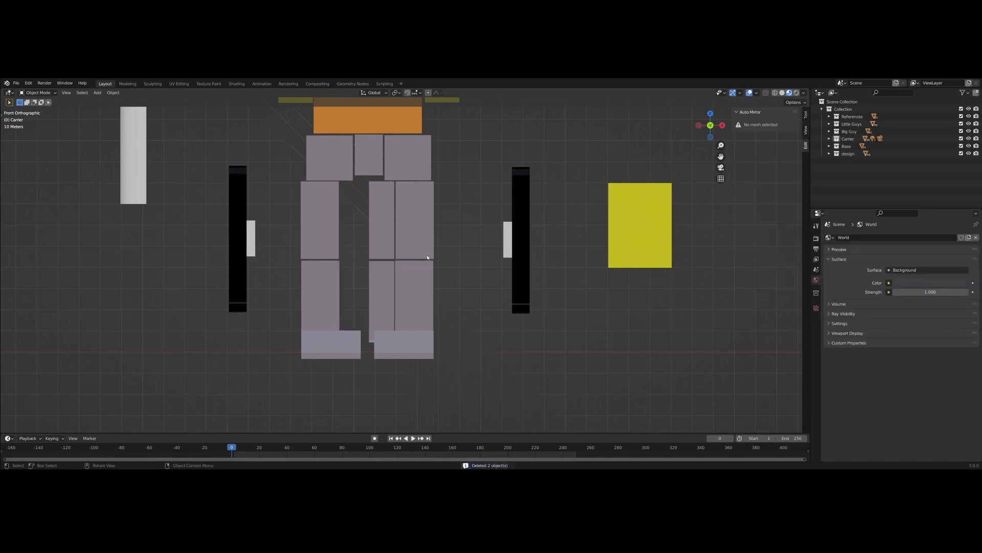
# - Rotate the positive-X leg's two inner pieces 90° about Z and move them about 3.1 m along X against the outer blocks
pyautogui.click(389, 224)
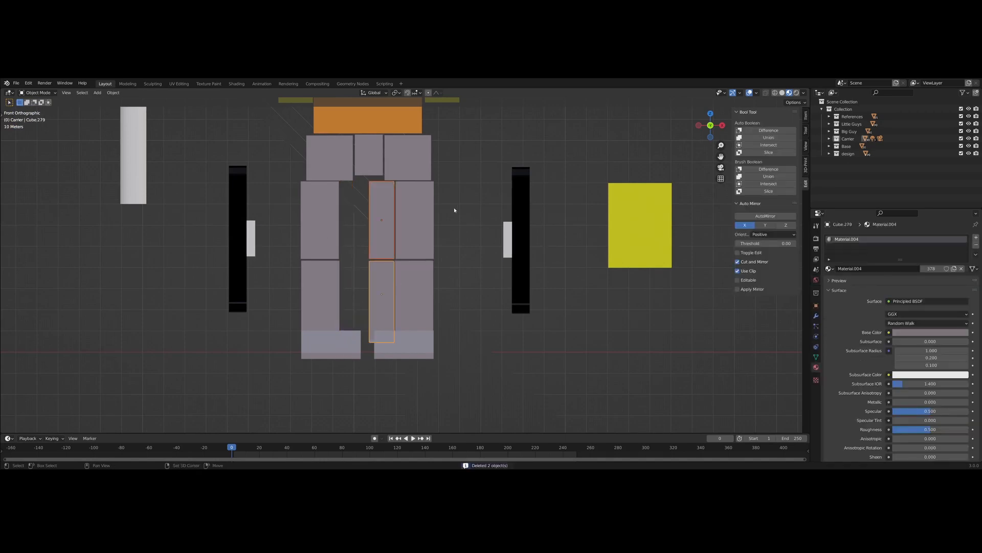
pyautogui.press('z')
pyautogui.press('Escape')
pyautogui.write('rz')
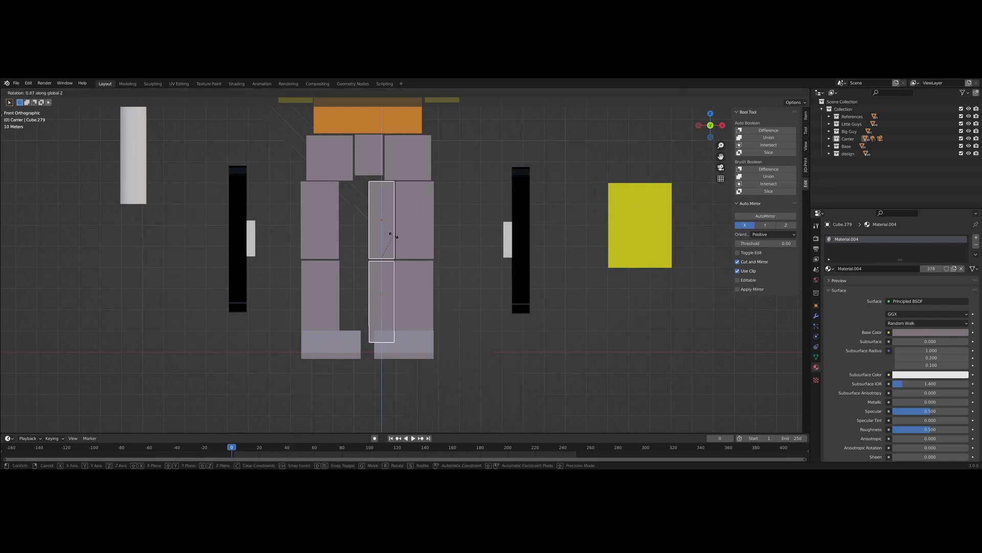
pyautogui.write('90')
pyautogui.press('Return')
pyautogui.press('g')
pyautogui.press('x')
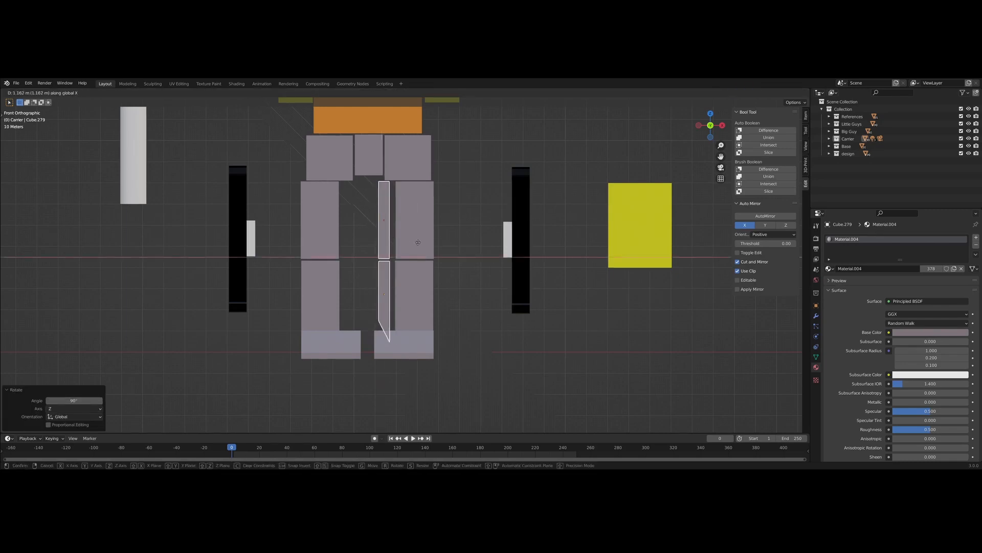
pyautogui.click(469, 252)
# - Duplicate the two rotated inner pieces along X to the negative-X leg and mirror the copies on the global X axis
pyautogui.hotkey('shift', 'd')
pyautogui.press('x')
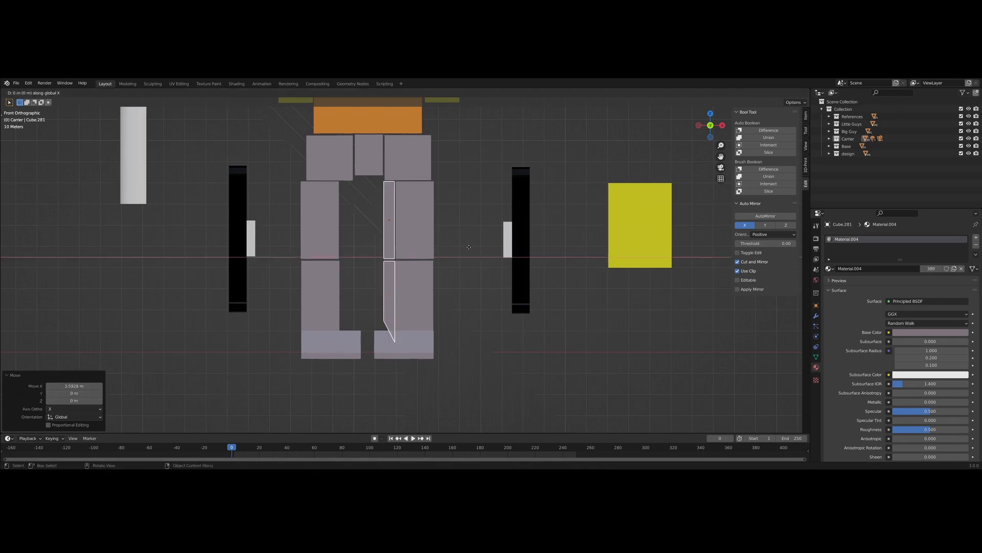
pyautogui.click(425, 249)
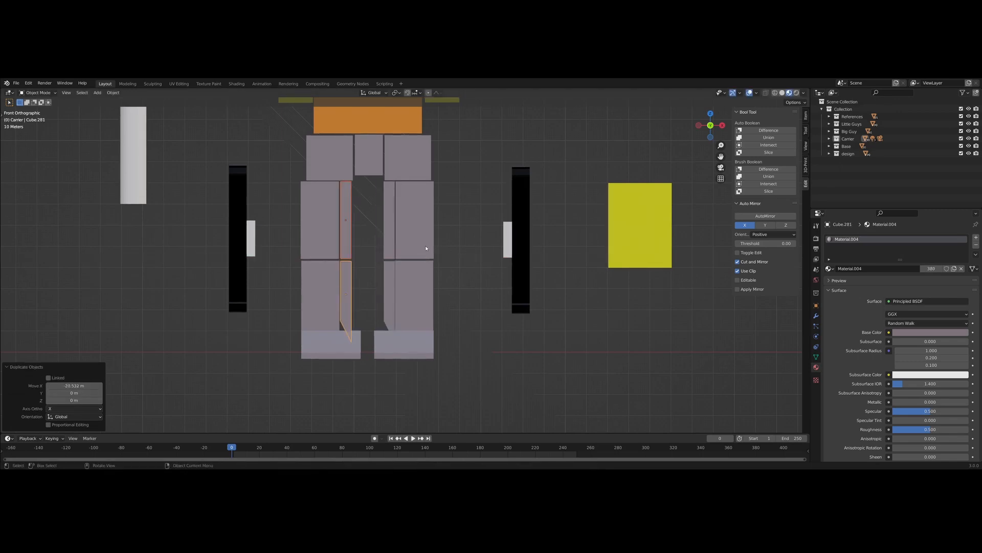
pyautogui.click(114, 93)
pyautogui.moveTo(137, 119)
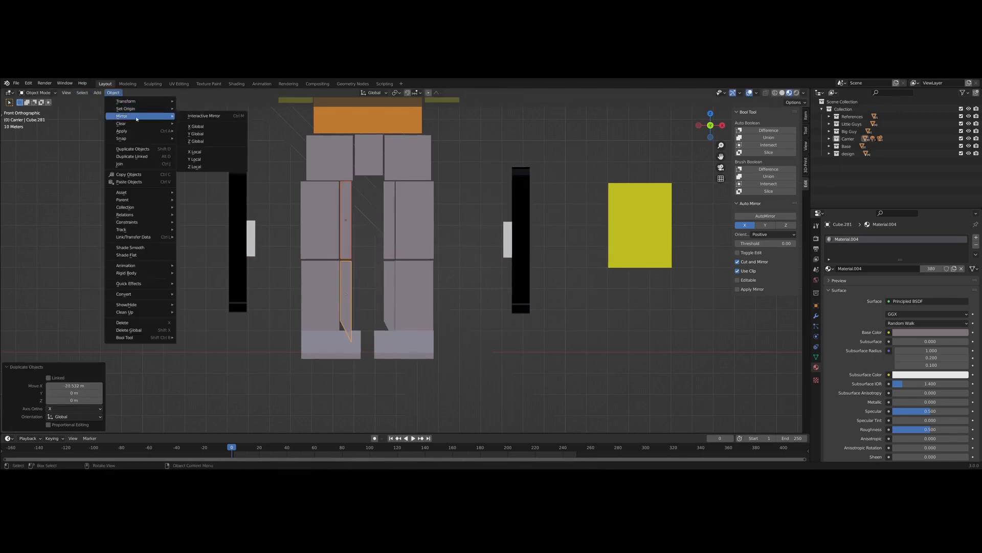
pyautogui.click(197, 127)
pyautogui.click(251, 286)
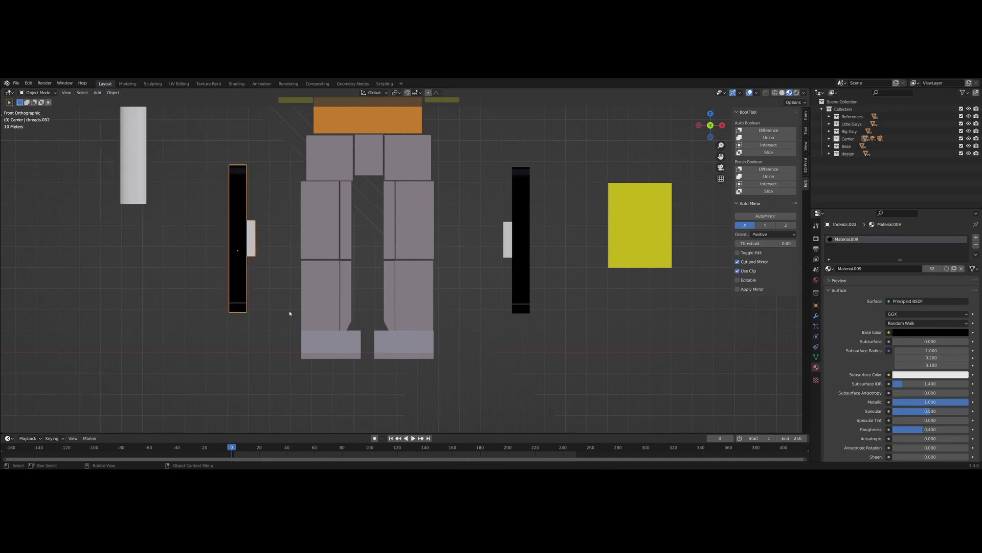
# - Replace the negative-X leg's lower outer block with a duplicate of the opposite leg's block, shifted about 44 m along negative X
pyautogui.moveTo(289, 311); pyautogui.dragTo(268, 332, button='middle')
pyautogui.press('KP_1')
pyautogui.click(328, 290)
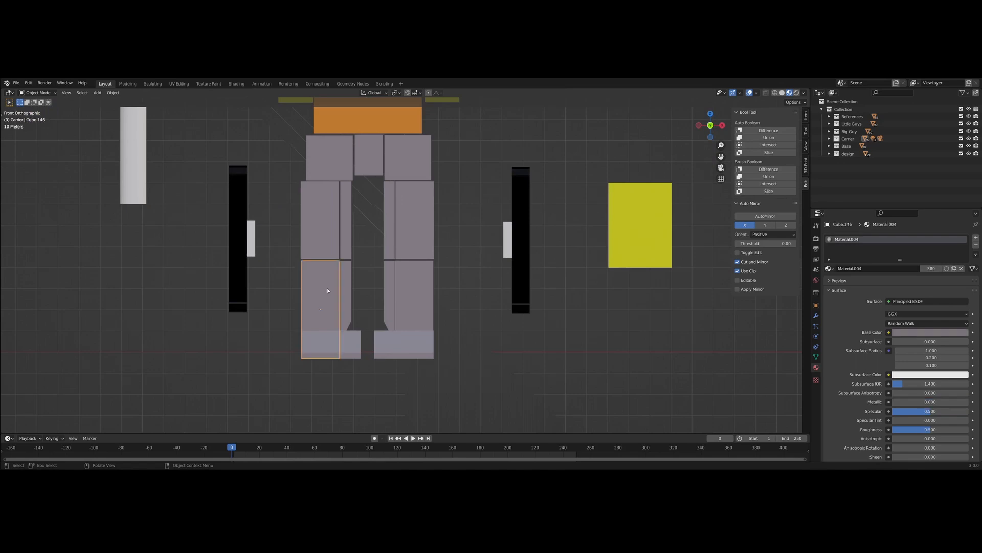
pyautogui.press('x')
pyautogui.click(416, 293)
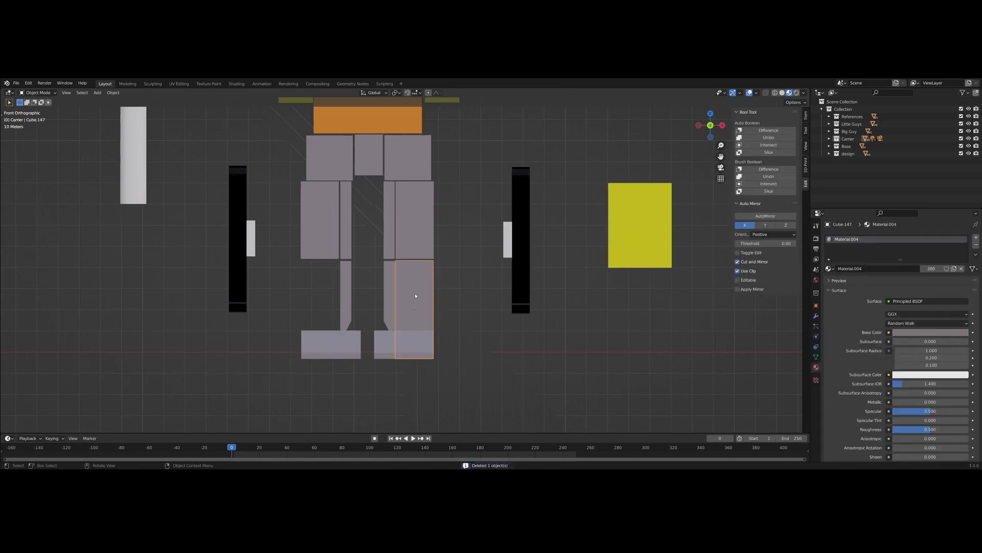
pyautogui.hotkey('shift', 'd')
pyautogui.press('x')
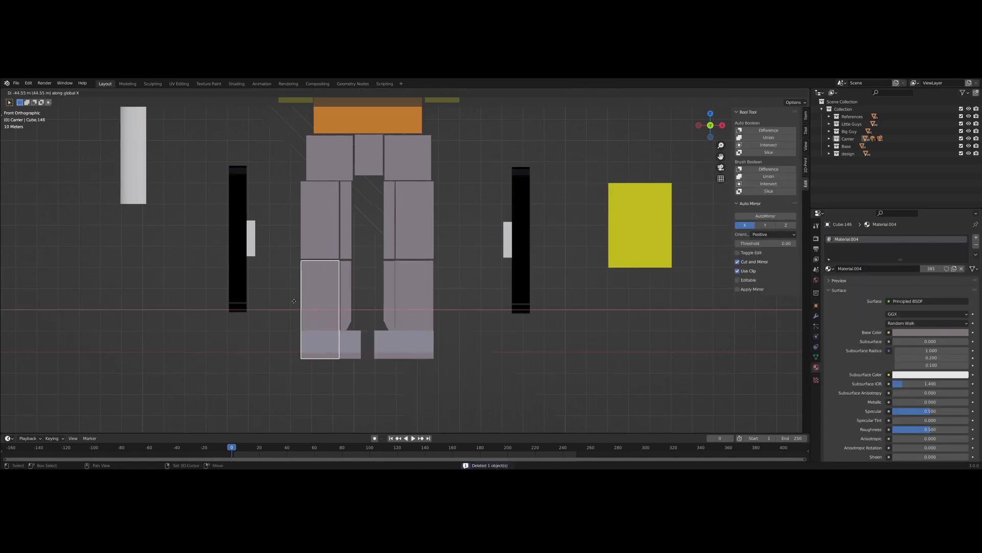
pyautogui.click(295, 302)
# - Examine the rebuilt legs and feet from several angles, including how the leg and pelvis blocks line up in front view
pyautogui.moveTo(423, 398); pyautogui.dragTo(733, 376, button='middle')
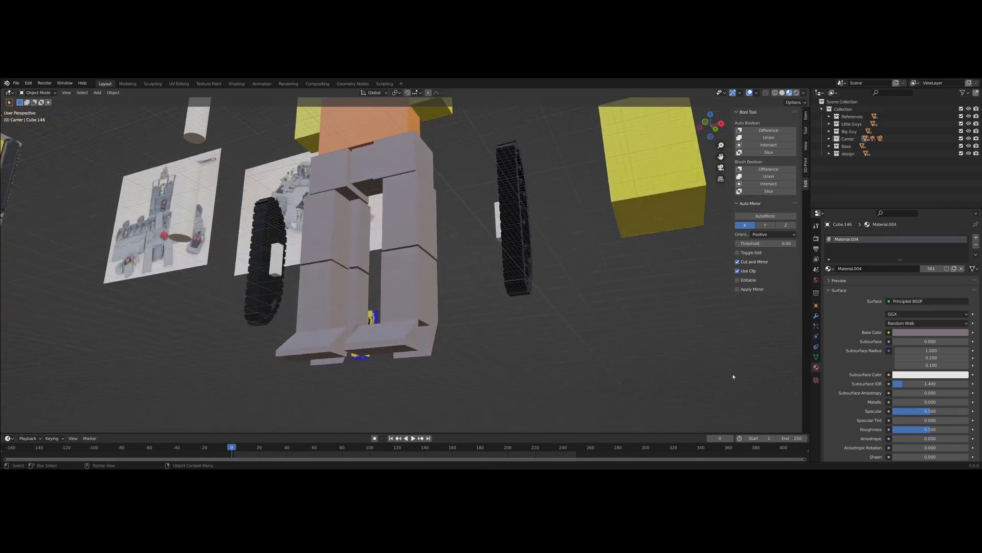
pyautogui.moveTo(404, 308); pyautogui.dragTo(484, 360, button='middle')
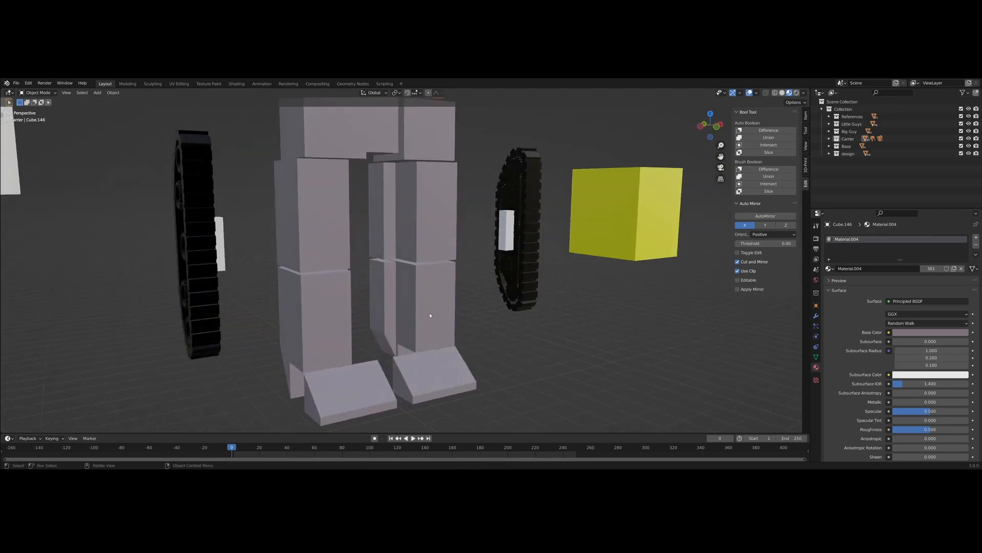
pyautogui.moveTo(430, 316); pyautogui.dragTo(536, 400, button='middle')
pyautogui.scroll(1, 499, 364)
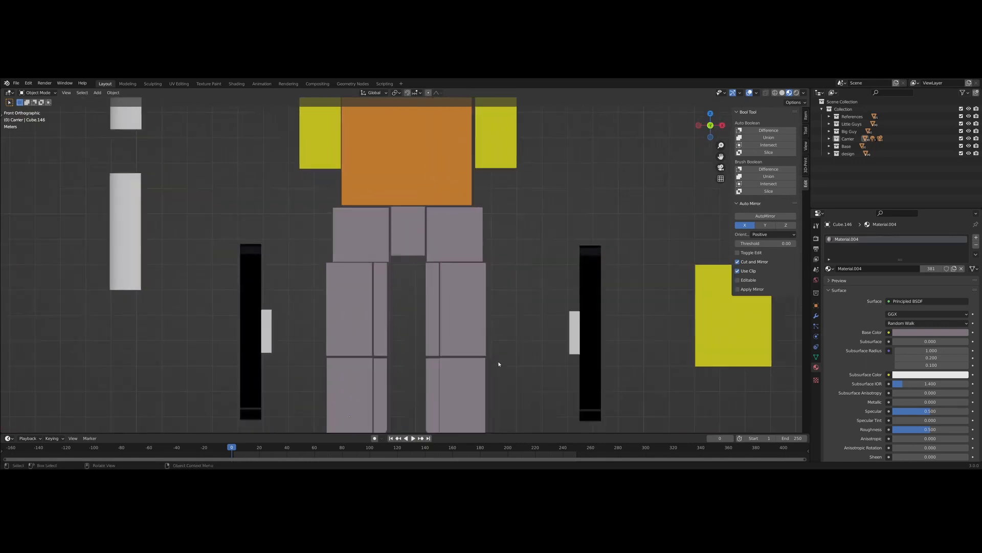
pyautogui.scroll(2, 499, 364)
pyautogui.keyDown('shift'); pyautogui.moveTo(502, 367); pyautogui.dragTo(491, 382, button='middle'); pyautogui.keyUp('shift')
pyautogui.scroll(-1, 466, 345)
pyautogui.scroll(-2, 428, 361)
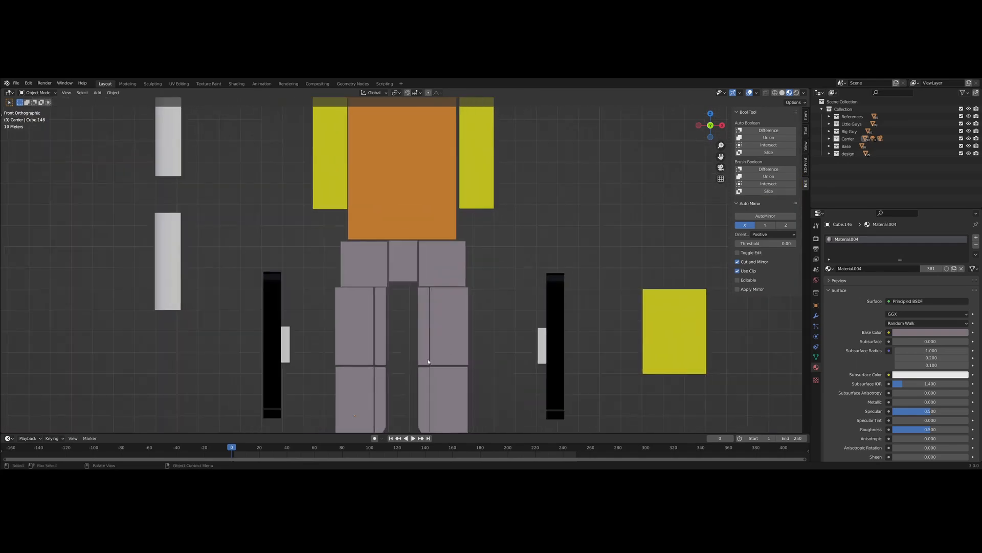
pyautogui.scroll(2, 389, 361)
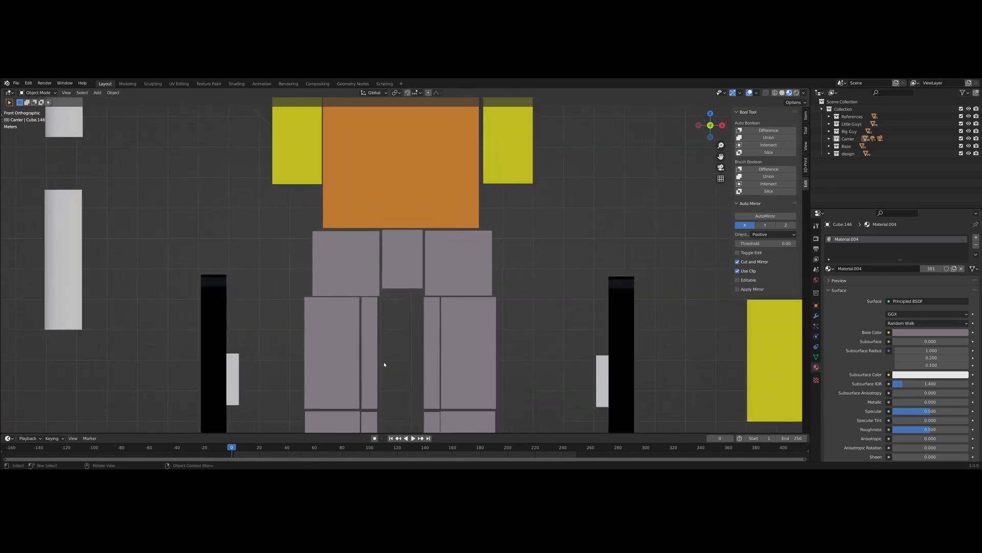
# - Compare the Carrier blockout with the finished yellow robot and the other vehicle models in front view
pyautogui.scroll(-7, 386, 366)
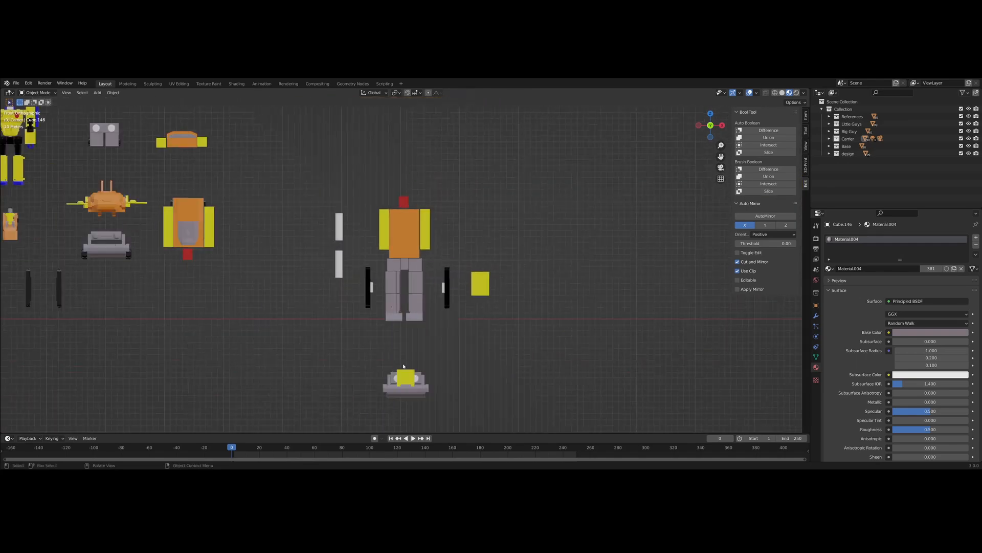
pyautogui.scroll(4, 351, 384)
pyautogui.keyDown('shift'); pyautogui.moveTo(272, 305); pyautogui.dragTo(438, 414, button='middle'); pyautogui.keyUp('shift')
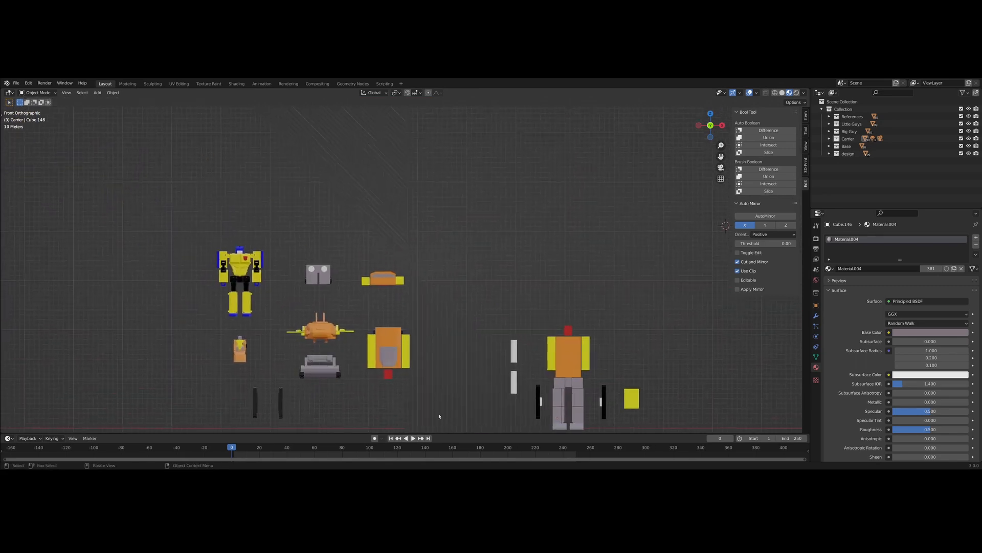
pyautogui.scroll(5, 215, 332)
pyautogui.keyDown('shift'); pyautogui.moveTo(186, 311); pyautogui.dragTo(343, 191, button='middle'); pyautogui.keyUp('shift')
pyautogui.keyDown('shift'); pyautogui.moveTo(451, 252); pyautogui.dragTo(212, 189, button='middle'); pyautogui.keyUp('shift')
pyautogui.scroll(-4, 565, 316)
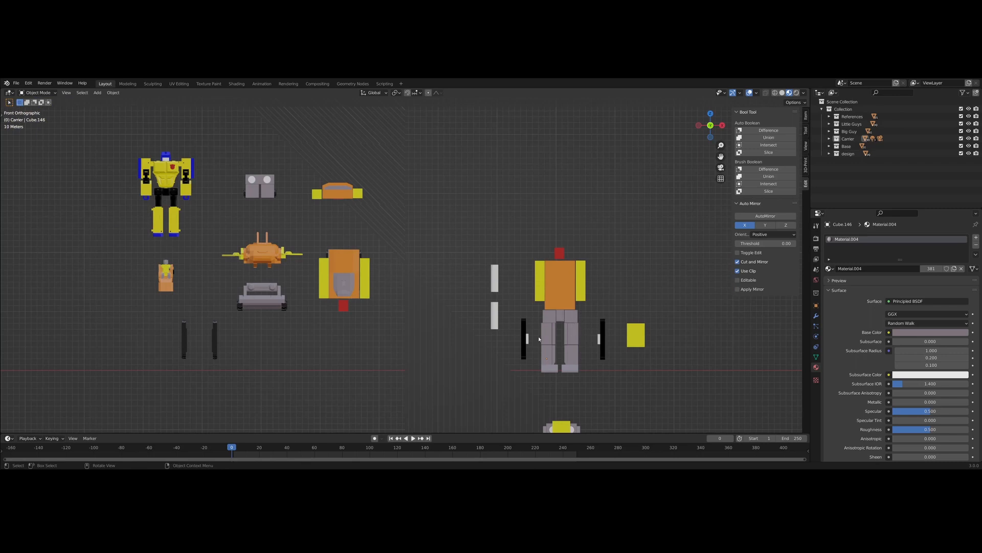
pyautogui.keyDown('shift'); pyautogui.moveTo(425, 322); pyautogui.dragTo(588, 379, button='middle'); pyautogui.keyUp('shift')
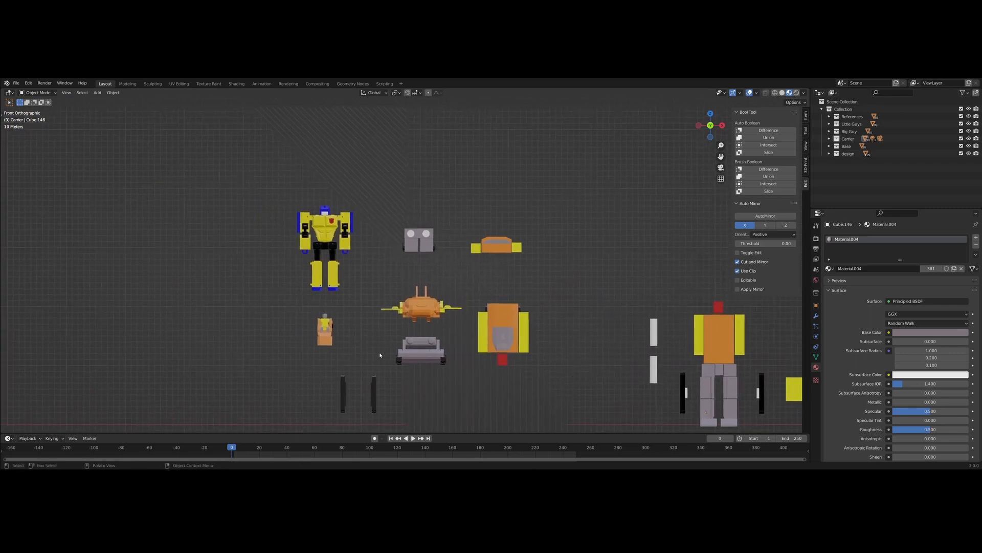
# - Duplicate the yellow robot's central hip and both outer hip parts about 530 m along X and 23 m down
pyautogui.scroll(10, 287, 261)
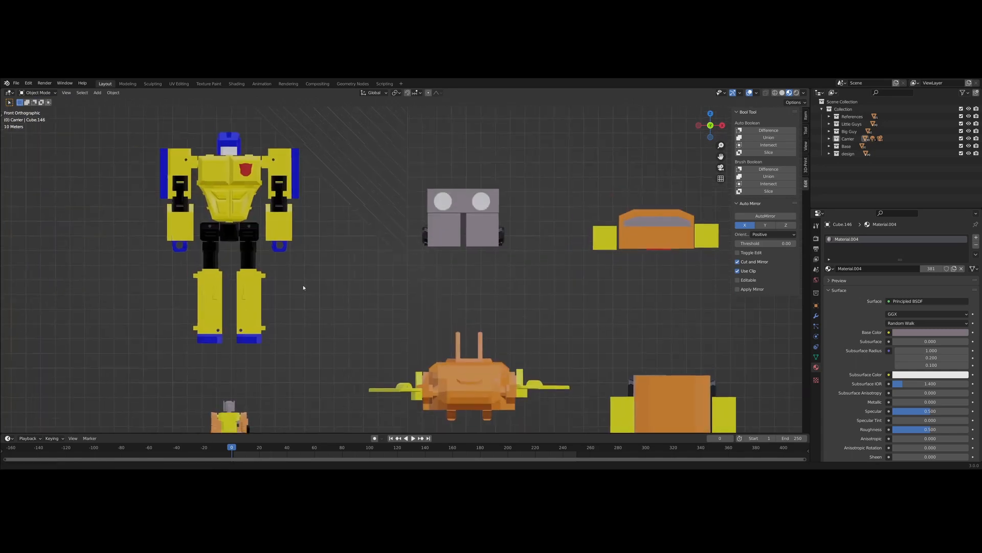
pyautogui.click(375, 291)
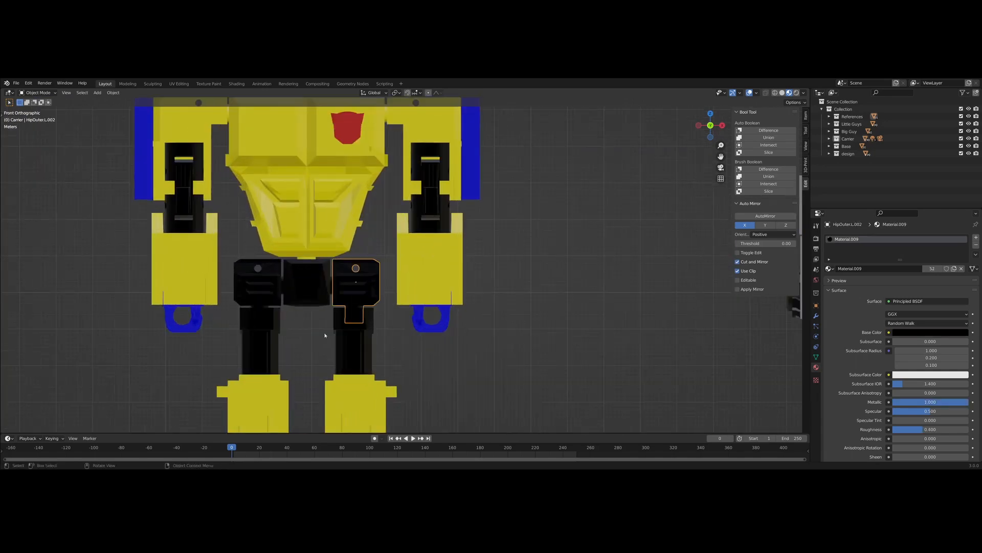
pyautogui.click(311, 290)
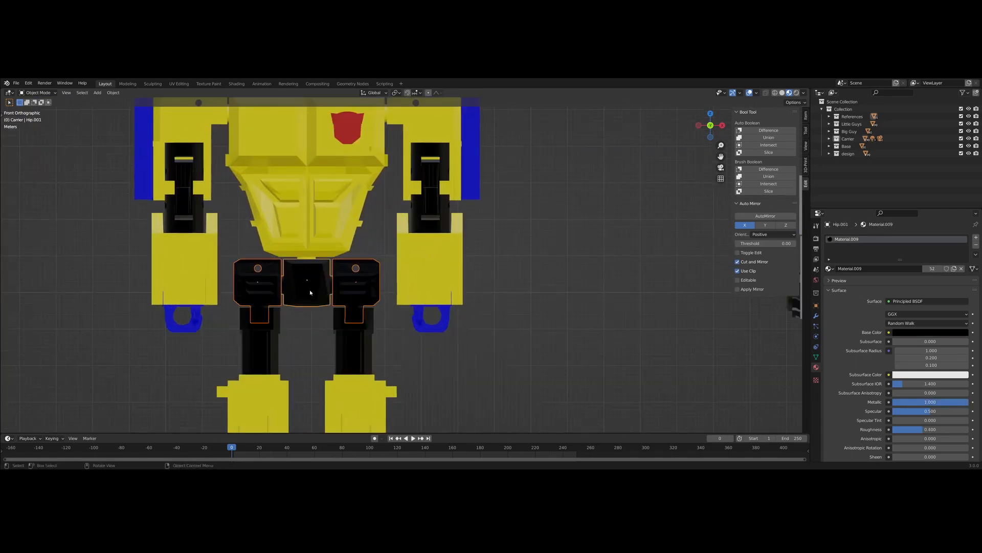
pyautogui.scroll(-8, 340, 250)
pyautogui.hotkey('shift', 'd')
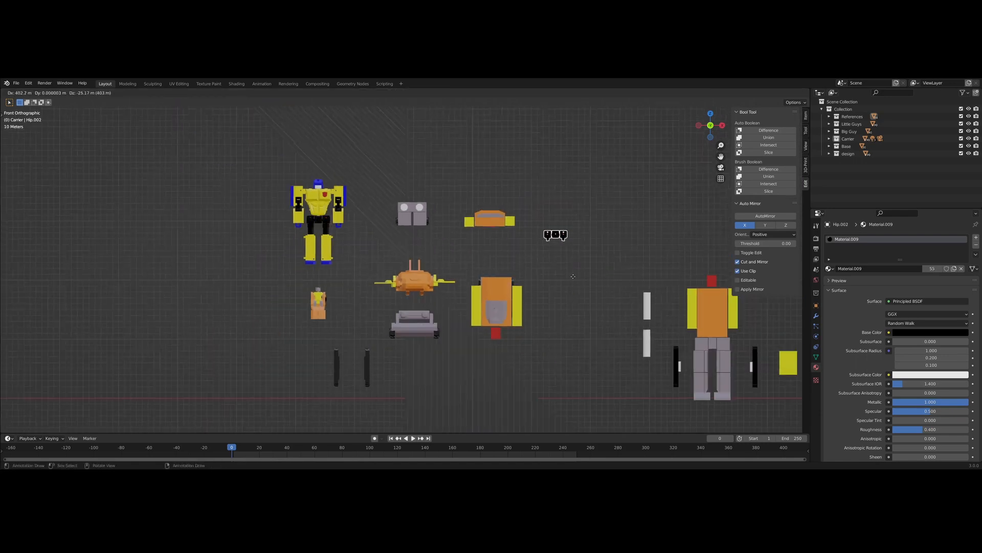
pyautogui.click(654, 262)
# - Move the duplicated hip parts about 229 m along X and down beside the Carrier's torso, above the yellow cube
pyautogui.keyDown('shift'); pyautogui.moveTo(600, 314); pyautogui.dragTo(397, 251, button='middle'); pyautogui.keyUp('shift')
pyautogui.scroll(3, 404, 249)
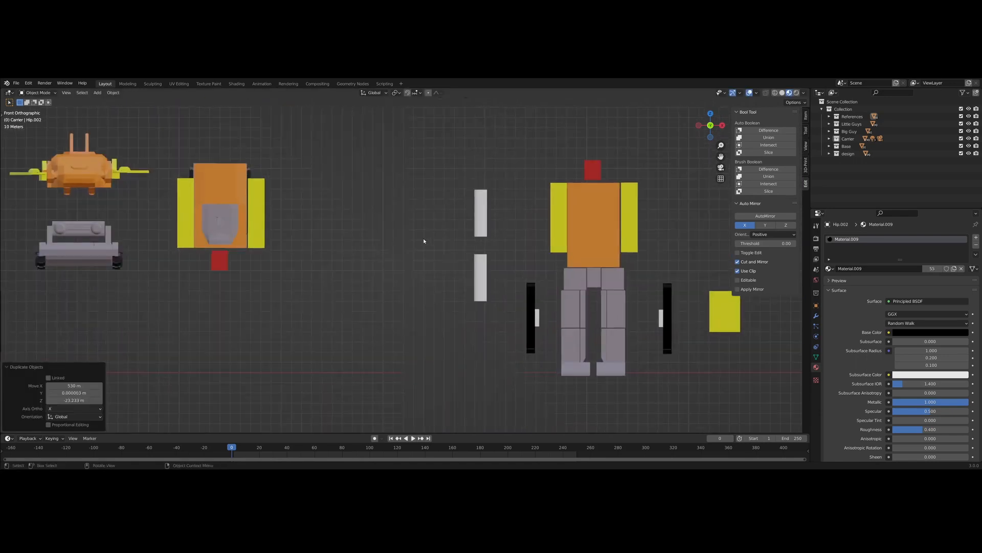
pyautogui.keyDown('shift'); pyautogui.moveTo(454, 198); pyautogui.dragTo(357, 259, button='middle'); pyautogui.keyUp('shift')
pyautogui.scroll(-2, 358, 258)
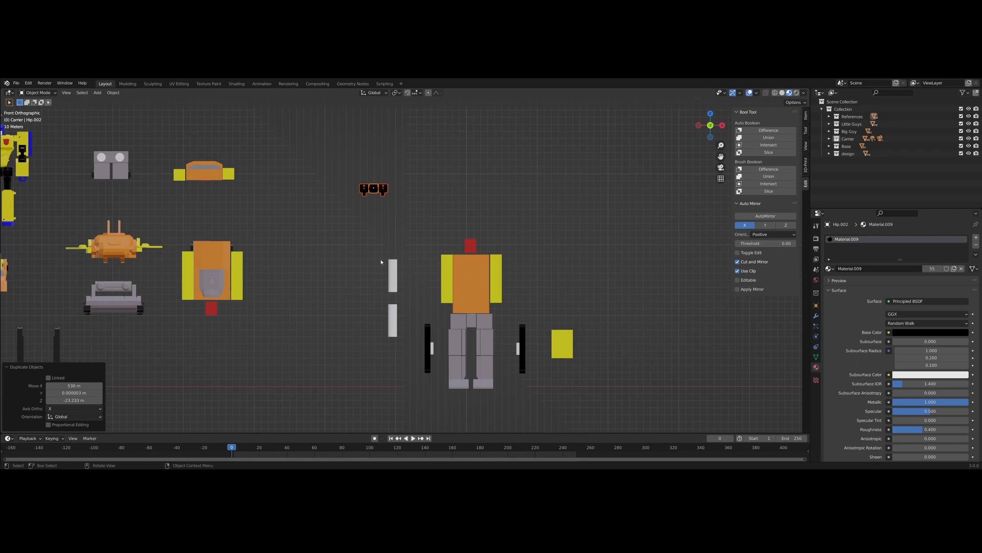
pyautogui.press('g')
pyautogui.click(559, 384)
pyautogui.keyDown('shift'); pyautogui.moveTo(578, 351); pyautogui.dragTo(502, 285, button='middle'); pyautogui.keyUp('shift')
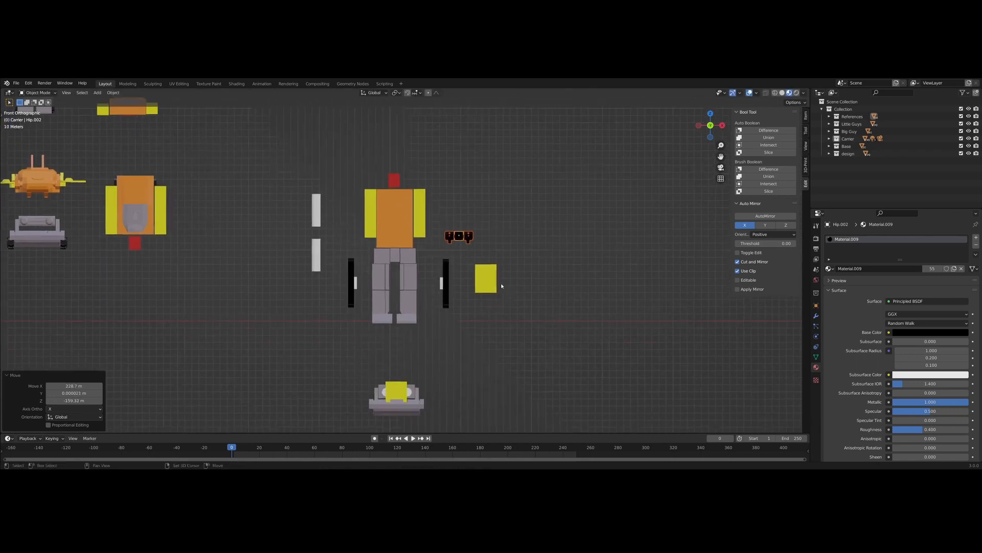
# - Scale the duplicated hip parts by 1.671 and move them about 51.6 m along X and 13.3 m up
pyautogui.scroll(3, 495, 327)
pyautogui.press('s')
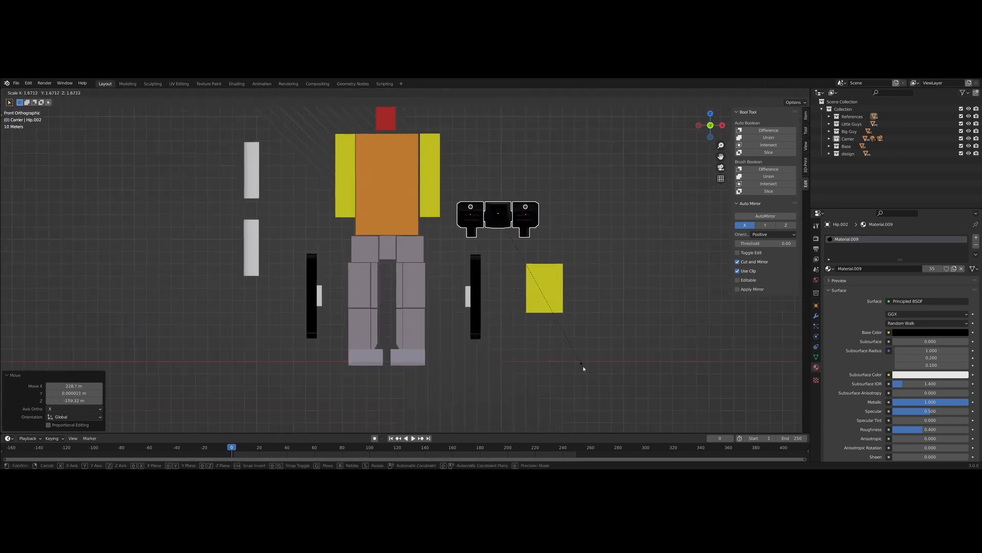
pyautogui.click(584, 369)
pyautogui.press('g')
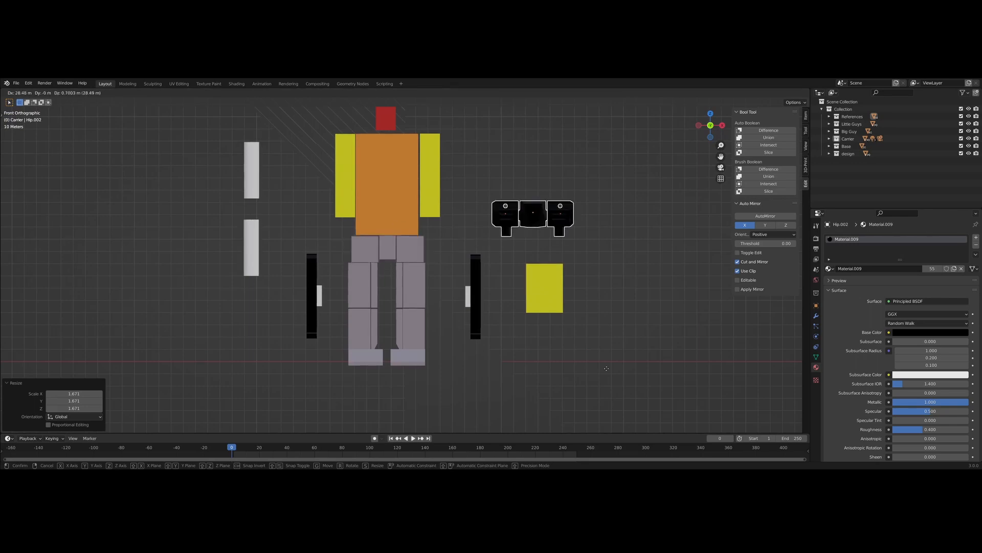
pyautogui.click(646, 352)
pyautogui.keyDown('shift'); pyautogui.moveTo(619, 302); pyautogui.dragTo(616, 320, button='middle'); pyautogui.keyUp('shift')
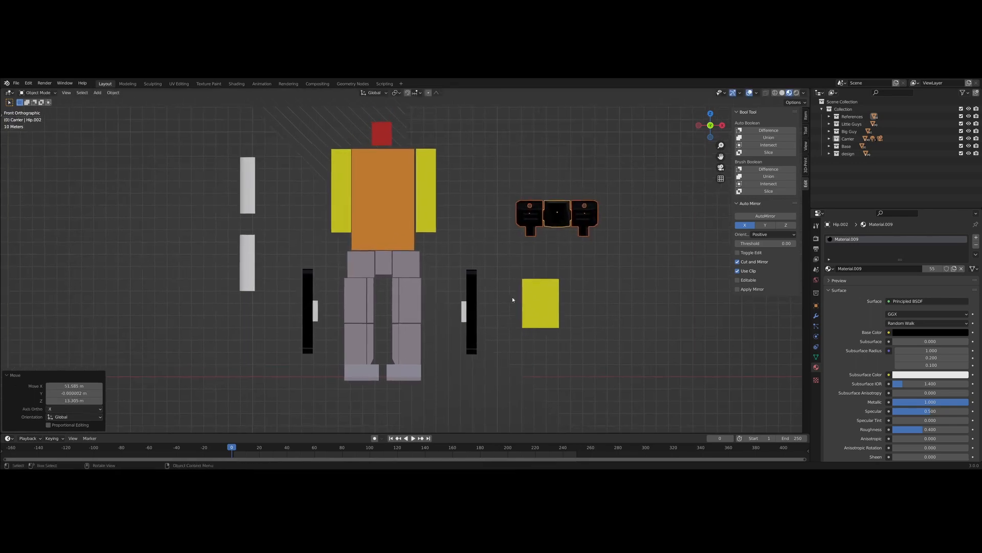
pyautogui.scroll(2, 575, 275)
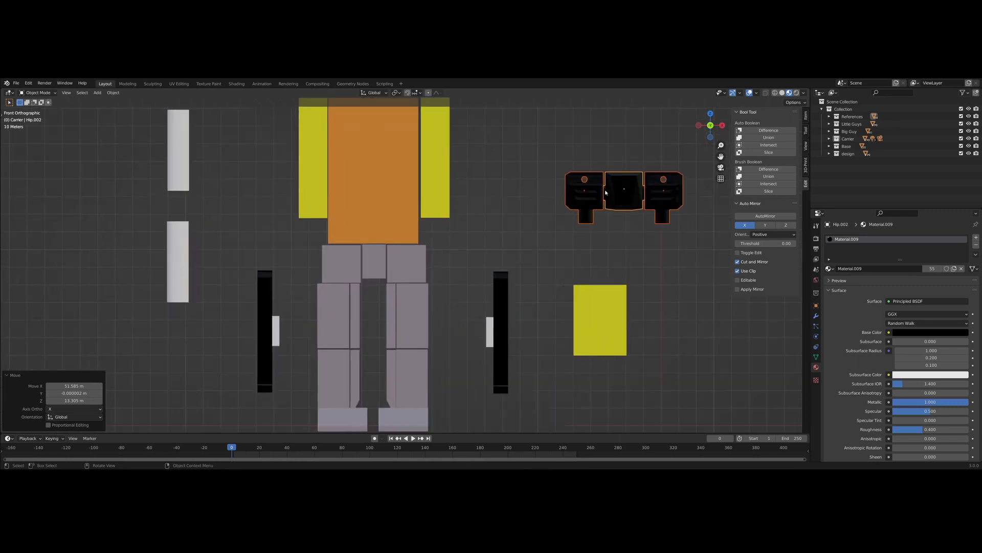
pyautogui.moveTo(606, 192); pyautogui.dragTo(563, 249, button='middle')
pyautogui.scroll(-5, 547, 254)
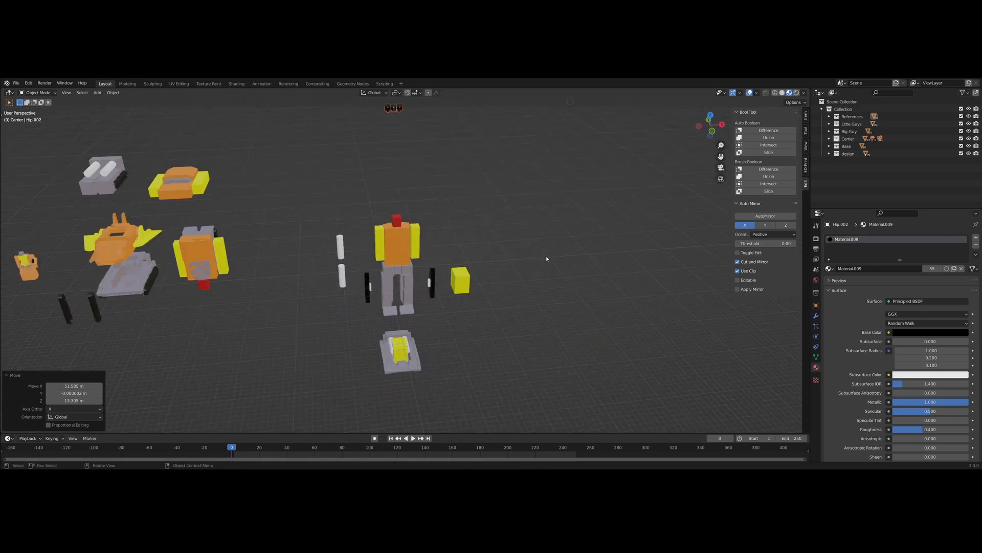
# - Move the duplicated hip parts about 1204.7 m in the negative Y direction
pyautogui.press('g')
pyautogui.press('y')
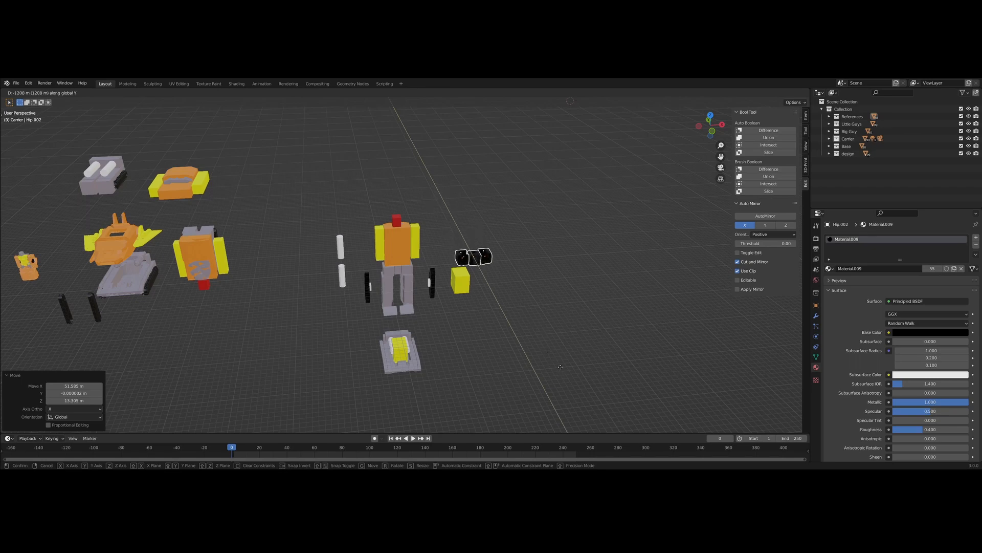
pyautogui.click(560, 367)
pyautogui.press('KP_1')
pyautogui.scroll(5, 561, 366)
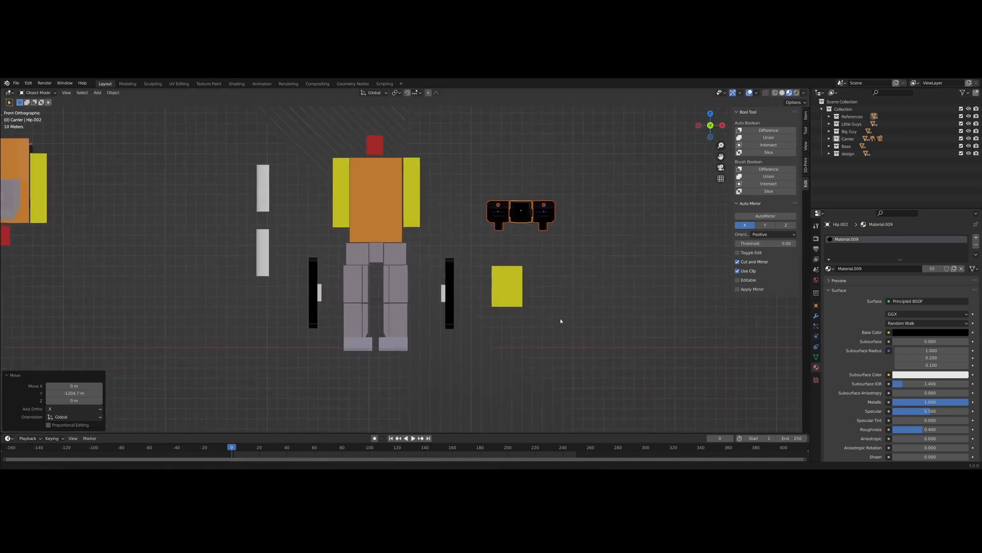
# - Examine the Carrier's hip and leg blocks beside the copied hip parts in perspective and front view
pyautogui.moveTo(561, 321); pyautogui.dragTo(463, 283, button='middle')
pyautogui.scroll(3, 387, 268)
pyautogui.press('KP_1')
pyautogui.scroll(-3, 428, 285)
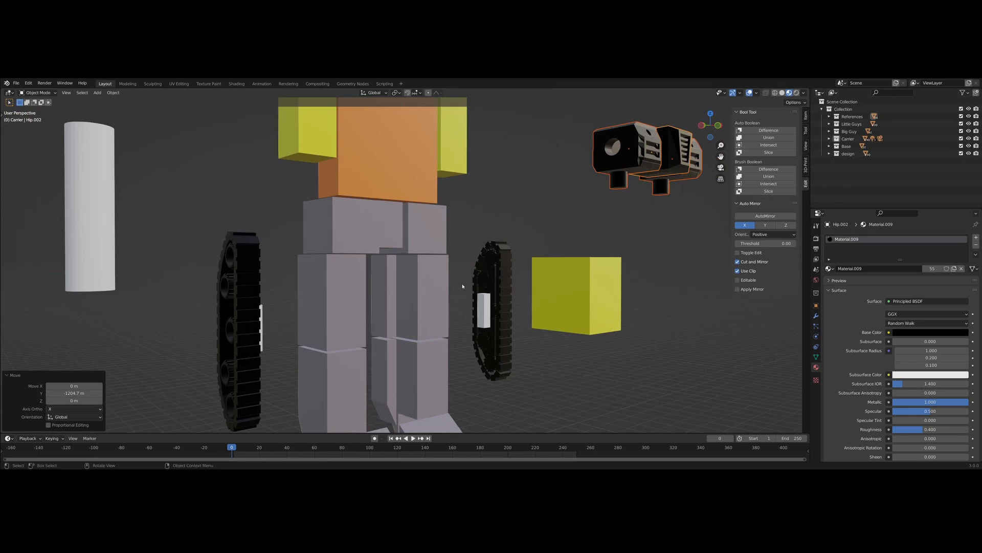
pyautogui.press('KP_1')
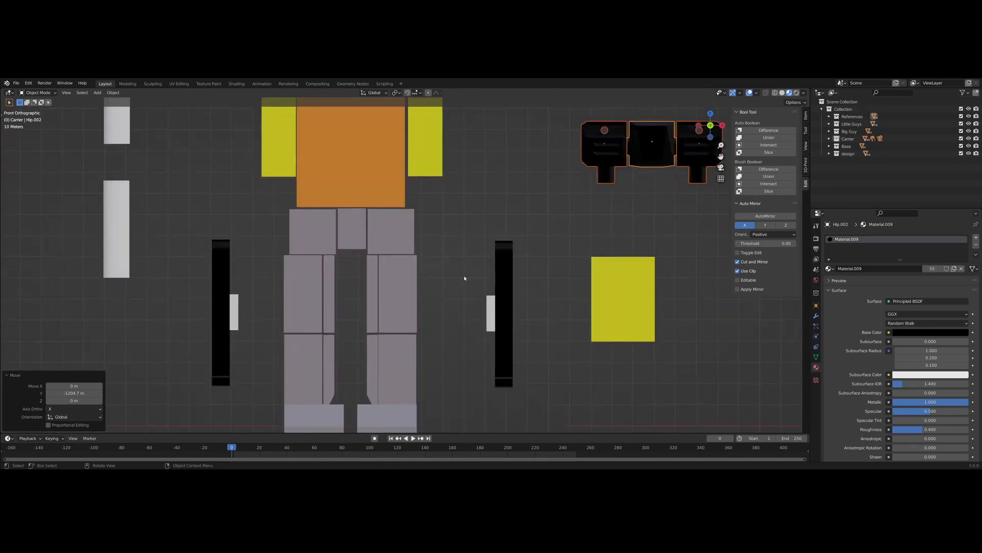
pyautogui.click(403, 246)
pyautogui.moveTo(470, 273); pyautogui.dragTo(478, 233, button='middle')
pyautogui.moveTo(473, 300); pyautogui.dragTo(455, 335, button='middle')
pyautogui.press('KP_1')
pyautogui.scroll(-2, 482, 313)
# - Try the yellow cube in front of the Carrier's legs, moving it about -129.4 m along X and 16 m down overall
pyautogui.click(515, 287)
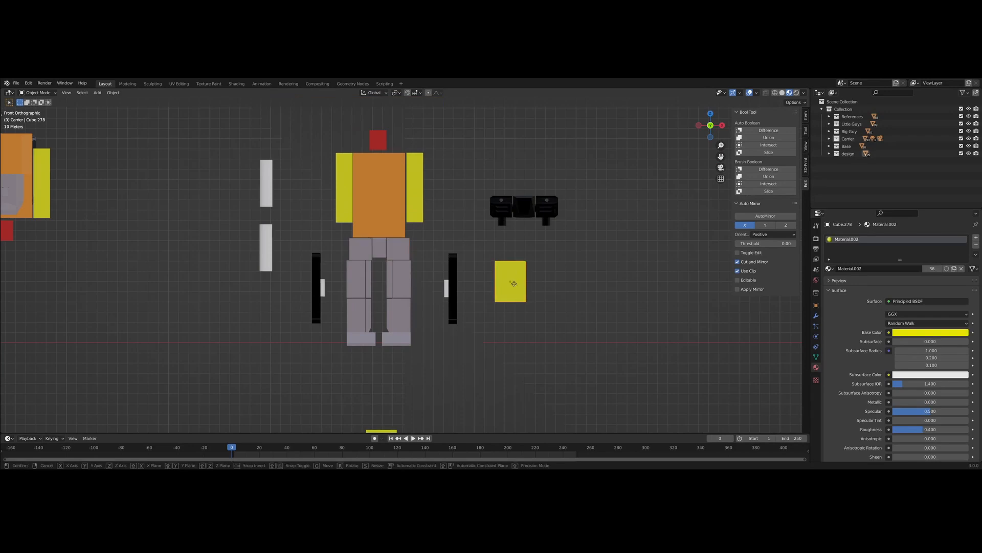
pyautogui.press('g')
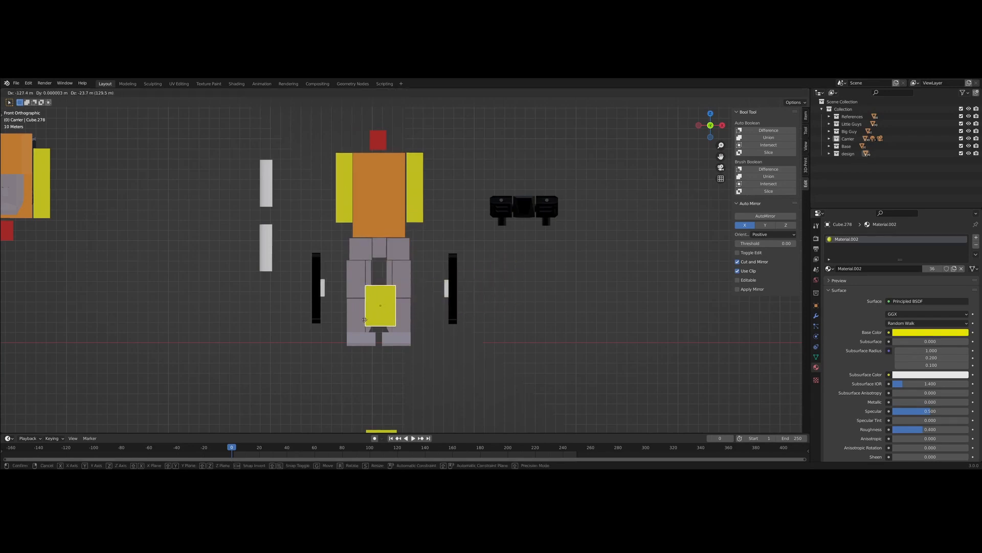
pyautogui.click(354, 265)
pyautogui.scroll(4, 438, 296)
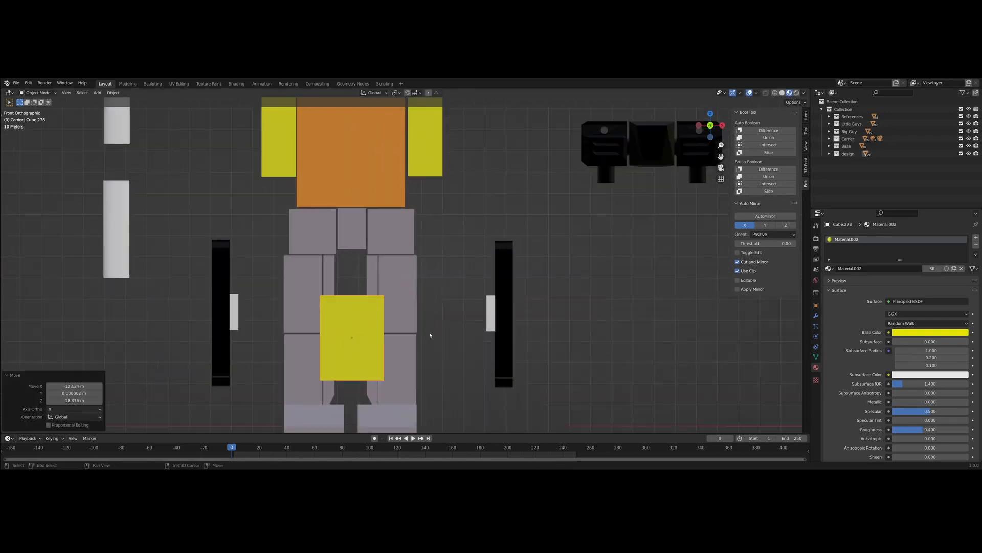
pyautogui.keyDown('shift'); pyautogui.moveTo(430, 336); pyautogui.dragTo(495, 285, button='middle'); pyautogui.keyUp('shift')
pyautogui.scroll(2, 475, 303)
pyautogui.scroll(-3, 474, 303)
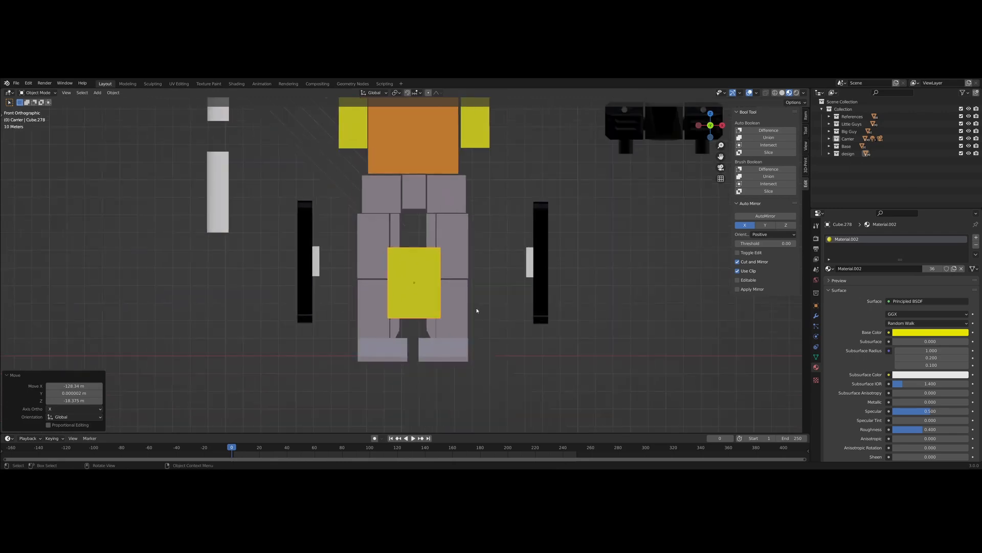
pyautogui.press('g')
pyautogui.click(471, 300)
pyautogui.moveTo(471, 300); pyautogui.dragTo(487, 317, button='middle')
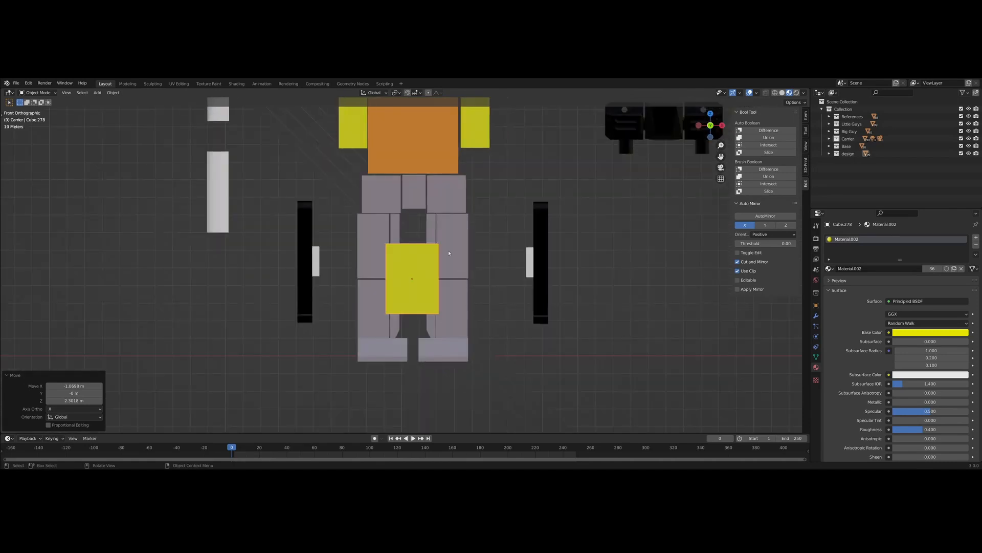
pyautogui.scroll(2, 442, 234)
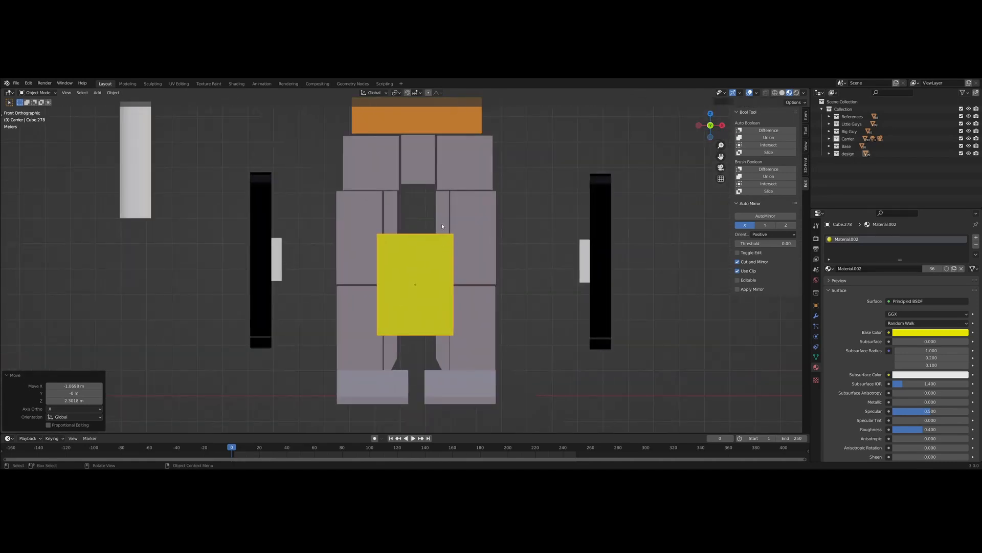
pyautogui.scroll(-1, 441, 223)
# - Move the yellow cube about 172.3 m along X and 11.5 m up, clear of the Carrier's legs
pyautogui.click(420, 301)
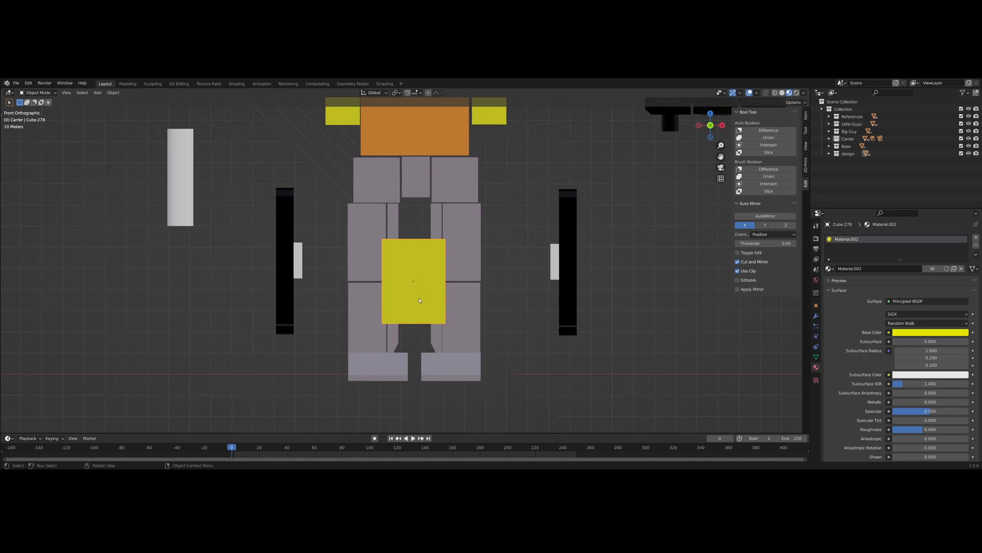
pyautogui.scroll(-4, 480, 348)
pyautogui.moveTo(417, 285); pyautogui.dragTo(591, 272)
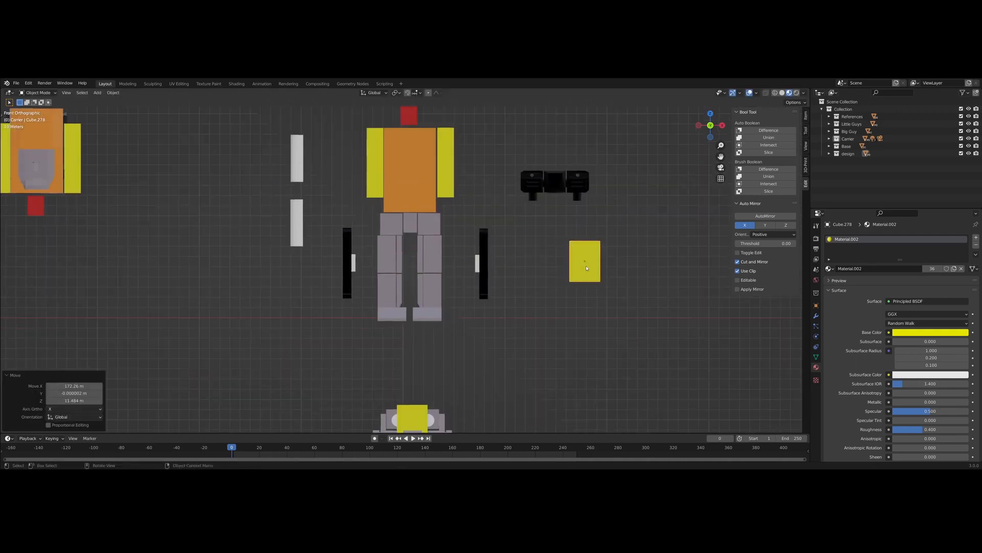
pyautogui.scroll(2, 535, 291)
# - Spread the Carrier's two outer hip blocks outward along X, away from the central hip block
pyautogui.click(440, 208)
pyautogui.press('g')
pyautogui.press('x')
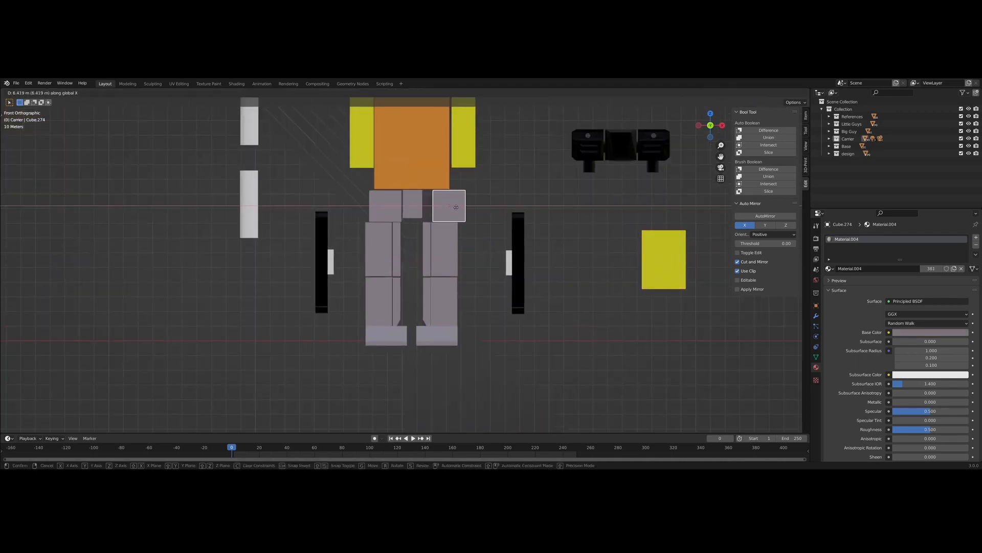
pyautogui.click(453, 208)
pyautogui.click(392, 213)
pyautogui.press('g')
pyautogui.press('x')
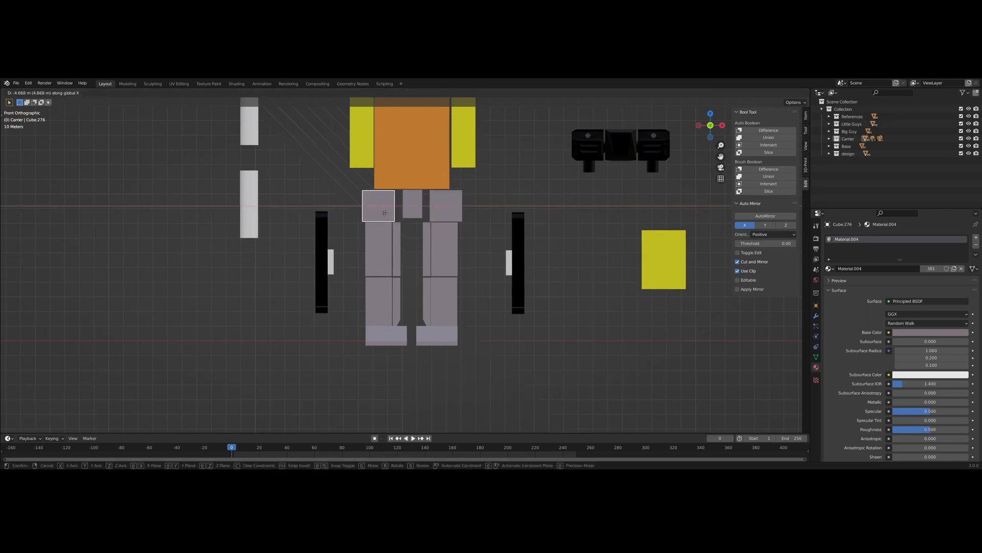
pyautogui.click(385, 214)
# - Move each leg with its foot outward along X, the first by about 3 m, flush with the outer hip blocks
pyautogui.moveTo(427, 356); pyautogui.dragTo(469, 366)
pyautogui.press('g')
pyautogui.press('x')
pyautogui.click(453, 366)
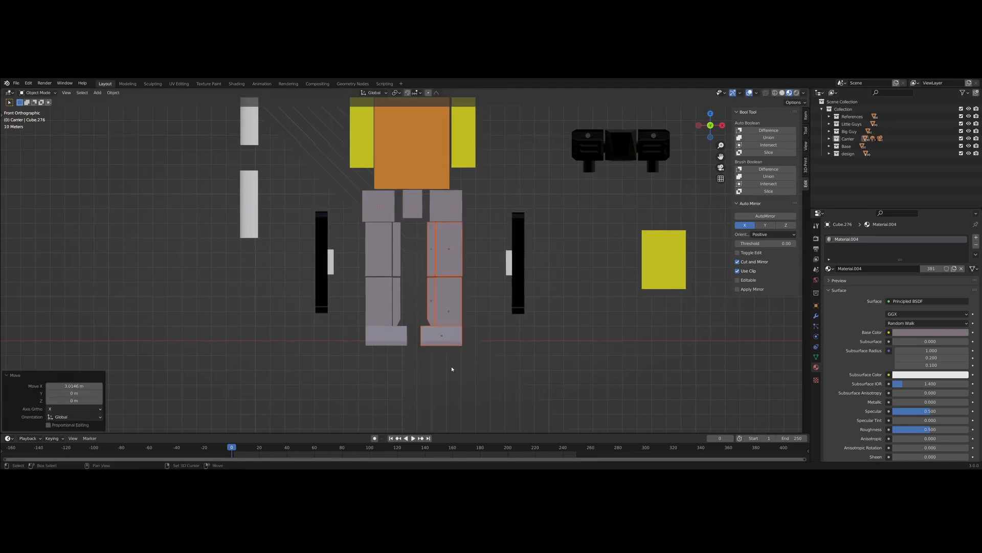
pyautogui.moveTo(362, 265); pyautogui.dragTo(413, 357)
pyautogui.press('g')
pyautogui.press('x')
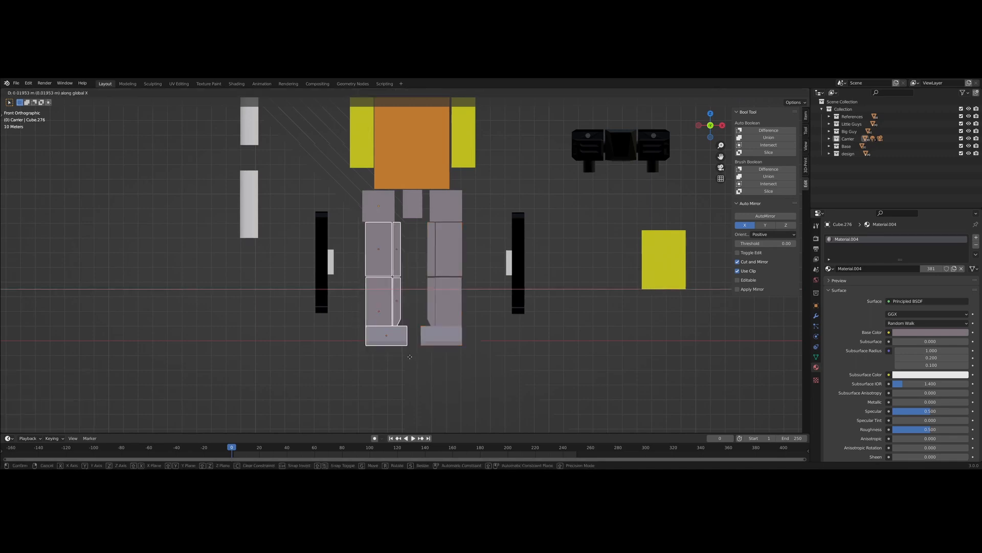
pyautogui.click(380, 354)
# - Scale the central hip block by 1.747 along X to fill the gap between the outer hip blocks, and nudge it slightly
pyautogui.click(412, 205)
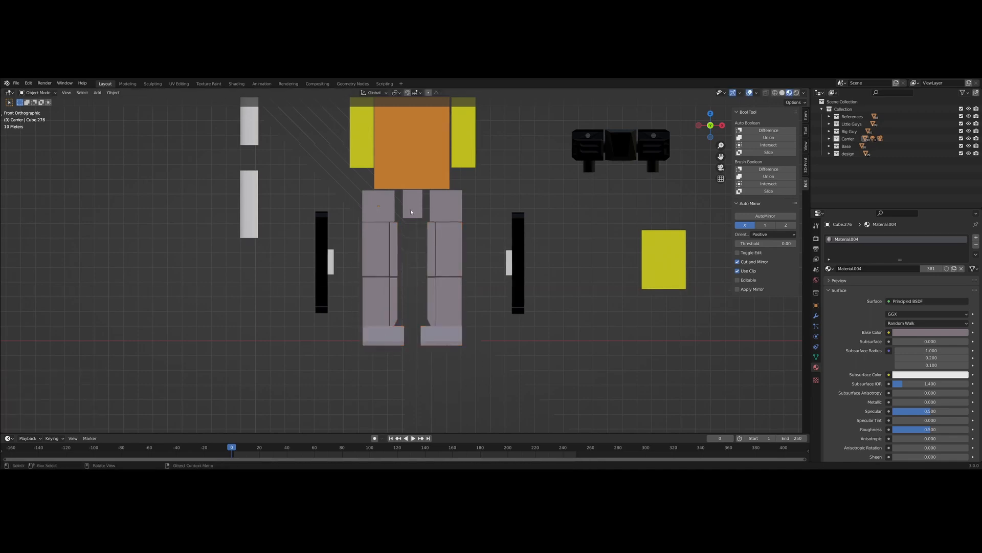
pyautogui.press('s')
pyautogui.press('x')
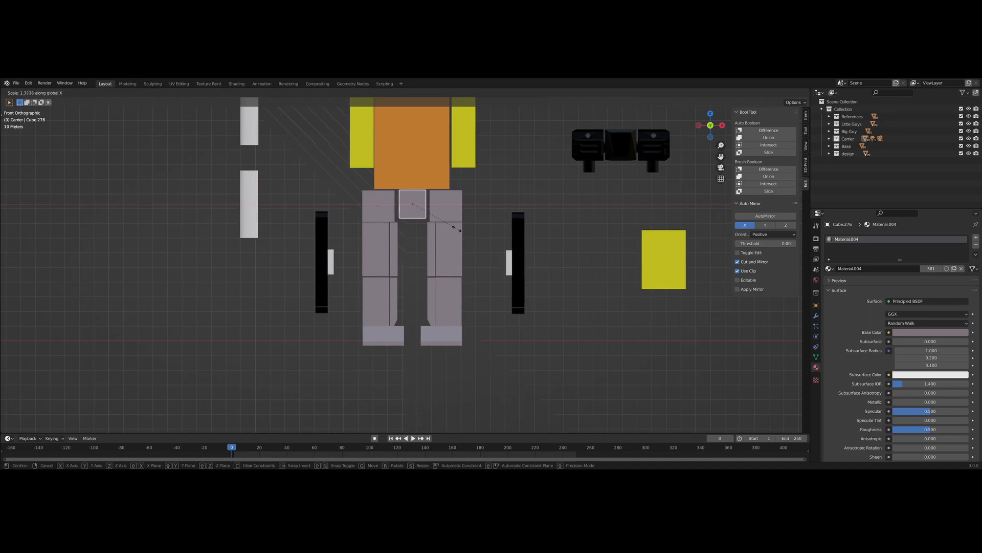
pyautogui.click(592, 268)
pyautogui.scroll(3, 515, 202)
pyautogui.press('g')
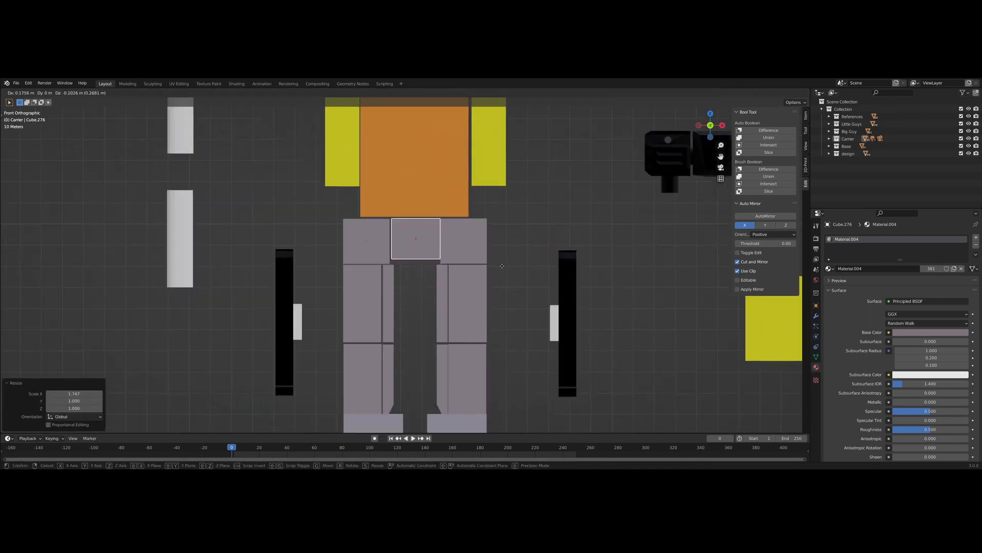
pyautogui.press('Escape')
# - Scale the central hip block by 1.116 along Z, lower it about 1 m, and shrink it slightly overall
pyautogui.press('s')
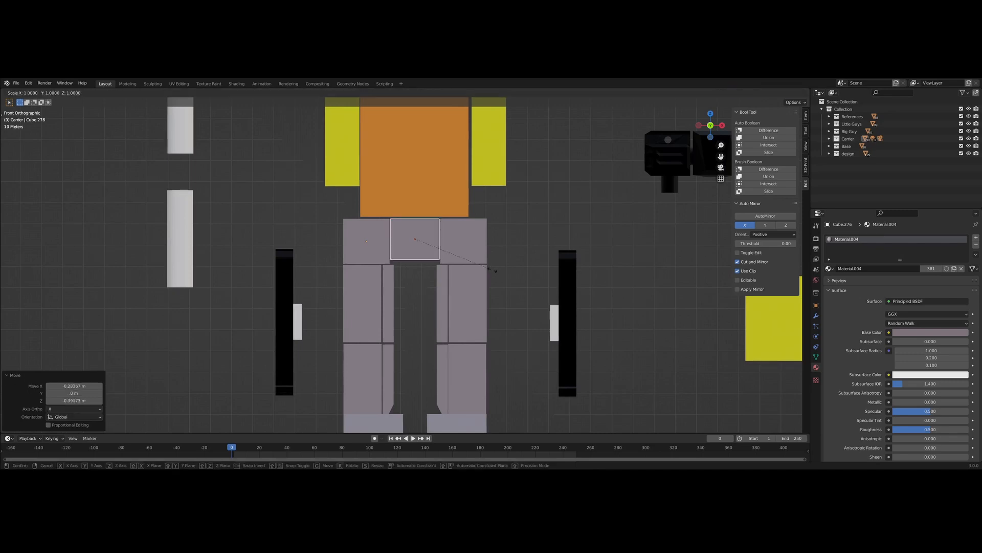
pyautogui.press('z')
pyautogui.click(503, 274)
pyautogui.press('g')
pyautogui.press('z')
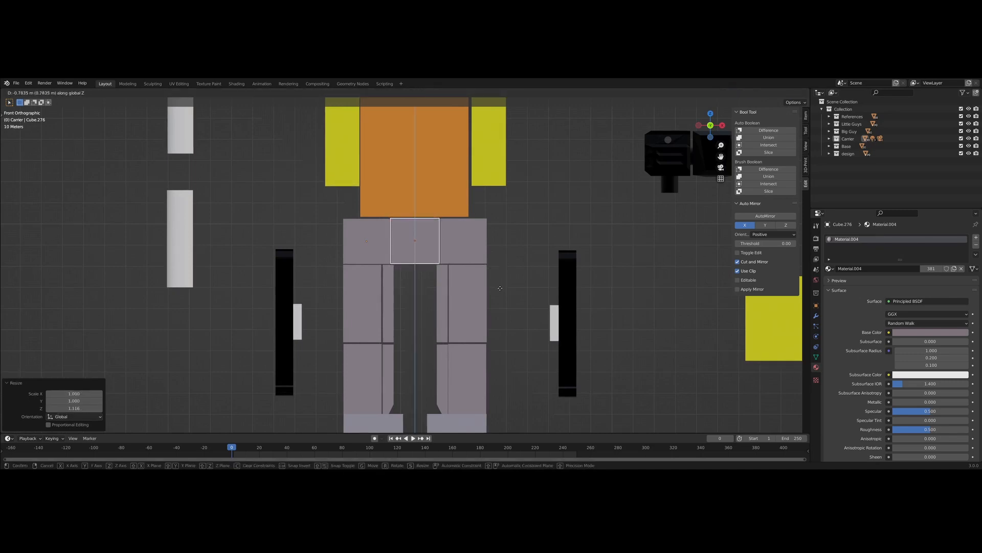
pyautogui.click(500, 294)
pyautogui.press('s')
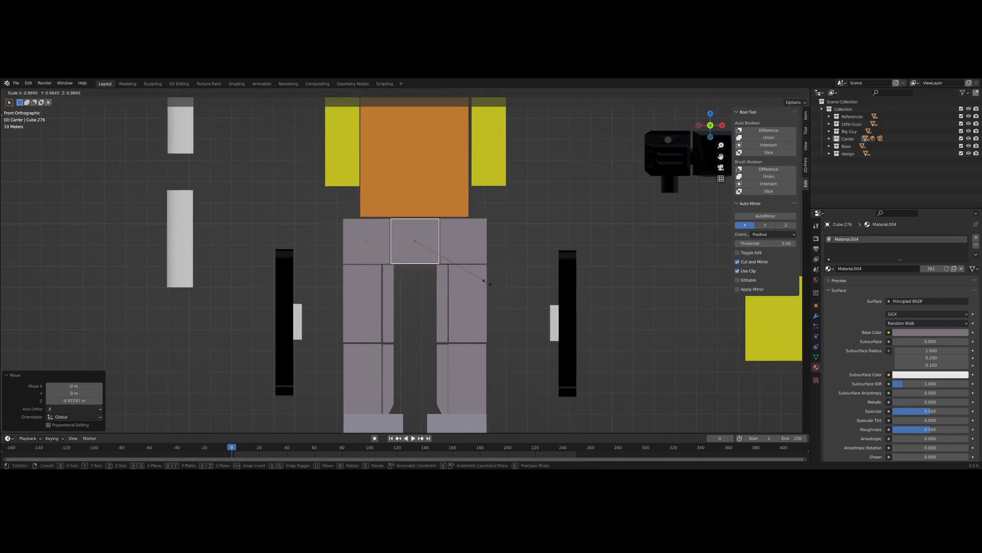
pyautogui.click(486, 284)
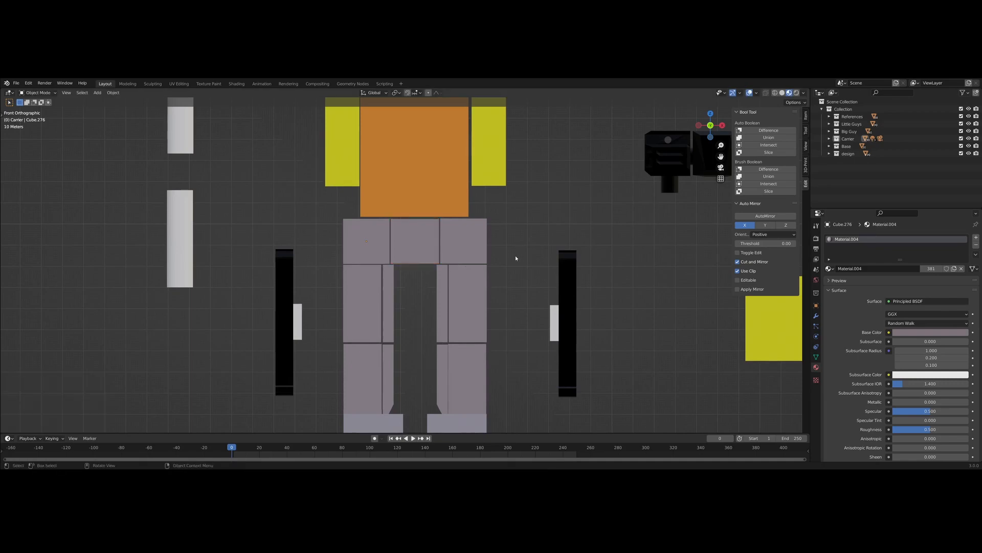
# - Deepen the central hip block by a factor of 1.490 along Y in side view
pyautogui.moveTo(518, 256); pyautogui.dragTo(468, 255, button='middle')
pyautogui.moveTo(408, 238); pyautogui.dragTo(450, 267, button='middle')
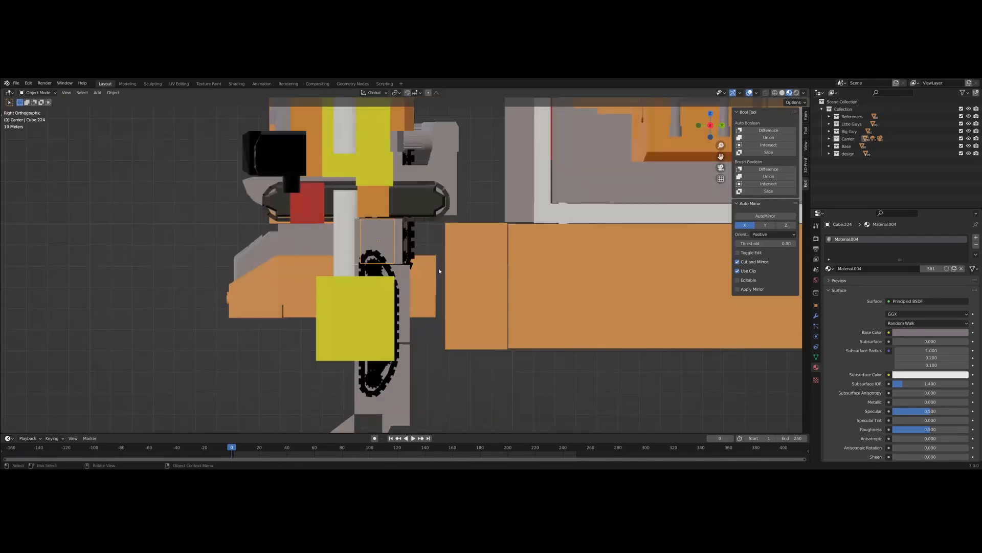
pyautogui.press('s')
pyautogui.press('x')
pyautogui.press('y')
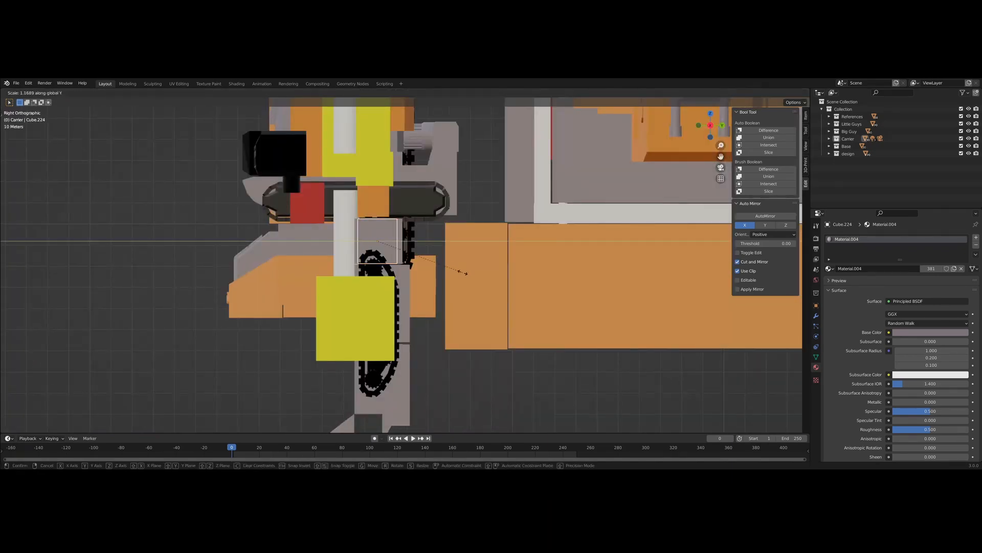
pyautogui.click(484, 277)
pyautogui.press('KP_1')
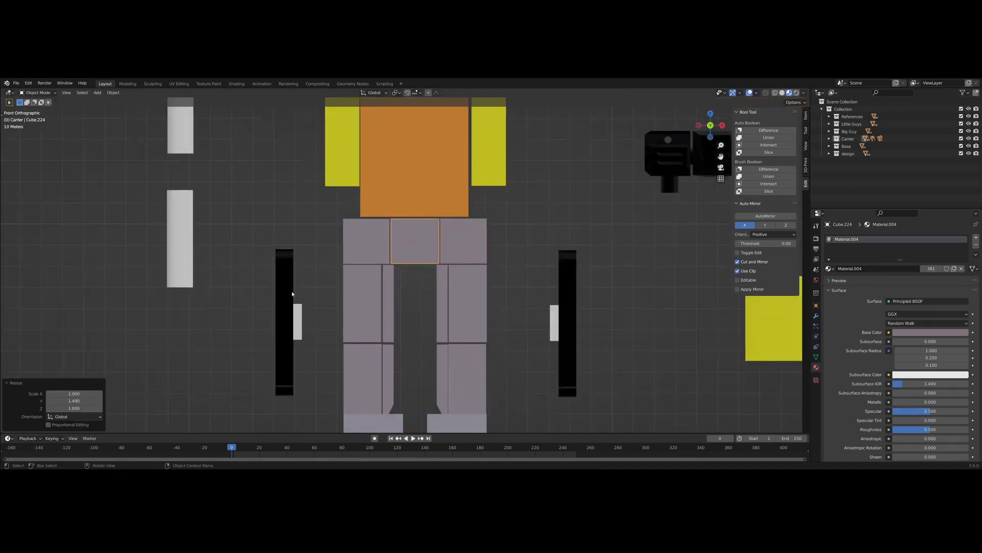
# - Hide the other robots and the models below the reference images, keeping the yellow robot's group and the Carrier
pyautogui.scroll(-6, 307, 286)
pyautogui.scroll(-4, 314, 322)
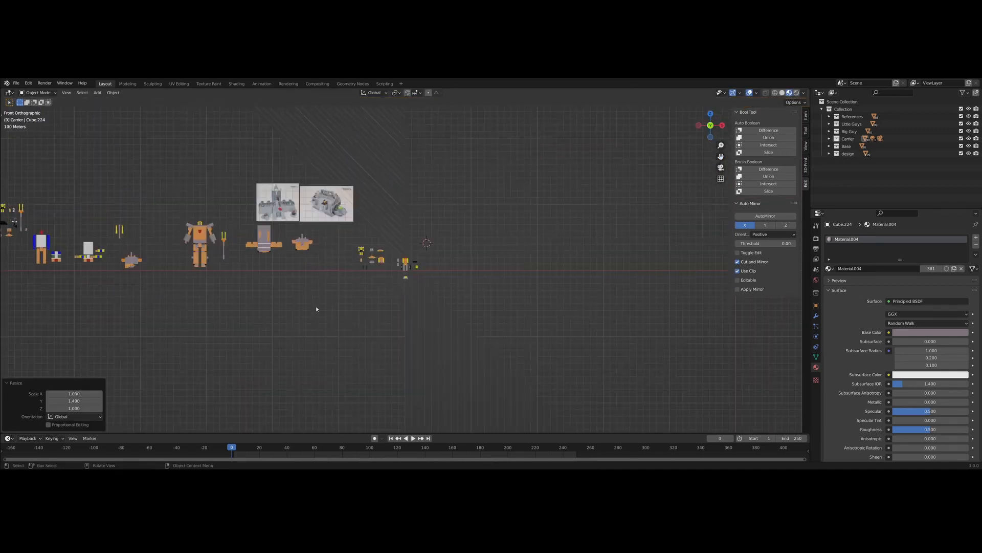
pyautogui.moveTo(36, 181); pyautogui.dragTo(357, 320)
pyautogui.scroll(3, 337, 318)
pyautogui.scroll(6, 335, 314)
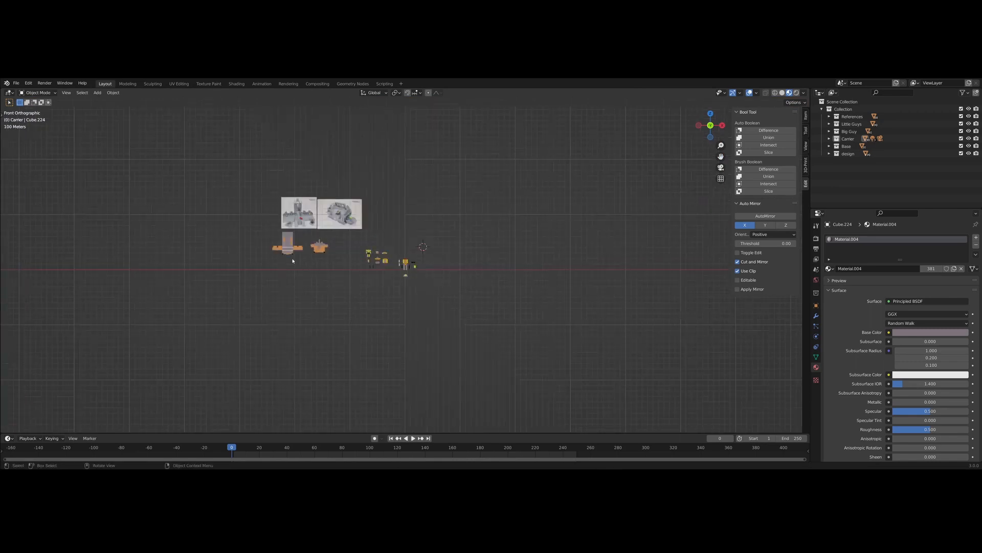
pyautogui.moveTo(85, 196); pyautogui.dragTo(263, 272)
pyautogui.press('h')
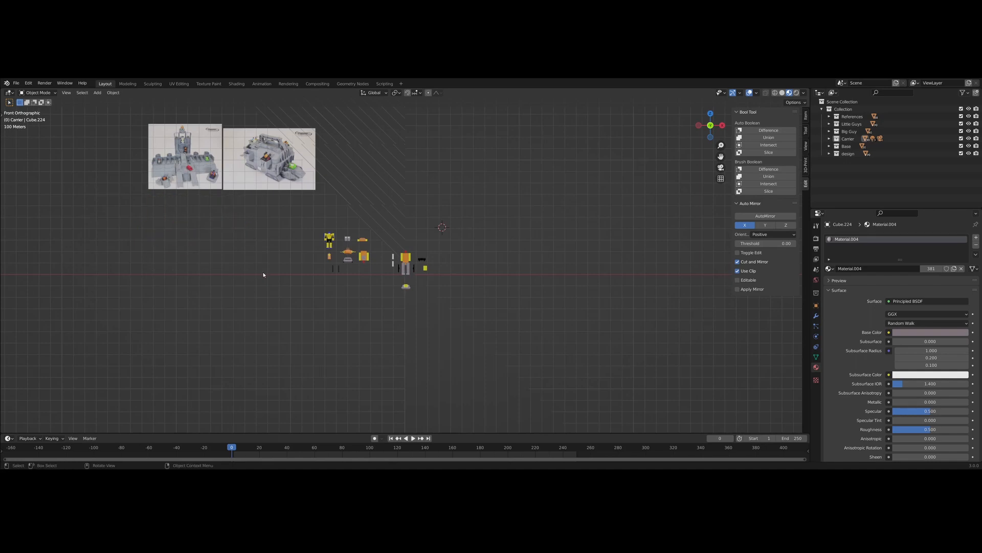
# - Move the yellow robot and its vehicle models up, above the level of the Carrier
pyautogui.scroll(5, 262, 276)
pyautogui.scroll(-3, 206, 270)
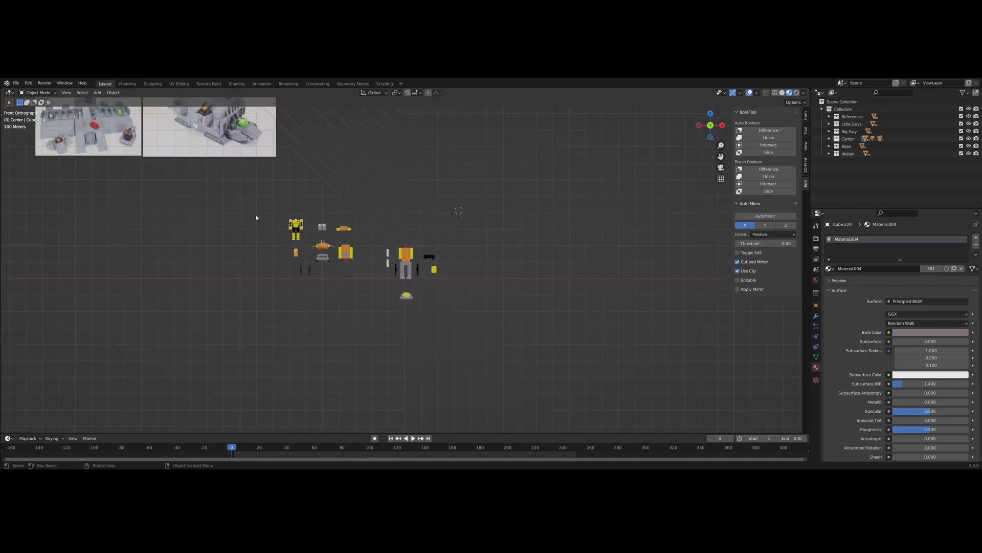
pyautogui.moveTo(251, 209); pyautogui.dragTo(373, 293)
pyautogui.scroll(-2, 327, 312)
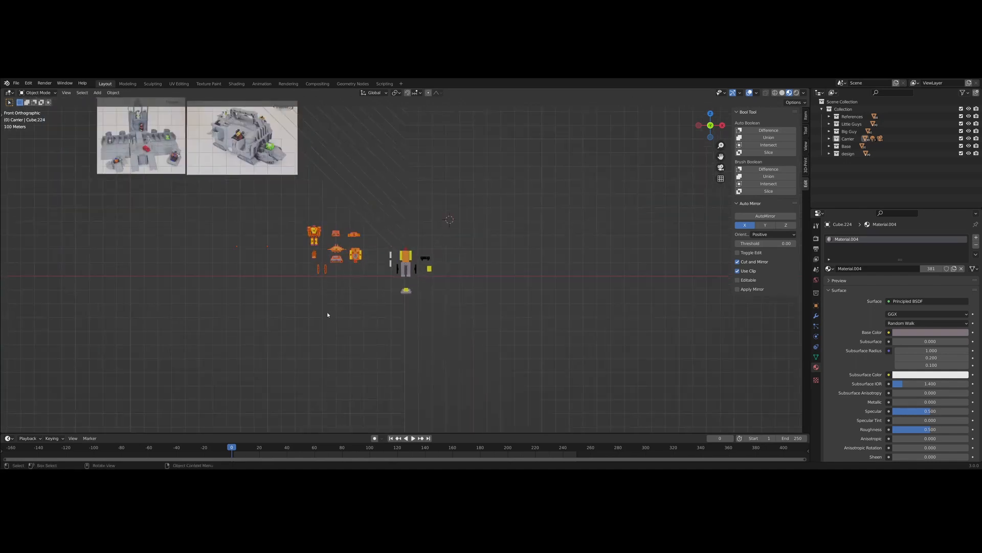
pyautogui.press('g')
pyautogui.click(329, 257)
# - Move both base reference images about 2187.7 m along X and 432 m down, just above the Carrier
pyautogui.click(254, 170)
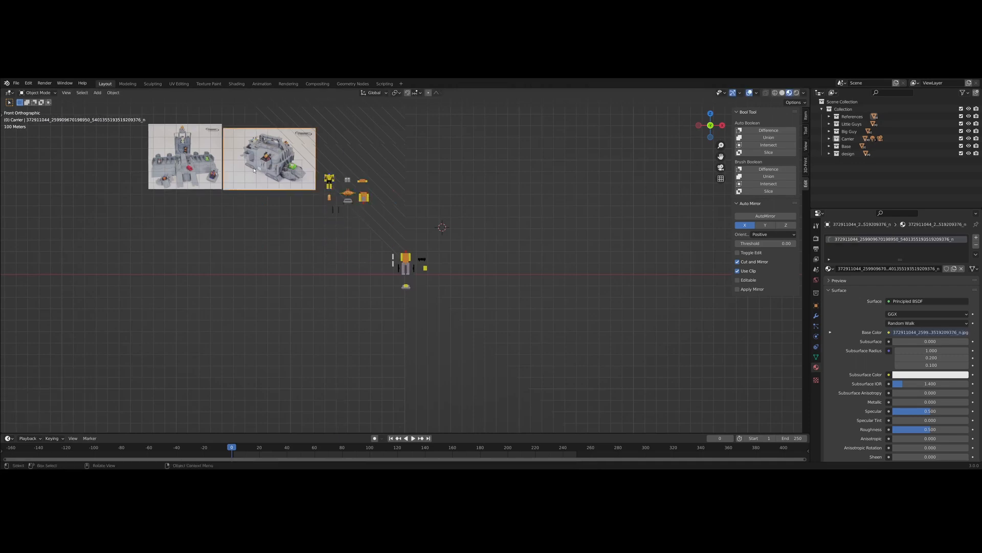
pyautogui.keyDown('shift'); pyautogui.click(195, 176); pyautogui.keyUp('shift')
pyautogui.press('g')
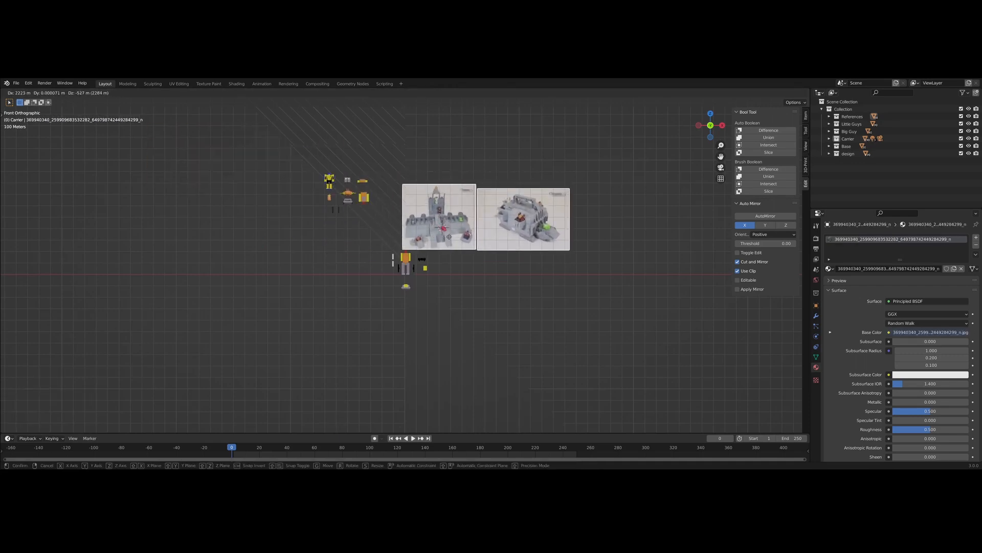
pyautogui.click(460, 241)
pyautogui.scroll(5, 461, 241)
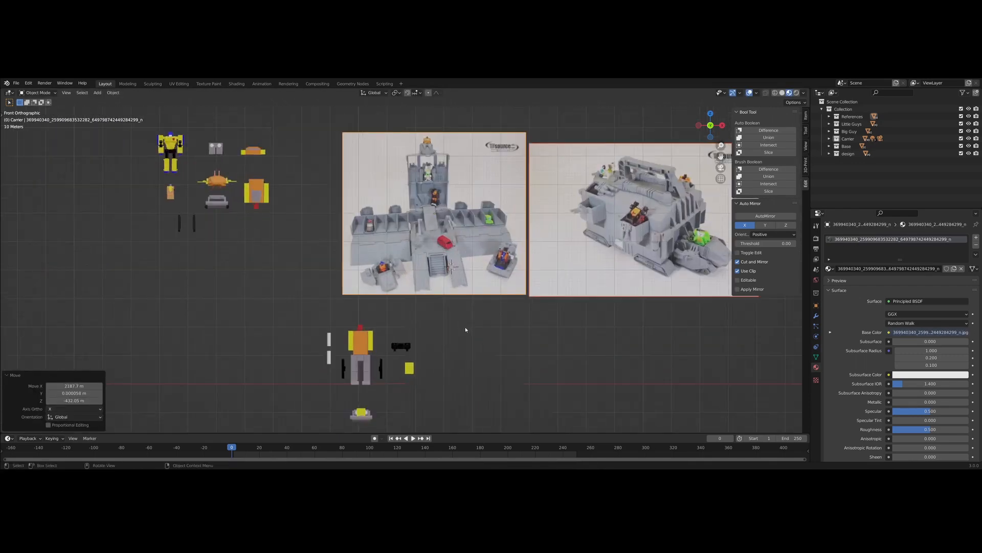
pyautogui.keyDown('shift'); pyautogui.moveTo(464, 305); pyautogui.dragTo(407, 249, button='middle'); pyautogui.keyUp('shift')
pyautogui.scroll(4, 416, 280)
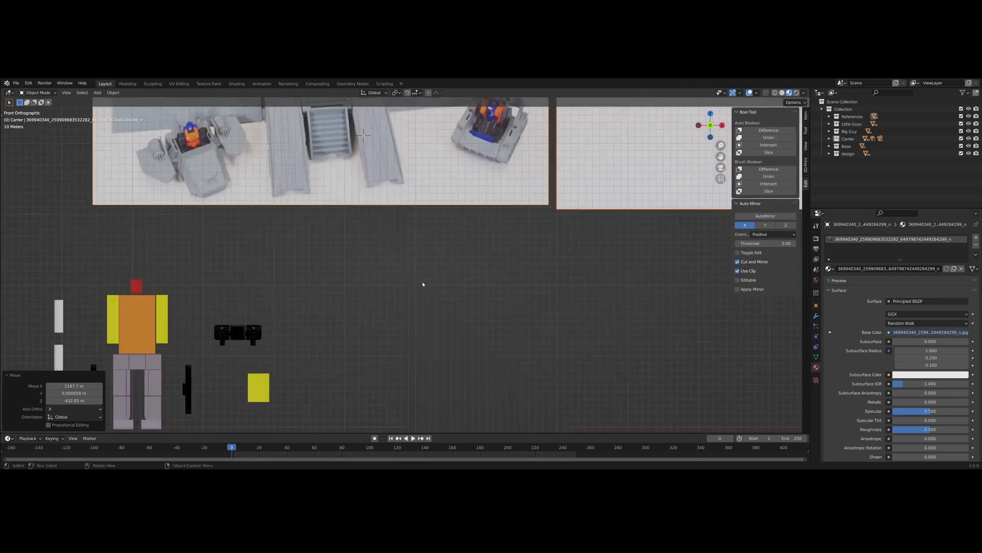
# - Examine the base reference images and the Carrier robot's blockout from the front, in perspective and from below
pyautogui.keyDown('shift'); pyautogui.moveTo(479, 176); pyautogui.dragTo(463, 247, button='middle'); pyautogui.keyUp('shift')
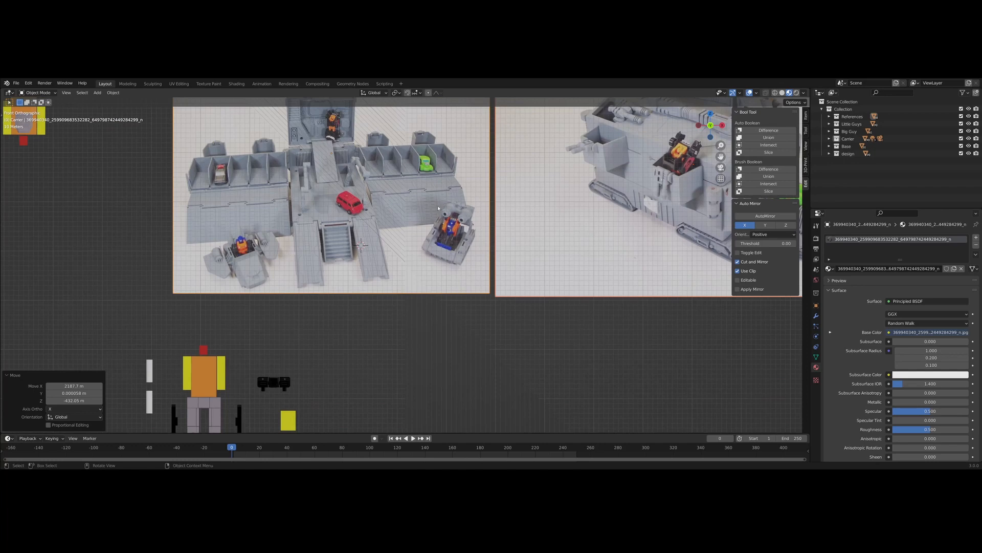
pyautogui.keyDown('shift'); pyautogui.moveTo(417, 351); pyautogui.dragTo(520, 256, button='middle'); pyautogui.keyUp('shift')
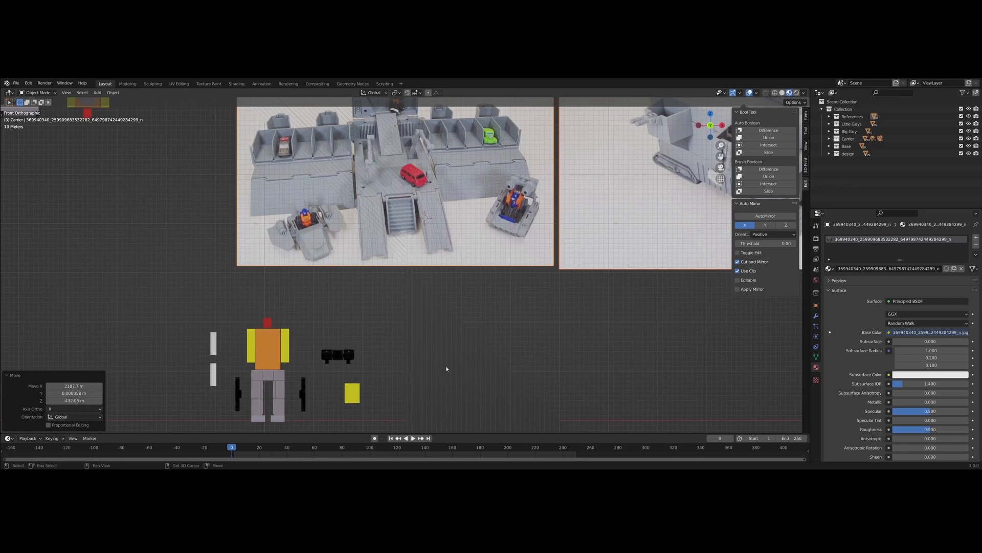
pyautogui.keyDown('shift'); pyautogui.moveTo(446, 368); pyautogui.dragTo(570, 213, button='middle'); pyautogui.keyUp('shift')
pyautogui.scroll(4, 471, 320)
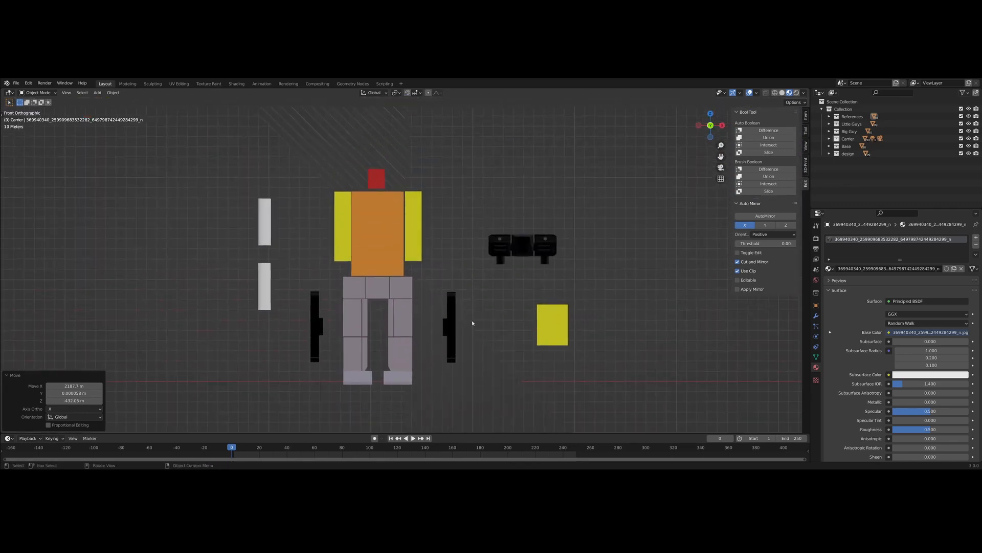
pyautogui.moveTo(472, 323); pyautogui.dragTo(507, 324, button='middle')
pyautogui.scroll(-3, 482, 303)
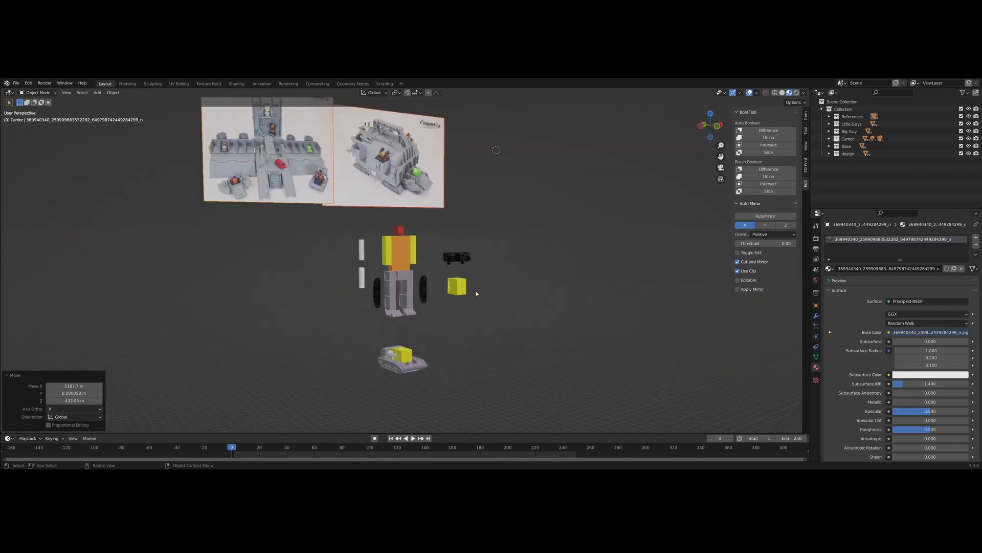
pyautogui.scroll(-1, 438, 185)
pyautogui.scroll(11, 456, 305)
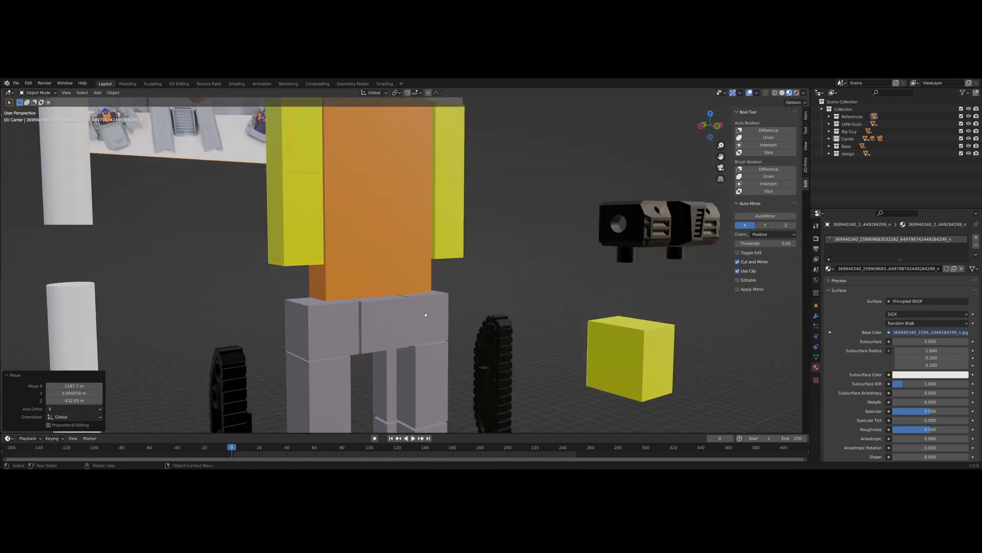
pyautogui.moveTo(425, 314); pyautogui.dragTo(371, 292, button='middle')
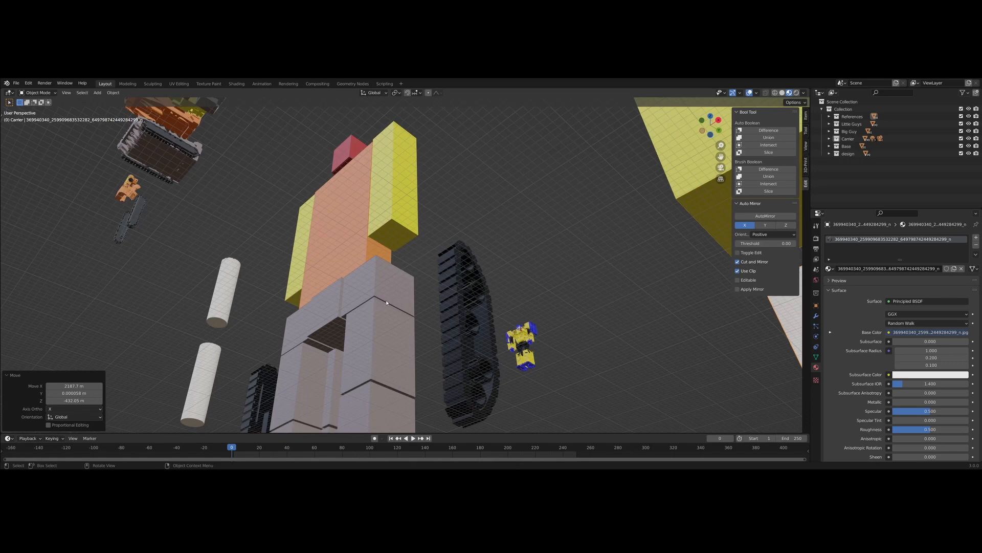
# - Duplicate the three hip blocks and offset the copies -23.575 m in Y and -22.151 m in Z, in front of the thighs
pyautogui.click(361, 306)
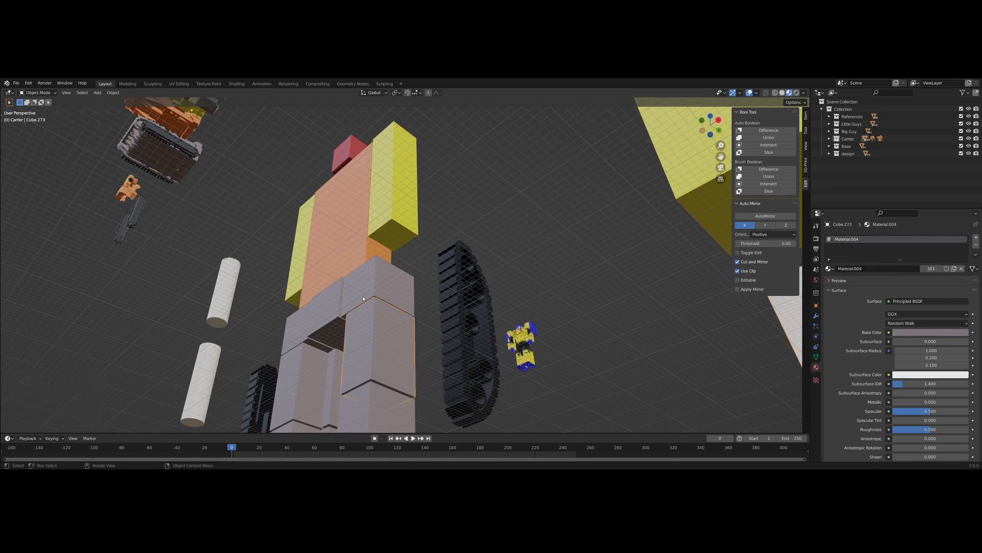
pyautogui.click(368, 264)
pyautogui.click(361, 344)
pyautogui.press('KP_1')
pyautogui.keyDown('shift'); pyautogui.moveTo(492, 353); pyautogui.dragTo(514, 155, button='middle'); pyautogui.keyUp('shift')
pyautogui.scroll(-3, 524, 213)
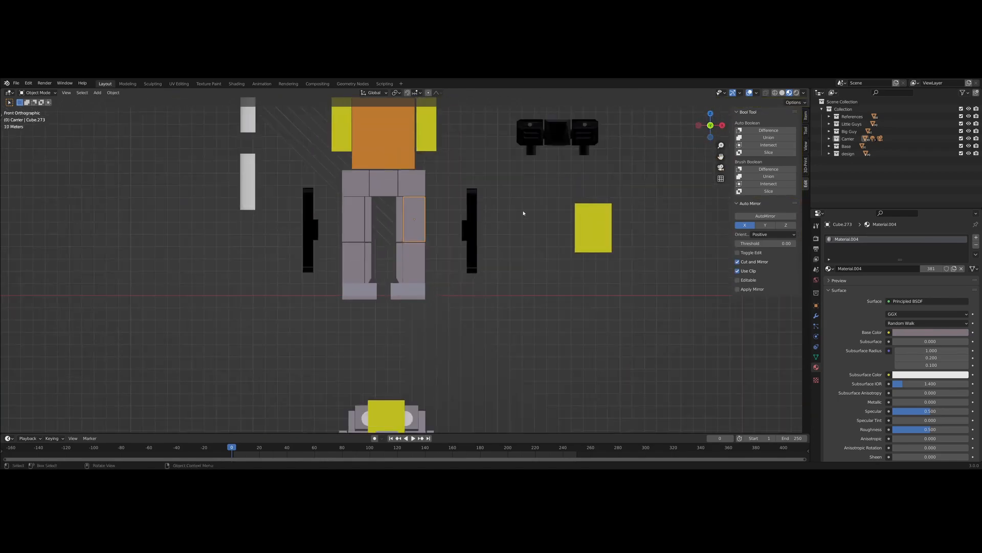
pyautogui.keyDown('shift'); pyautogui.moveTo(524, 216); pyautogui.dragTo(500, 244, button='middle'); pyautogui.keyUp('shift')
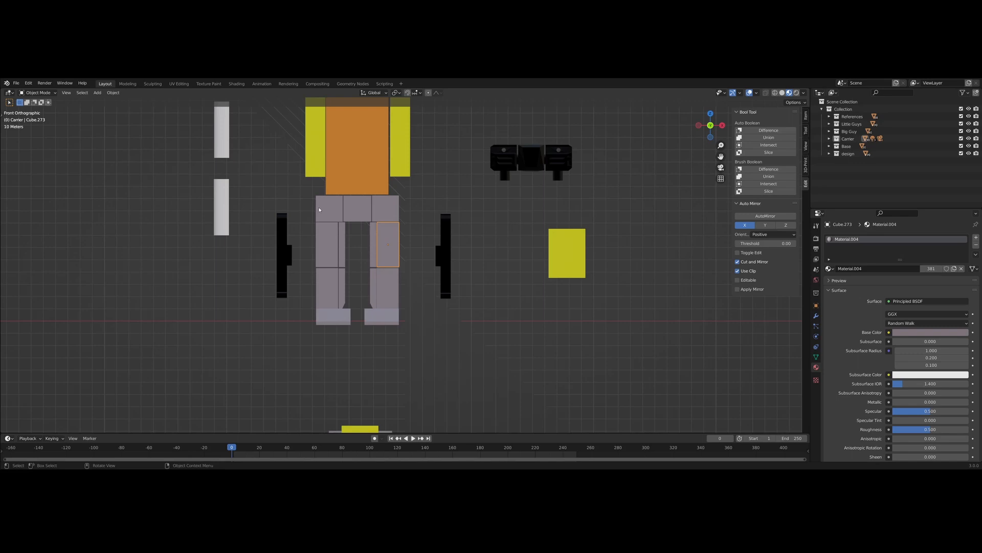
pyautogui.moveTo(307, 210); pyautogui.dragTo(410, 214)
pyautogui.moveTo(410, 214); pyautogui.dragTo(454, 239, button='middle')
pyautogui.press('g')
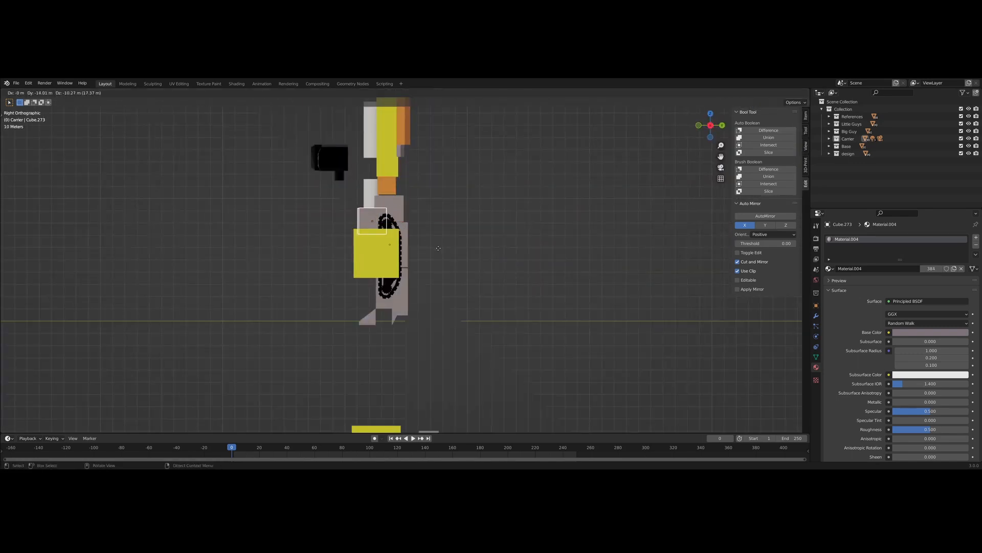
pyautogui.click(452, 259)
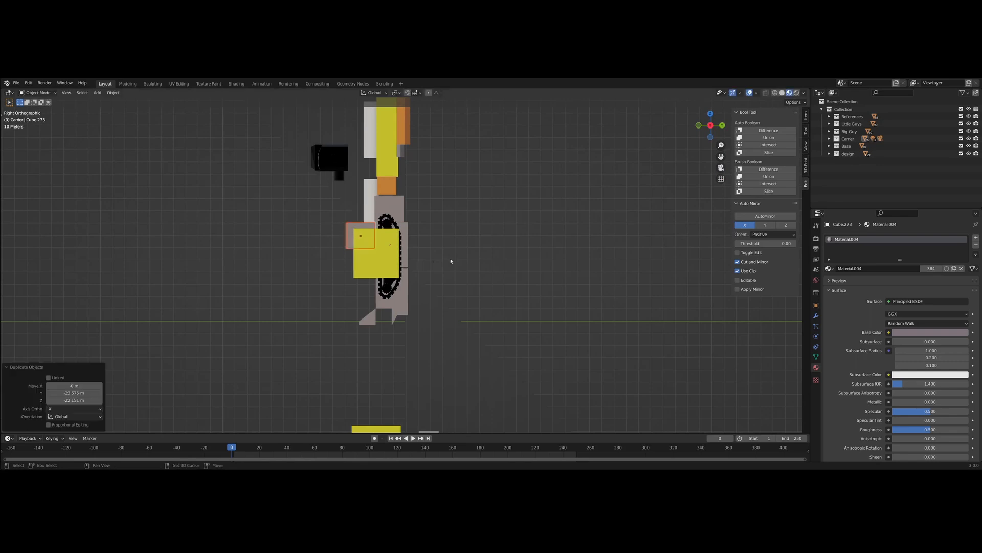
# - Rotate the copied hip blocks 90° in side view and nudge them against the front of the thighs
pyautogui.press('r')
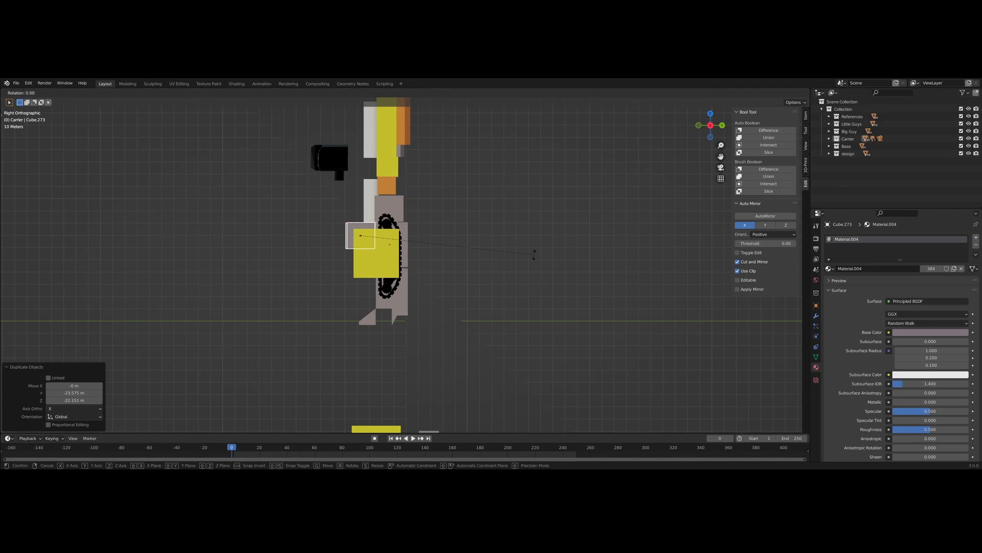
pyautogui.write('90')
pyautogui.press('Return')
pyautogui.press('g')
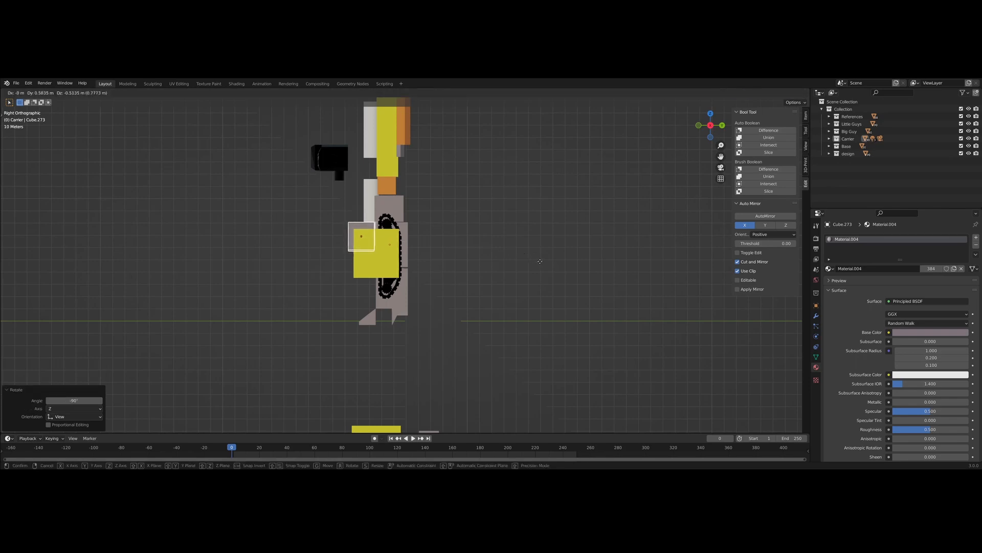
pyautogui.click(543, 276)
pyautogui.press('KP_1')
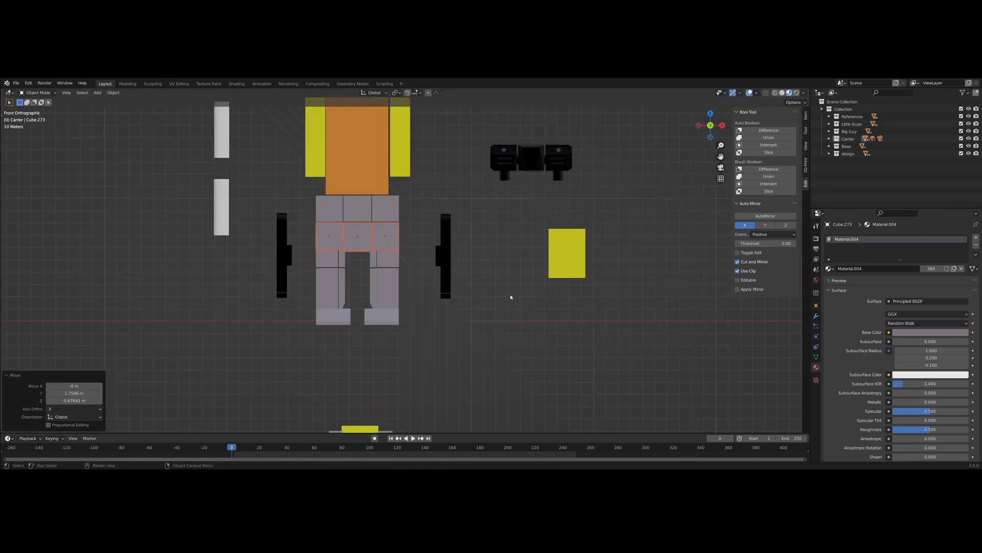
# - Move the loose yellow block about -171.3 m along X and 21 m down, over the gap between the legs
pyautogui.moveTo(505, 295); pyautogui.dragTo(553, 281, button='middle')
pyautogui.click(616, 230)
pyautogui.press('g')
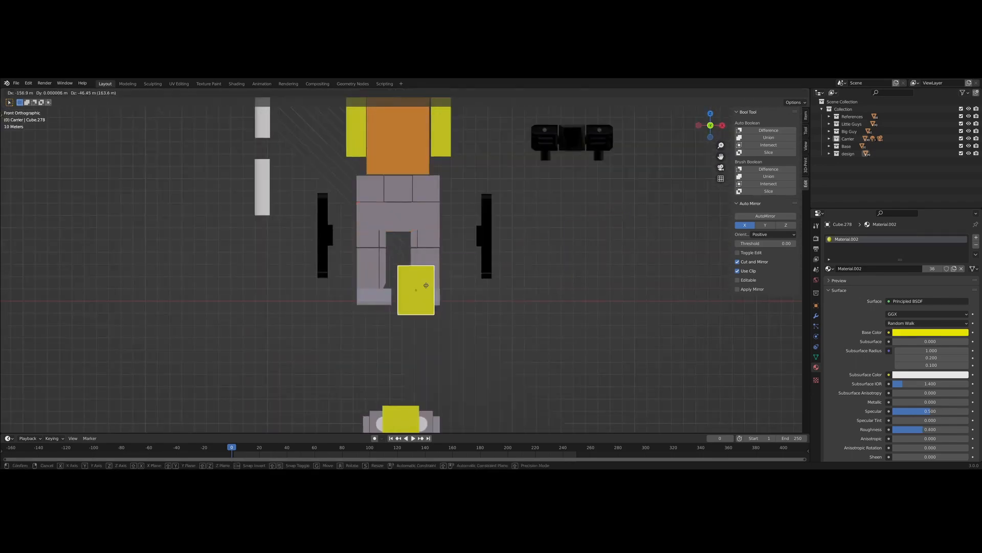
pyautogui.click(407, 255)
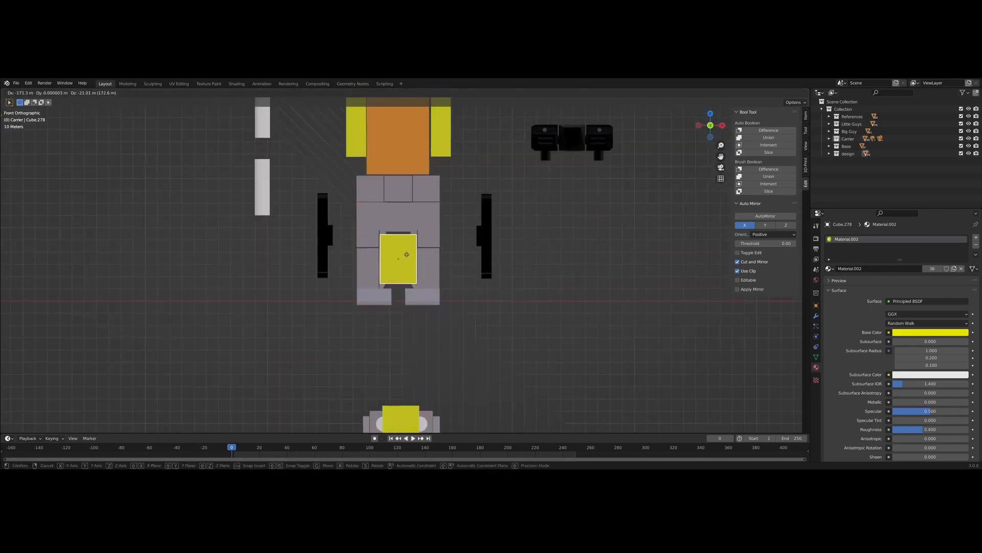
pyautogui.moveTo(556, 289); pyautogui.dragTo(522, 304, button='middle')
pyautogui.scroll(-2, 522, 304)
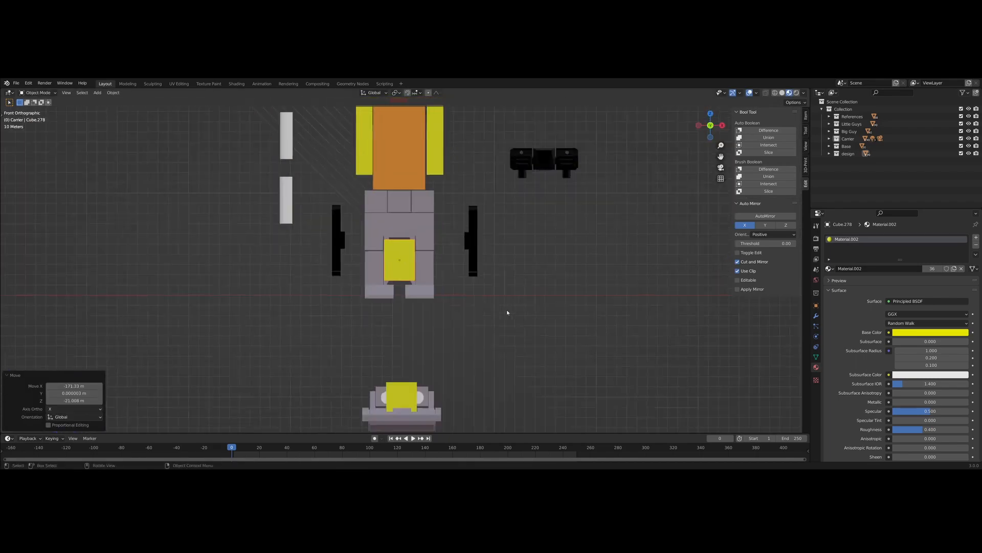
# - Move the yellow block back out beside the robot, about 62 m up and past the double gun
pyautogui.press('g')
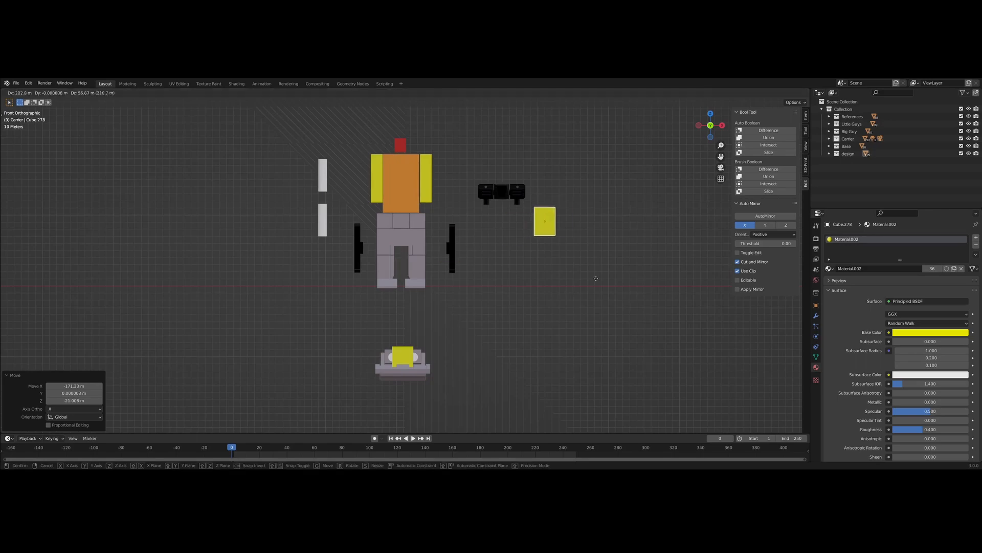
pyautogui.click(611, 276)
pyautogui.moveTo(526, 309); pyautogui.dragTo(563, 323, button='middle')
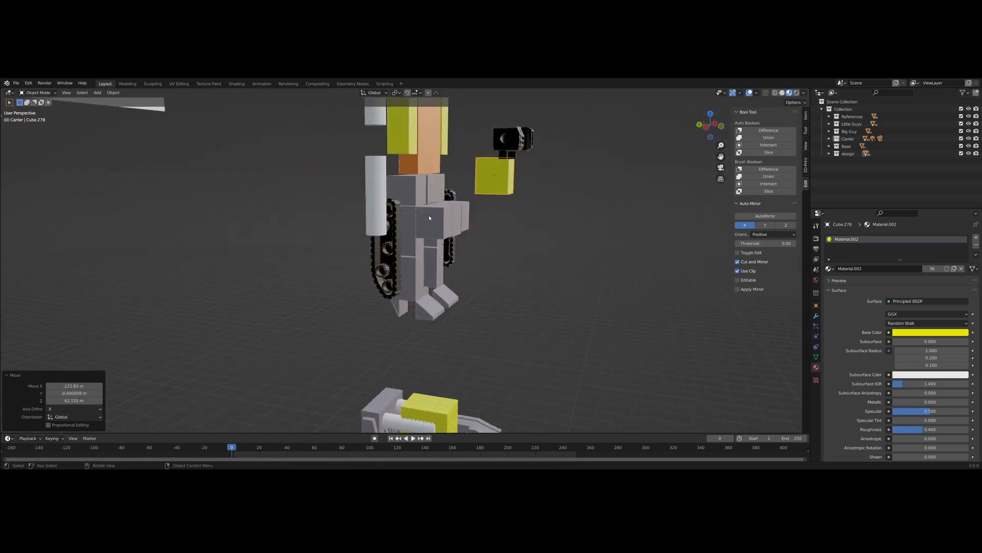
# - Delete the three copied hip blocks in front of the thighs
pyautogui.click(429, 215)
pyautogui.moveTo(489, 256); pyautogui.dragTo(594, 279, button='middle')
pyautogui.keyDown('shift'); pyautogui.click(432, 235); pyautogui.keyUp('shift')
pyautogui.keyDown('shift'); pyautogui.click(470, 224); pyautogui.keyUp('shift')
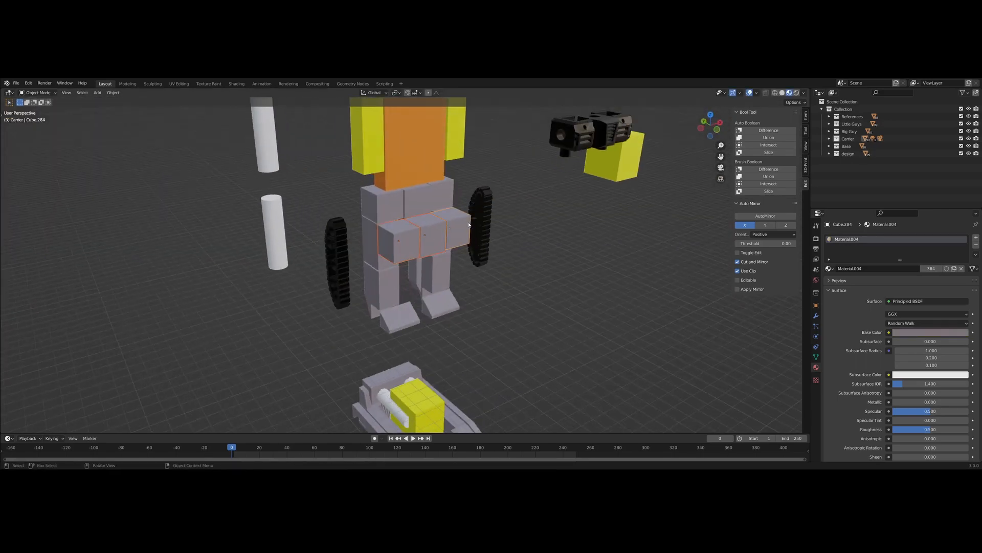
pyautogui.press('Delete')
pyautogui.press('KP_1')
pyautogui.scroll(3, 464, 218)
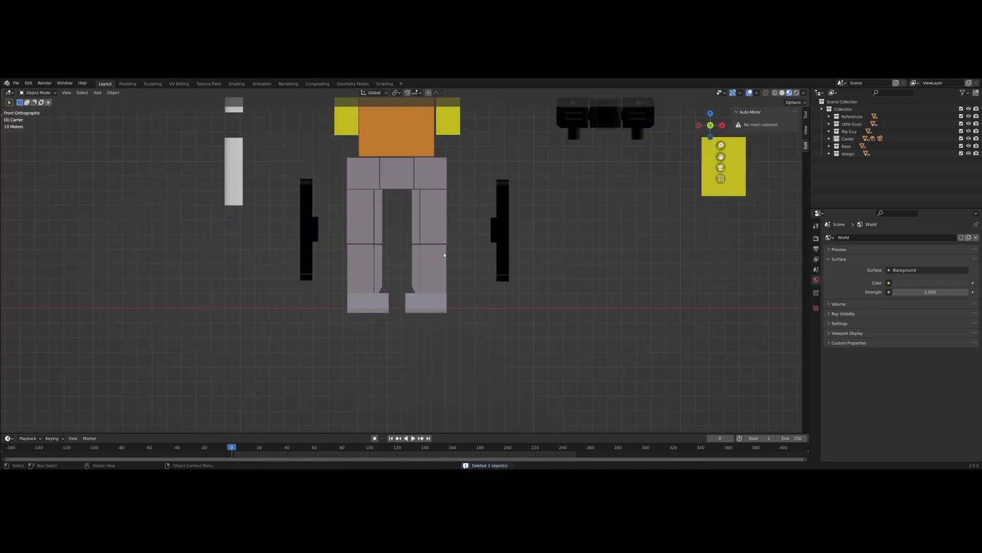
pyautogui.click(417, 219)
pyautogui.keyDown('shift'); pyautogui.click(419, 266); pyautogui.keyUp('shift')
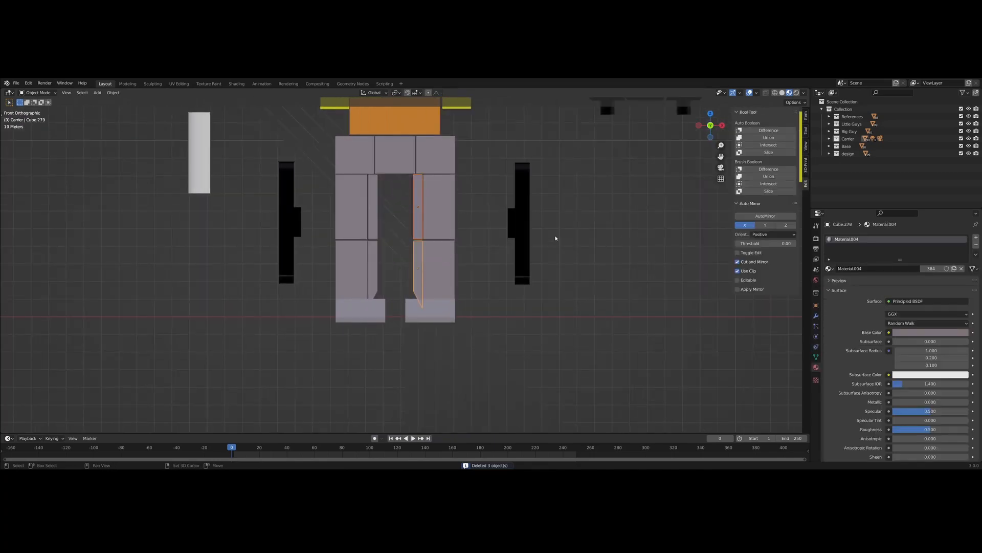
pyautogui.scroll(-2, 558, 239)
pyautogui.keyDown('shift'); pyautogui.click(665, 192); pyautogui.keyUp('shift')
pyautogui.press('g')
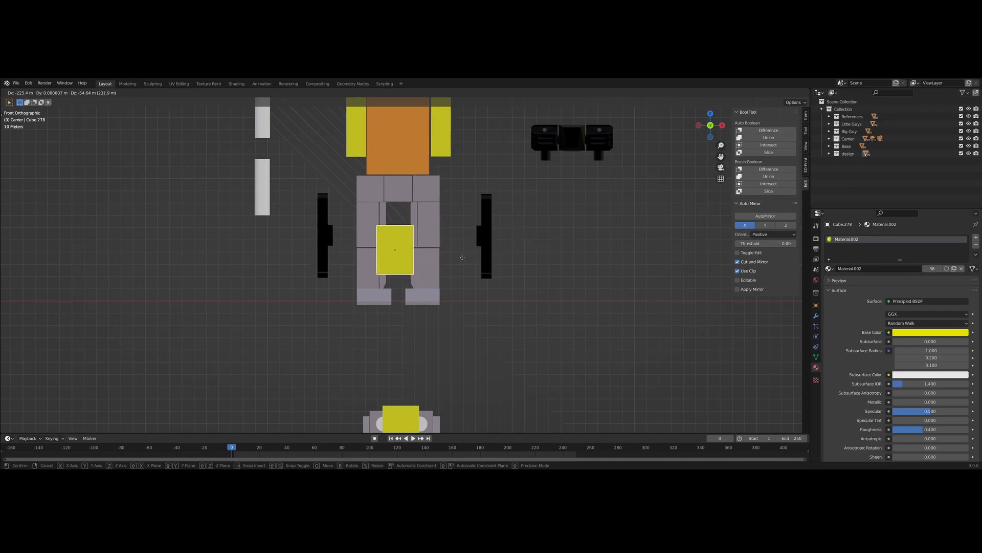
pyautogui.press('Escape')
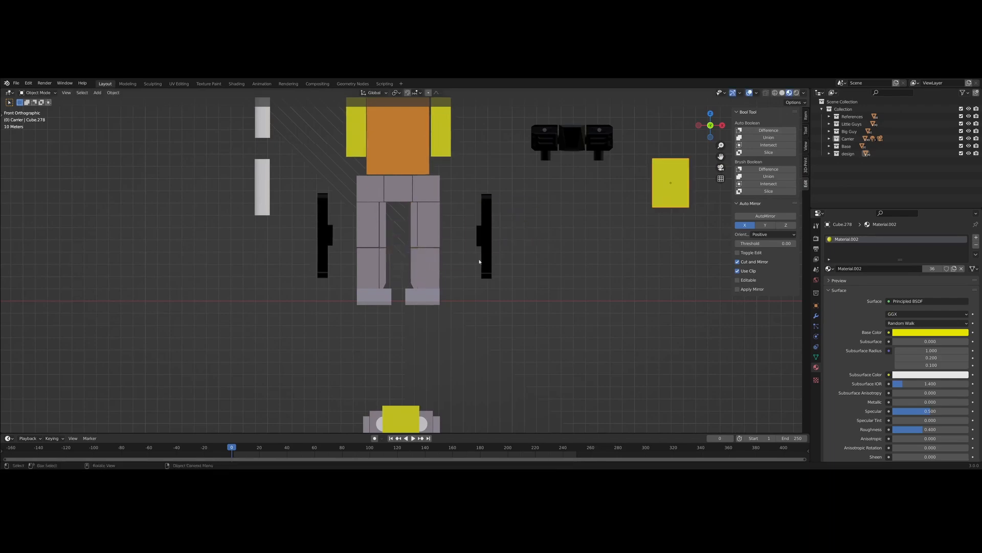
# - Rotate the right-hand leg's two inner strips 90° about Z and move them inward along X beside the thigh and shin
pyautogui.click(413, 248)
pyautogui.write('rz')
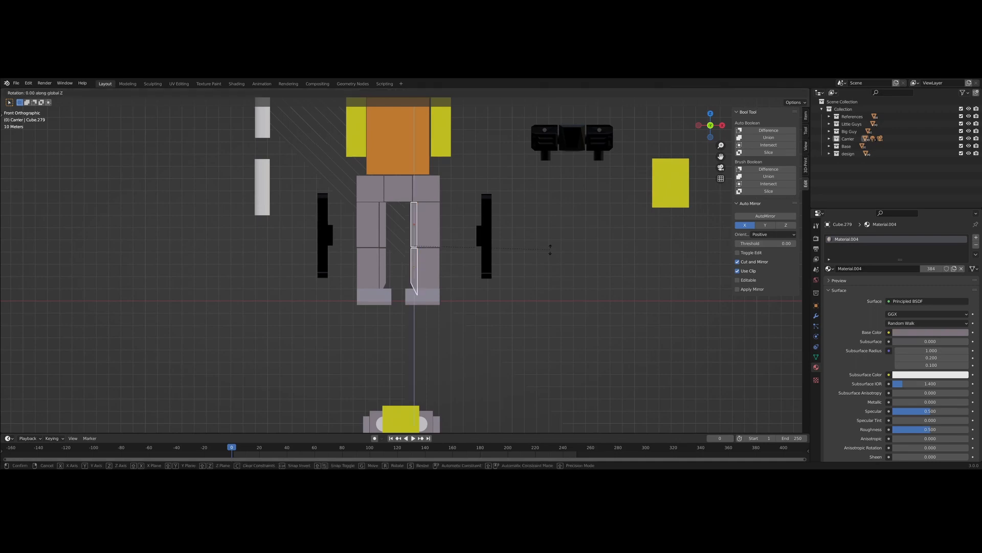
pyautogui.write('90')
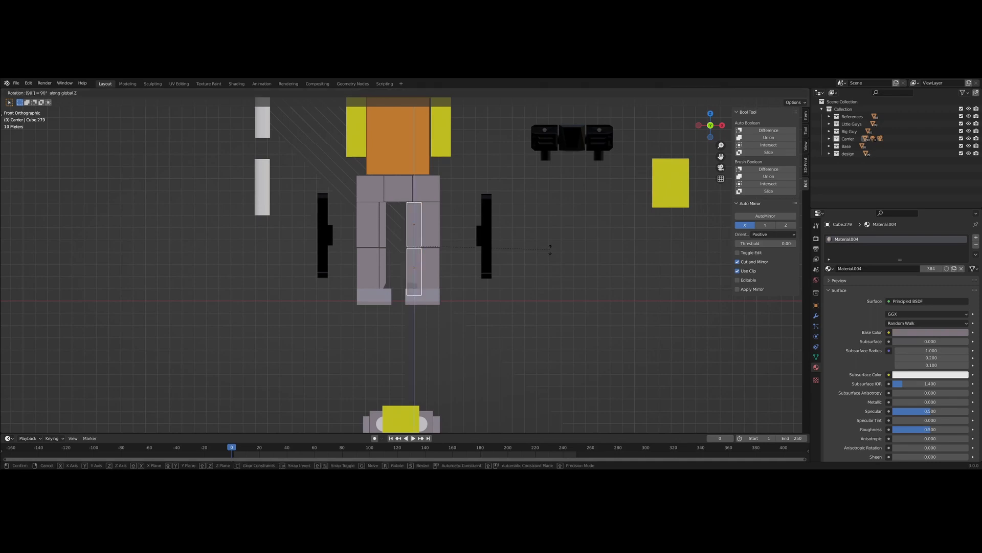
pyautogui.press('Return')
pyautogui.press('g')
pyautogui.press('x')
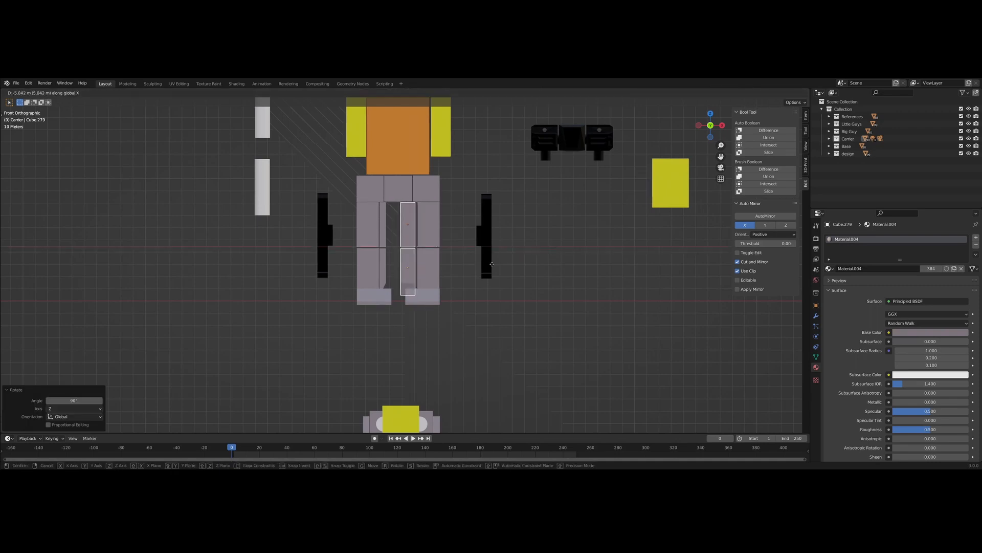
pyautogui.click(484, 271)
# - Rotate the left-hand leg's two inner strips 90° about Z and move them about 3.5 m inward along X
pyautogui.click(383, 240)
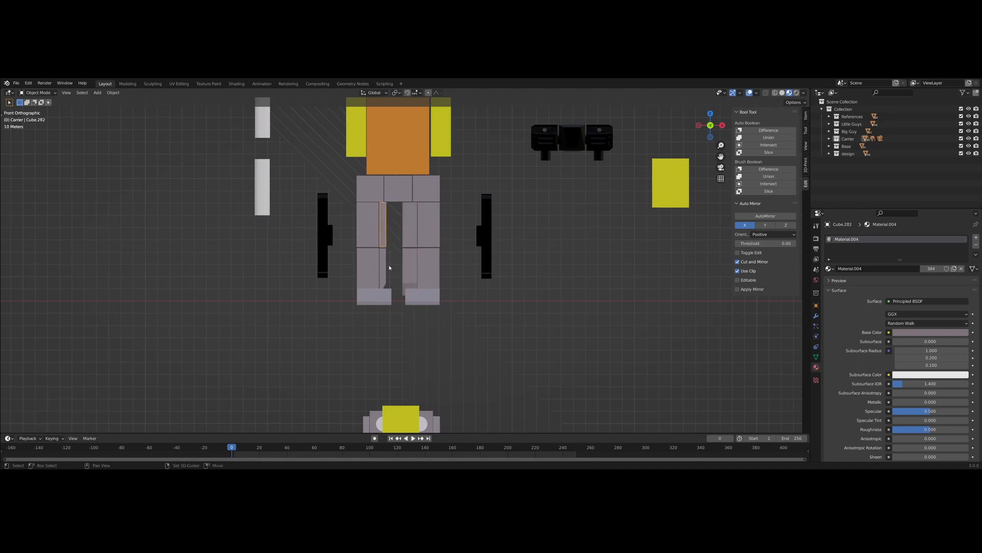
pyautogui.write('rx')
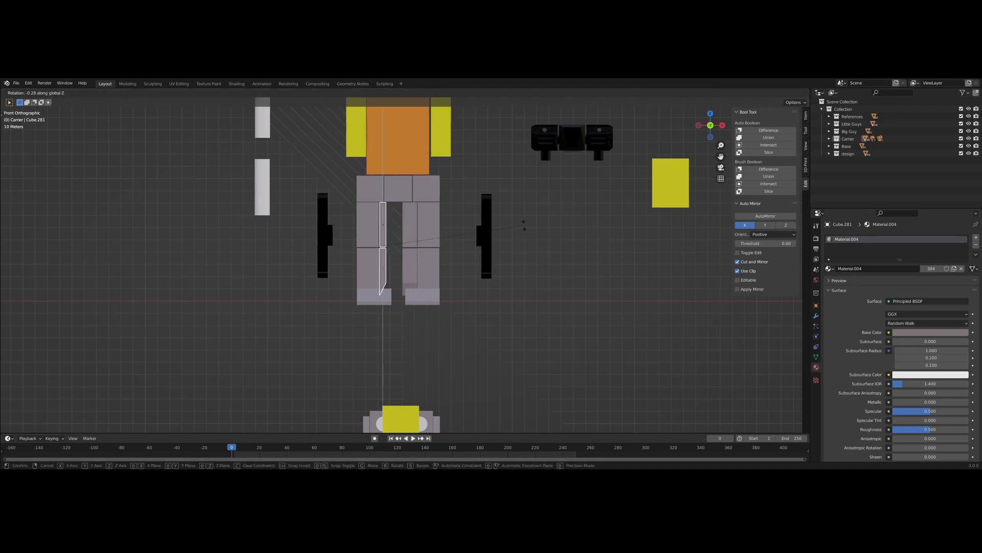
pyautogui.write('90')
pyautogui.press('Return')
pyautogui.press('g')
pyautogui.press('x')
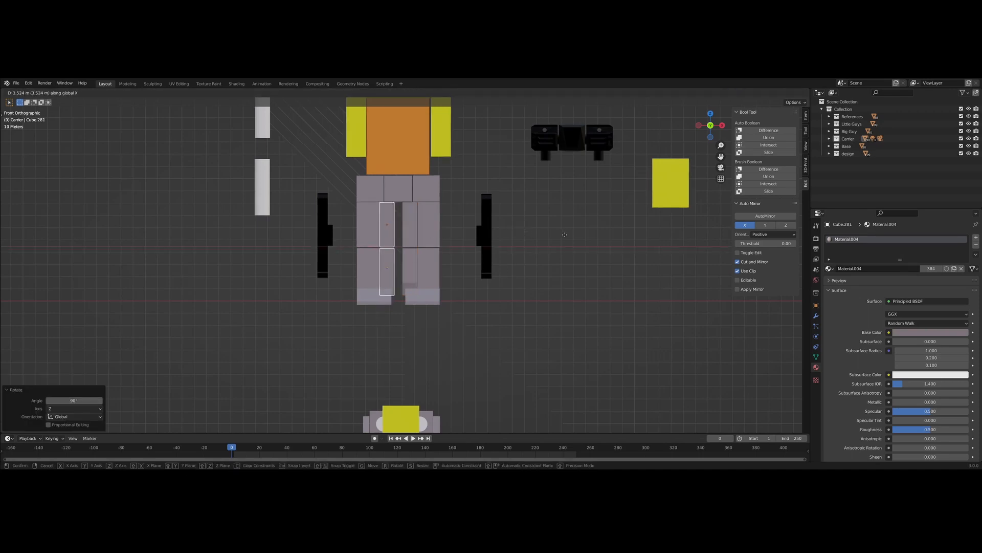
pyautogui.click(452, 274)
# - Widen all four inner leg strips along X by a factor of about 1.38
pyautogui.scroll(4, 453, 274)
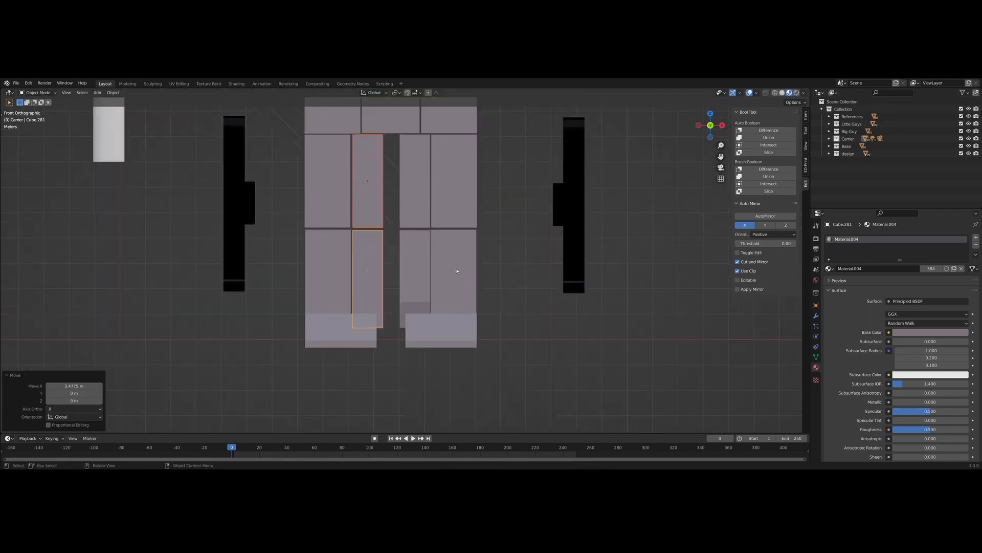
pyautogui.keyDown('shift'); pyautogui.click(412, 210); pyautogui.keyUp('shift')
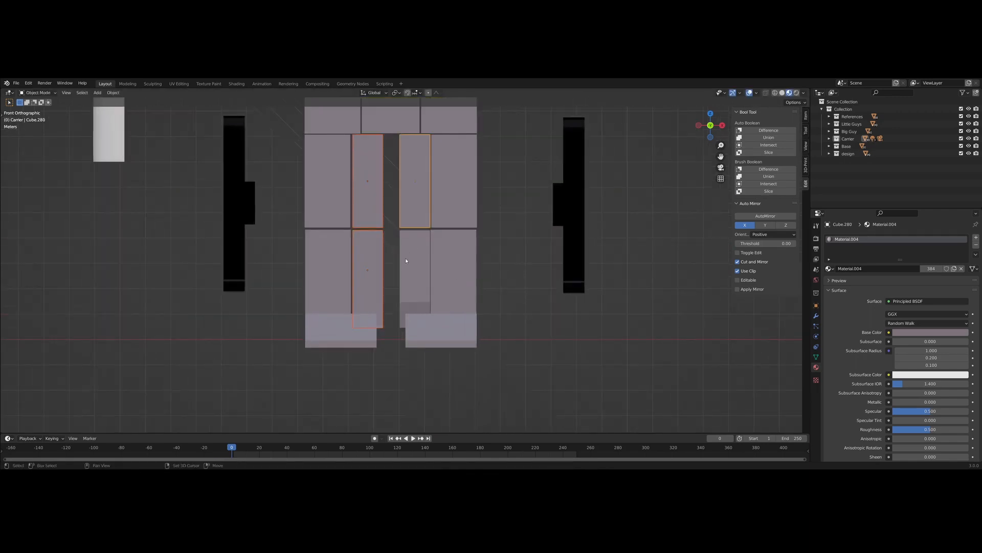
pyautogui.keyDown('shift'); pyautogui.click(405, 258); pyautogui.keyUp('shift')
pyautogui.press('s')
pyautogui.press('x')
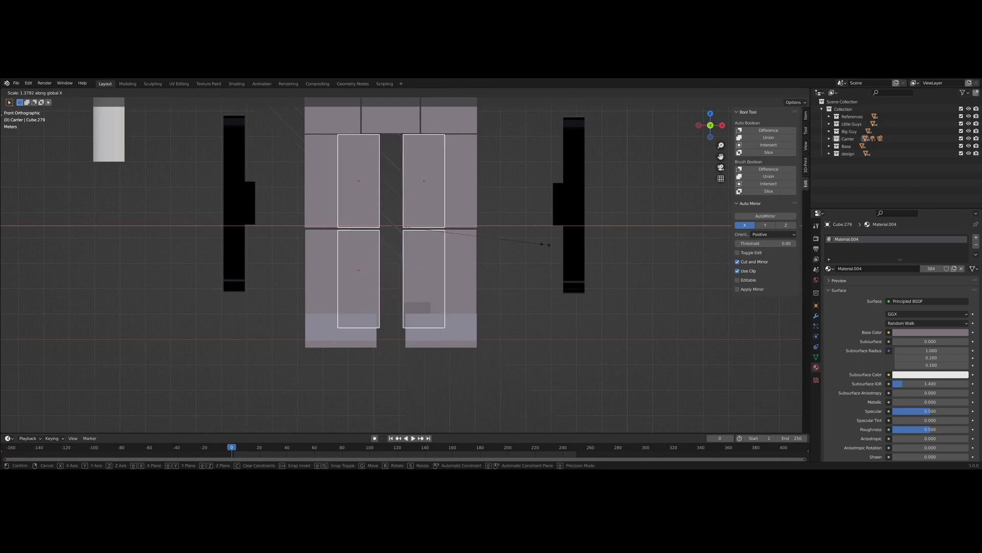
pyautogui.click(545, 246)
# - Move the right-hand leg's two inner strips about 5.5 m inward along X and narrow them along X by a factor of about 0.94
pyautogui.click(420, 269)
pyautogui.keyDown('shift'); pyautogui.click(406, 213); pyautogui.keyUp('shift')
pyautogui.press('g')
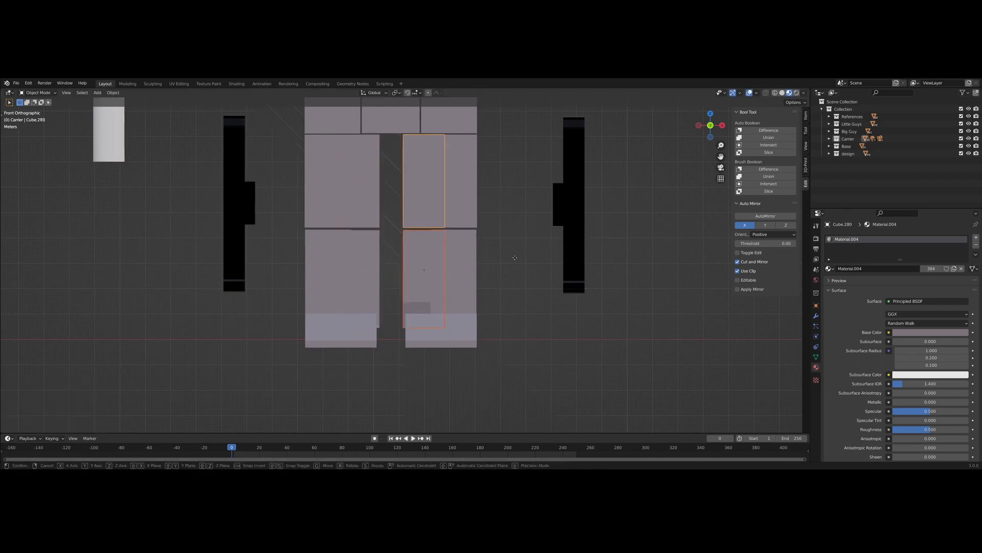
pyautogui.press('x')
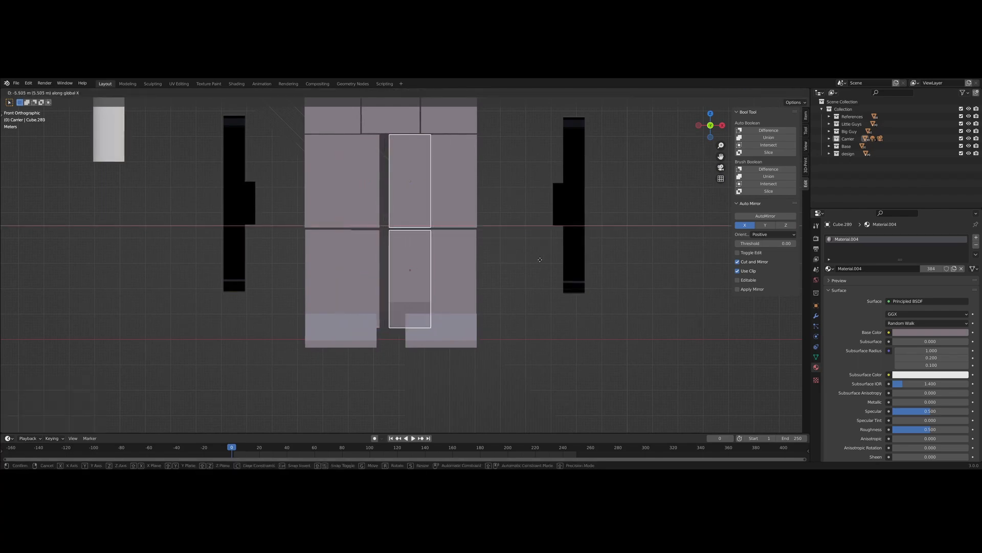
pyautogui.click(540, 260)
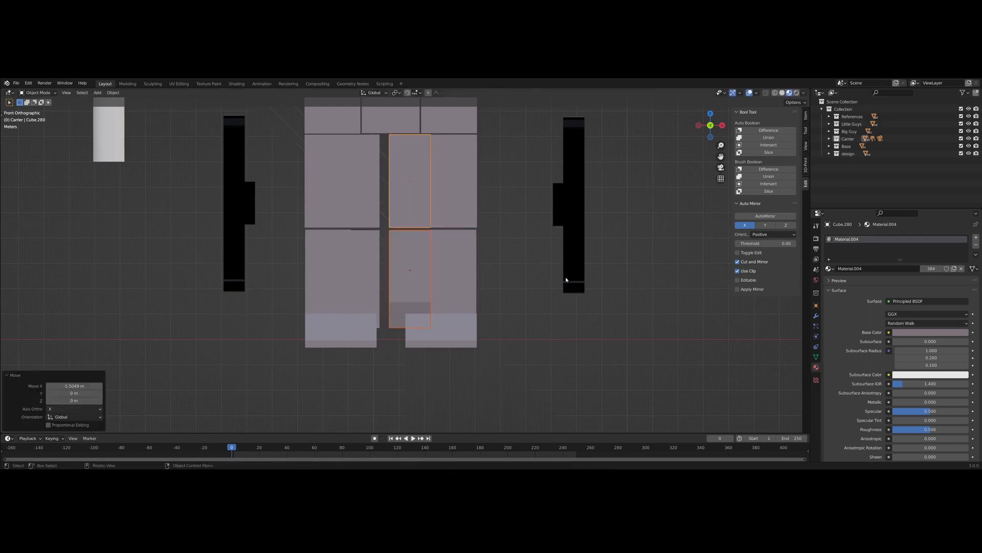
pyautogui.press('s')
pyautogui.press('x')
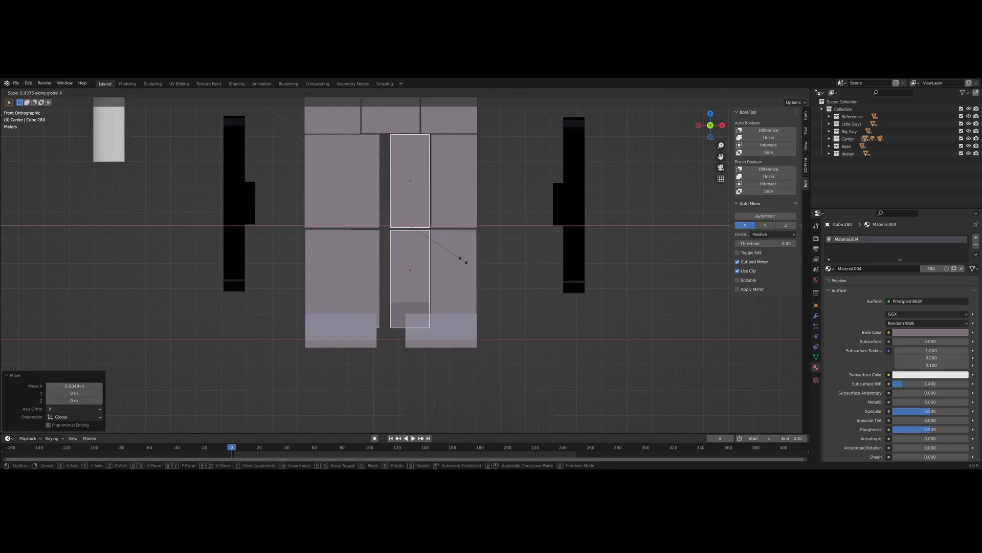
pyautogui.click(463, 262)
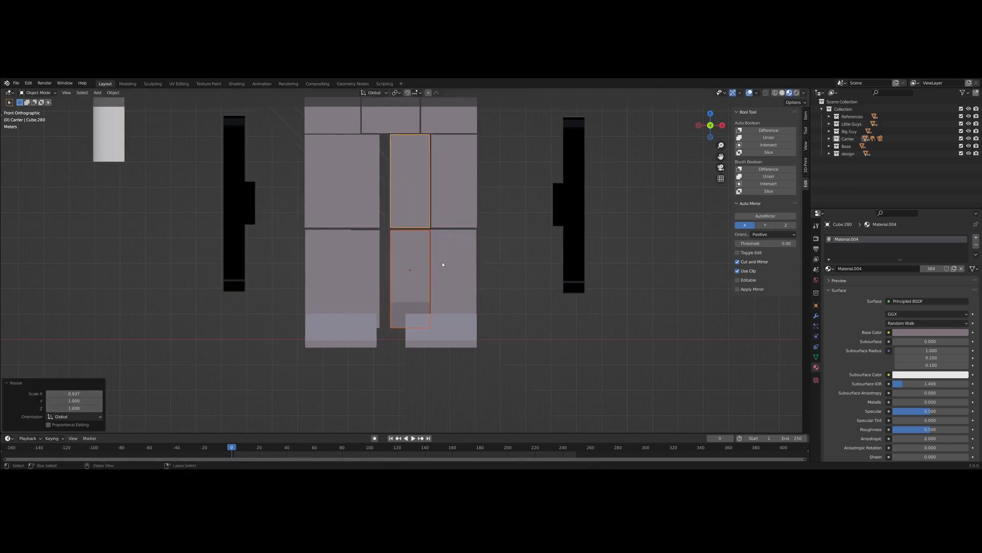
# - Delete the left-hand leg's upper and lower inner strips
pyautogui.click(369, 222)
pyautogui.keyDown('shift'); pyautogui.click(375, 264); pyautogui.keyUp('shift')
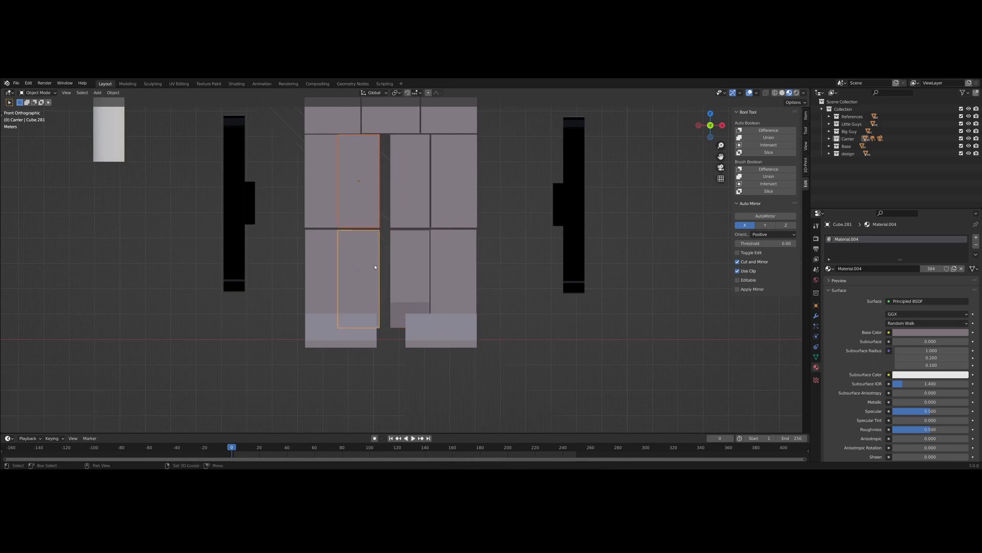
pyautogui.press('Delete')
# - Duplicate the right-hand leg's two inner strips and place the copies about 15.4 m along negative X beside the left-hand leg
pyautogui.click(403, 281)
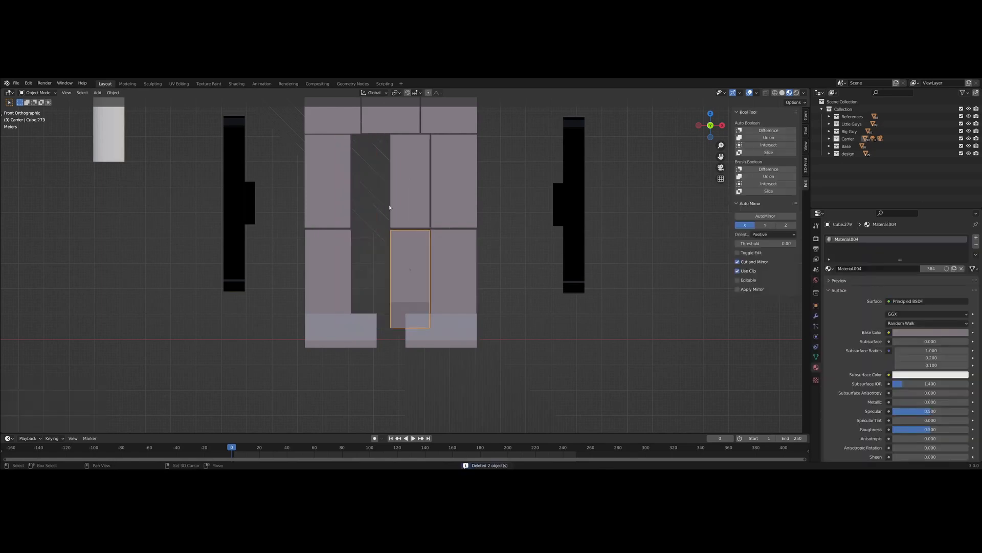
pyautogui.keyDown('shift'); pyautogui.click(409, 179); pyautogui.keyUp('shift')
pyautogui.press('g')
pyautogui.press('x')
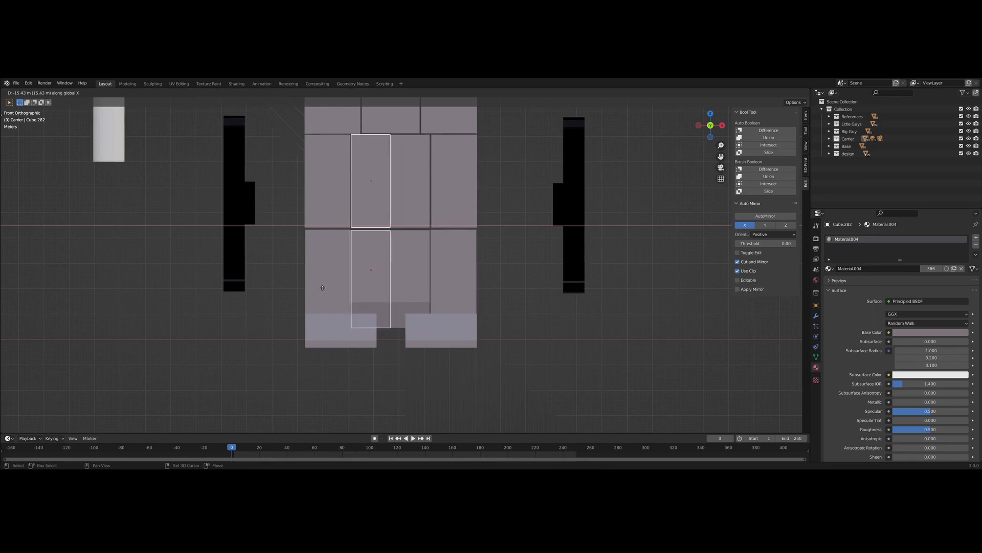
pyautogui.click(319, 290)
pyautogui.click(541, 359)
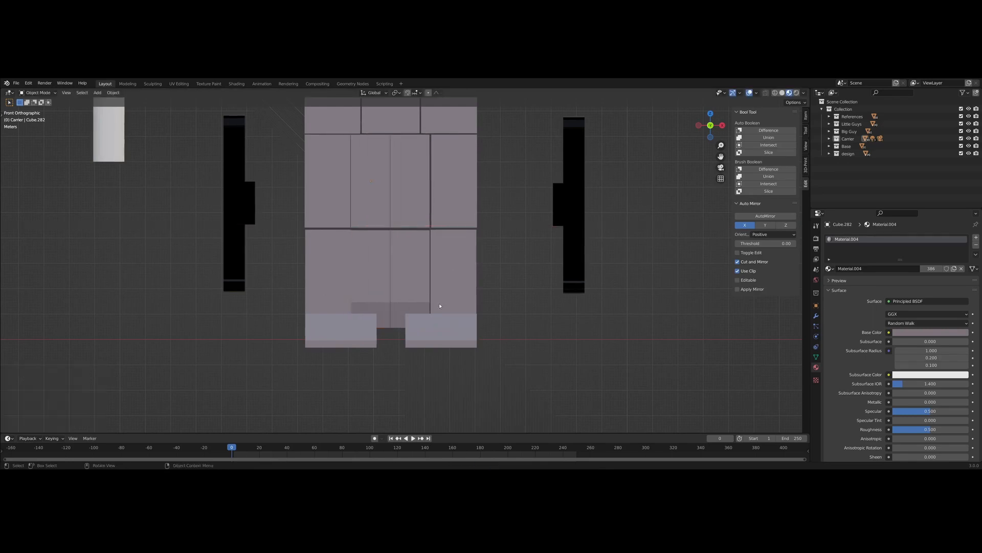
# - Rotate the right-hand leg's two inner strips -90° about Z and move them outward along X against the thigh and shin
pyautogui.click(413, 215)
pyautogui.keyDown('shift'); pyautogui.click(406, 269); pyautogui.keyUp('shift')
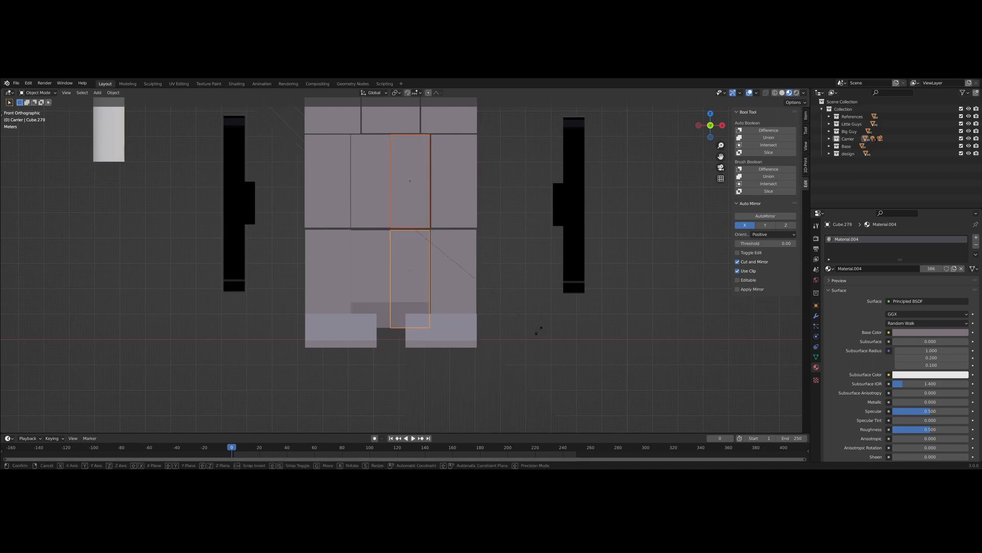
pyautogui.press('r')
pyautogui.press('z')
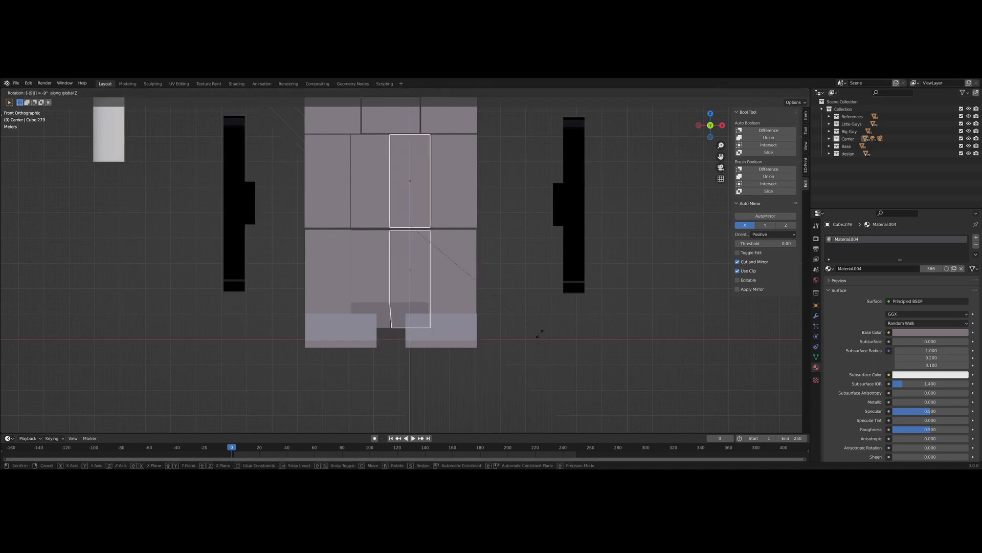
pyautogui.write('-90')
pyautogui.press('Return')
pyautogui.press('g')
pyautogui.press('x')
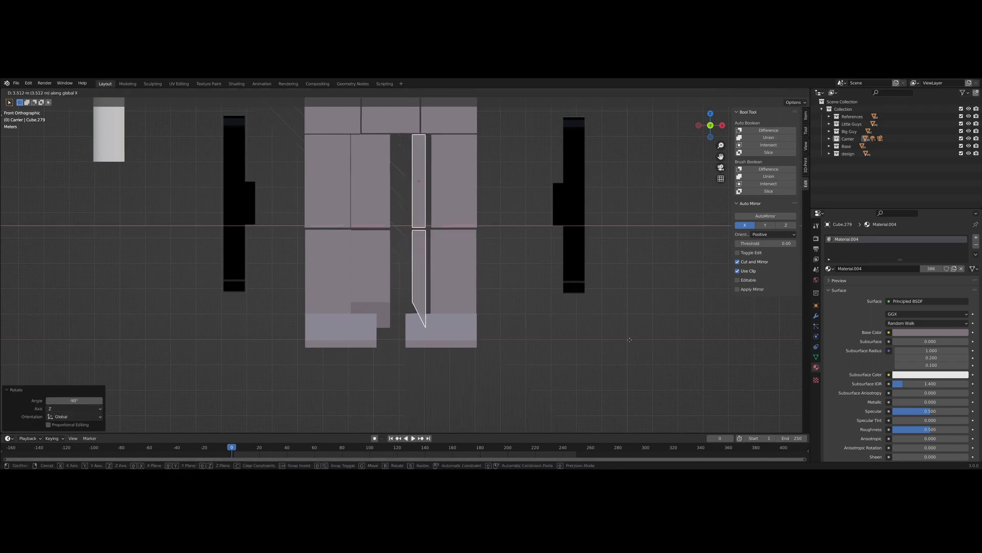
pyautogui.click(581, 336)
# - Rotate the left-hand leg's two inner strips 90° about Z and move them about 5 m outward along X against the leg
pyautogui.click(375, 194)
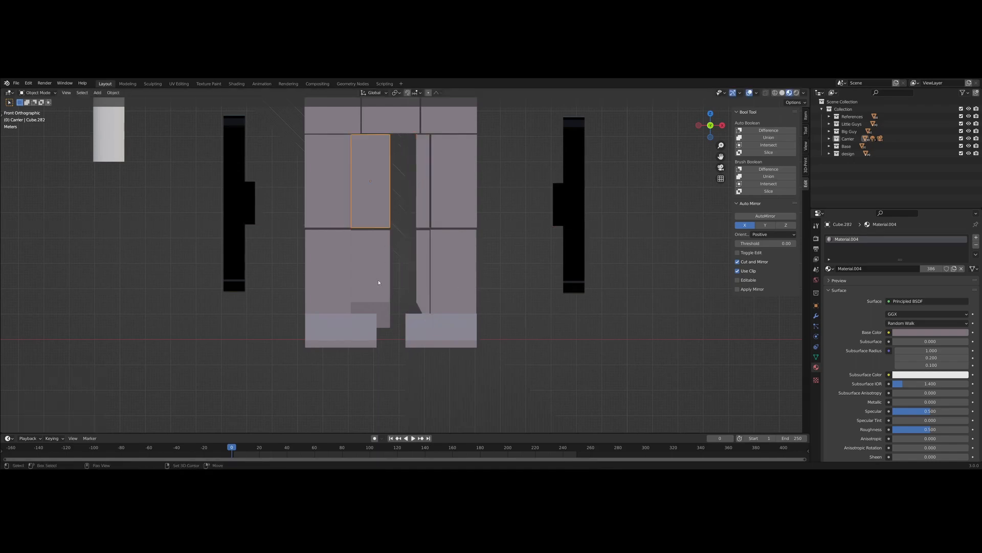
pyautogui.press('r')
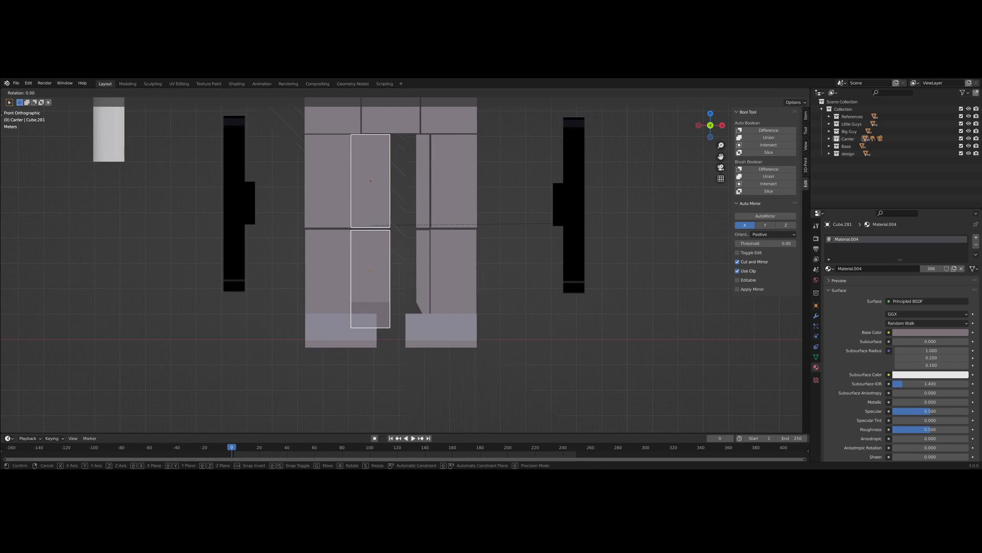
pyautogui.write('-90')
pyautogui.press('BackSpace')
pyautogui.press('BackSpace')
pyautogui.press('BackSpace')
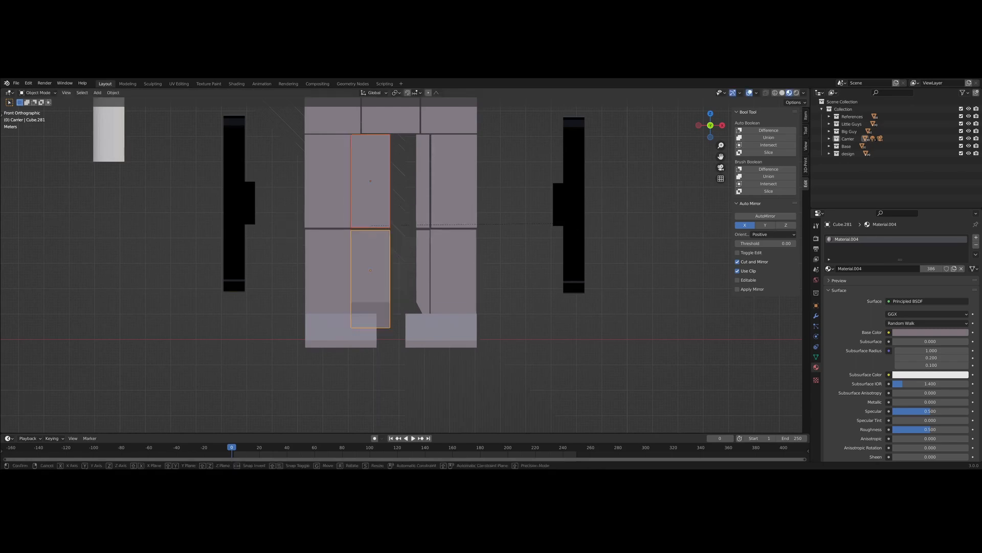
pyautogui.write('z')
pyautogui.write('90')
pyautogui.press('Return')
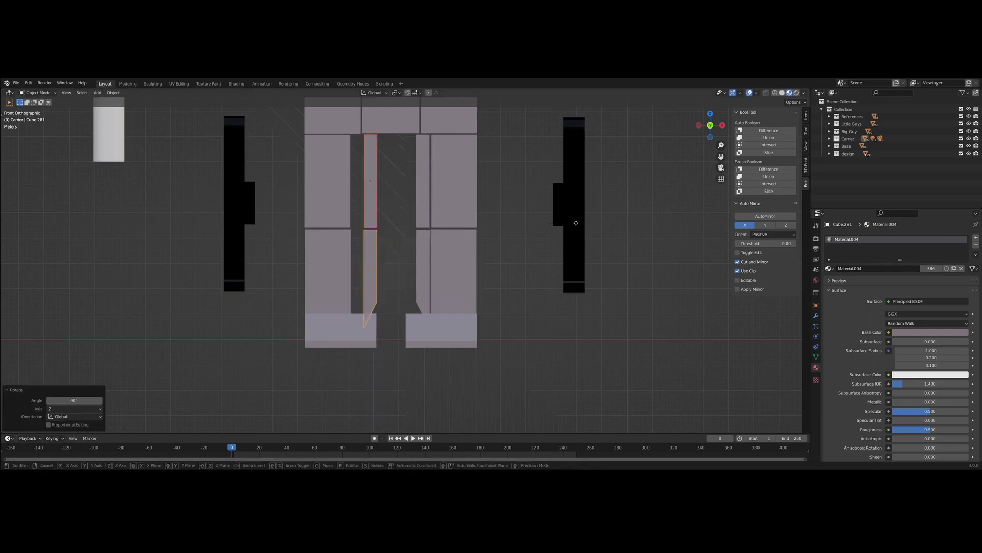
pyautogui.press('g')
pyautogui.press('x')
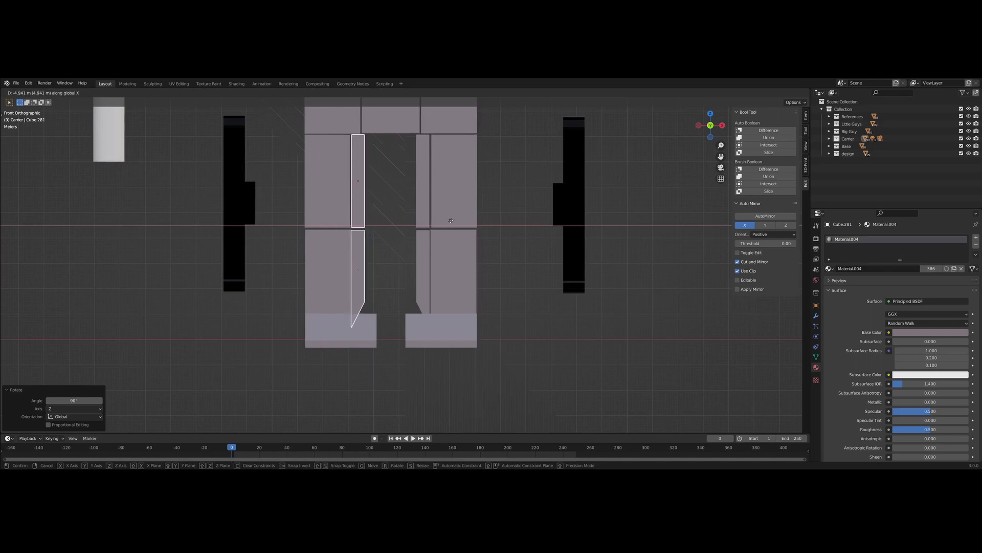
pyautogui.click(445, 219)
pyautogui.click(516, 246)
# - Move all four inner leg strips together along global Y toward the front of the legs
pyautogui.moveTo(531, 294); pyautogui.dragTo(449, 180, button='middle')
pyautogui.keyDown('shift'); pyautogui.click(439, 220); pyautogui.keyUp('shift')
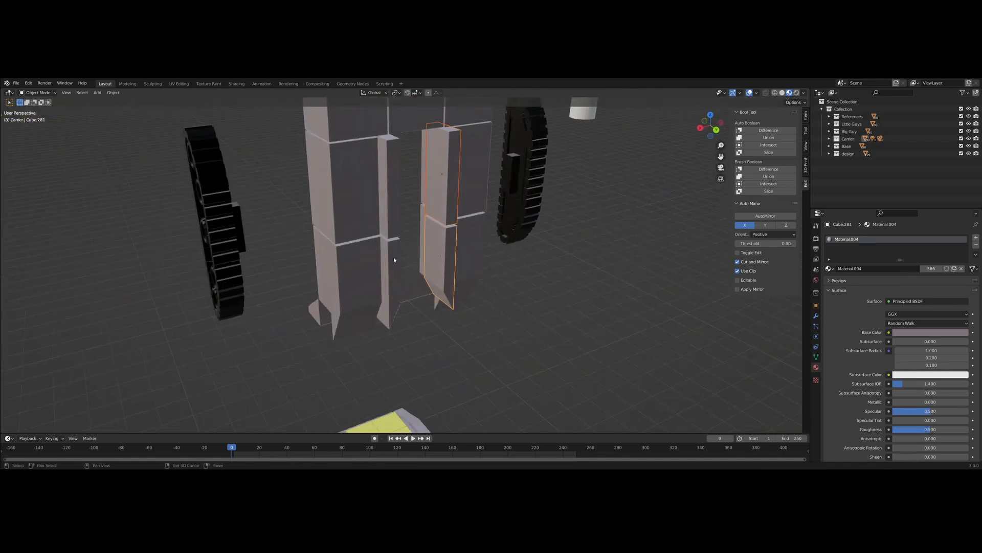
pyautogui.keyDown('shift'); pyautogui.click(394, 260); pyautogui.keyUp('shift')
pyautogui.keyDown('shift'); pyautogui.click(393, 222); pyautogui.keyUp('shift')
pyautogui.press('y')
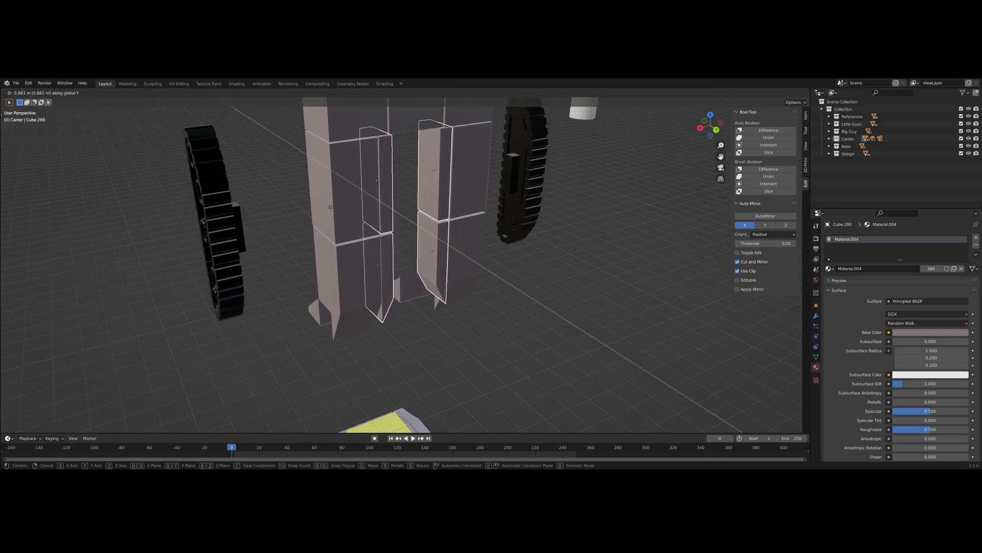
pyautogui.click(350, 225)
pyautogui.moveTo(350, 225); pyautogui.dragTo(474, 296, button='middle')
pyautogui.click(502, 299)
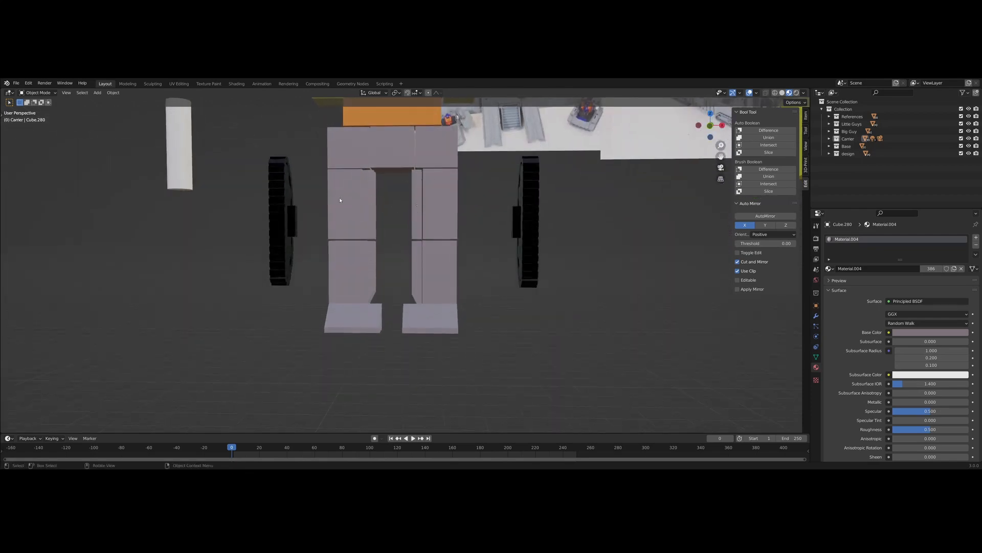
# - Inspect the refitted inner strips, legs and feet from several angles
pyautogui.moveTo(340, 200); pyautogui.dragTo(412, 216, button='middle')
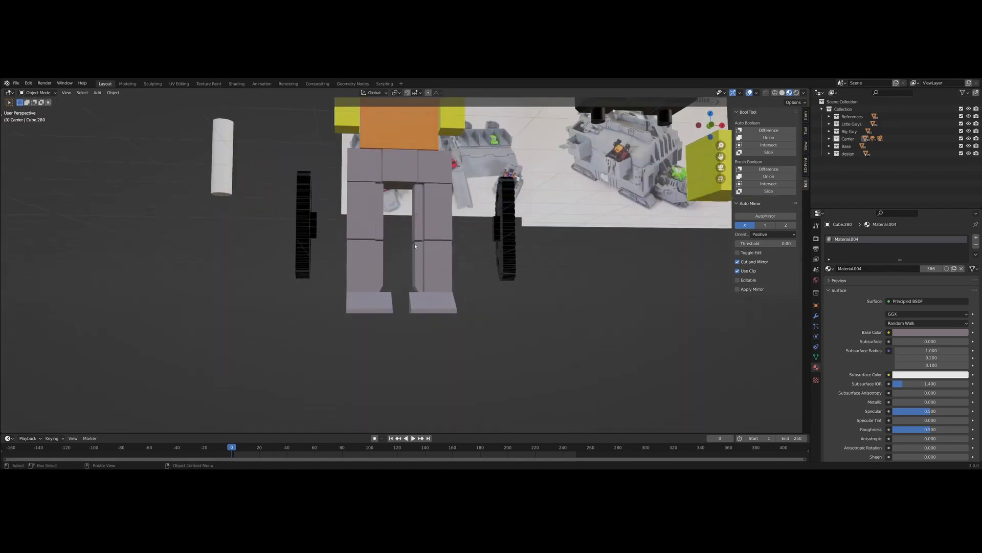
pyautogui.scroll(-3, 415, 244)
pyautogui.moveTo(448, 277); pyautogui.dragTo(508, 332, button='middle')
pyautogui.scroll(-2, 458, 279)
pyautogui.scroll(4, 492, 289)
pyautogui.scroll(3, 473, 295)
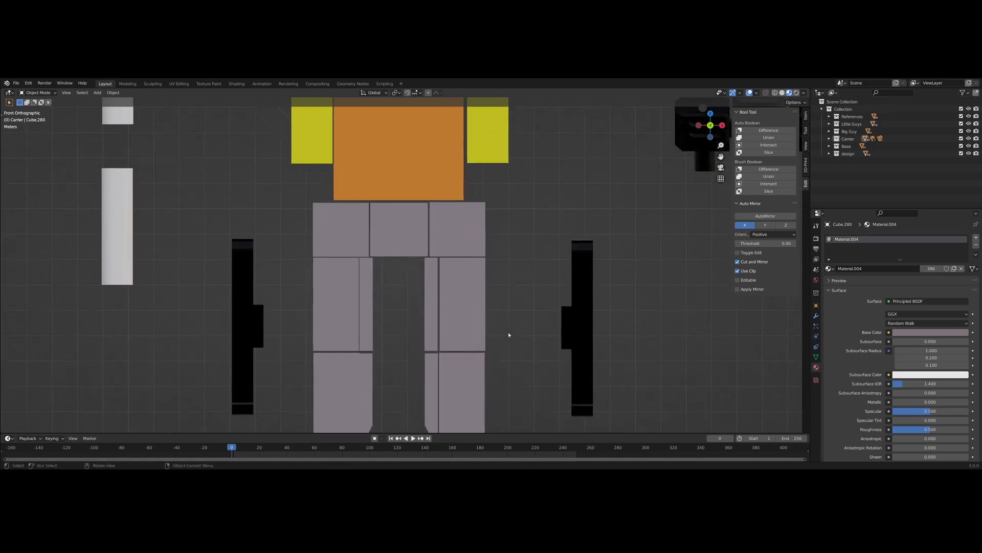
pyautogui.scroll(2, 454, 264)
pyautogui.moveTo(550, 301); pyautogui.dragTo(475, 254, button='middle')
pyautogui.scroll(-3, 511, 299)
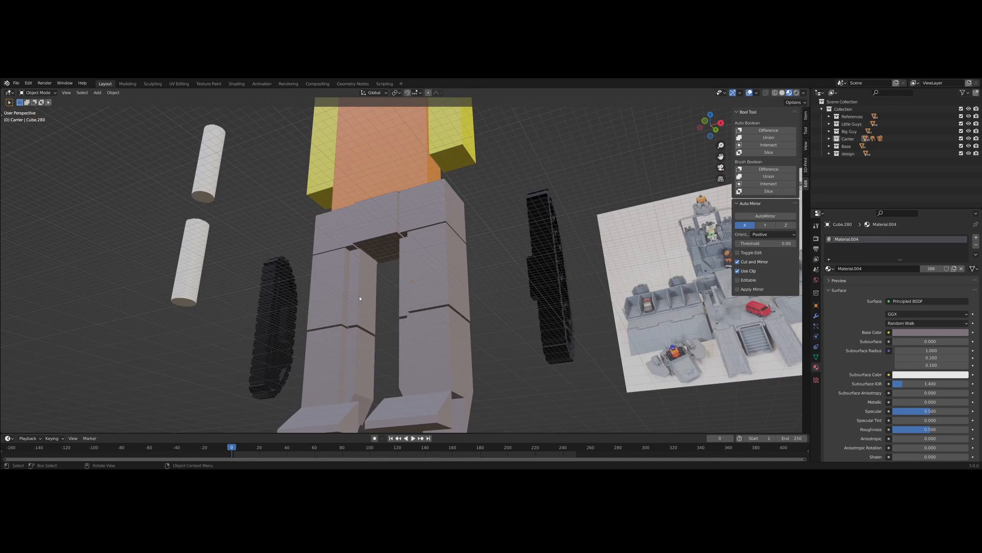
pyautogui.moveTo(360, 298); pyautogui.dragTo(425, 305, button='middle')
# - Examine from the front how the hips and legs line up with the torso and the surrounding parts
pyautogui.press('KP_1')
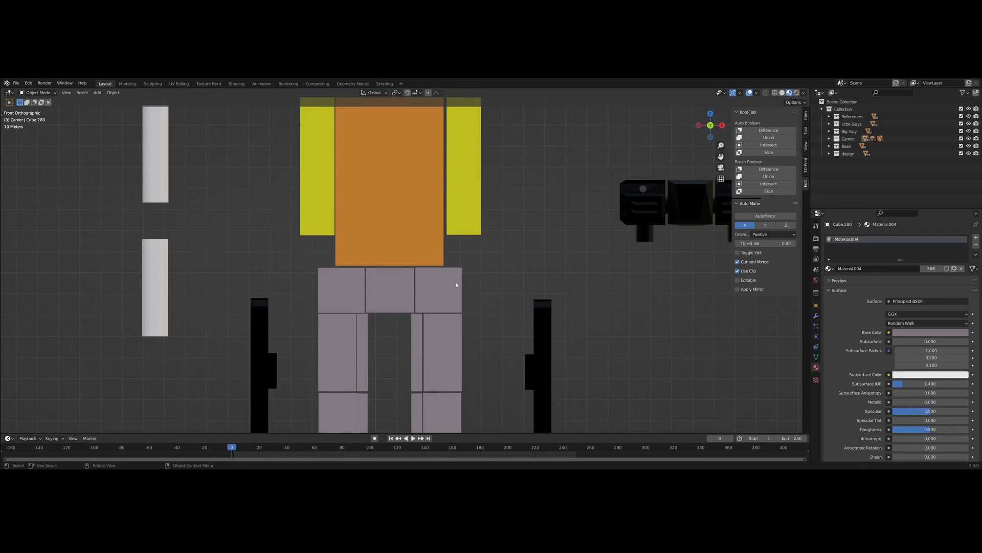
pyautogui.keyDown('shift'); pyautogui.moveTo(471, 301); pyautogui.dragTo(488, 265, button='middle'); pyautogui.keyUp('shift')
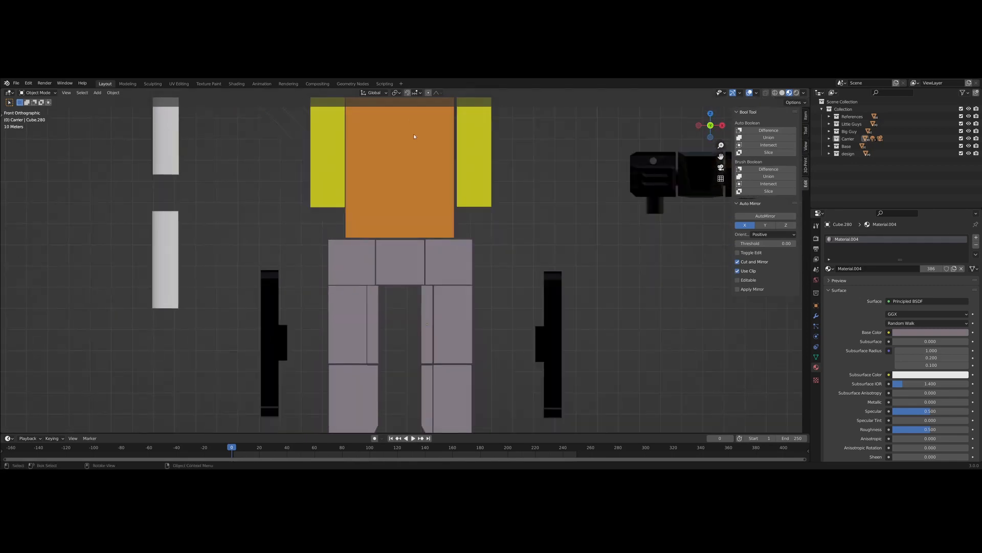
pyautogui.scroll(-4, 414, 134)
pyautogui.click(411, 204)
pyautogui.moveTo(443, 291)
pyautogui.mouseDown(button='middle')
pyautogui.moveTo(484, 285)
pyautogui.moveTo(471, 300)
pyautogui.moveTo(450, 291)
pyautogui.mouseUp(button='middle')
pyautogui.scroll(5, 449, 290)
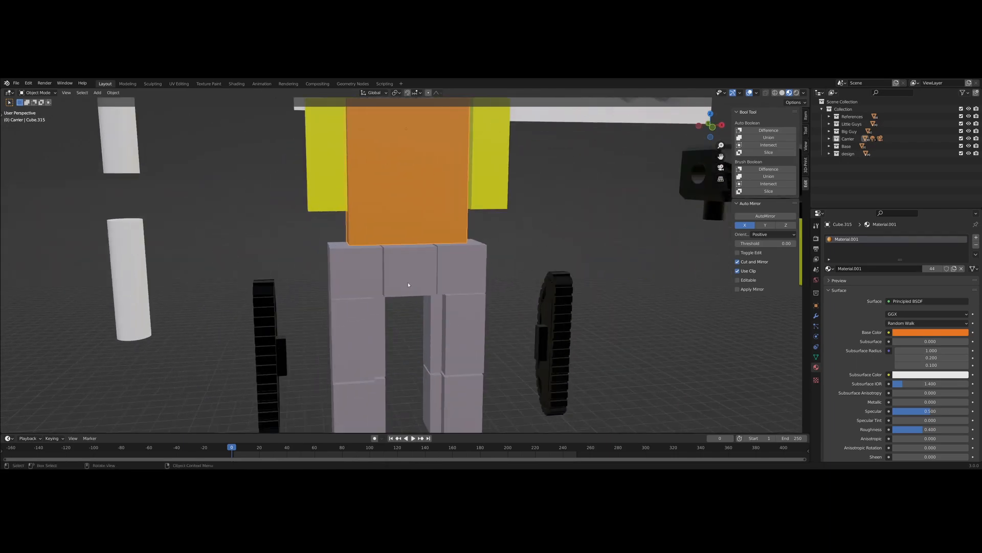
pyautogui.click(363, 270)
pyautogui.press('KP_1')
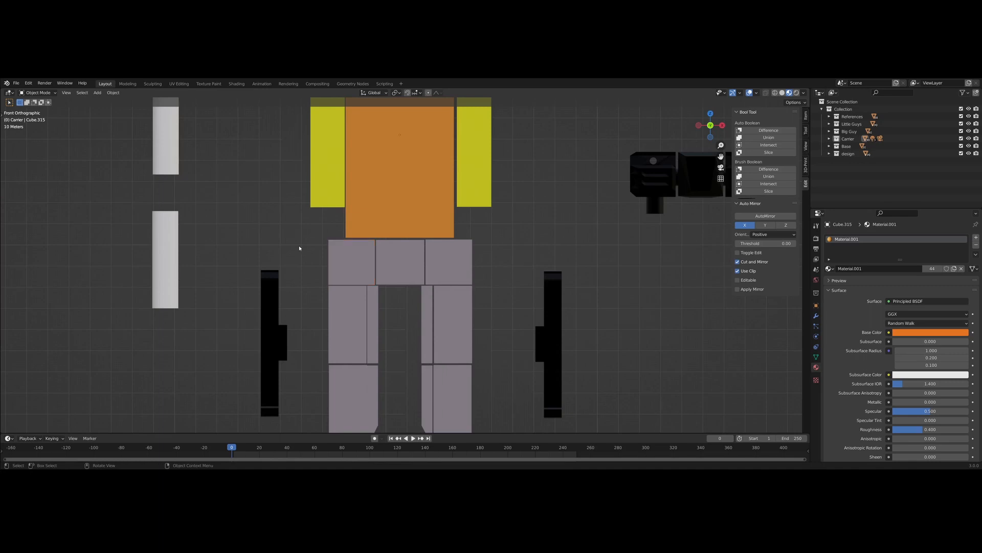
pyautogui.scroll(-10, 300, 245)
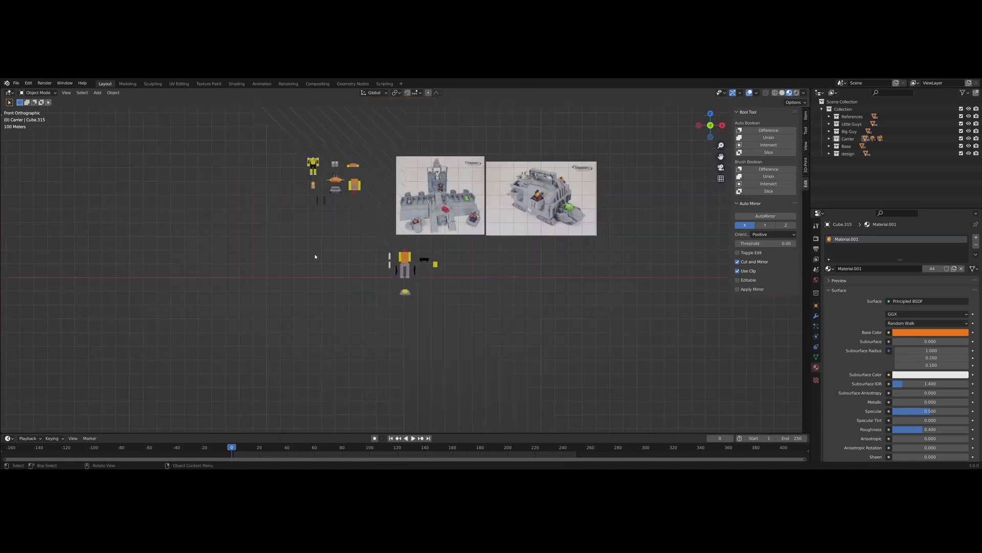
pyautogui.press('KP_Decimal')
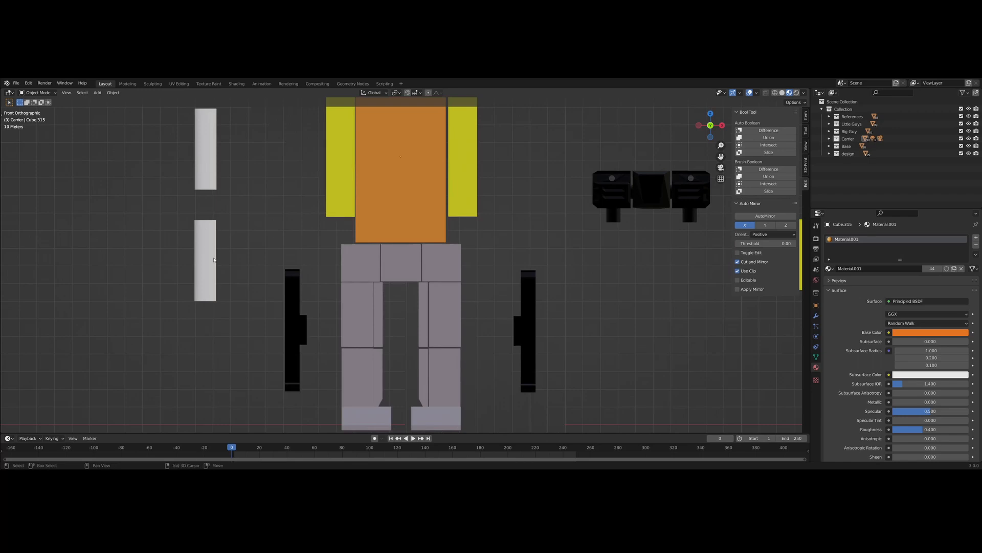
# - Add a 32-vertex mesh cylinder with a 1 m radius and 2 m depth to the Carrier collection and look for it in the scene
pyautogui.click(204, 165)
pyautogui.click(409, 263)
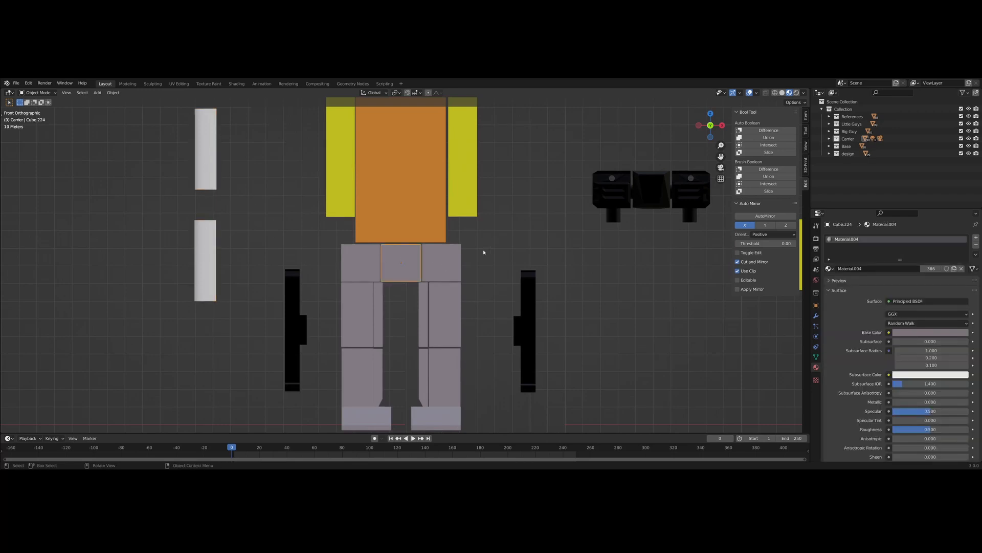
pyautogui.moveTo(484, 256); pyautogui.dragTo(460, 260, button='middle')
pyautogui.click(113, 92)
pyautogui.moveTo(138, 112)
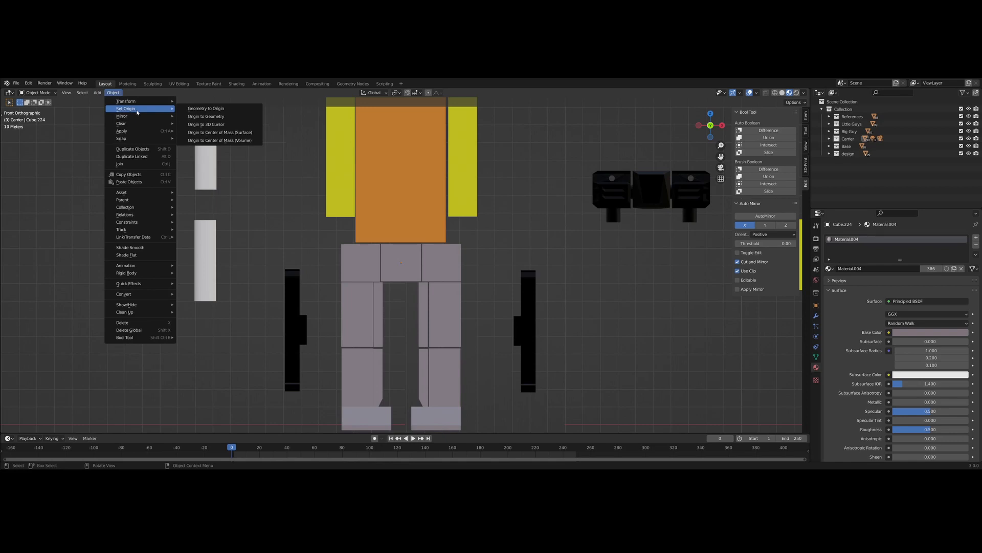
pyautogui.moveTo(95, 93)
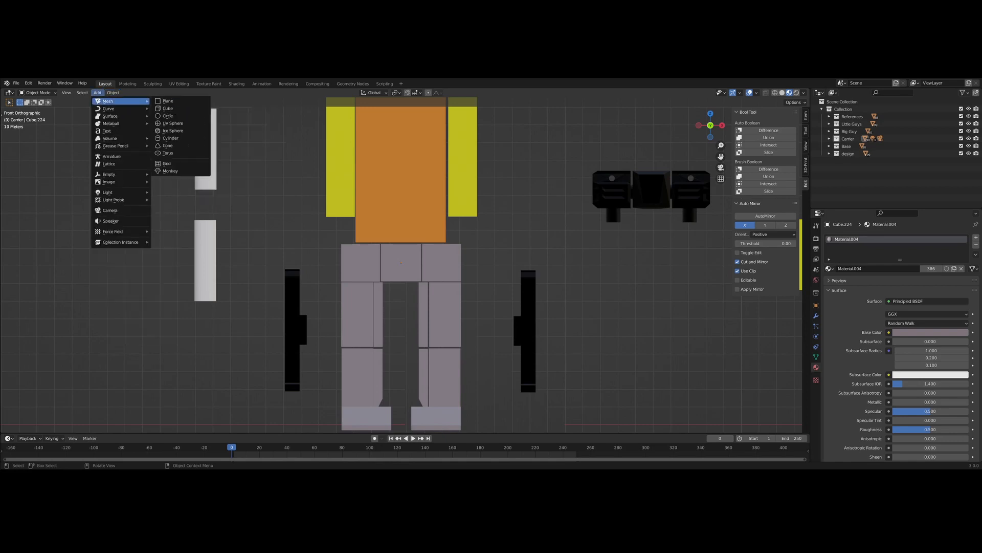
pyautogui.click(175, 140)
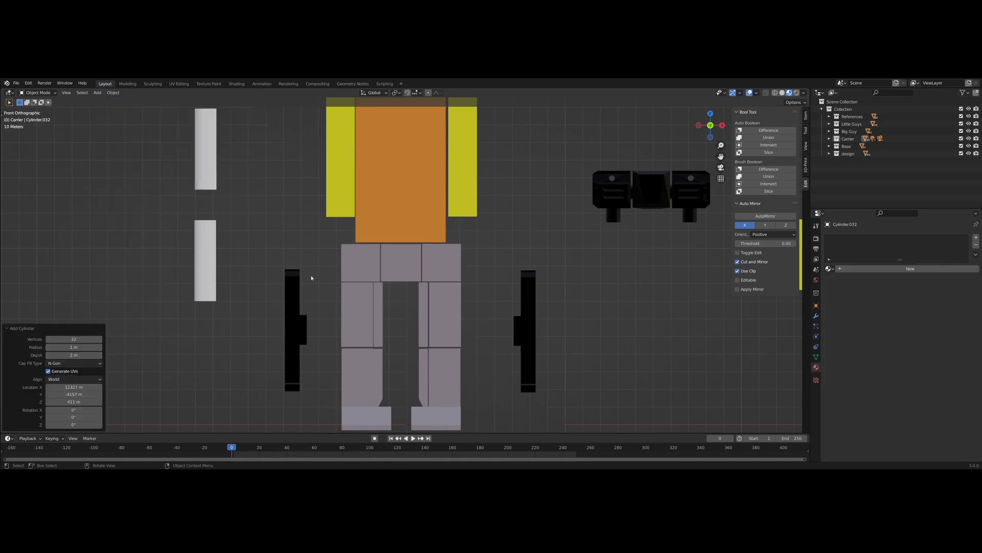
pyautogui.scroll(-6, 312, 277)
pyautogui.scroll(4, 435, 356)
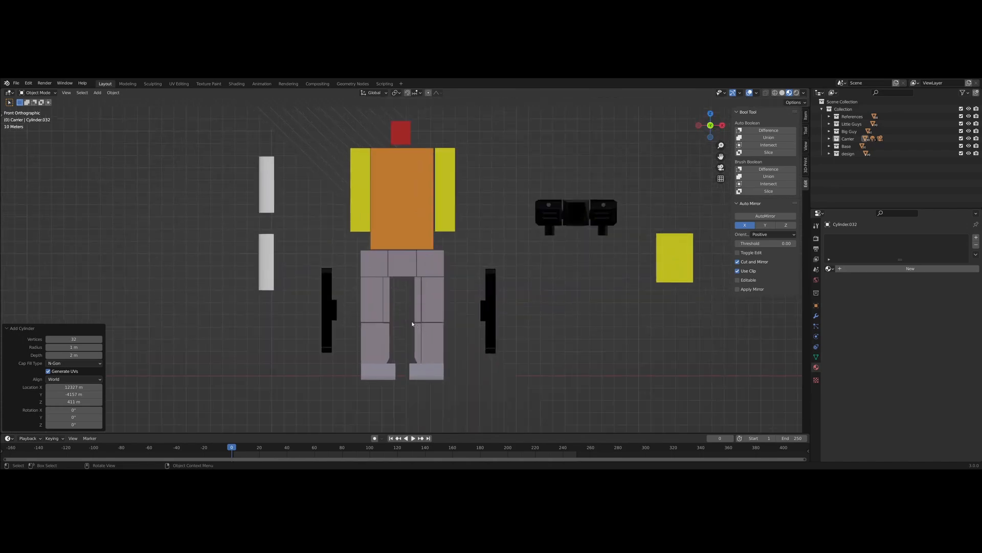
pyautogui.scroll(-9, 412, 321)
pyautogui.scroll(-3, 357, 279)
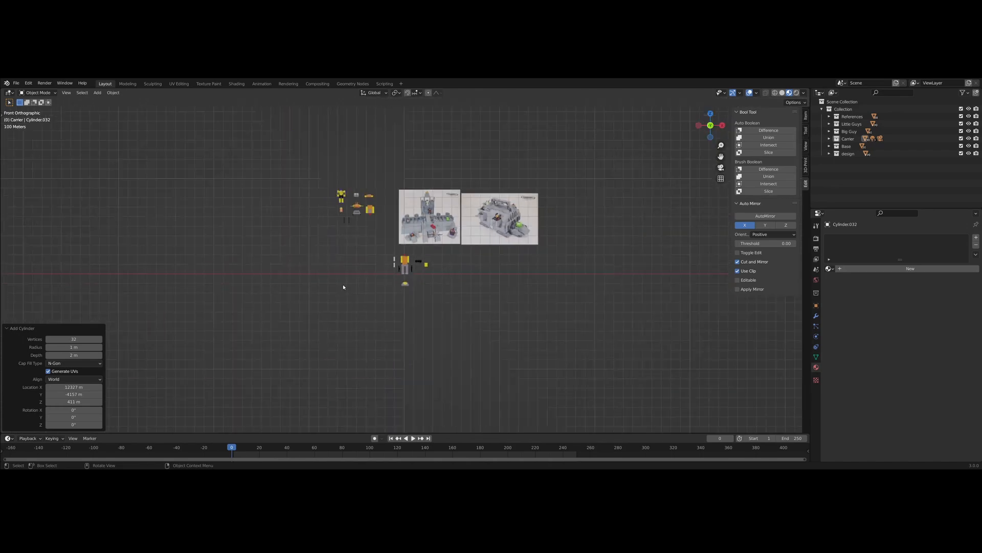
# - Move the new cylinder beside the robot's hips, just above the left tracked wheel part in front view
pyautogui.scroll(4, 344, 285)
pyautogui.press('g')
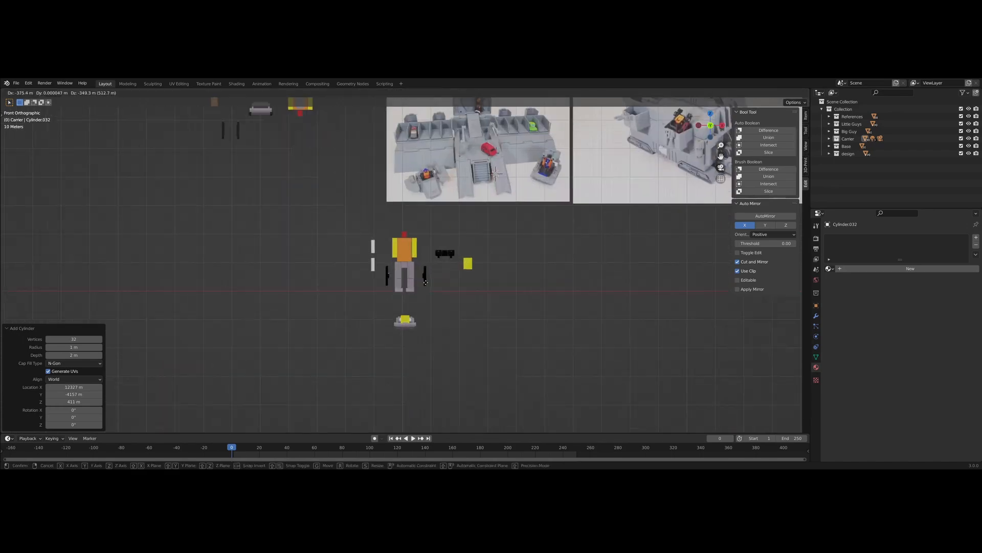
pyautogui.click(429, 272)
pyautogui.scroll(8, 342, 277)
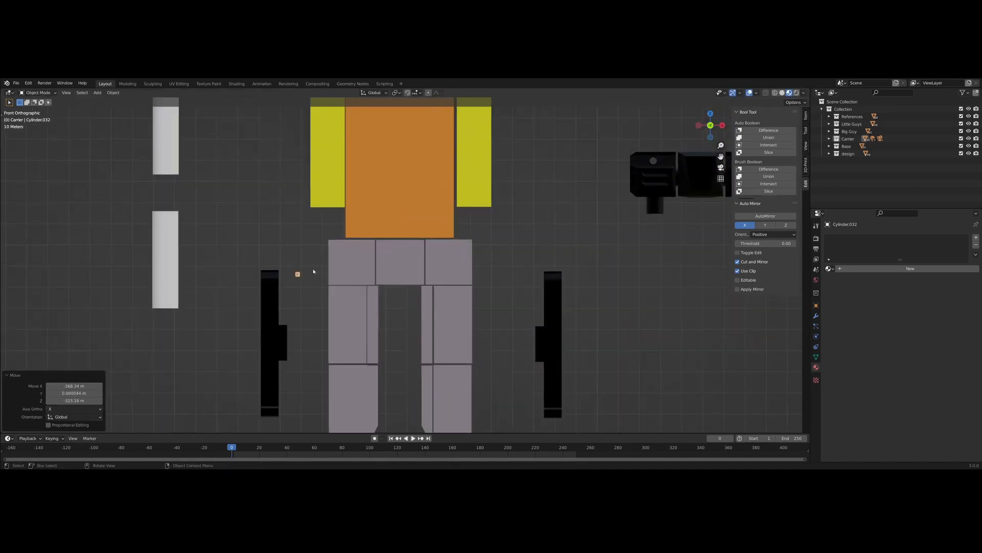
pyautogui.scroll(3, 302, 277)
pyautogui.moveTo(291, 280); pyautogui.dragTo(363, 290, button='middle')
pyautogui.press('KP_1')
pyautogui.scroll(-3, 353, 302)
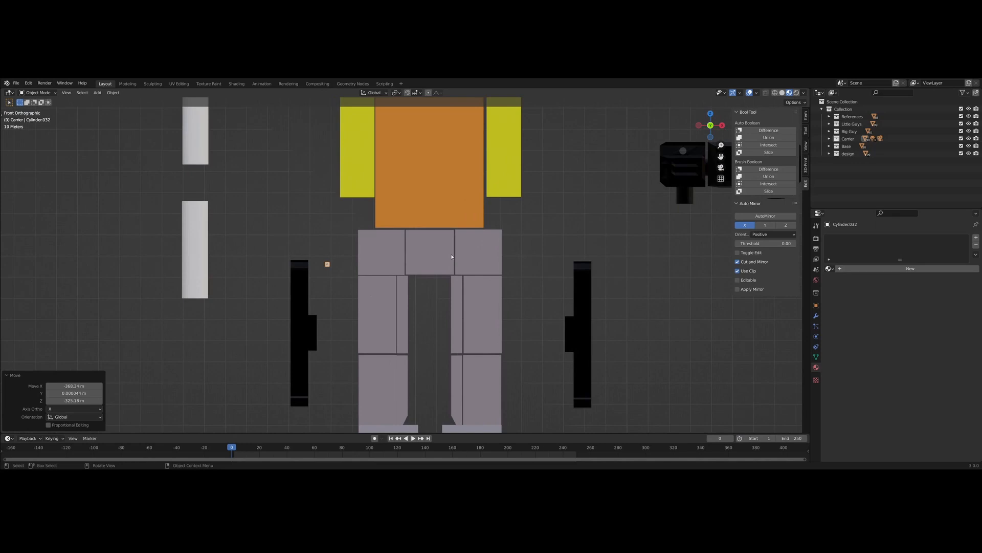
# - Set the small cylinder's X, Y and Z dimensions to 5 m each
pyautogui.click(806, 121)
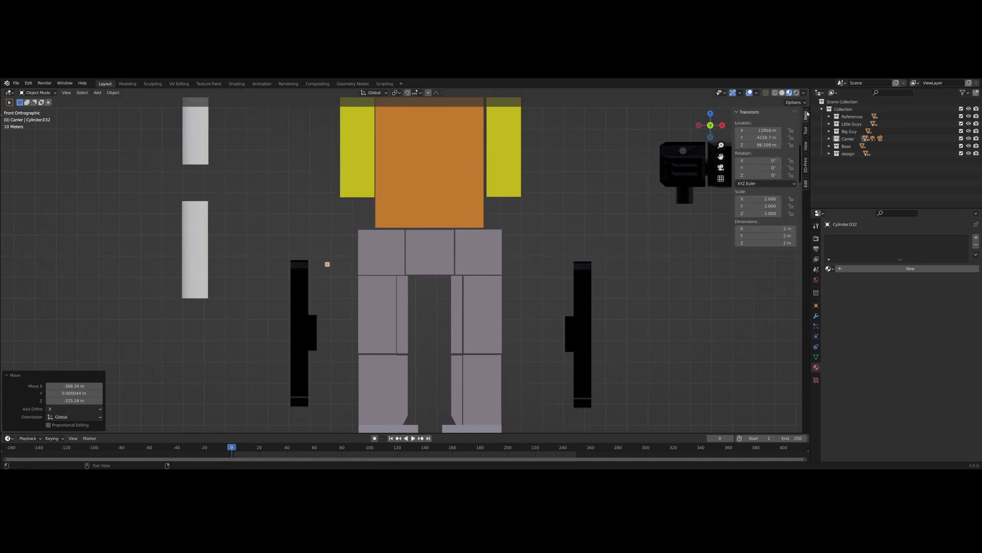
pyautogui.click(782, 229)
pyautogui.write('5')
pyautogui.press('Return')
pyautogui.click(783, 235)
pyautogui.write('5')
pyautogui.press('Return')
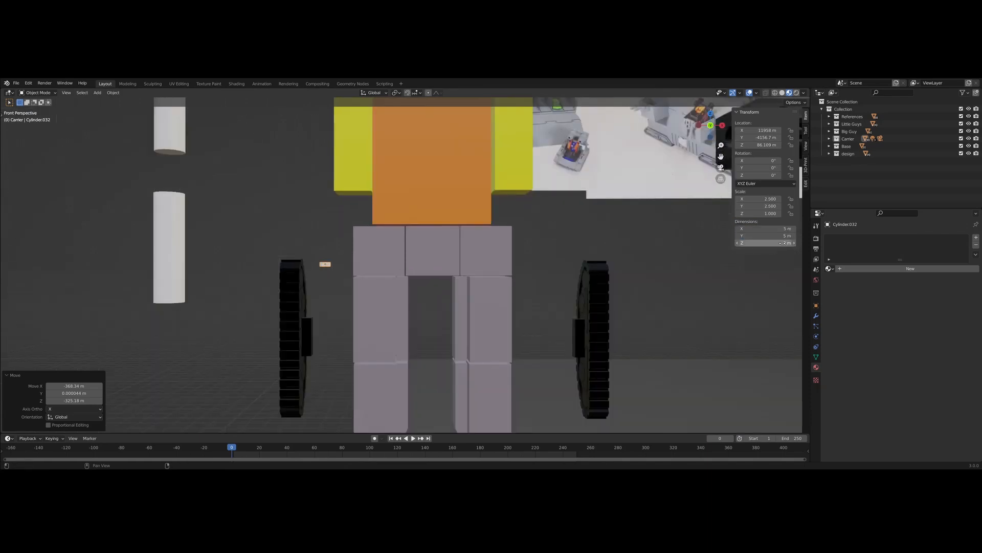
pyautogui.press('KP_5')
pyautogui.click(783, 243)
pyautogui.write('5')
pyautogui.press('Return')
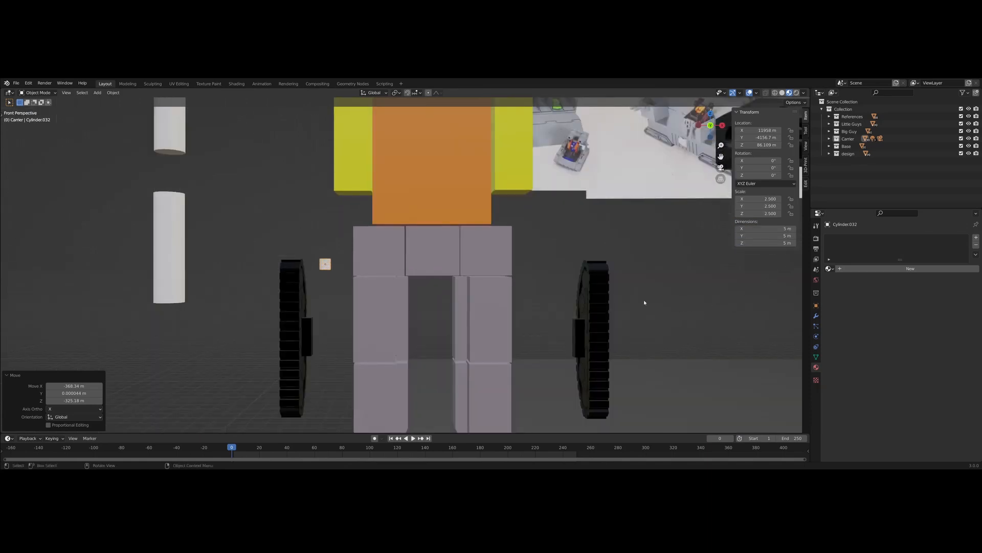
pyautogui.press('KP_5')
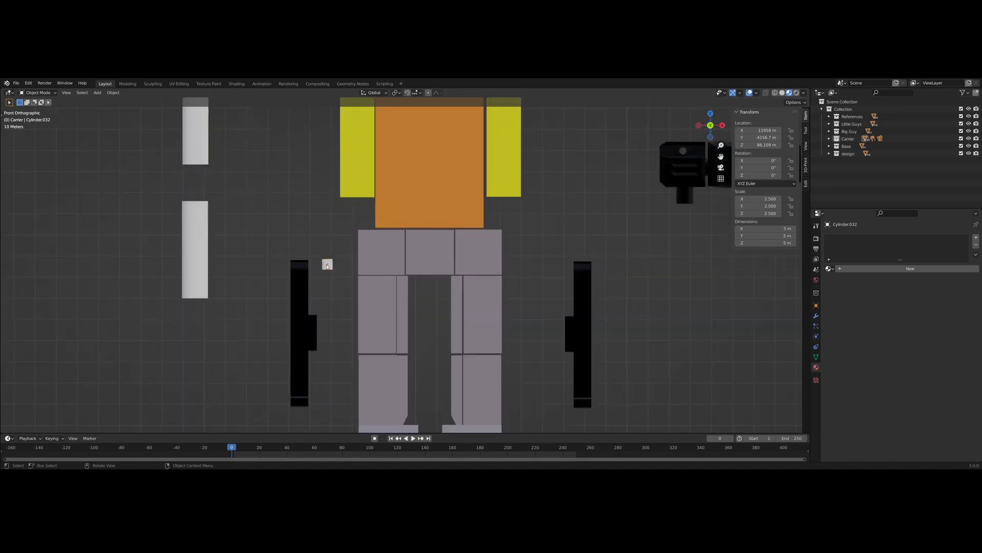
# - Duplicate the small cylinder and place the copy at the orange torso's lower left corner, just above the hips
pyautogui.scroll(4, 325, 335)
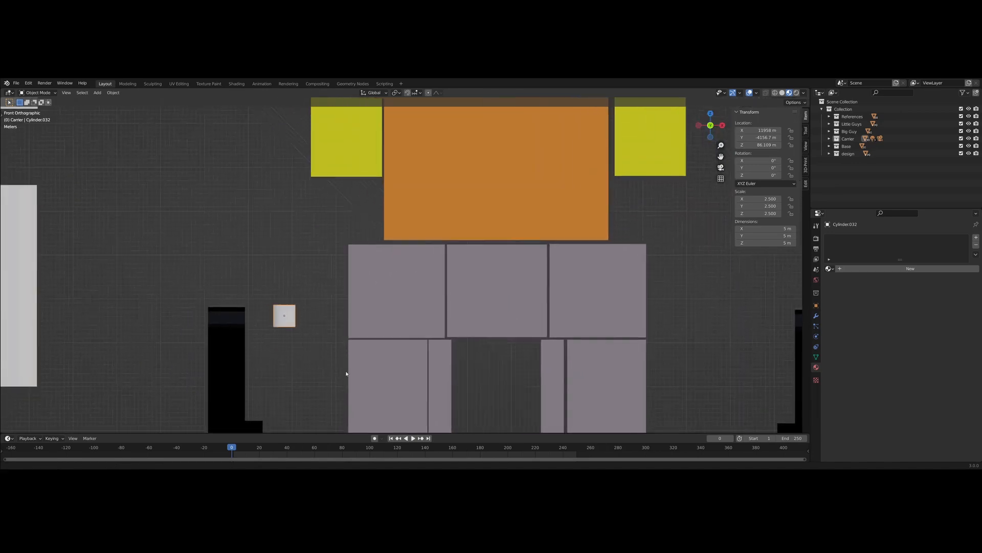
pyautogui.scroll(-3, 320, 346)
pyautogui.hotkey('shift', 'd')
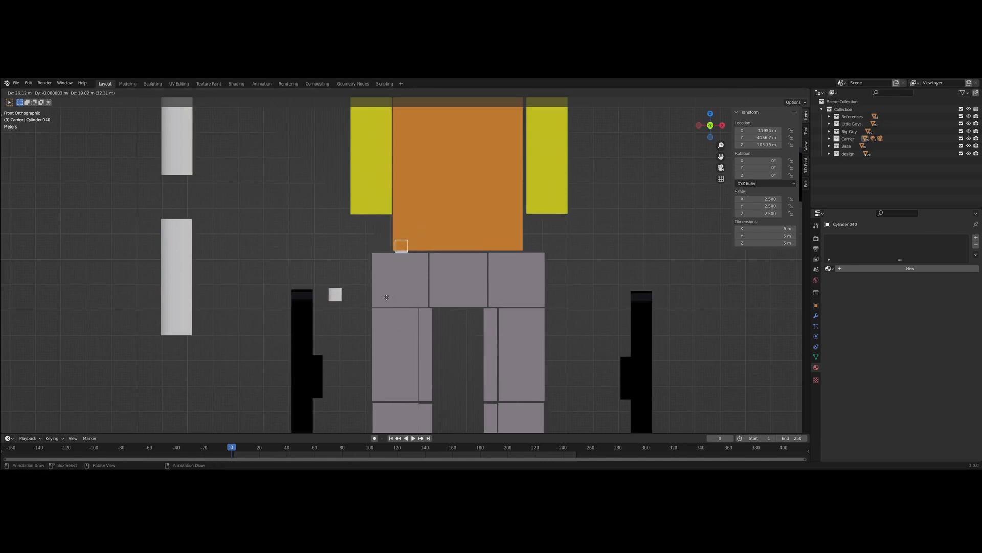
pyautogui.click(381, 300)
pyautogui.scroll(-4, 472, 308)
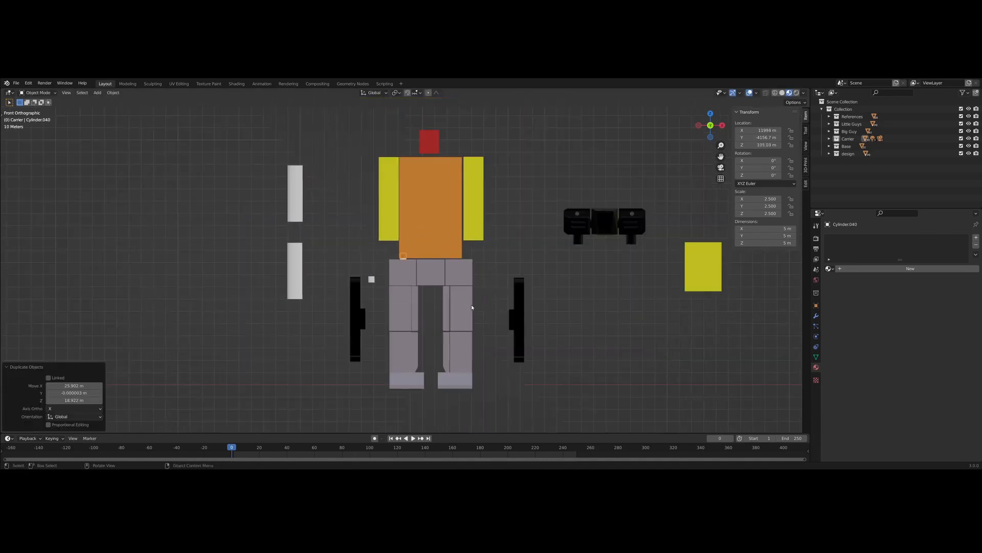
# - Duplicate the small cylinder again and place this copy at the orange torso's lower right corner
pyautogui.scroll(3, 369, 294)
pyautogui.hotkey('shift', 'd')
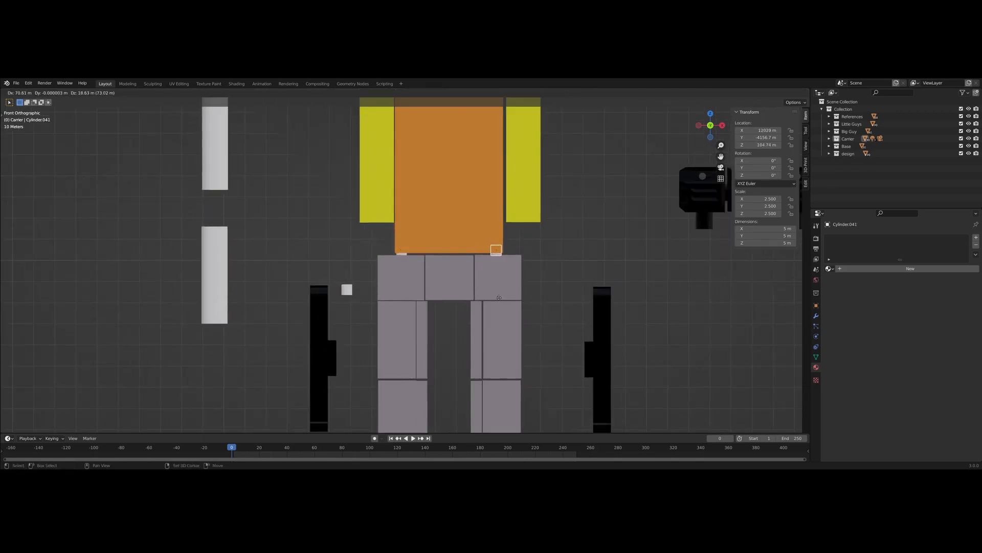
pyautogui.click(504, 294)
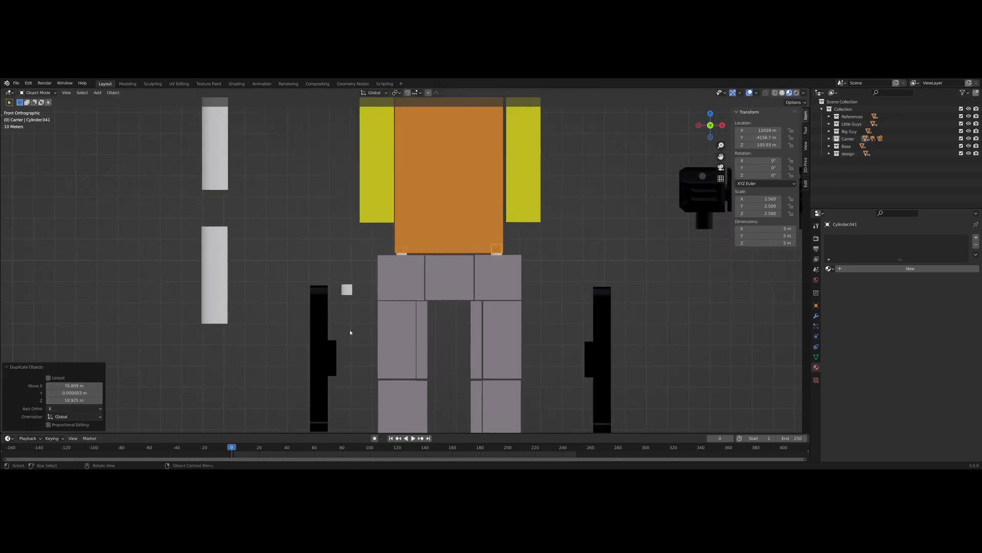
pyautogui.click(365, 321)
pyautogui.scroll(-4, 507, 306)
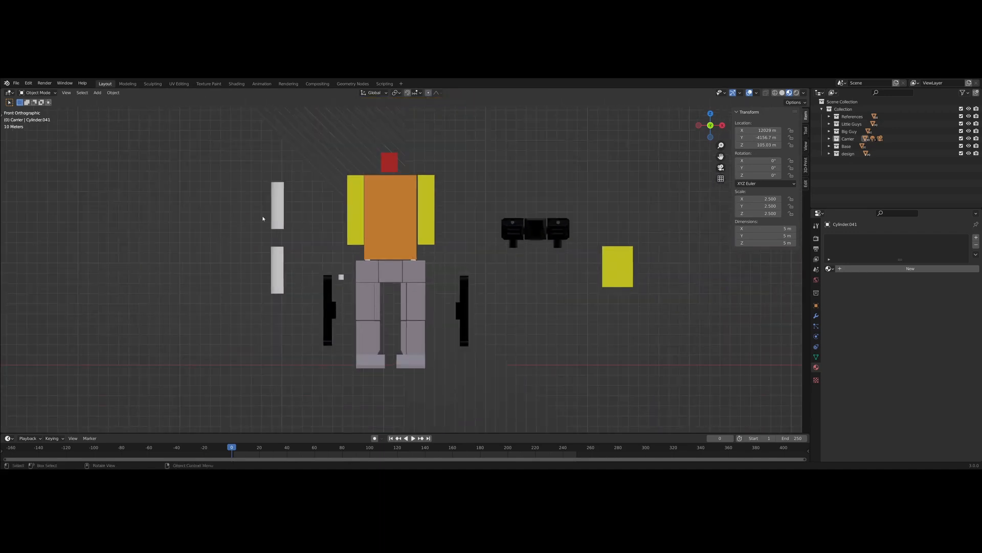
# - Scale the two long white cylinders beside the robot together along Z by about 1.177
pyautogui.keyDown('shift'); pyautogui.moveTo(324, 272); pyautogui.dragTo(399, 267, button='middle'); pyautogui.keyUp('shift')
pyautogui.scroll(3, 401, 271)
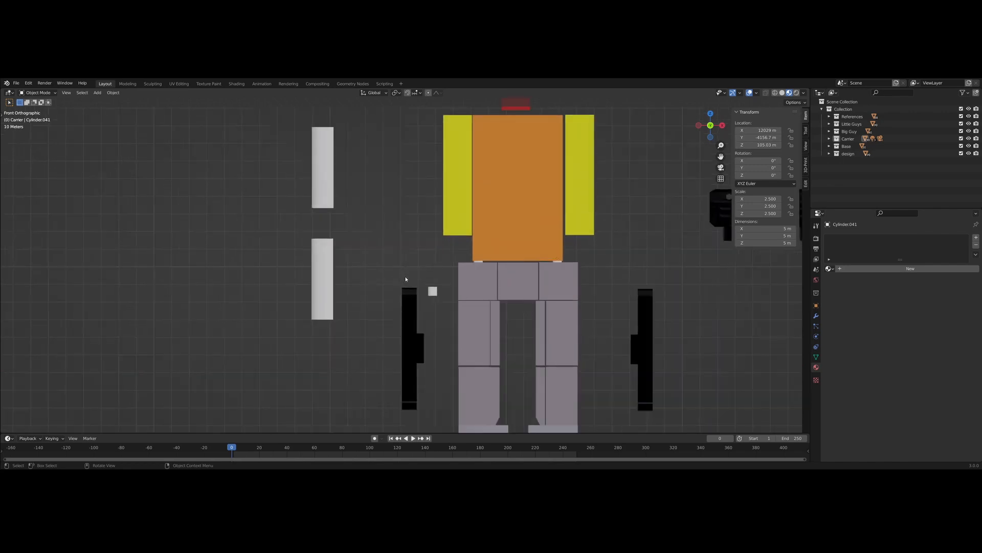
pyautogui.click(433, 291)
pyautogui.scroll(2, 435, 293)
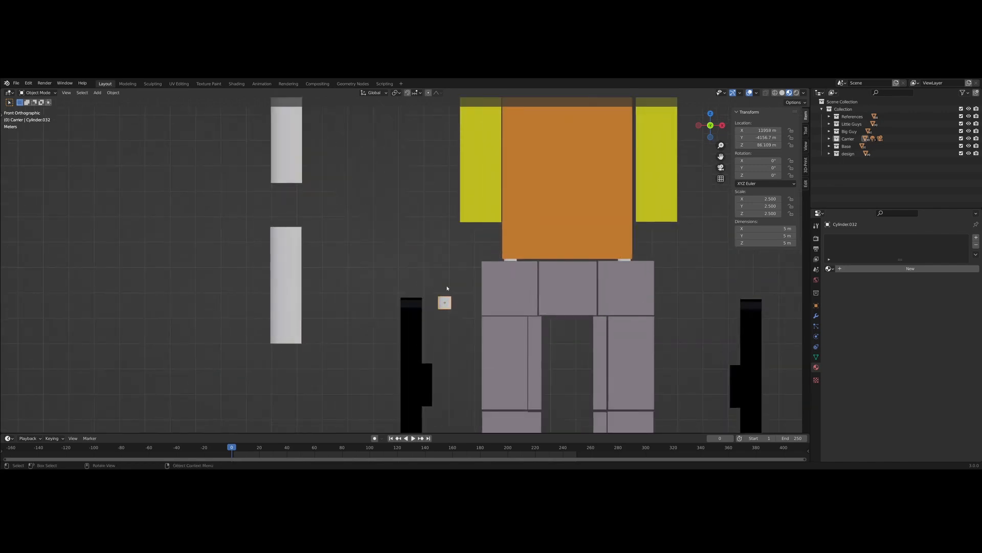
pyautogui.scroll(-5, 447, 288)
pyautogui.click(359, 221)
pyautogui.keyDown('shift'); pyautogui.click(358, 273); pyautogui.keyUp('shift')
pyautogui.press('s')
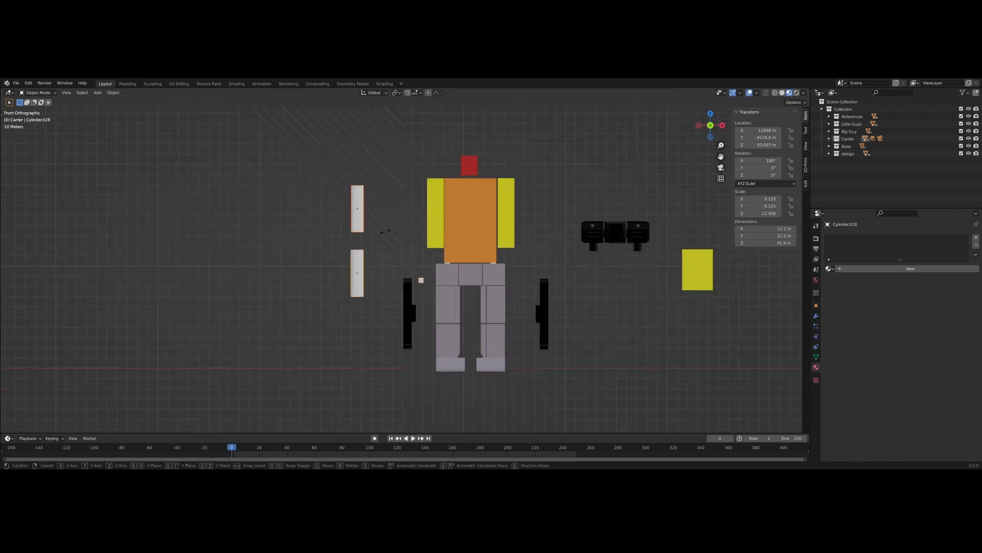
pyautogui.press('z')
pyautogui.click(391, 250)
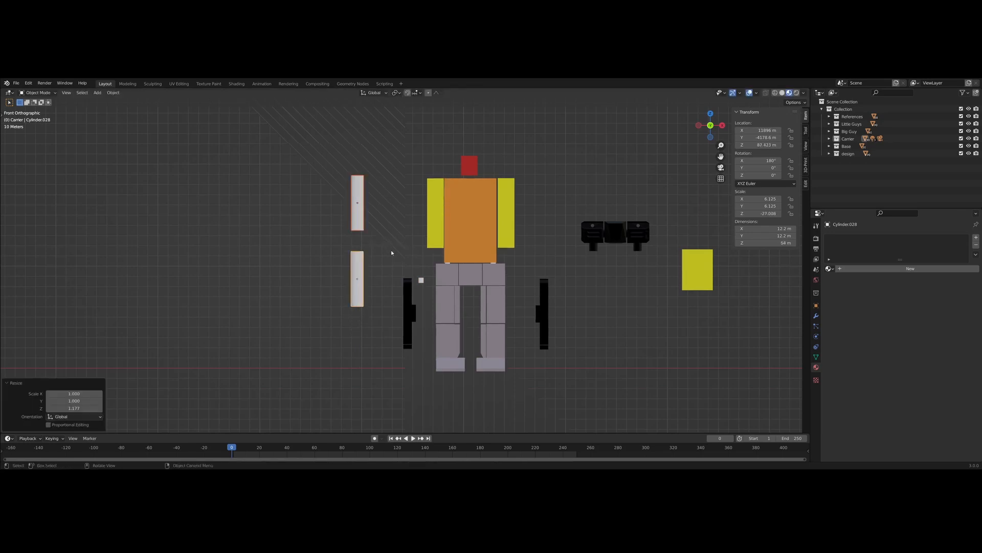
# - Move the original small cylinder into the gap between the two long white cylinders in front view
pyautogui.scroll(2, 392, 260)
pyautogui.click(404, 269)
pyautogui.click(434, 291)
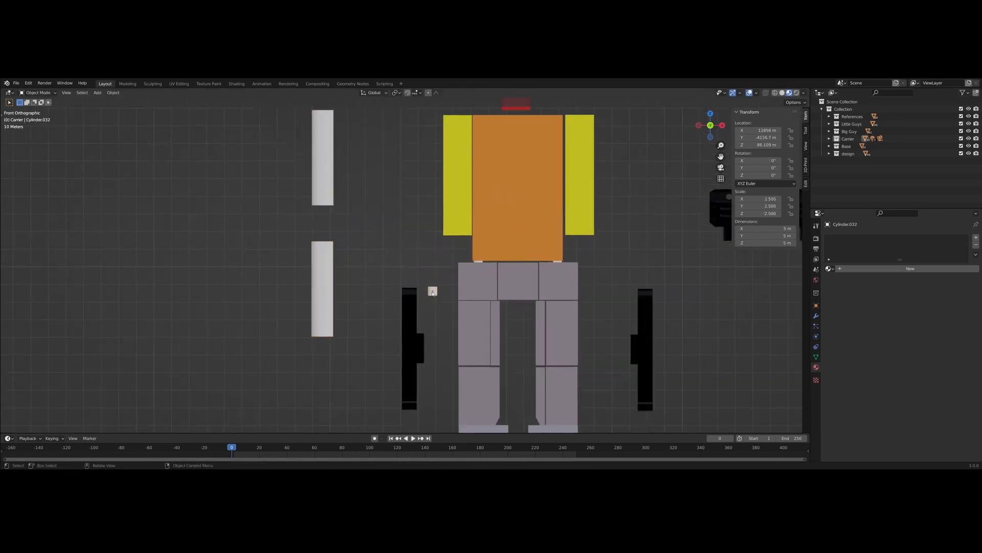
pyautogui.press('g')
pyautogui.click(329, 219)
# - Move the small cylinder about 21 m along negative Y to line it up with the long white cylinders
pyautogui.keyDown('shift'); pyautogui.moveTo(356, 247); pyautogui.dragTo(360, 293, button='middle'); pyautogui.keyUp('shift')
pyautogui.scroll(2, 401, 292)
pyautogui.press('g')
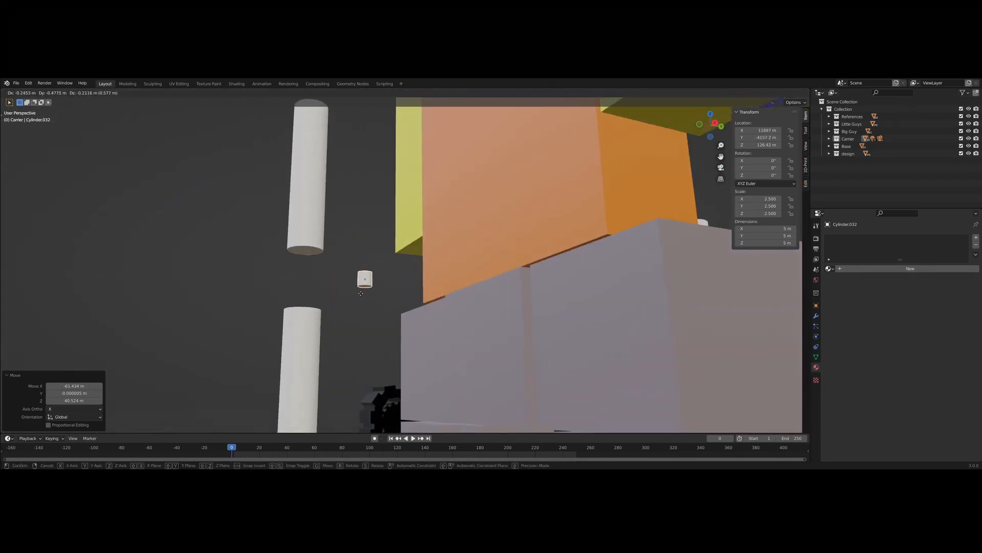
pyautogui.press('y')
pyautogui.click(301, 287)
pyautogui.press('KP_1')
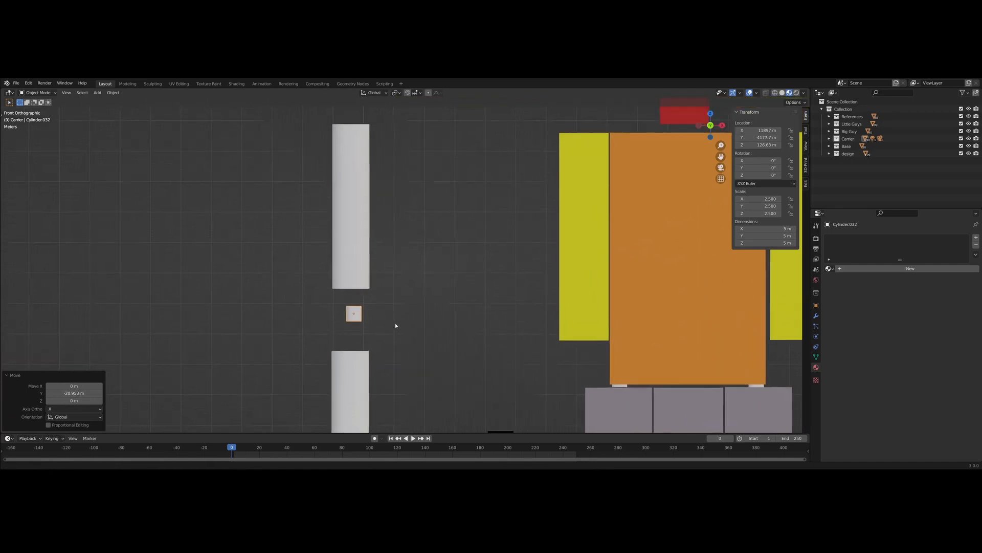
# - Rotate the upper long white cylinder and the small cylinder together 90° about X
pyautogui.scroll(-5, 395, 325)
pyautogui.moveTo(350, 240); pyautogui.dragTo(404, 290)
pyautogui.write('rx')
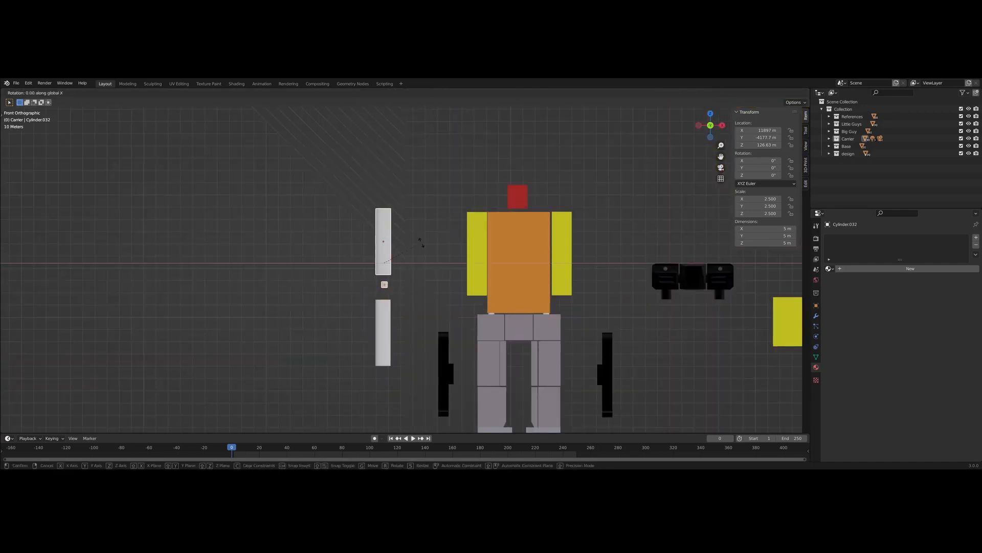
pyautogui.write('90')
pyautogui.press('Return')
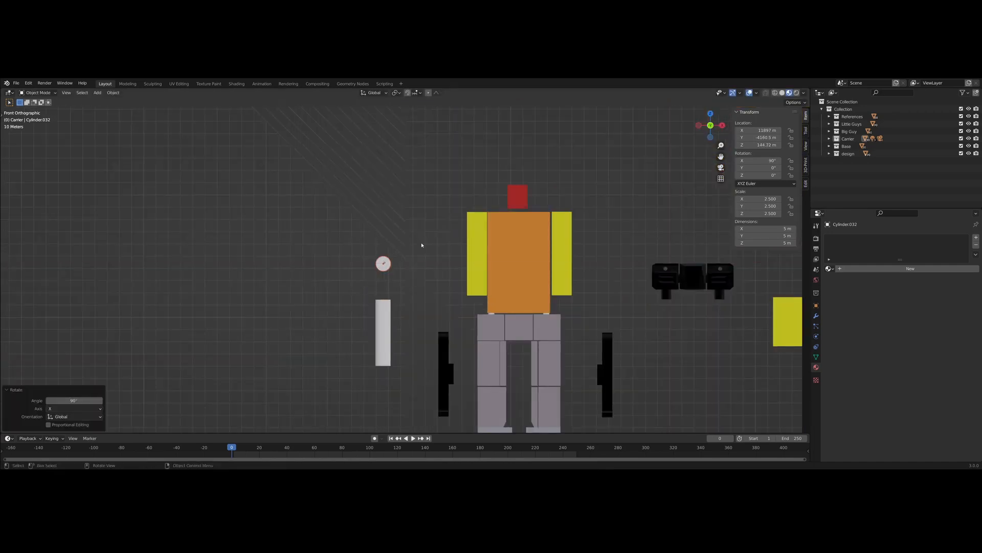
# - Move the small cylinder about 70 m along negative Y, past the front end of the horizontal long cylinder
pyautogui.click(384, 266)
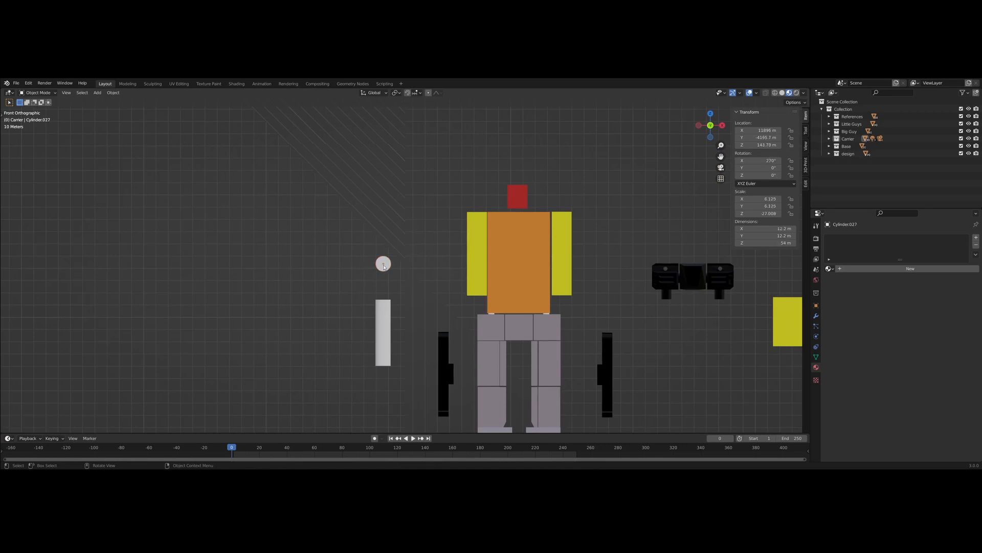
pyautogui.moveTo(385, 267); pyautogui.dragTo(416, 276, button='middle')
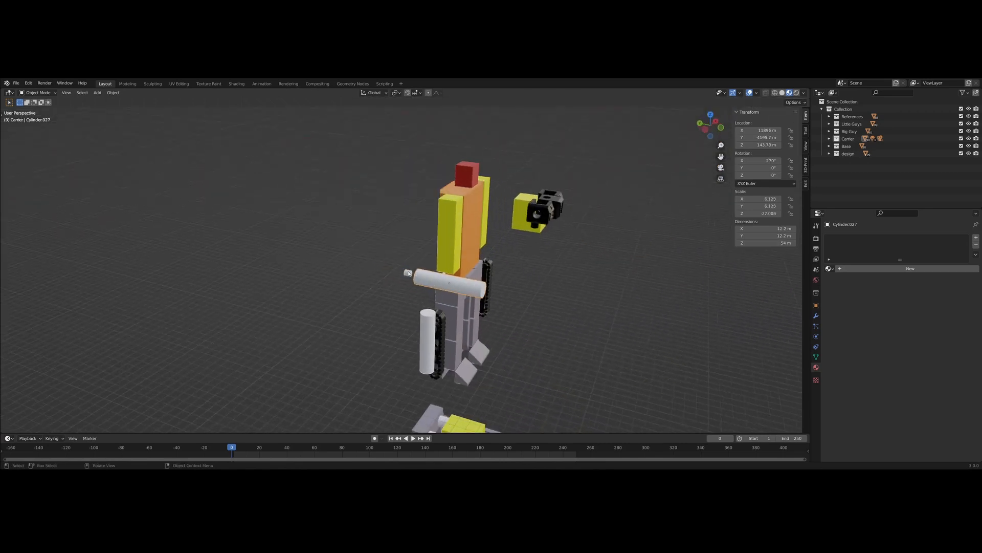
pyautogui.click(408, 273)
pyautogui.press('g')
pyautogui.press('y')
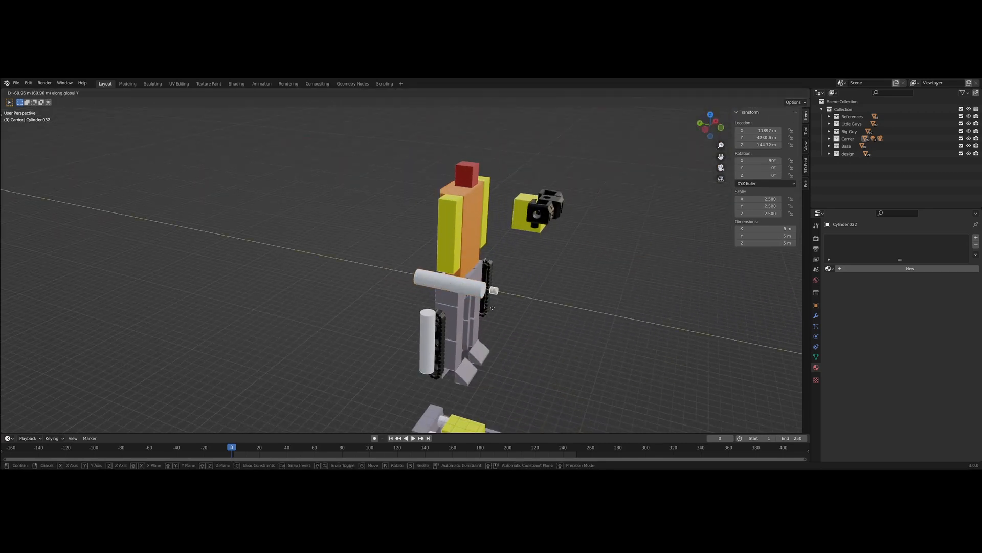
pyautogui.click(493, 307)
# - Move the small cylinder in front view onto the middle of the long cylinder's round end face
pyautogui.press('KP_1')
pyautogui.scroll(5, 415, 254)
pyautogui.keyDown('shift'); pyautogui.moveTo(394, 262); pyautogui.dragTo(441, 275, button='middle'); pyautogui.keyUp('shift')
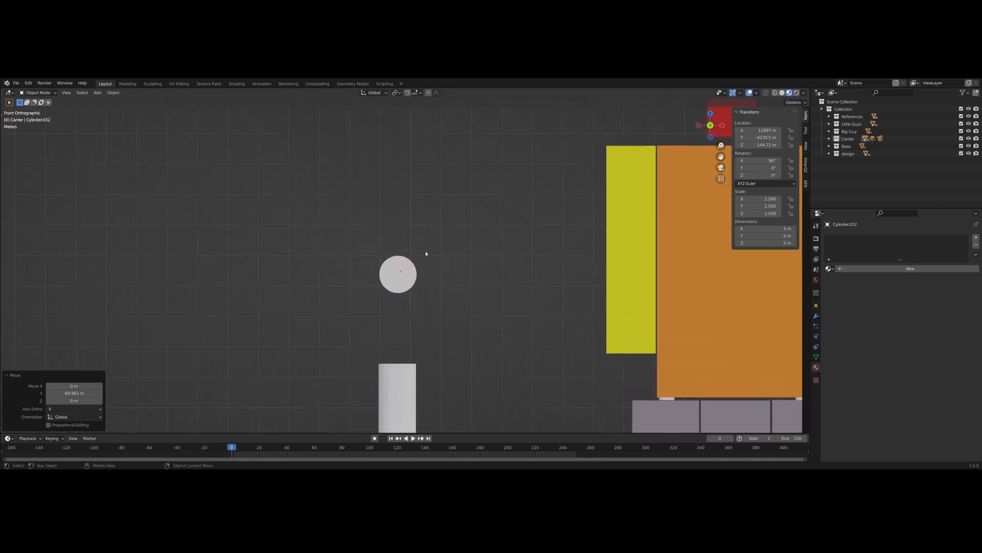
pyautogui.press('g')
pyautogui.click(394, 262)
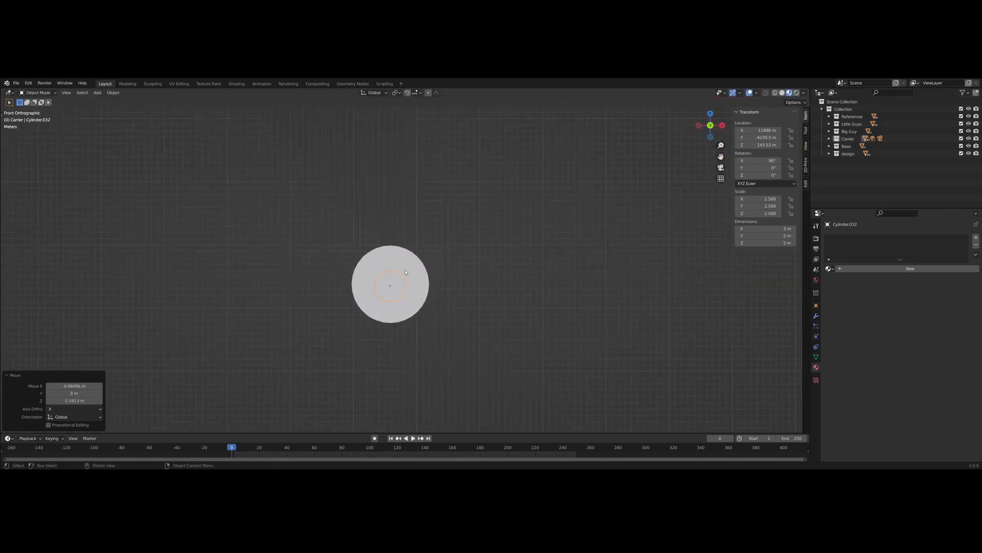
# - Nudge the small cylinder slightly in front view until it is concentric with the long cylinder's end face
pyautogui.click(407, 271)
pyautogui.click(392, 296)
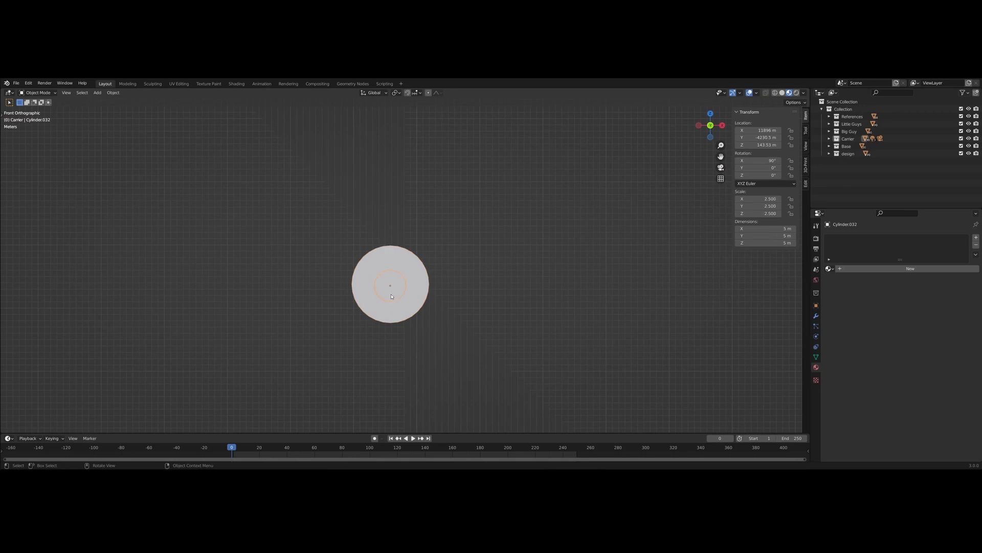
pyautogui.press('g')
pyautogui.click(391, 324)
pyautogui.click(413, 301)
pyautogui.click(396, 293)
pyautogui.press('g')
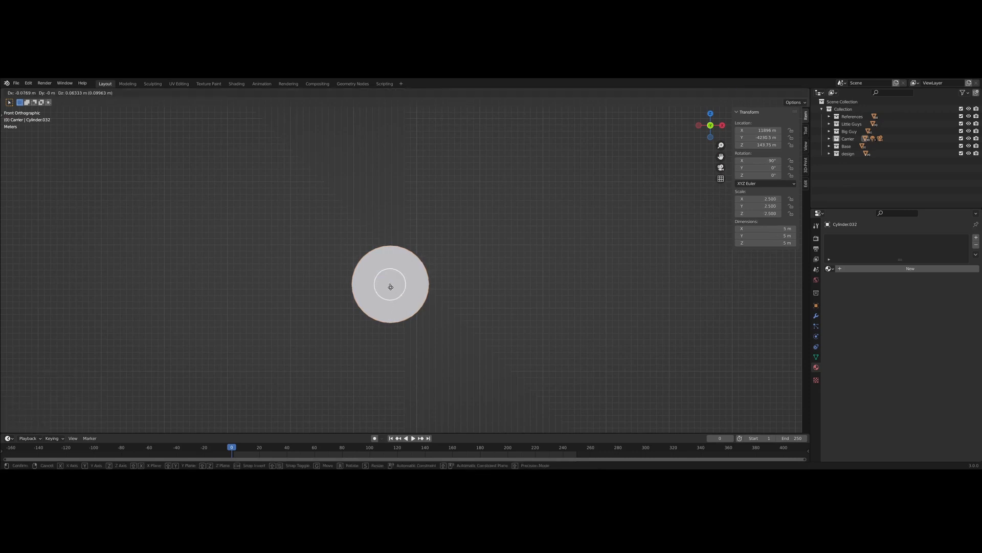
pyautogui.click(403, 300)
pyautogui.click(417, 307)
pyautogui.click(396, 291)
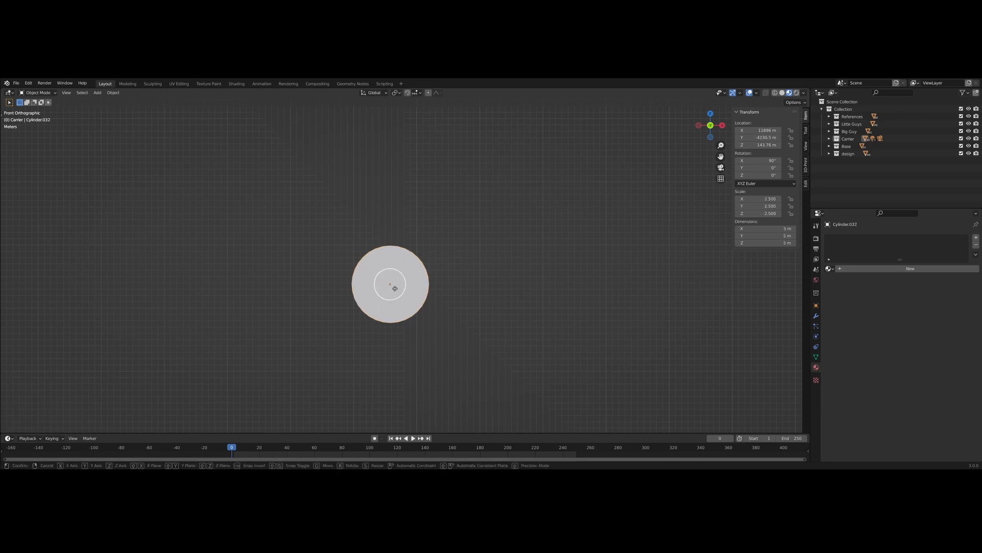
pyautogui.press('g')
pyautogui.click(412, 303)
pyautogui.click(414, 304)
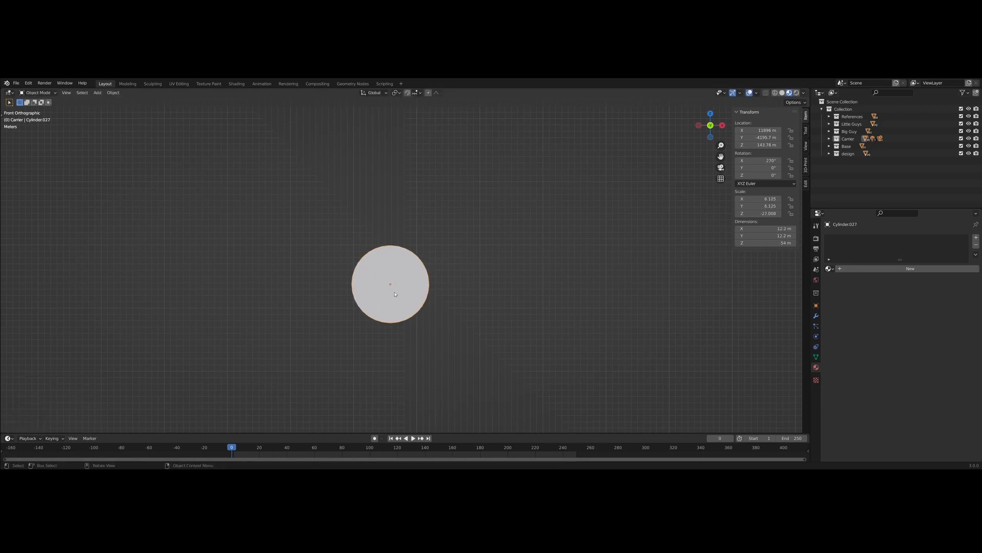
# - Push the small cylinder about 9.8 m along Y into the long cylinder's end and check its centring from the front
pyautogui.keyDown('shift'); pyautogui.click(397, 292); pyautogui.keyUp('shift')
pyautogui.moveTo(448, 299); pyautogui.dragTo(458, 333, button='middle')
pyautogui.scroll(2, 459, 334)
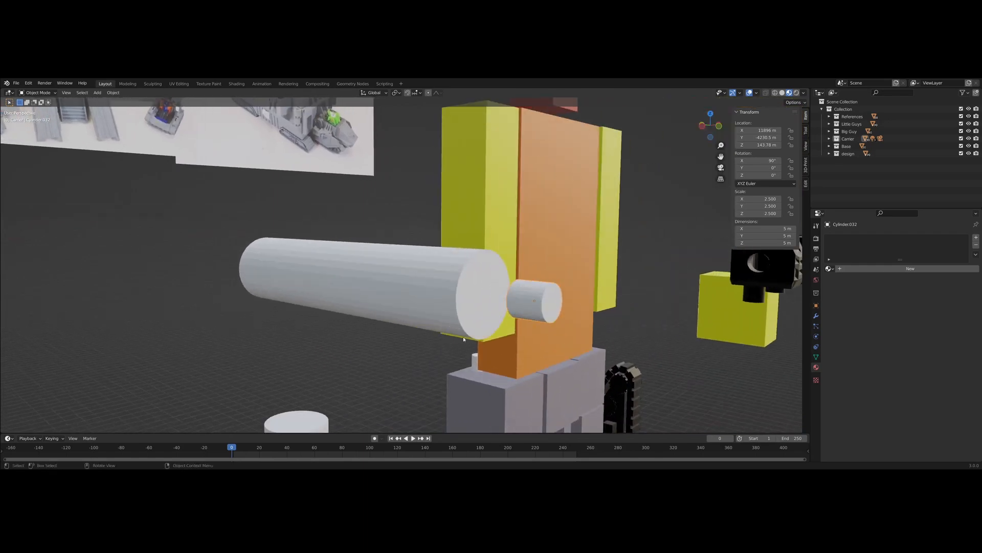
pyautogui.press('g')
pyautogui.press('y')
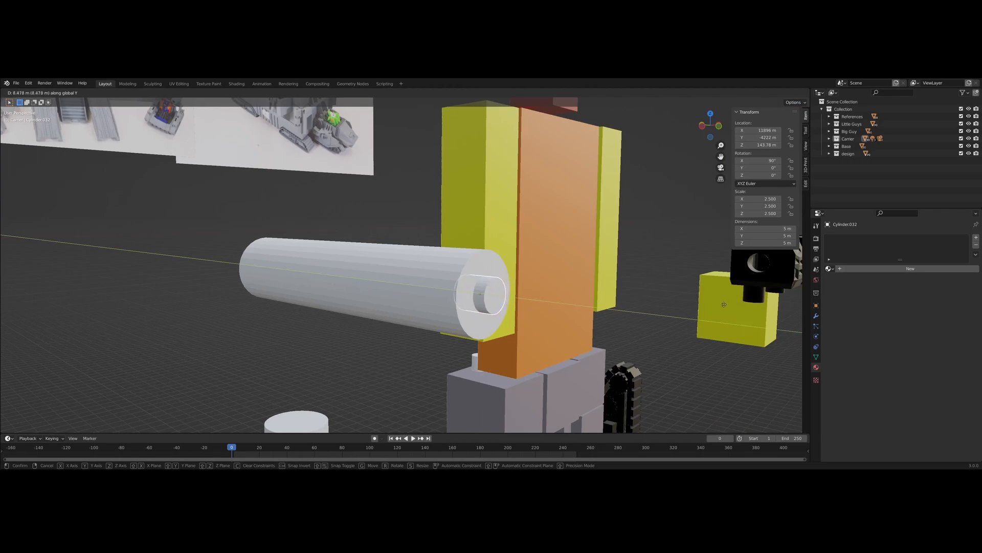
pyautogui.click(670, 294)
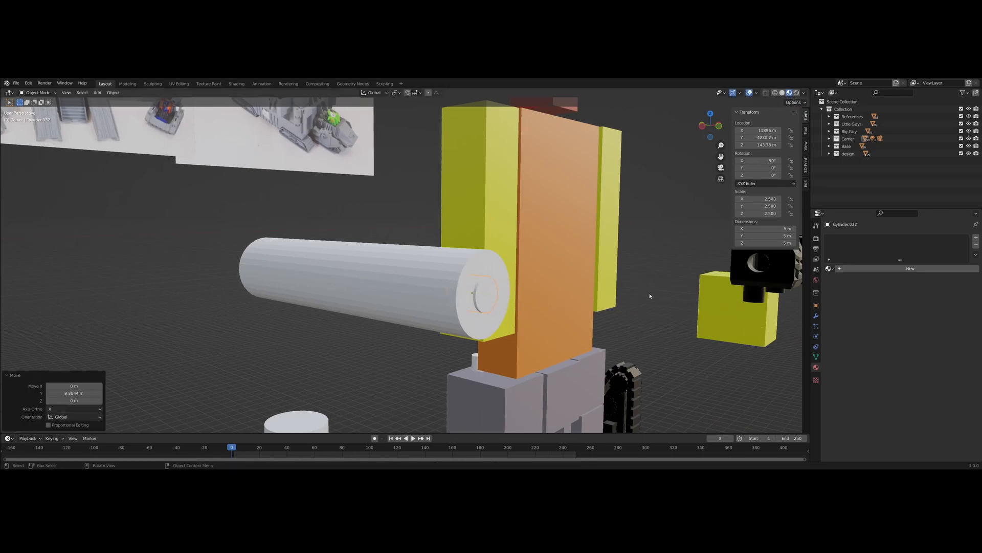
pyautogui.press('KP_1')
pyautogui.scroll(4, 279, 331)
pyautogui.keyDown('shift'); pyautogui.moveTo(278, 332); pyautogui.dragTo(443, 331, button='middle'); pyautogui.keyUp('shift')
pyautogui.scroll(2, 371, 336)
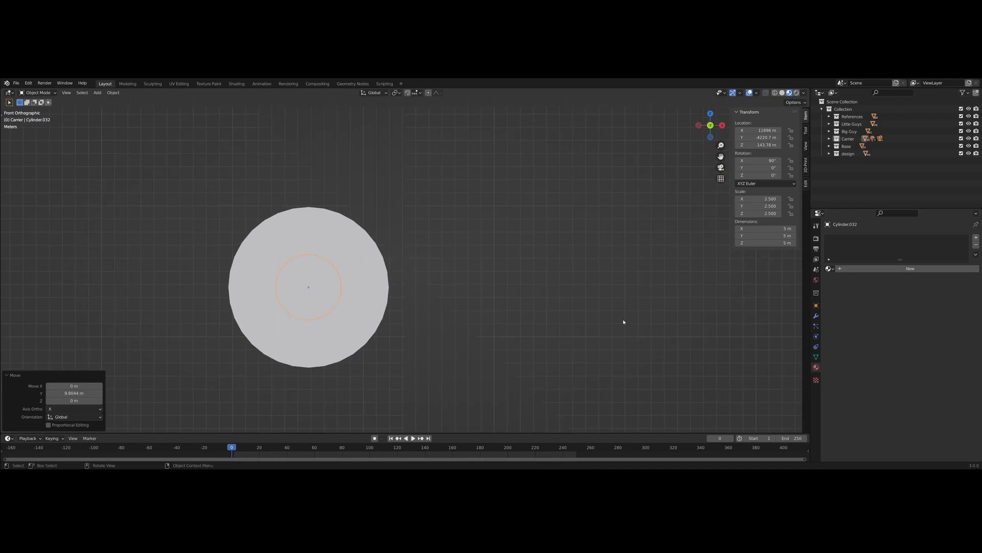
# - Enlarge the small cylinder to 5.2 m in the X, Y and Z dimensions
pyautogui.click(783, 229)
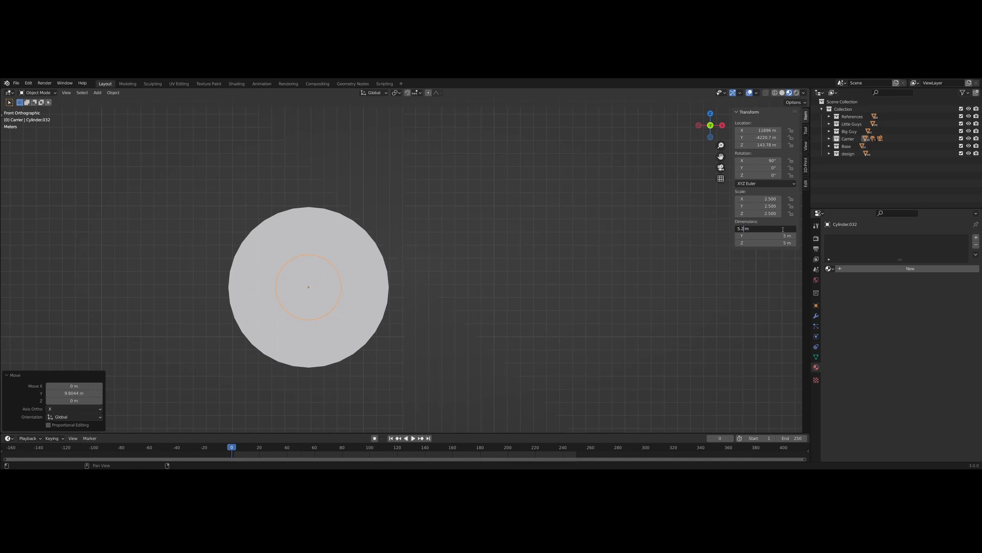
pyautogui.press('Return')
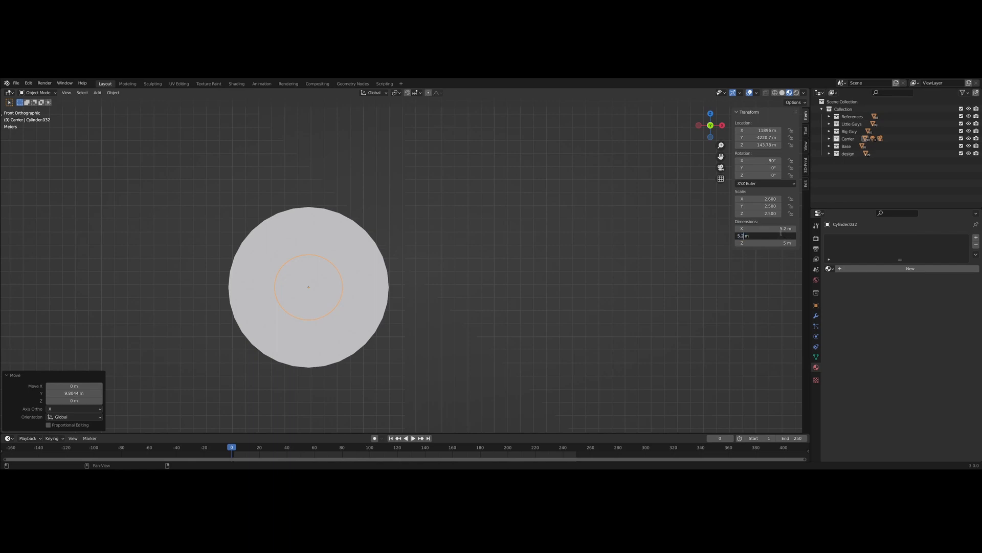
pyautogui.press('Return')
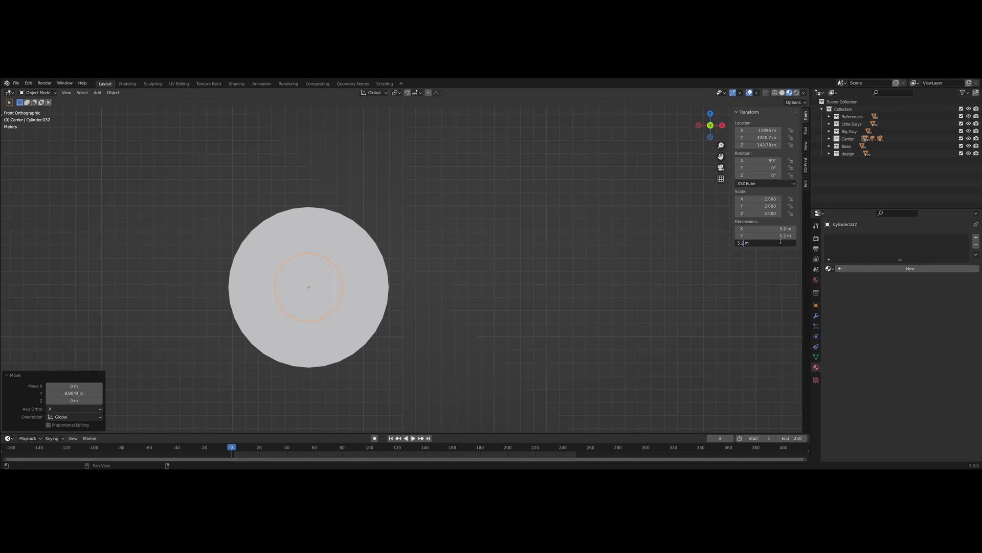
pyautogui.press('Return')
# - Push the enlarged small cylinder about 0.43 m further along Y into the end of the horizontal long cylinder
pyautogui.moveTo(476, 287); pyautogui.dragTo(500, 278, button='middle')
pyautogui.scroll(-4, 516, 288)
pyautogui.press('KP_1')
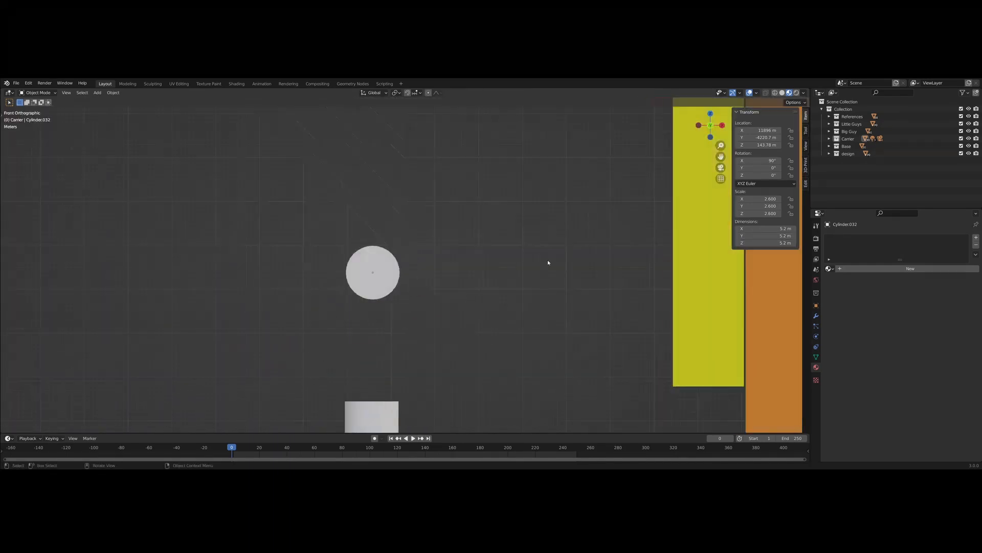
pyautogui.moveTo(443, 305); pyautogui.dragTo(413, 330, button='middle')
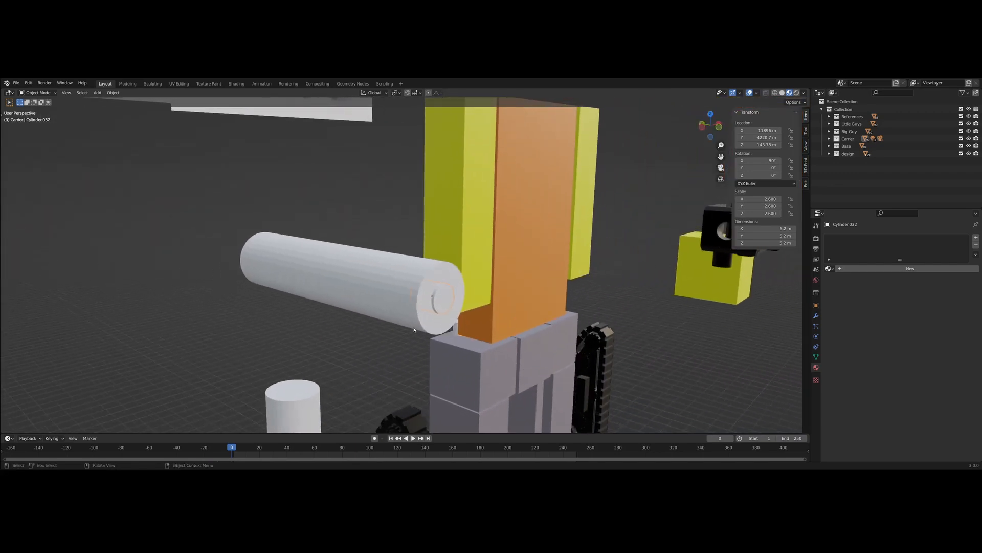
pyautogui.press('KP_1')
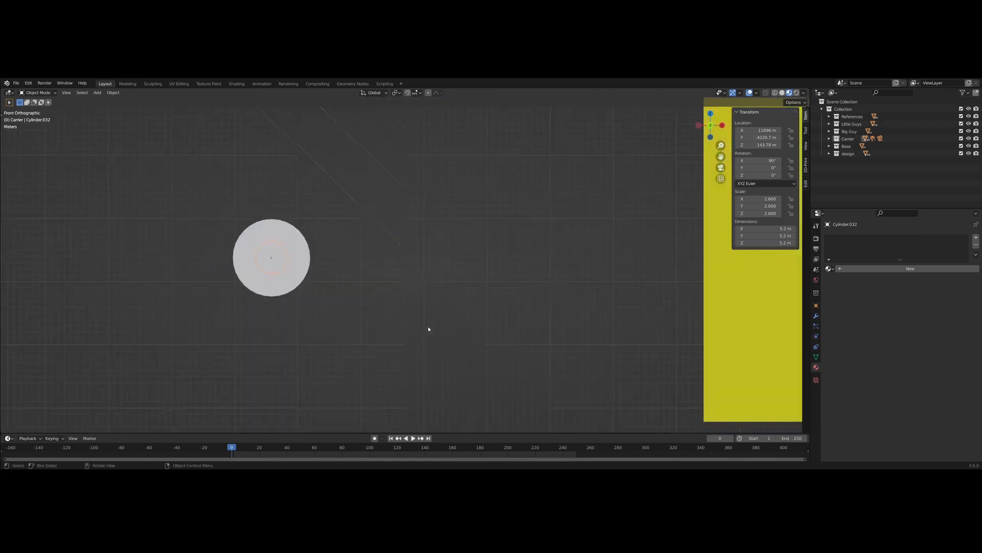
pyautogui.keyDown('shift'); pyautogui.moveTo(374, 316); pyautogui.dragTo(487, 353, button='middle'); pyautogui.keyUp('shift')
pyautogui.scroll(3, 394, 354)
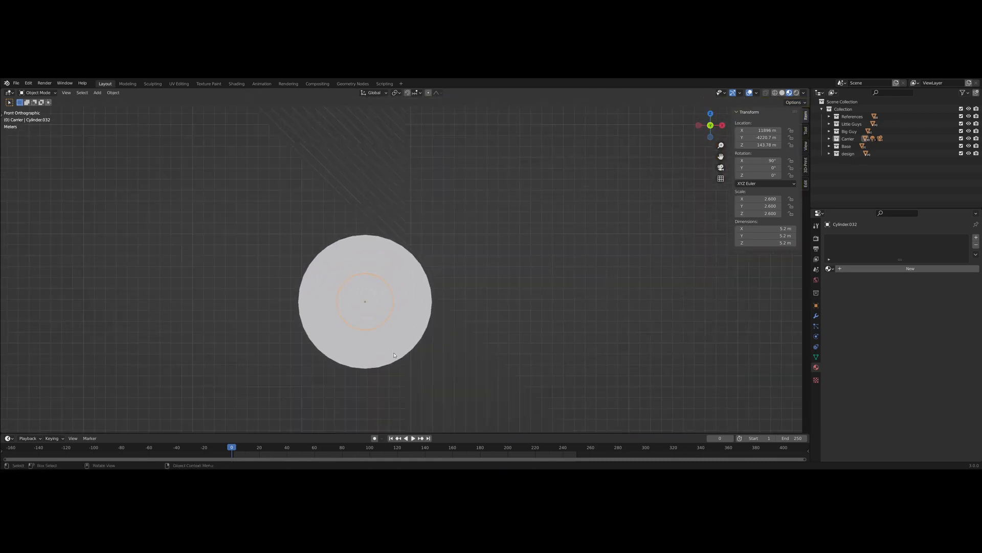
pyautogui.moveTo(394, 354); pyautogui.dragTo(428, 354, button='middle')
pyautogui.press('g')
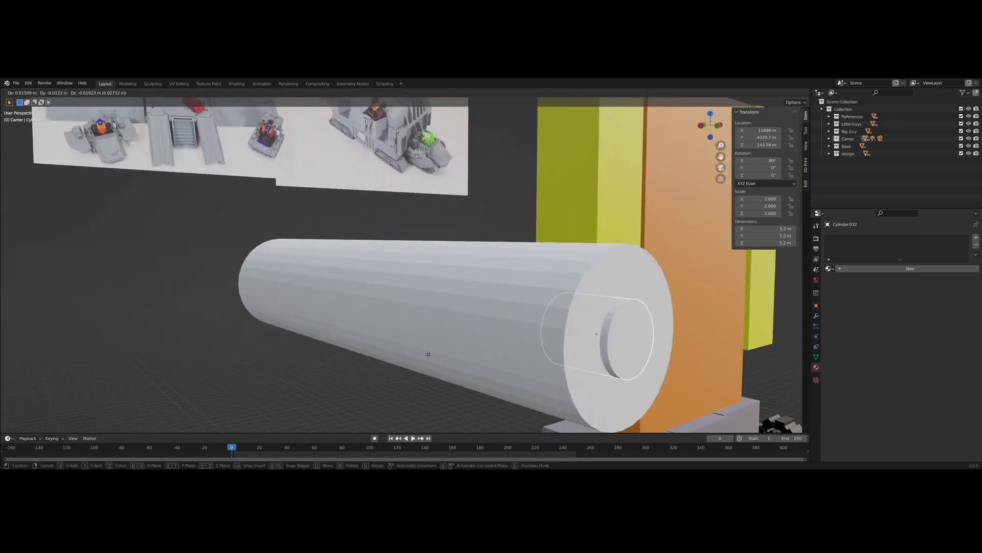
pyautogui.press('y')
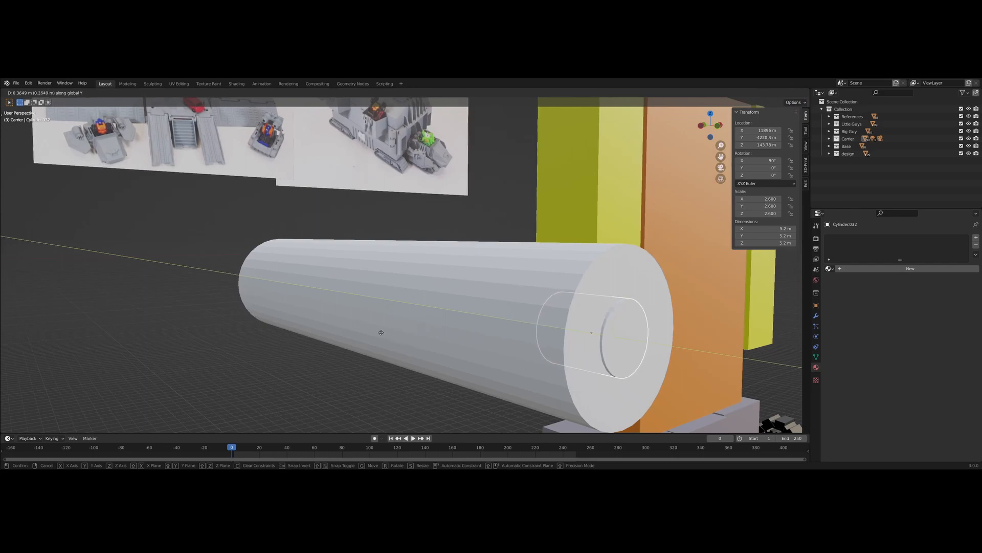
pyautogui.click(381, 333)
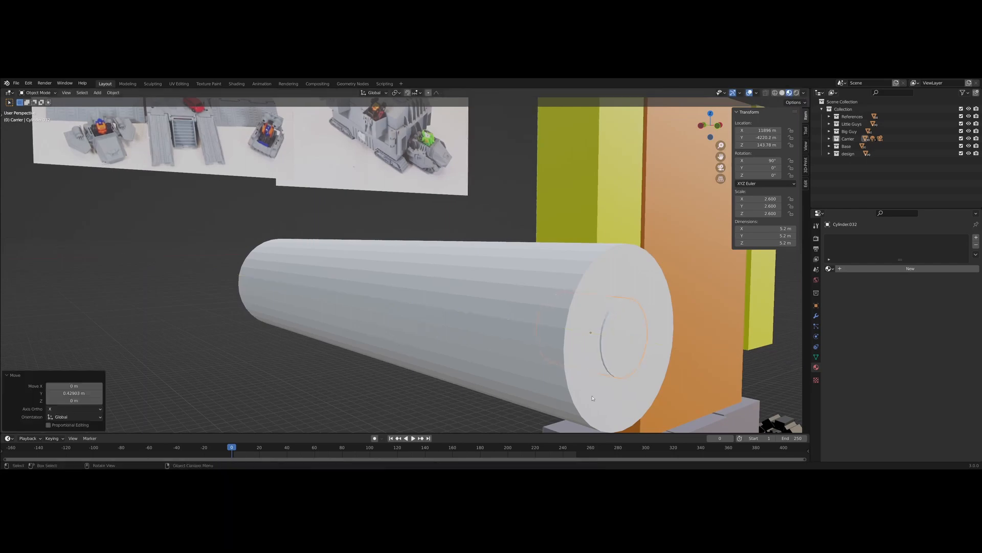
# - Cut a peg hole in the horizontal long cylinder's end by Boolean Difference, using the small cylinder as the cutter
pyautogui.press('KP_1')
pyautogui.scroll(-2, 375, 366)
pyautogui.click(385, 290)
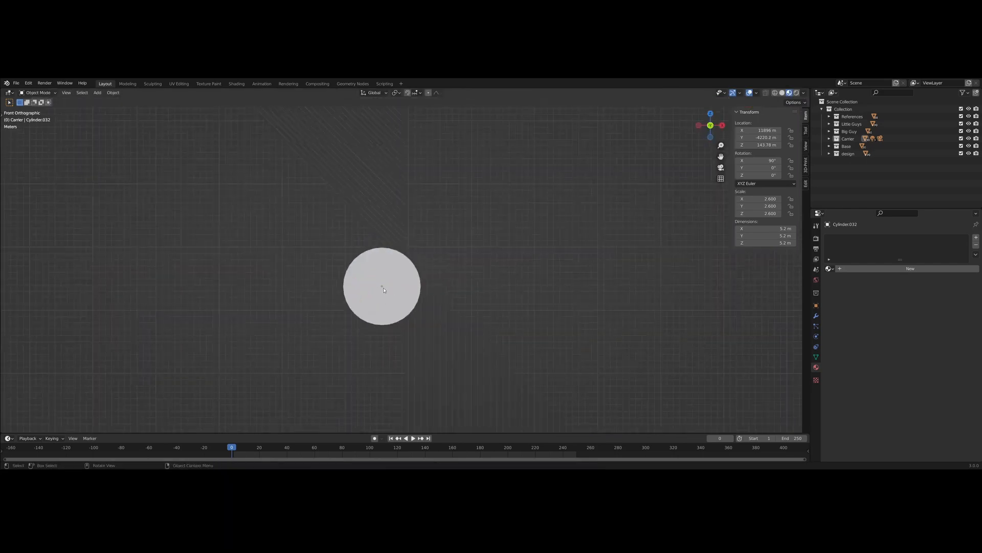
pyautogui.moveTo(391, 309); pyautogui.dragTo(543, 315, button='middle')
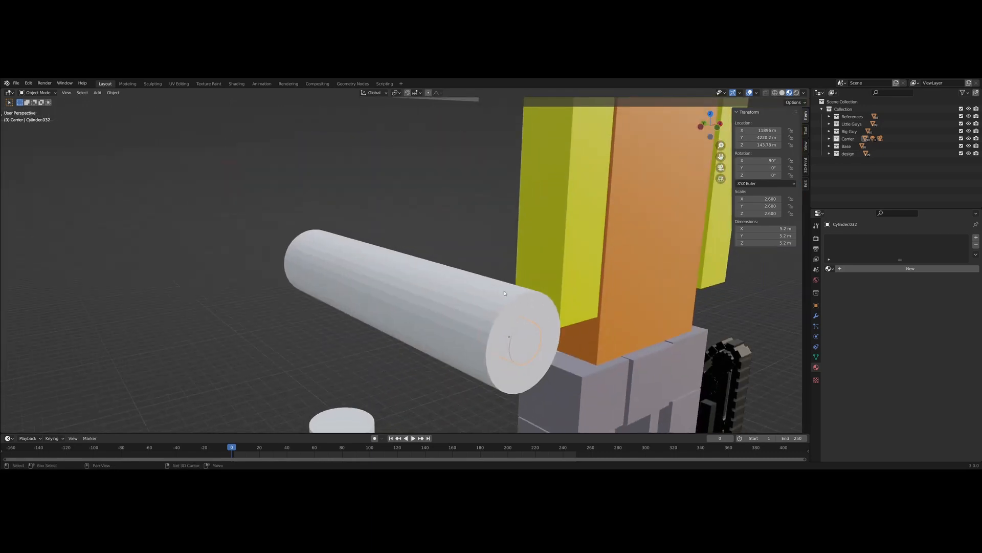
pyautogui.click(484, 288)
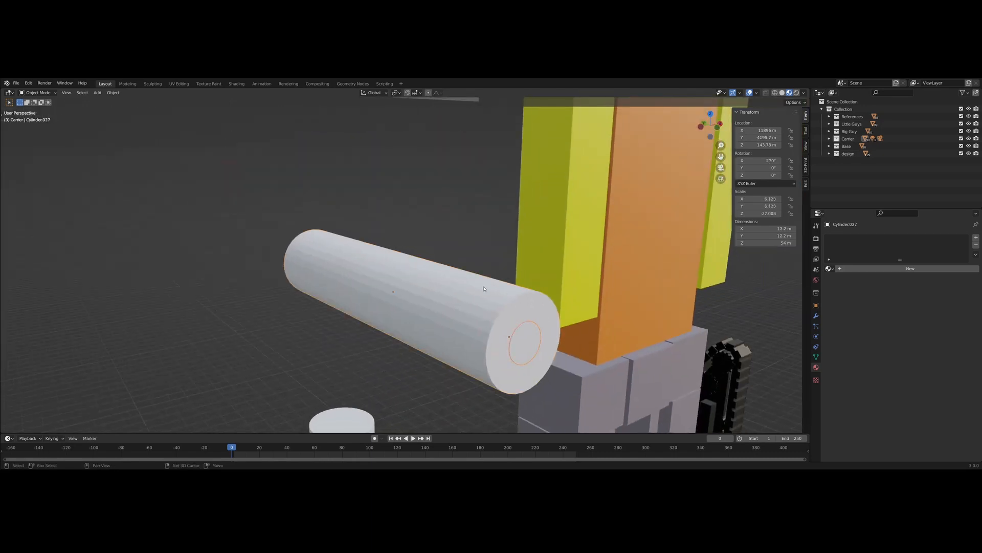
pyautogui.click(806, 182)
pyautogui.click(769, 130)
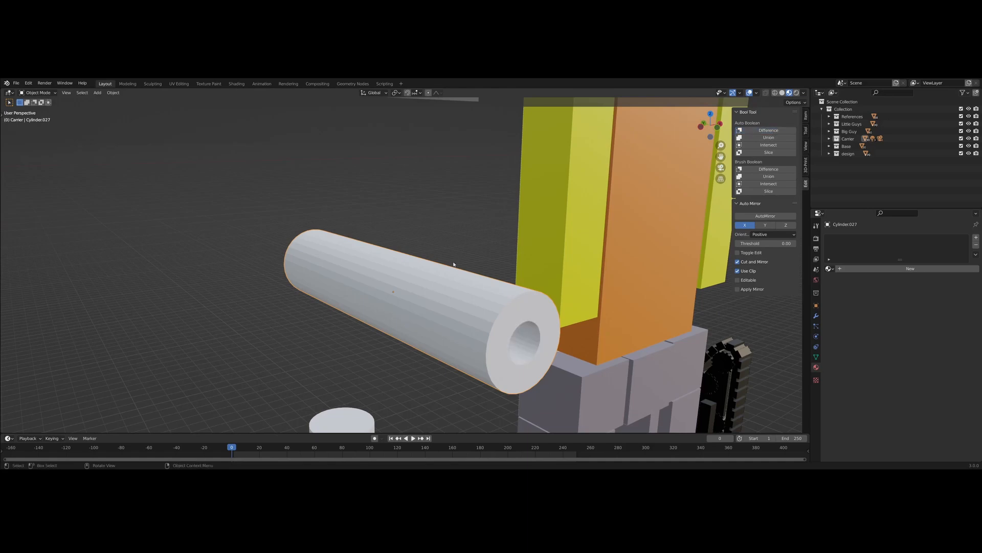
# - Inspect the drilled long cylinder and delete the upright long cylinder below it
pyautogui.press('KP_1')
pyautogui.scroll(2, 454, 316)
pyautogui.moveTo(453, 316); pyautogui.dragTo(462, 336, button='middle')
pyautogui.scroll(-4, 565, 322)
pyautogui.click(480, 331)
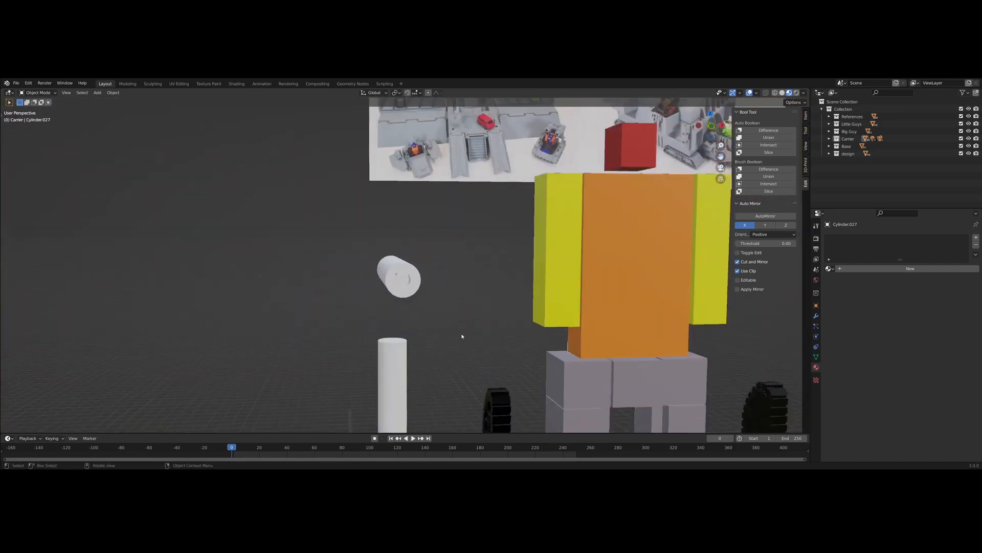
pyautogui.press('KP_1')
pyautogui.scroll(-4, 463, 343)
pyautogui.scroll(3, 425, 353)
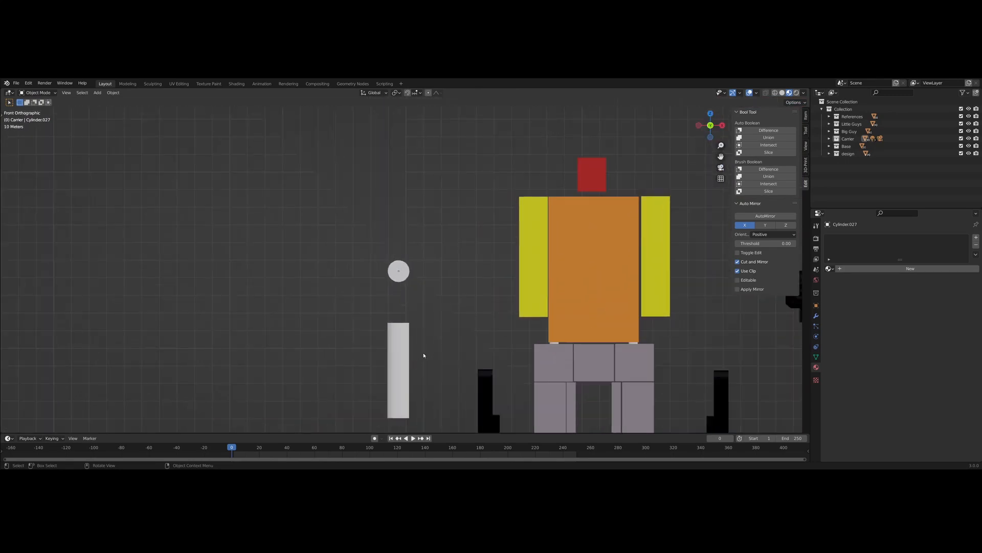
pyautogui.click(406, 357)
pyautogui.press('Delete')
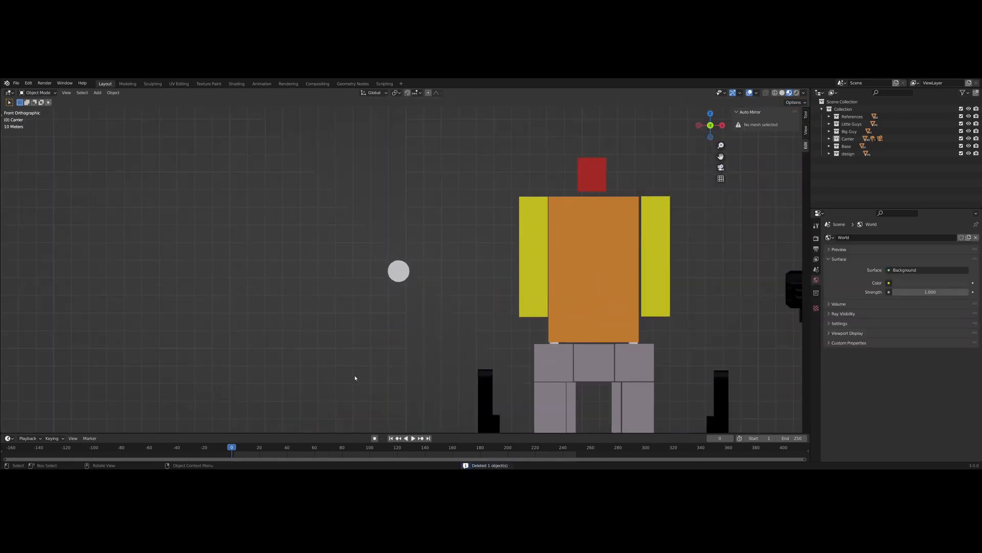
# - Duplicate the drilled long cylinder and place the copy about 22 m lower along Z
pyautogui.click(394, 274)
pyautogui.hotkey('shift', 'd')
pyautogui.press('z')
pyautogui.click(438, 287)
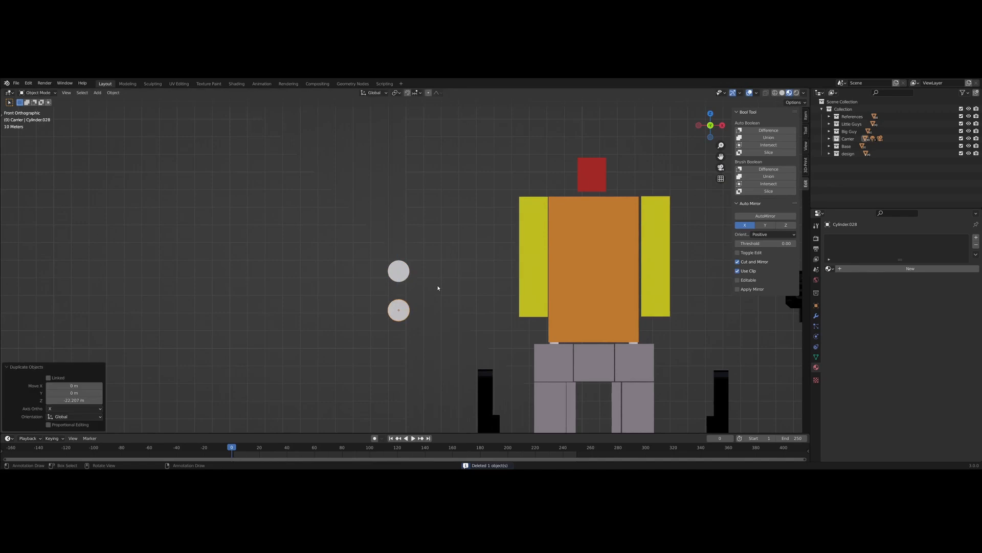
pyautogui.click(400, 306)
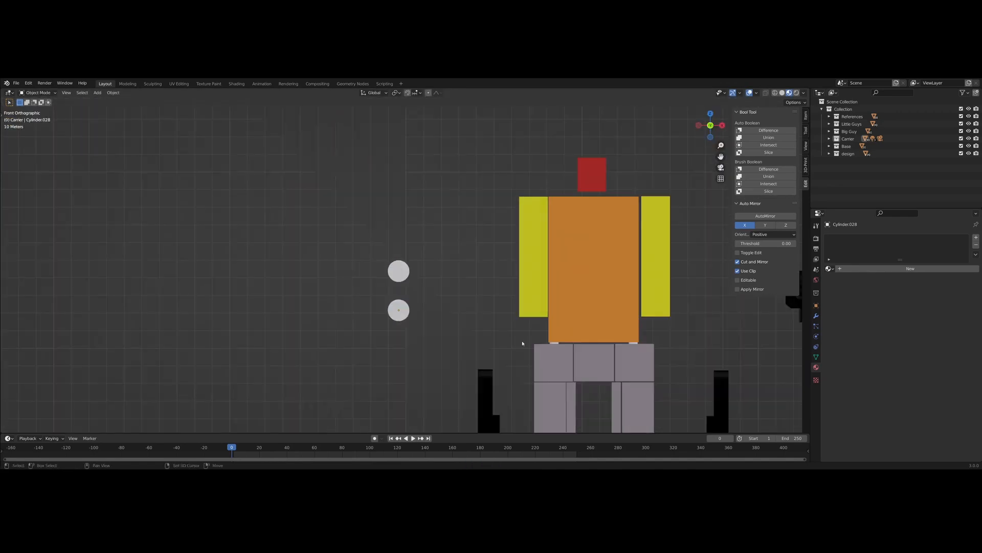
# - Examine the robot's legs, feet and side tracks from the front, from below and at an angle
pyautogui.keyDown('shift'); pyautogui.moveTo(522, 343); pyautogui.dragTo(447, 222, button='middle'); pyautogui.keyUp('shift')
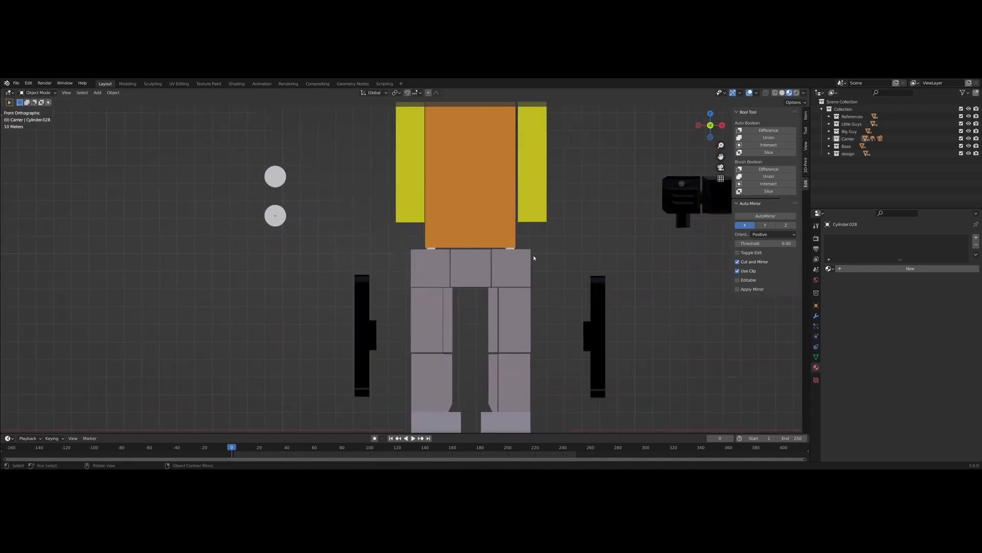
pyautogui.moveTo(542, 313); pyautogui.dragTo(567, 310, button='middle')
pyautogui.press('KP_1')
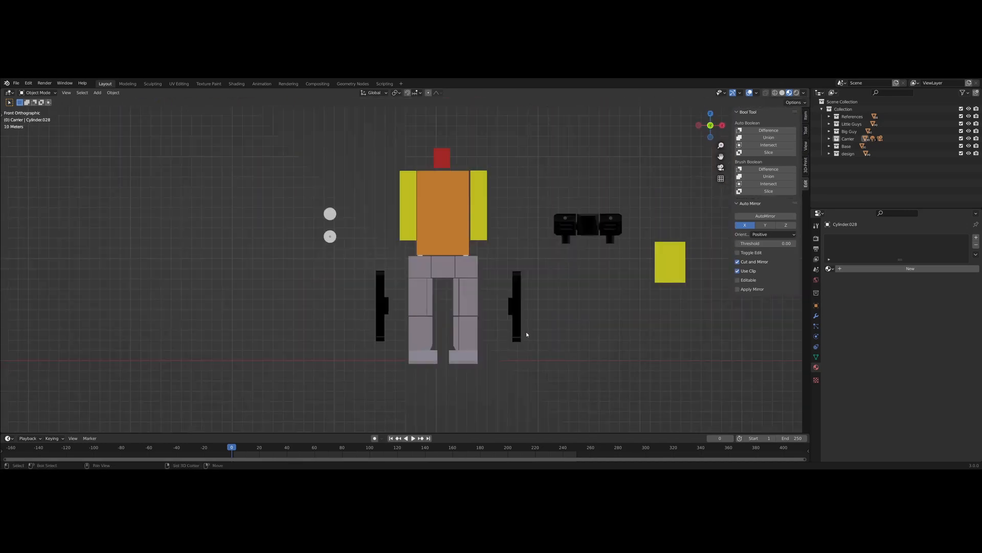
pyautogui.keyDown('shift'); pyautogui.moveTo(495, 369); pyautogui.dragTo(484, 336, button='middle'); pyautogui.keyUp('shift')
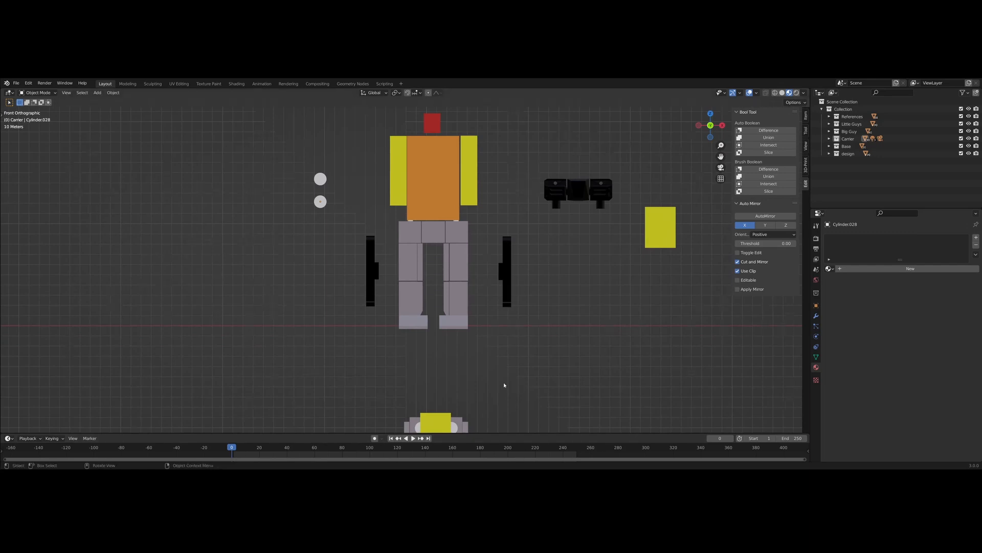
pyautogui.scroll(4, 504, 384)
pyautogui.moveTo(504, 383); pyautogui.dragTo(467, 367, button='middle')
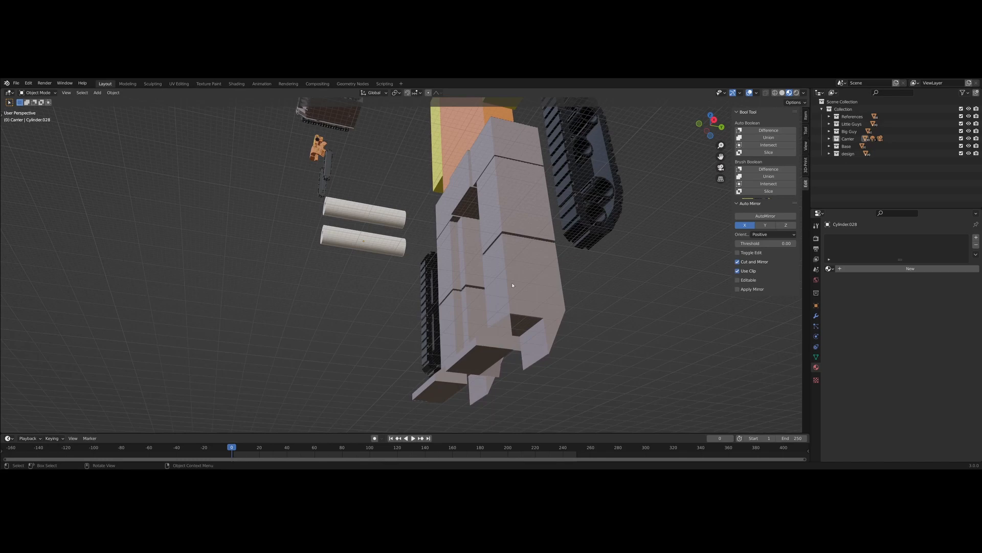
pyautogui.moveTo(513, 285); pyautogui.dragTo(538, 300, button='middle')
pyautogui.click(637, 264)
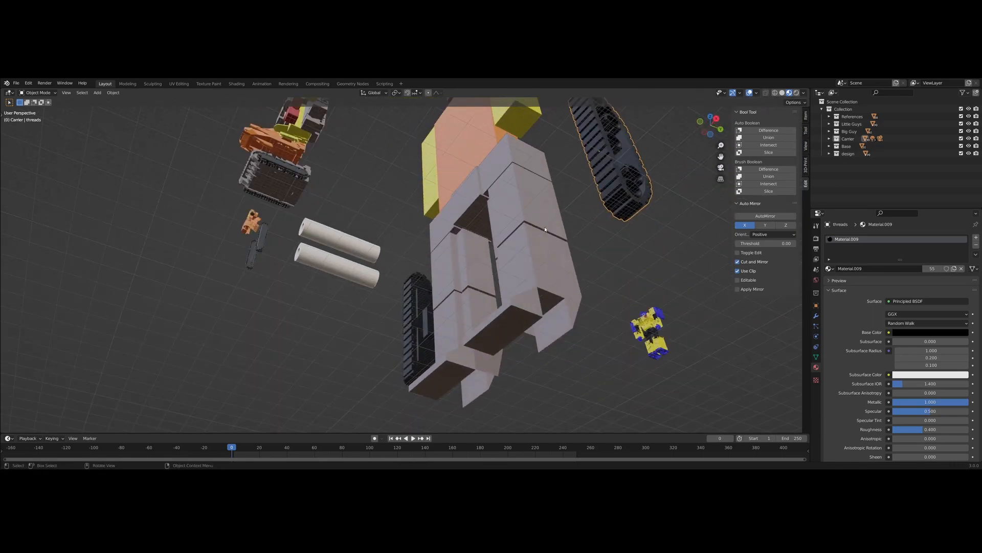
pyautogui.scroll(4, 531, 215)
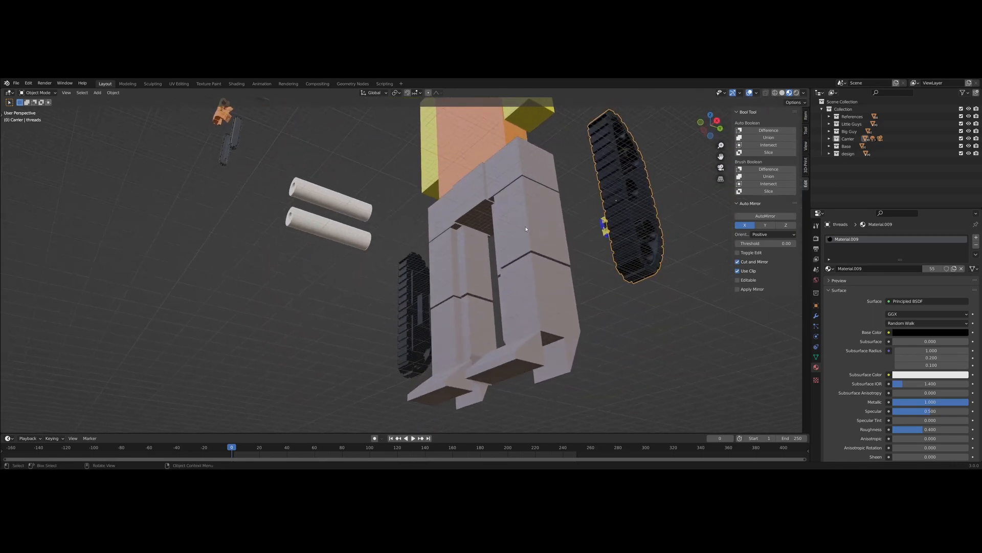
pyautogui.moveTo(527, 202); pyautogui.dragTo(560, 247, button='middle')
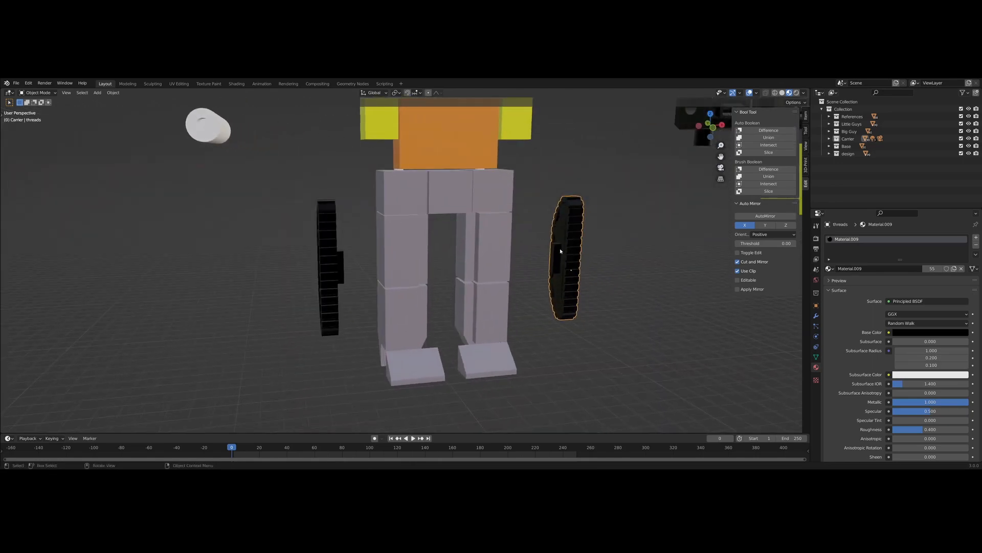
# - Examine the low grey vehicle base with its yellow block and white cylinders from several sides
pyautogui.scroll(-5, 454, 232)
pyautogui.scroll(-5, 454, 231)
pyautogui.scroll(7, 442, 335)
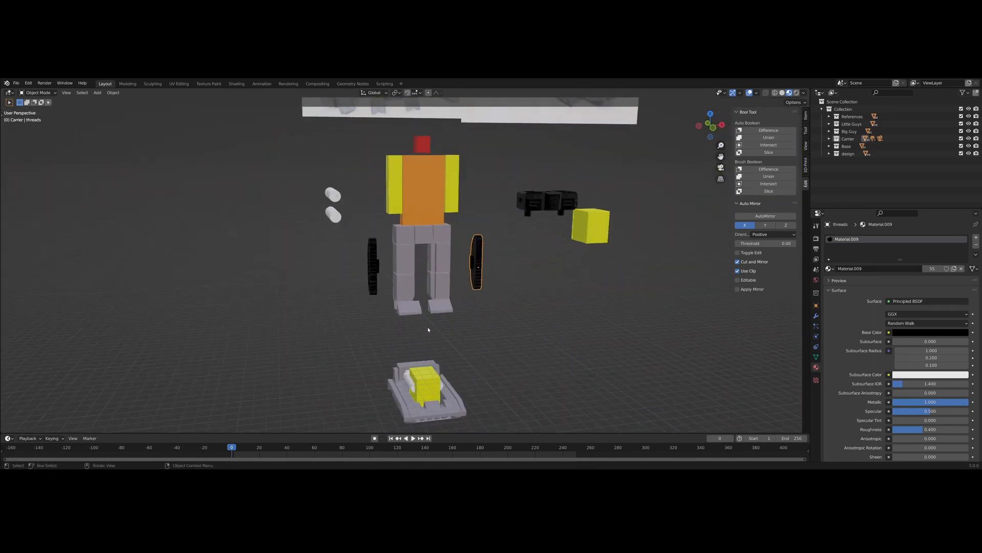
pyautogui.moveTo(434, 343); pyautogui.dragTo(467, 263, button='middle')
pyautogui.scroll(4, 468, 263)
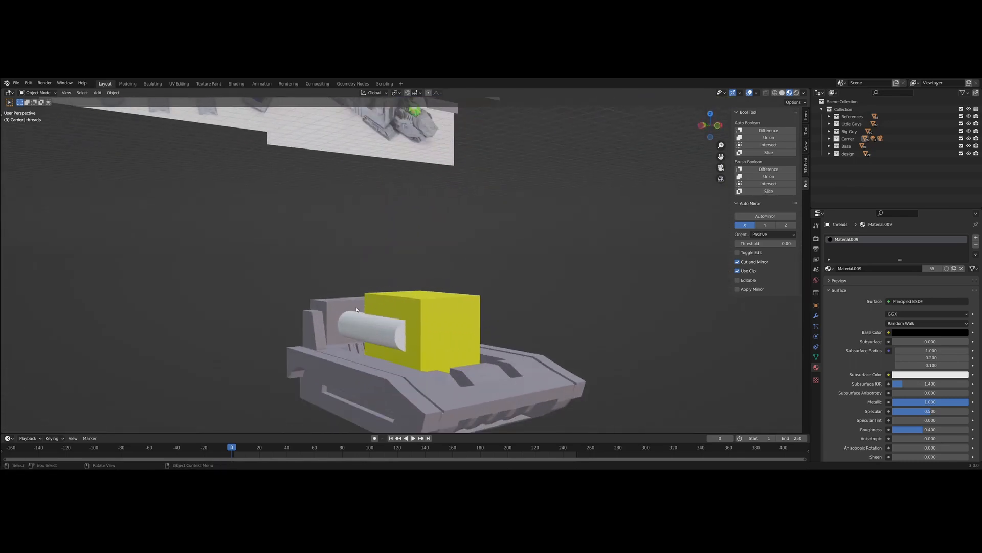
pyautogui.moveTo(330, 307); pyautogui.dragTo(437, 322, button='middle')
pyautogui.scroll(-1, 404, 329)
pyautogui.scroll(-2, 404, 328)
pyautogui.scroll(-7, 437, 321)
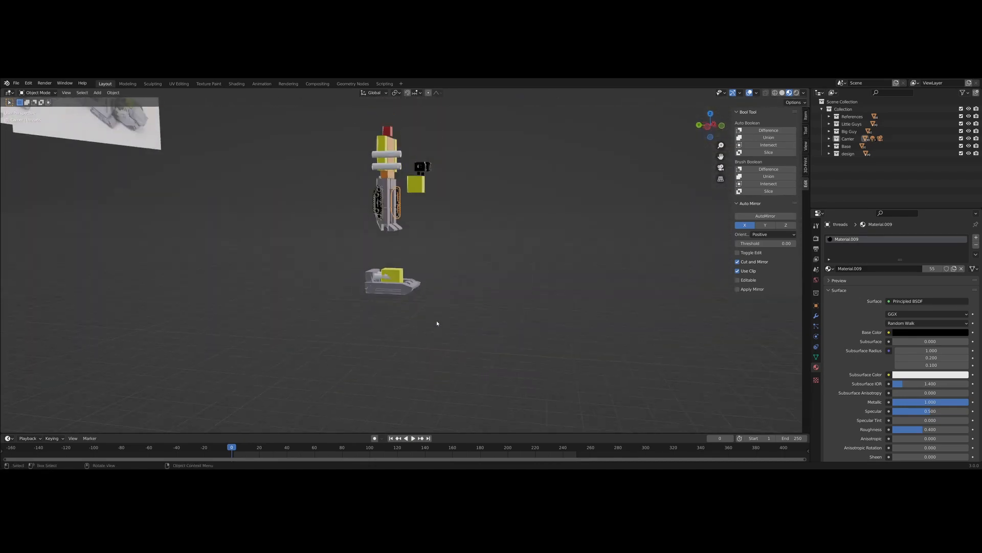
# - Examine the folded block model with its red, orange, yellow and grey parts beneath the orange shuttle
pyautogui.press('KP_1')
pyautogui.keyDown('shift'); pyautogui.moveTo(325, 252); pyautogui.dragTo(515, 395, button='middle'); pyautogui.keyUp('shift')
pyautogui.scroll(-6, 383, 294)
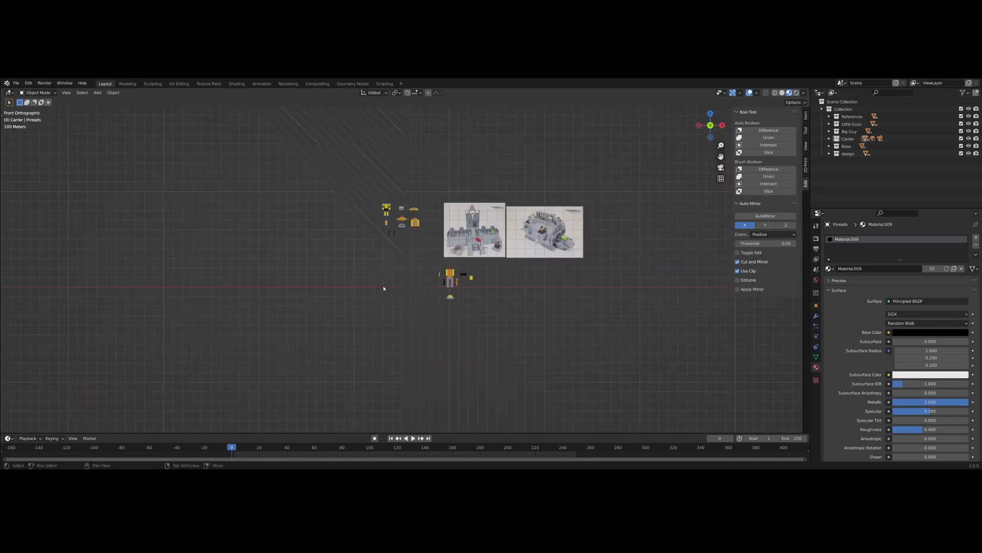
pyautogui.scroll(4, 399, 314)
pyautogui.moveTo(399, 314); pyautogui.dragTo(508, 258, button='middle')
pyautogui.scroll(3, 402, 280)
pyautogui.scroll(2, 372, 280)
pyautogui.moveTo(372, 280); pyautogui.dragTo(604, 267, button='middle')
pyautogui.scroll(2, 443, 265)
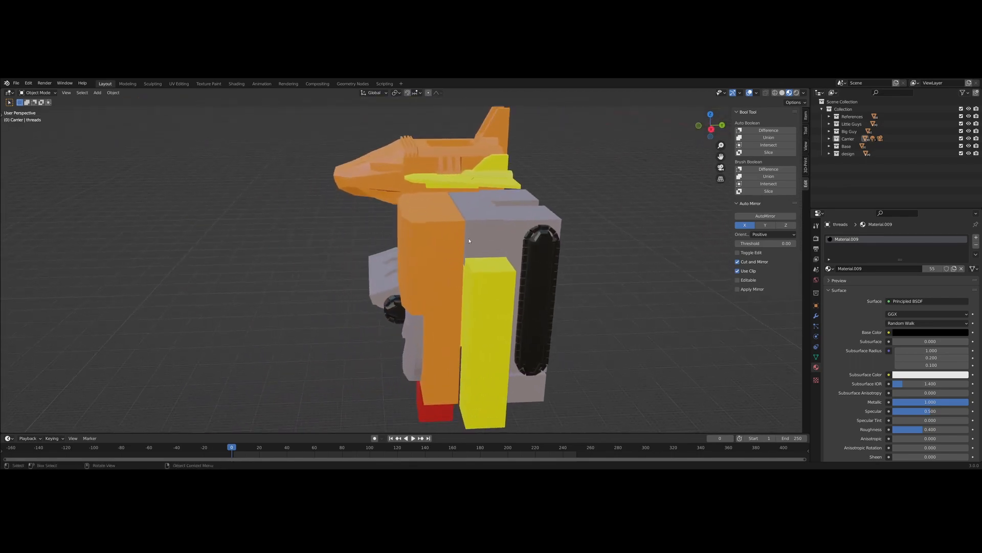
pyautogui.scroll(-4, 472, 235)
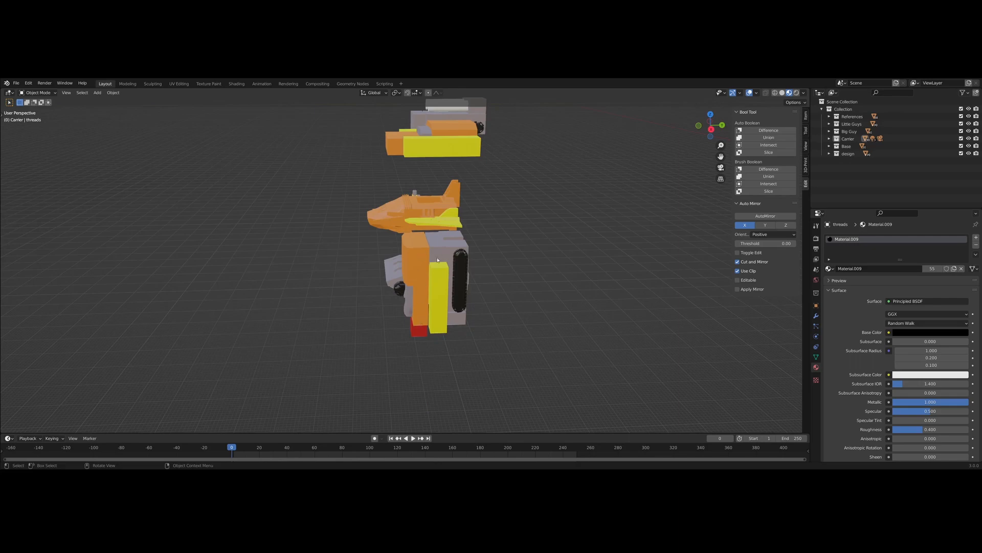
# - Review the standing robot, its loose parts and the vehicle base together in front view
pyautogui.press('KP_1')
pyautogui.scroll(-8, 443, 310)
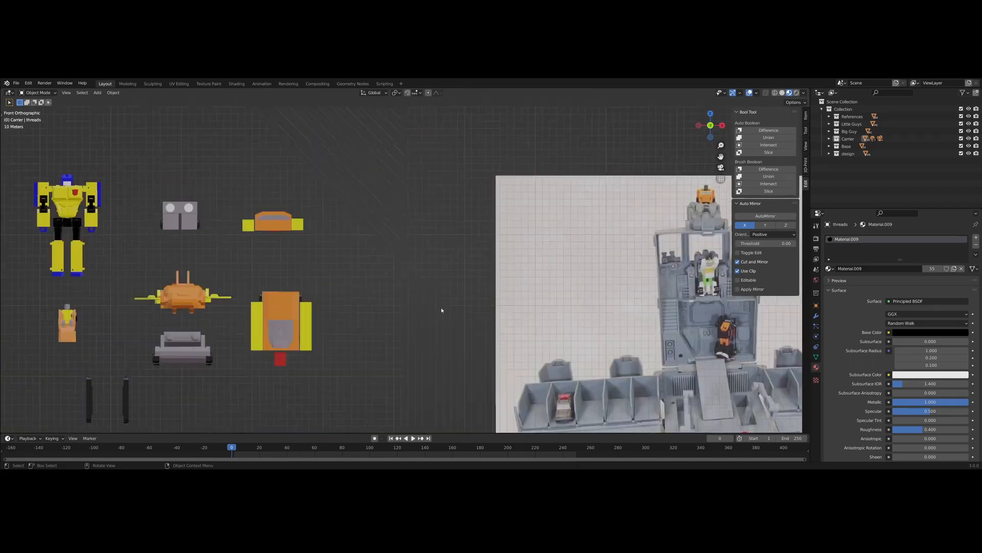
pyautogui.keyDown('shift'); pyautogui.moveTo(584, 414); pyautogui.dragTo(346, 88, button='middle'); pyautogui.keyUp('shift')
pyautogui.keyDown('shift'); pyautogui.moveTo(308, 240); pyautogui.dragTo(429, 305, button='middle'); pyautogui.keyUp('shift')
pyautogui.scroll(5, 504, 348)
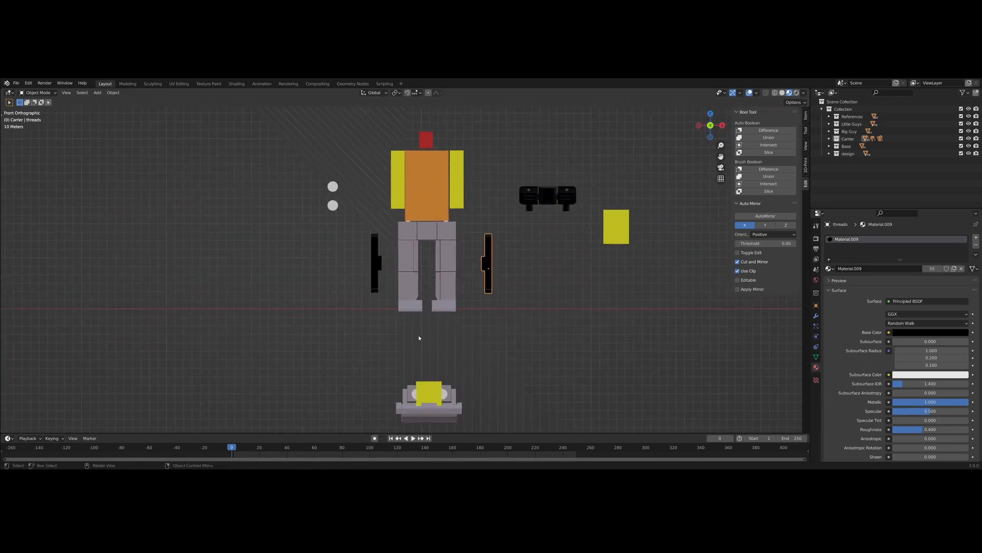
pyautogui.scroll(3, 410, 338)
pyautogui.moveTo(401, 340)
pyautogui.mouseDown(button='middle')
pyautogui.moveTo(463, 362)
pyautogui.moveTo(460, 350)
pyautogui.moveTo(402, 348)
pyautogui.mouseUp(button='middle')
pyautogui.scroll(-3, 402, 351)
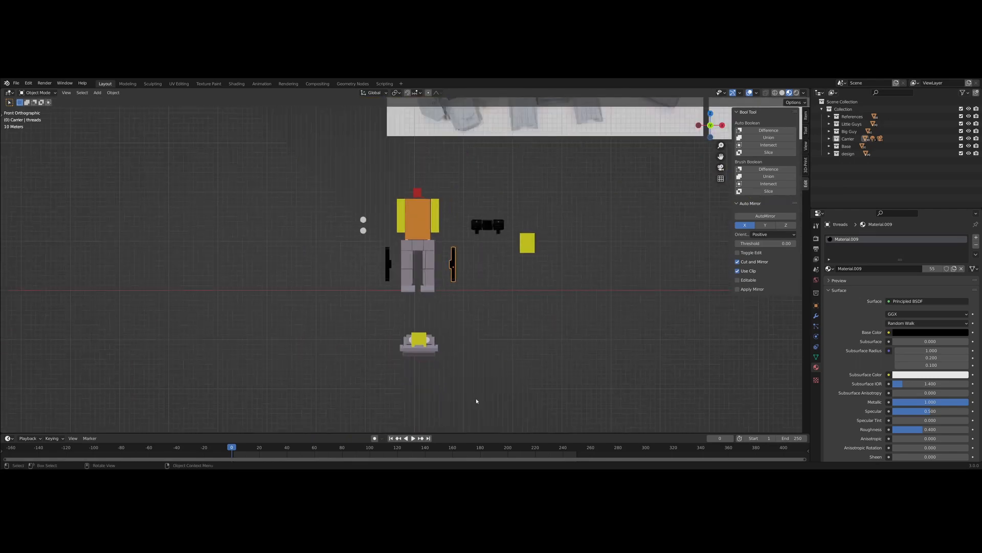